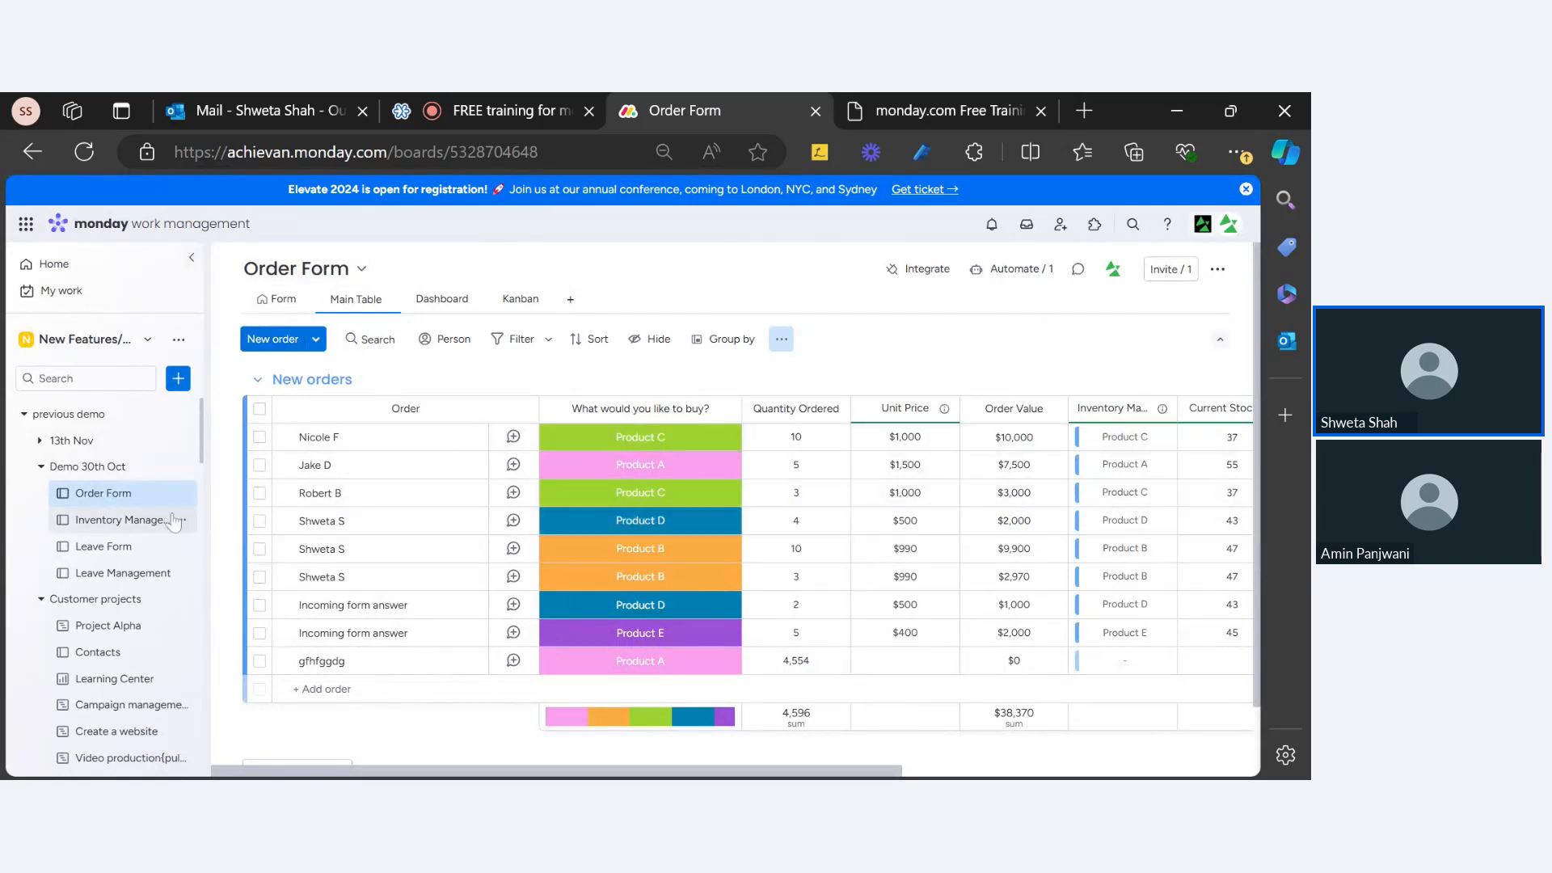
Step: Switch the Order Form board from Main Table to Form view and bring up board invitations
left_click(279, 305)
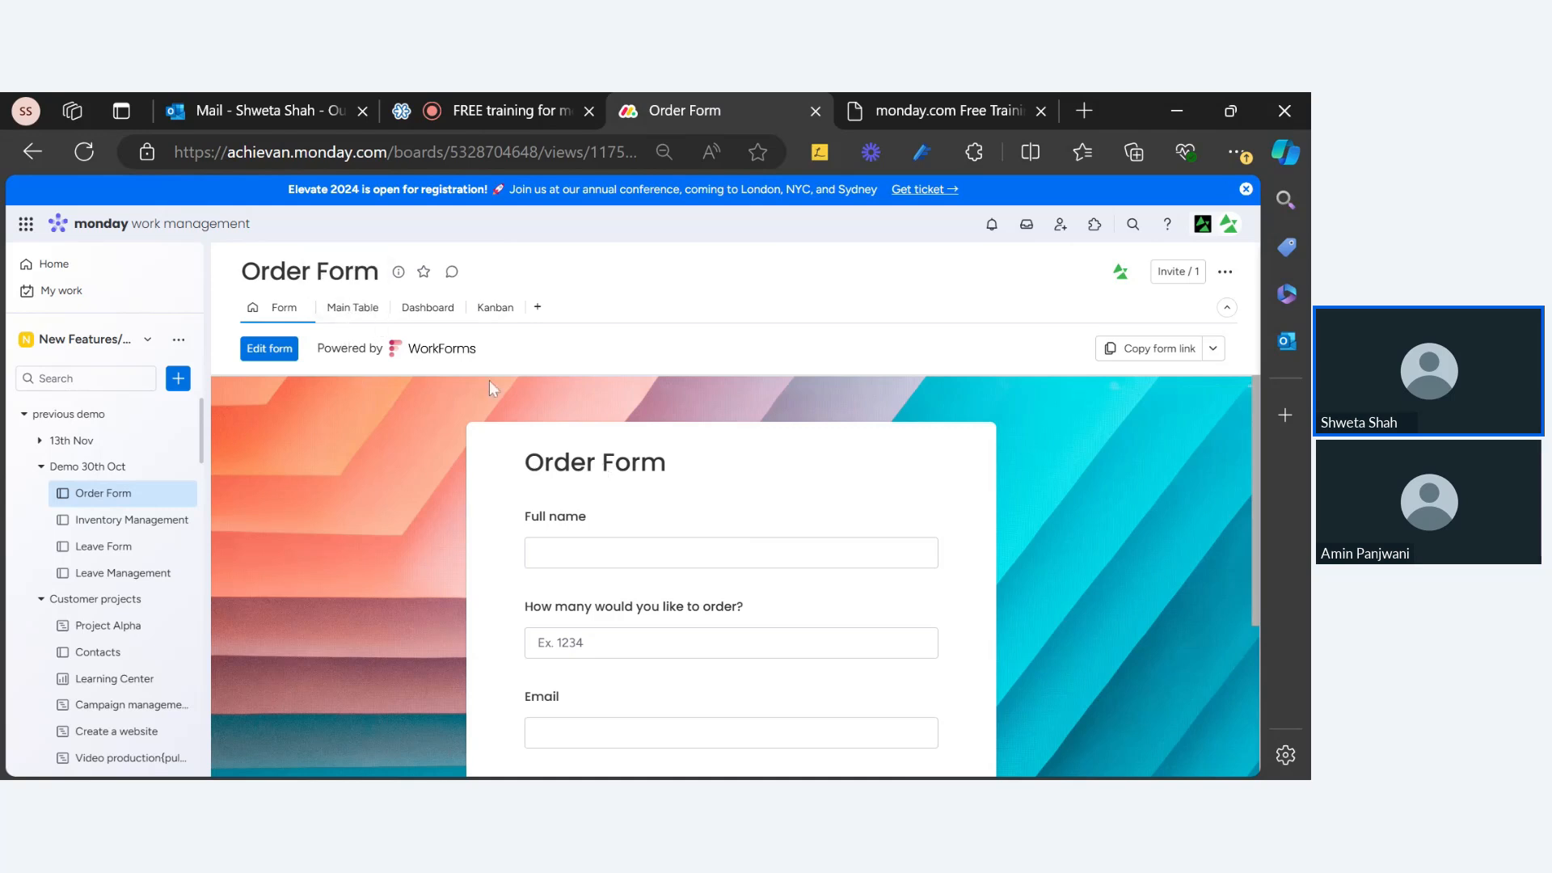
left_click(354, 320)
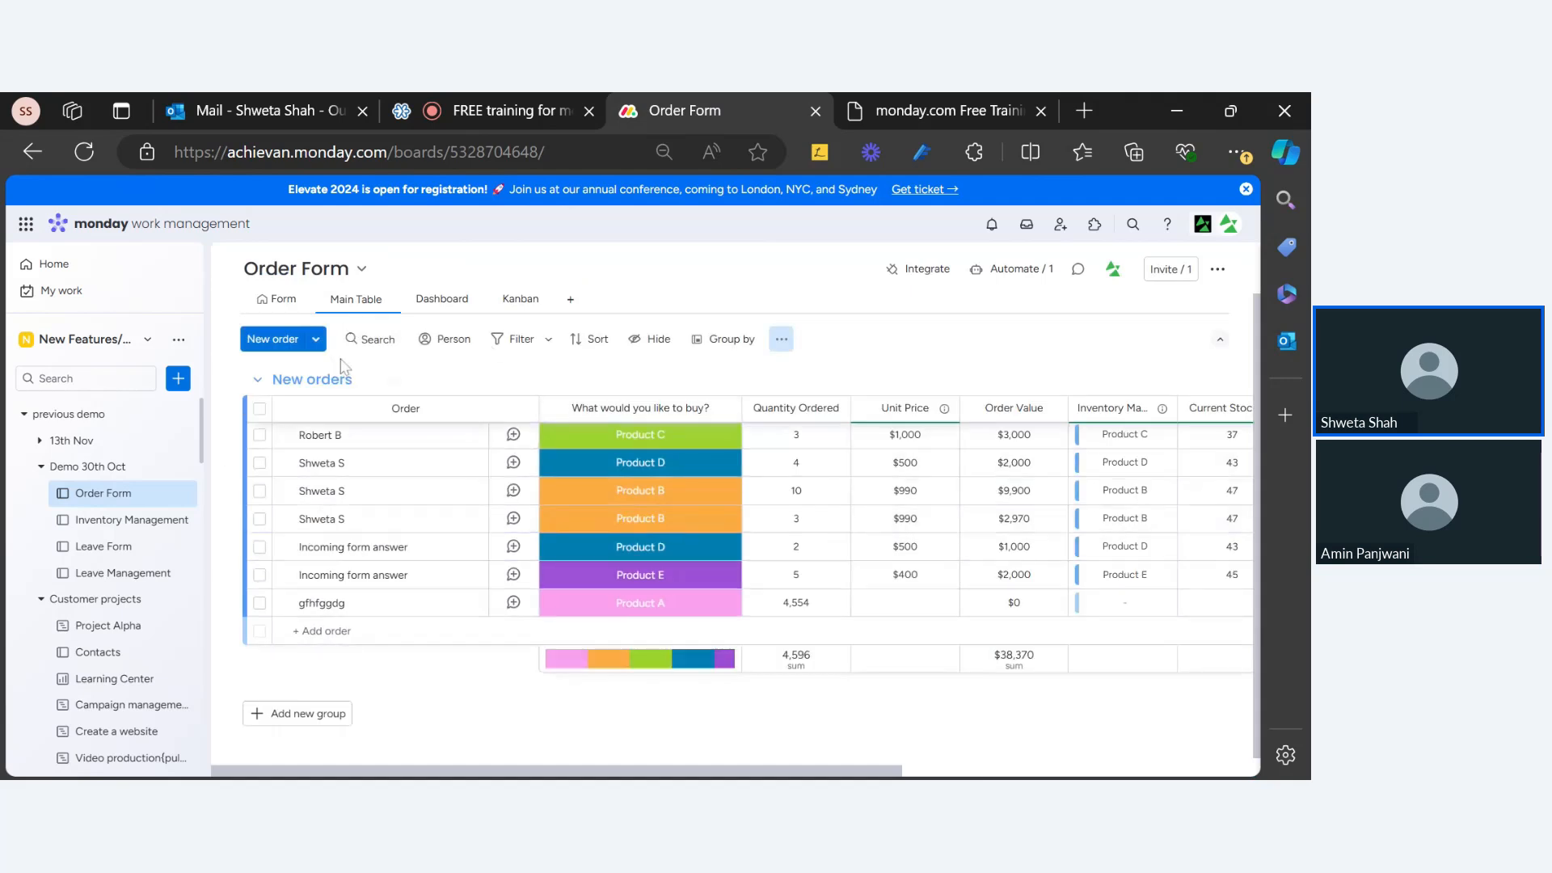
left_click(275, 299)
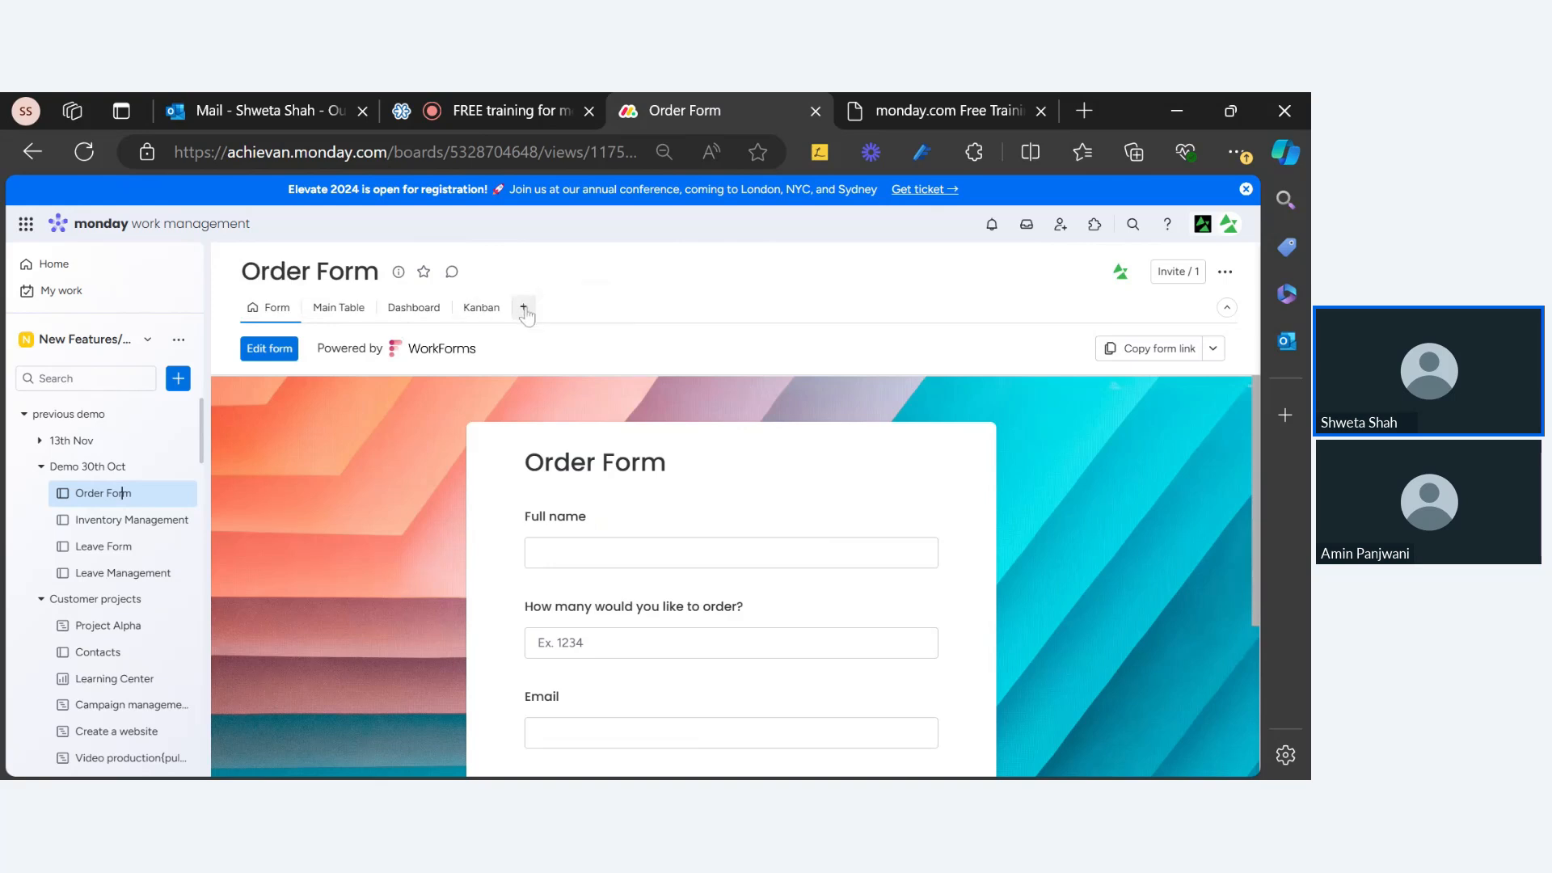
left_click(1178, 271)
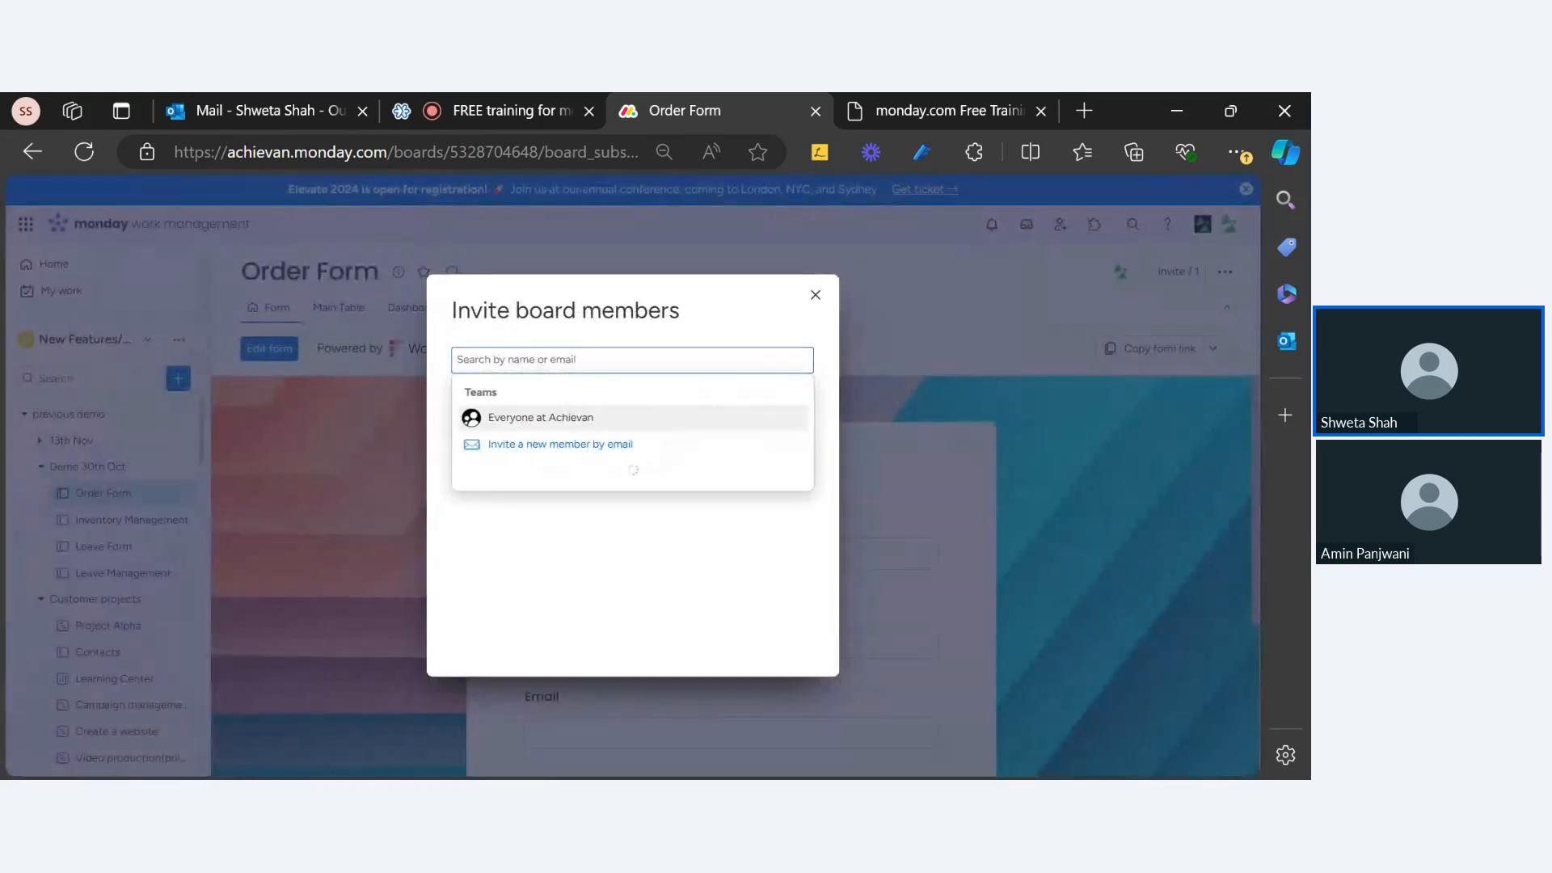
Step: Add the Monday_Clients_Achievan group as an Order Form board member and make it an owner
left_click(667, 344)
left_click(660, 357)
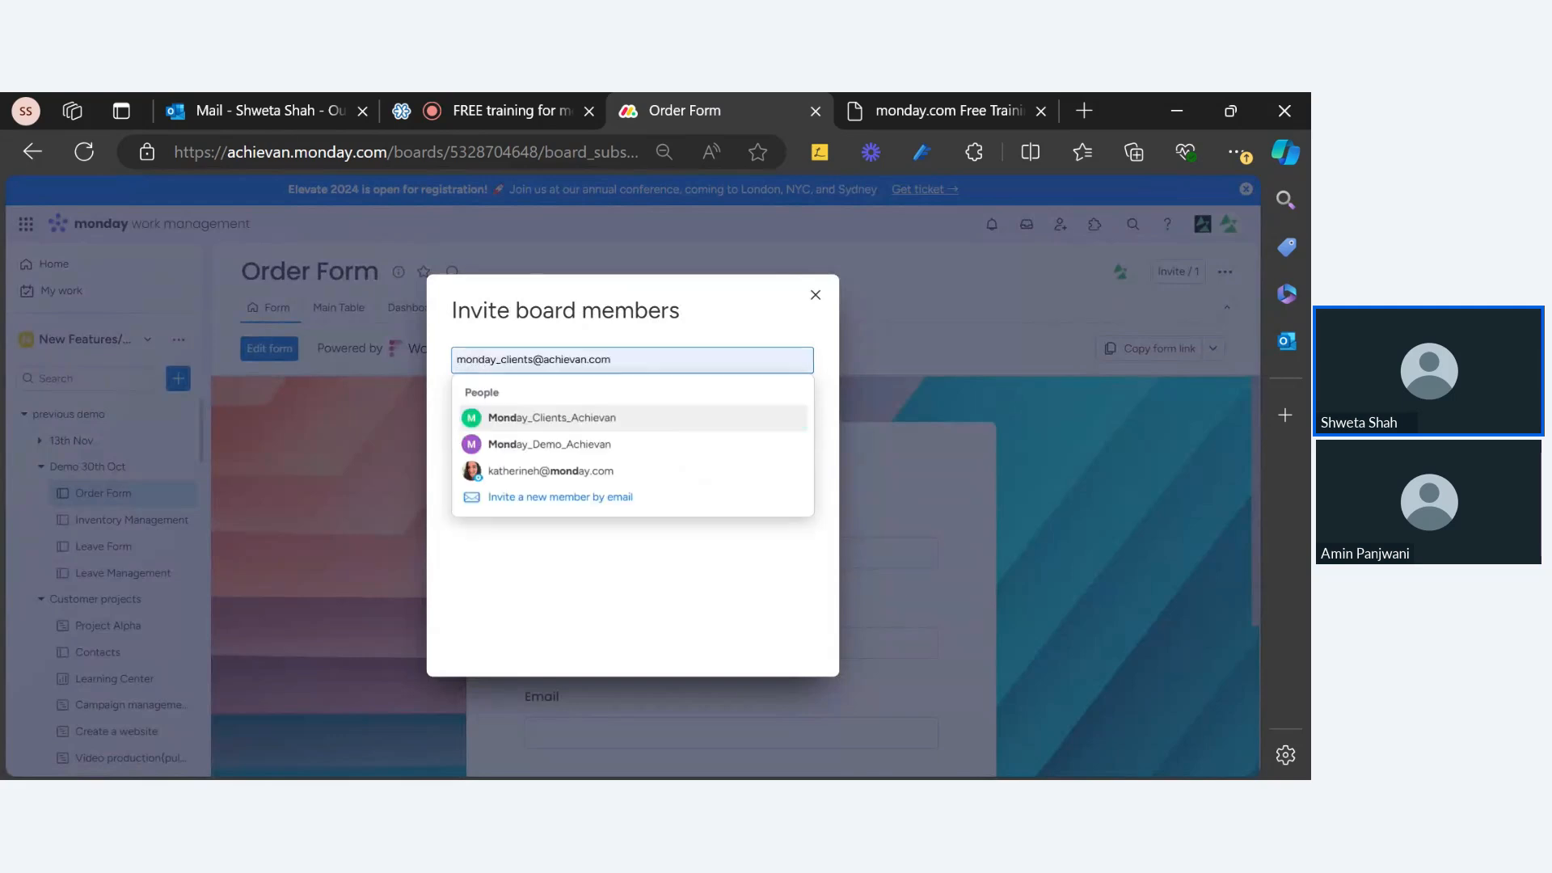
left_click(556, 499)
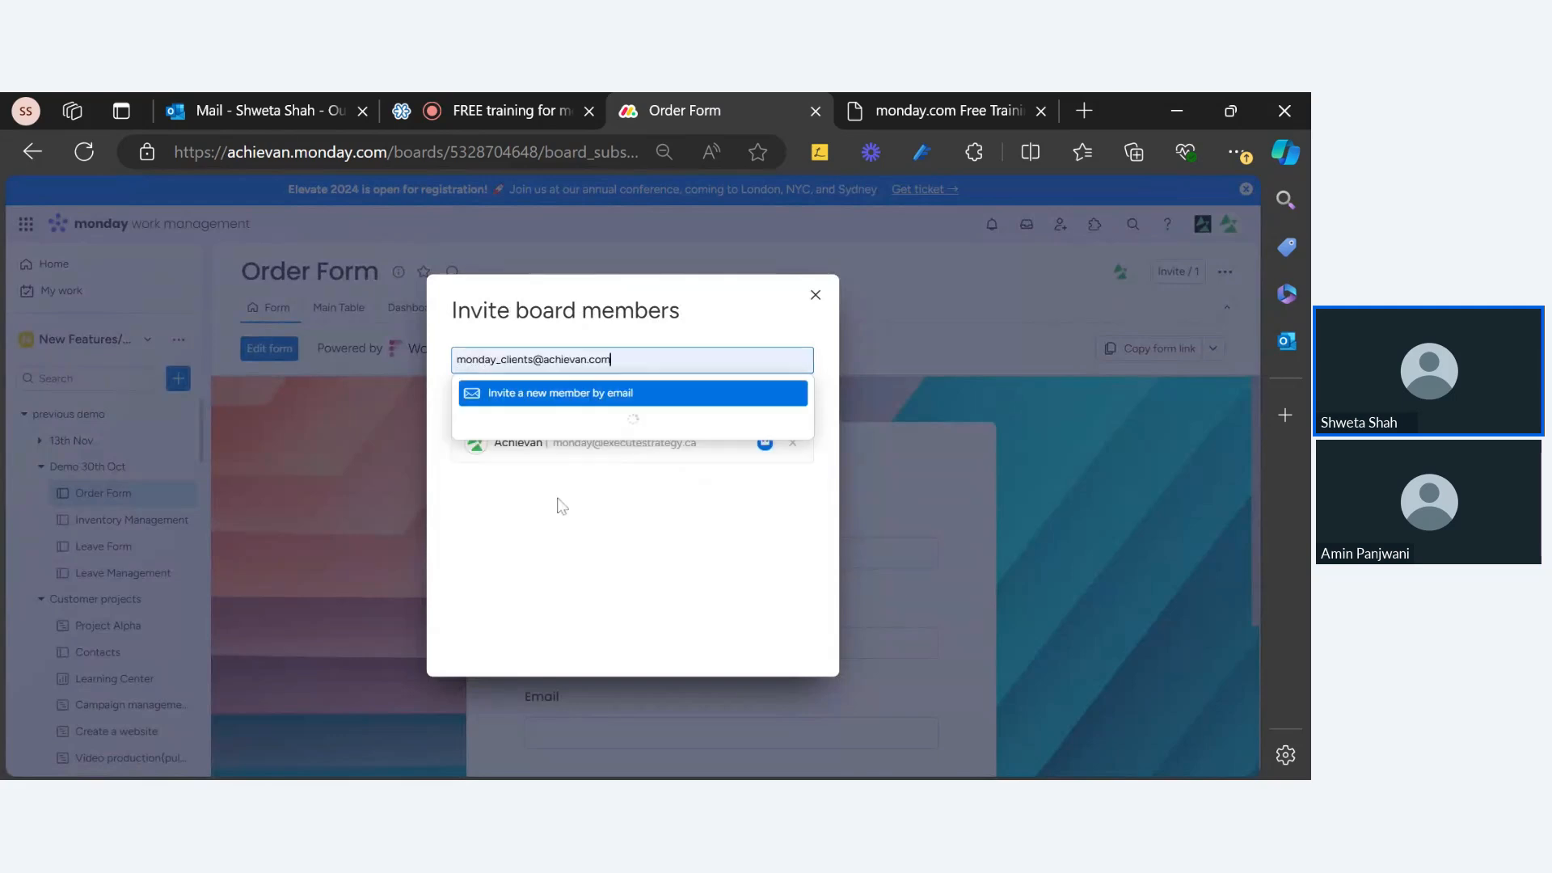
left_click(595, 417)
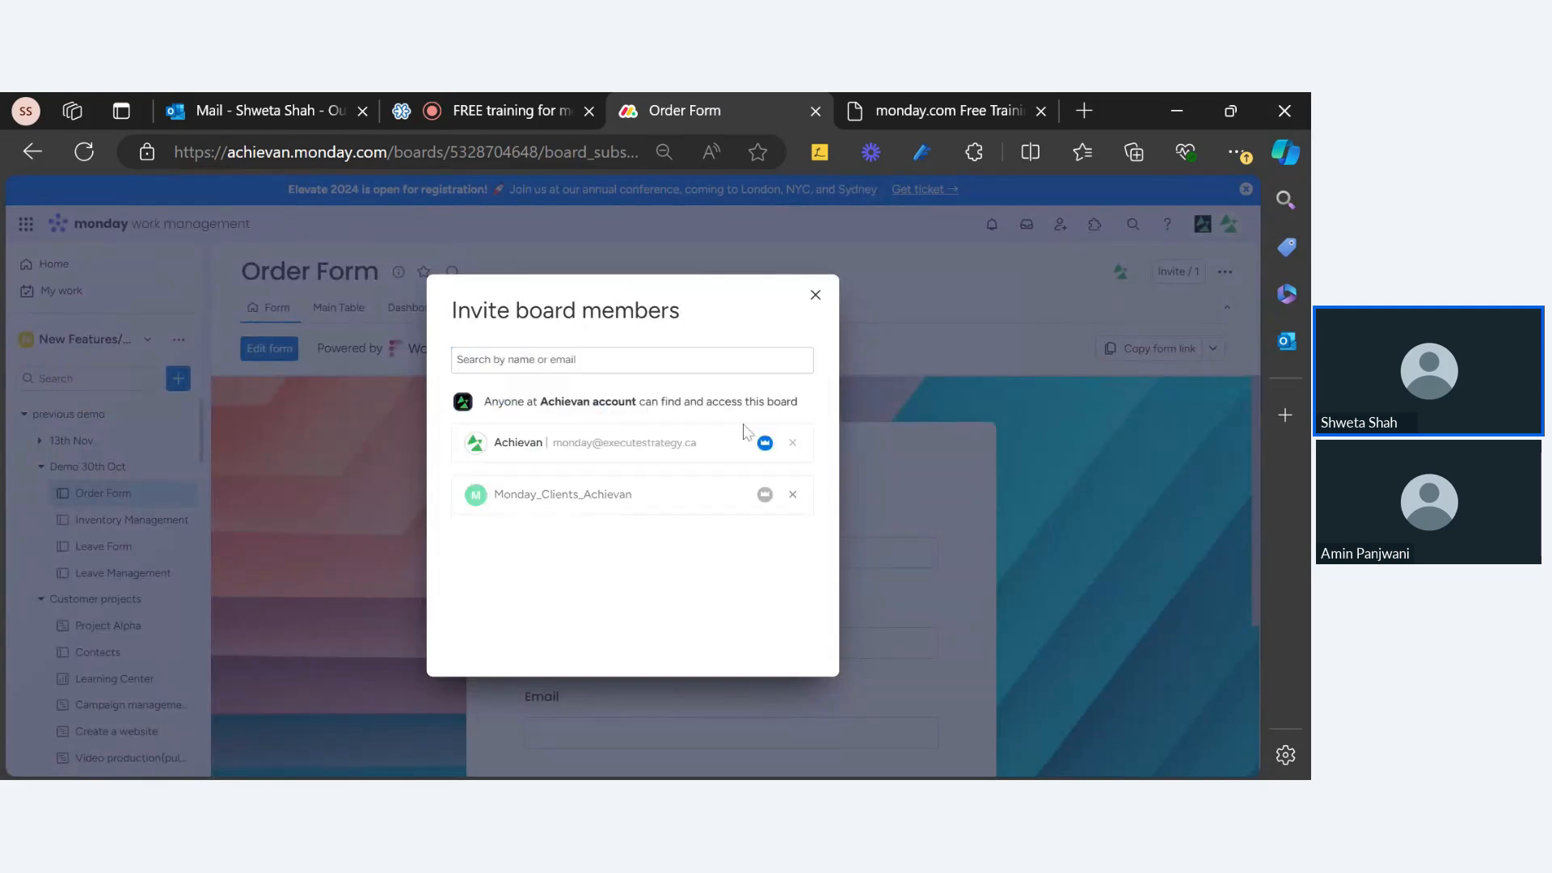
left_click(765, 494)
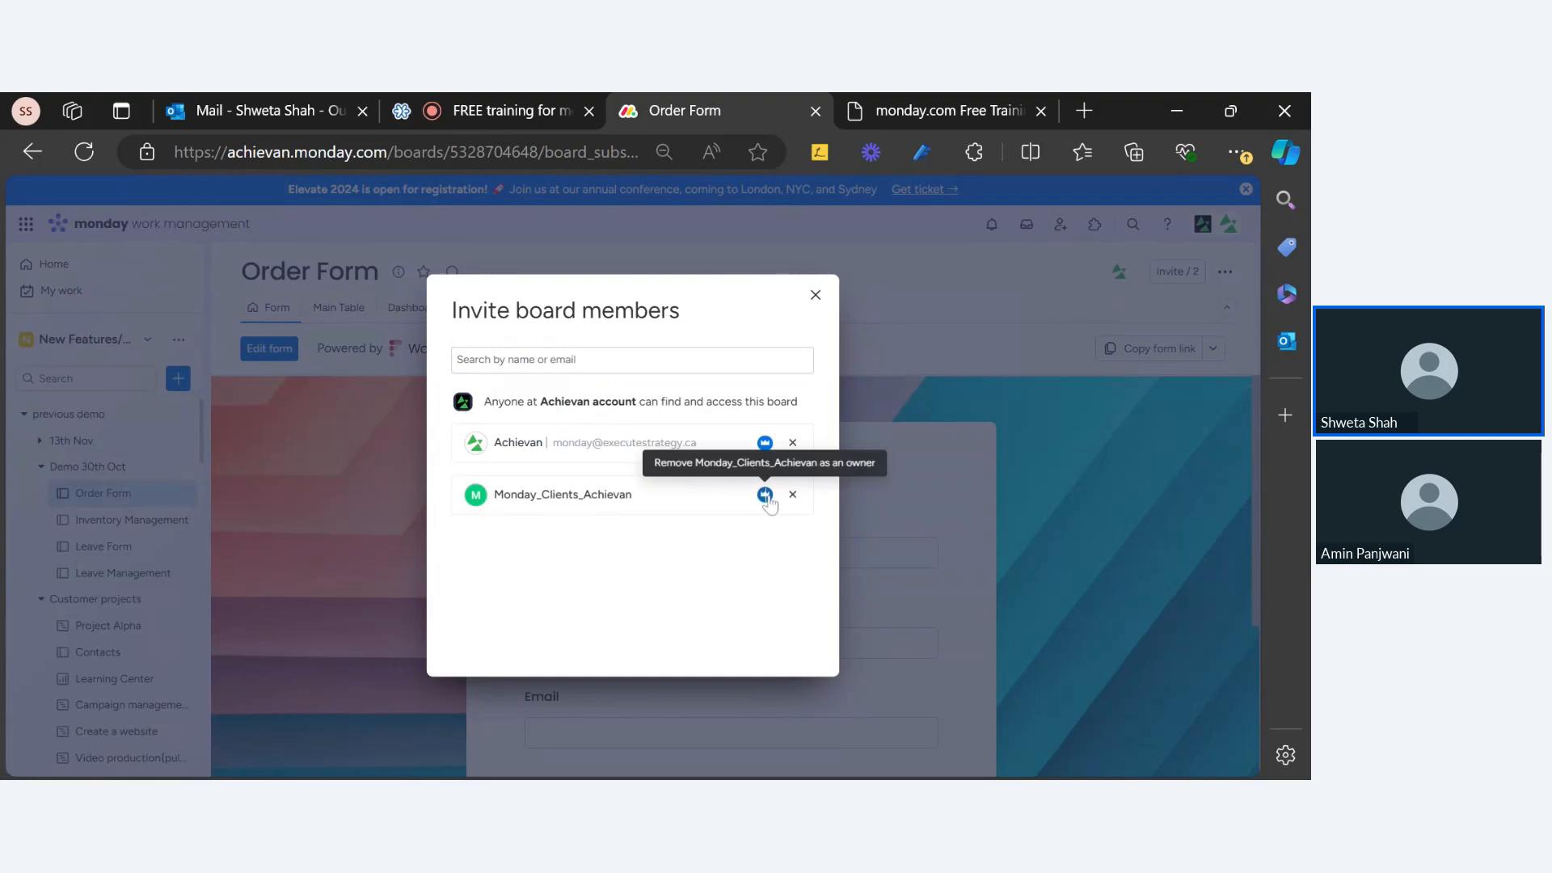
left_click(815, 295)
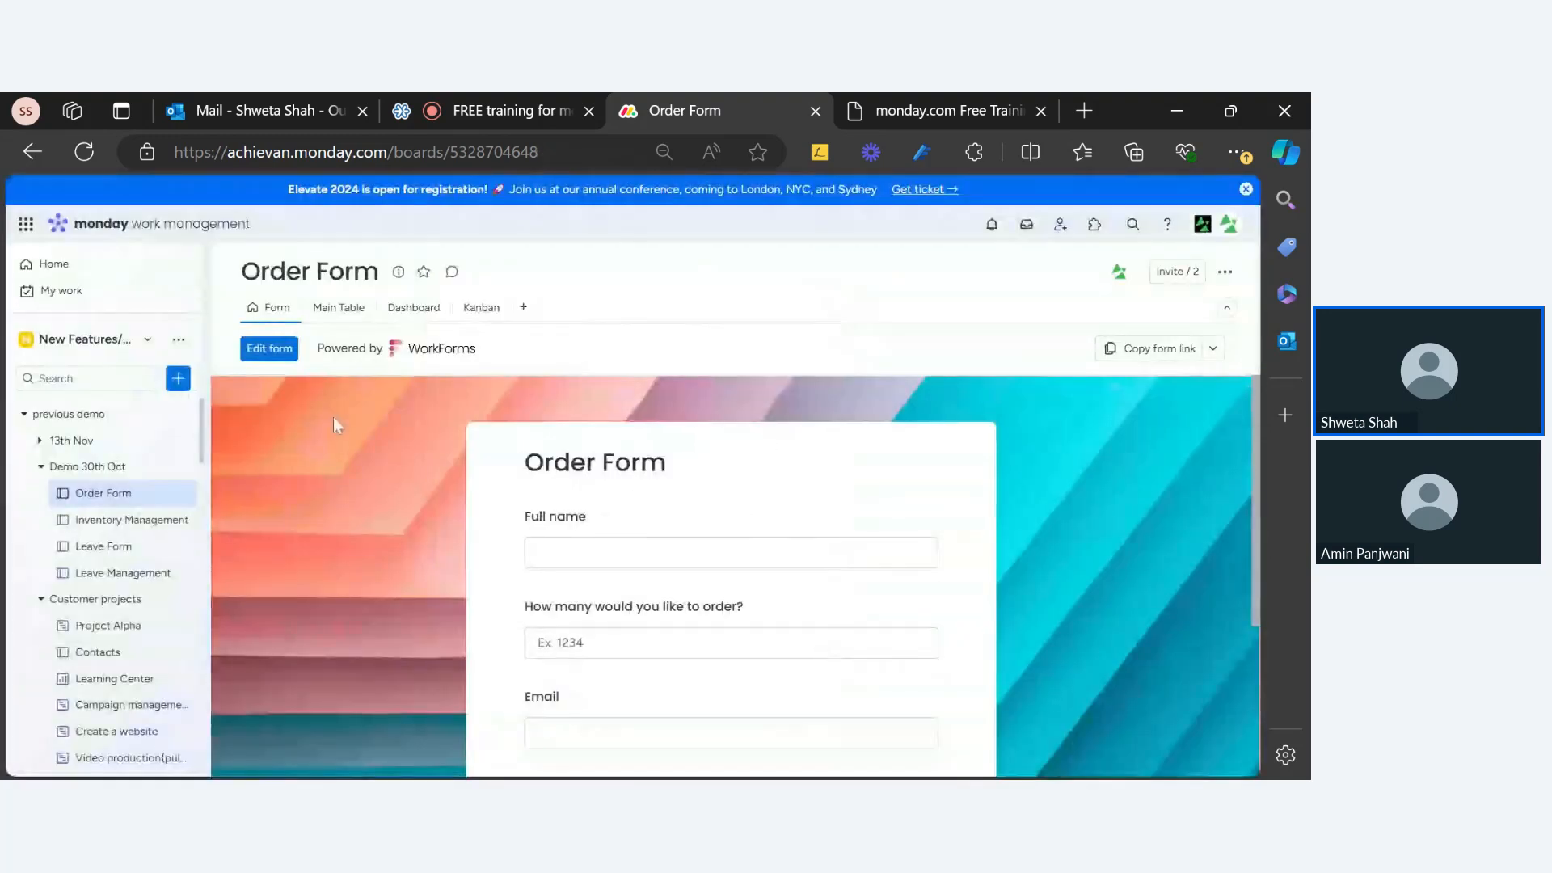
left_click(264, 351)
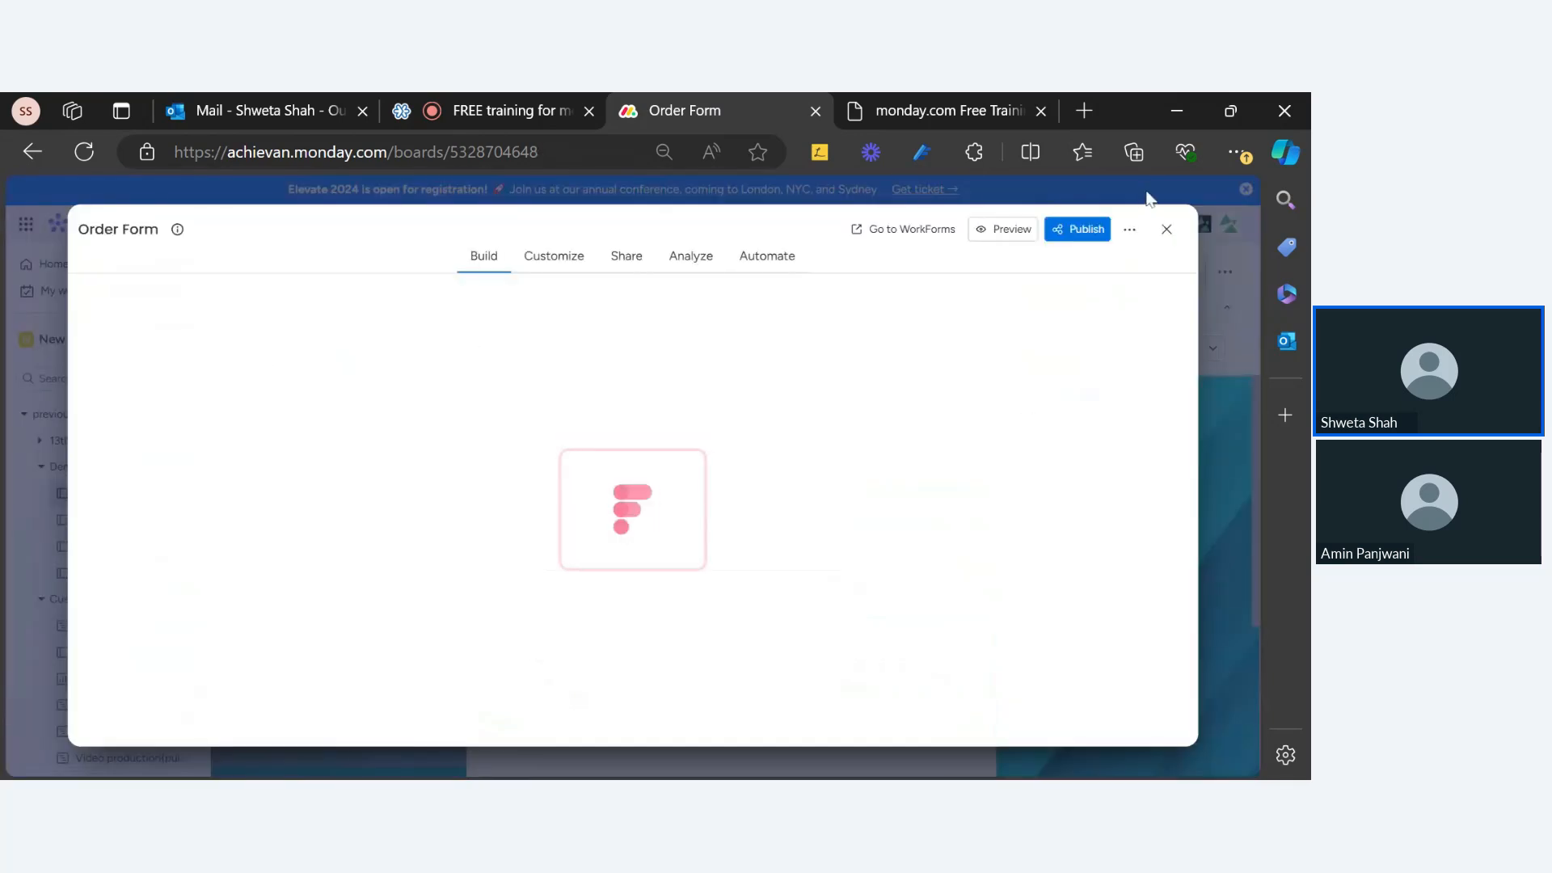
left_click(1166, 227)
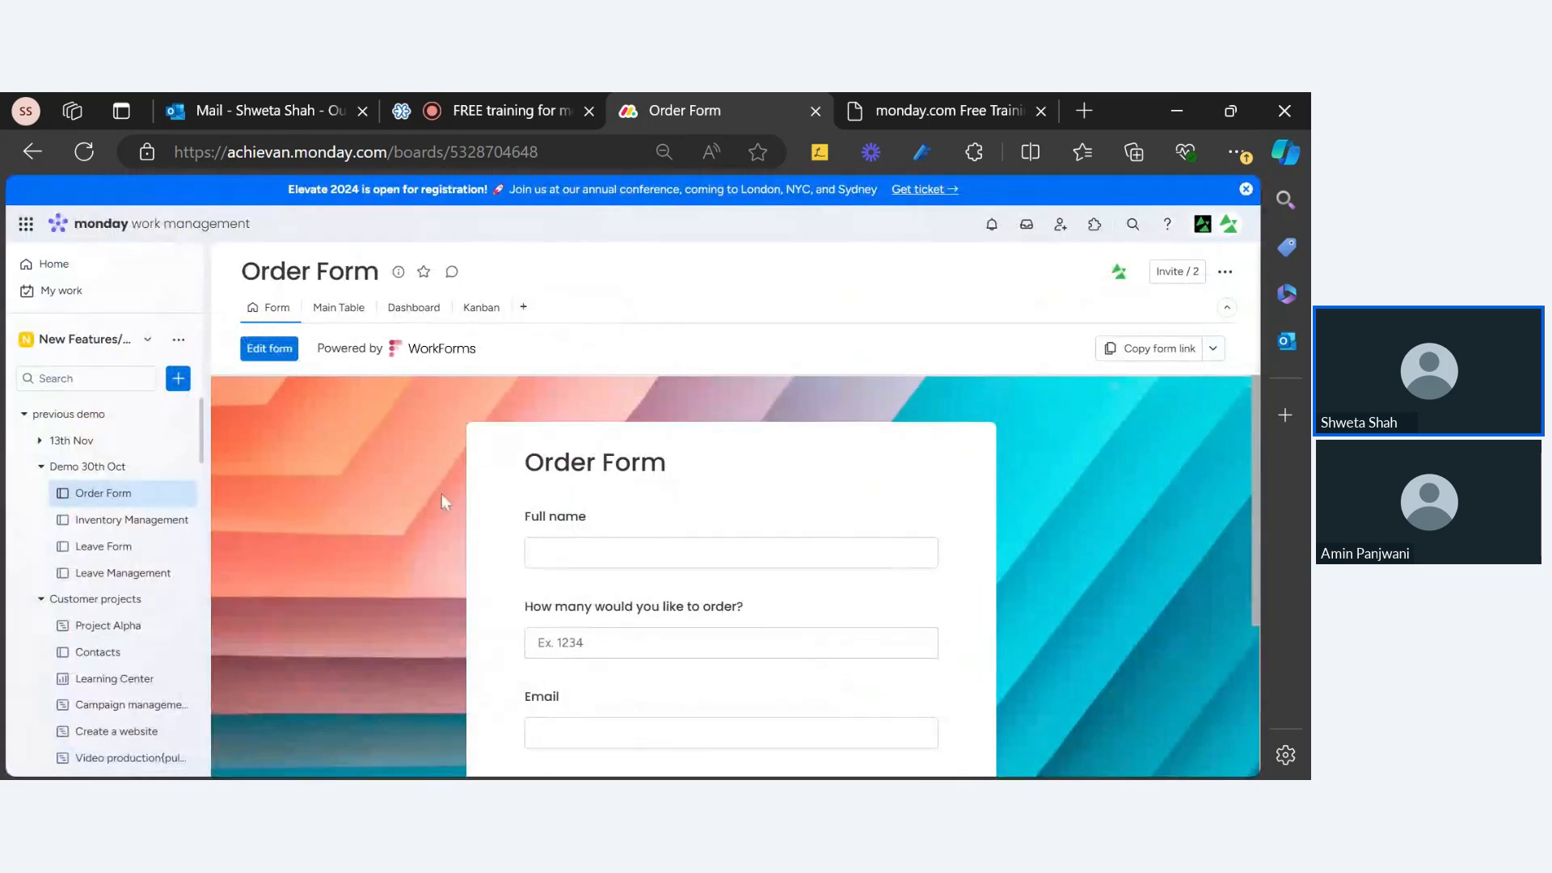
left_click(1177, 271)
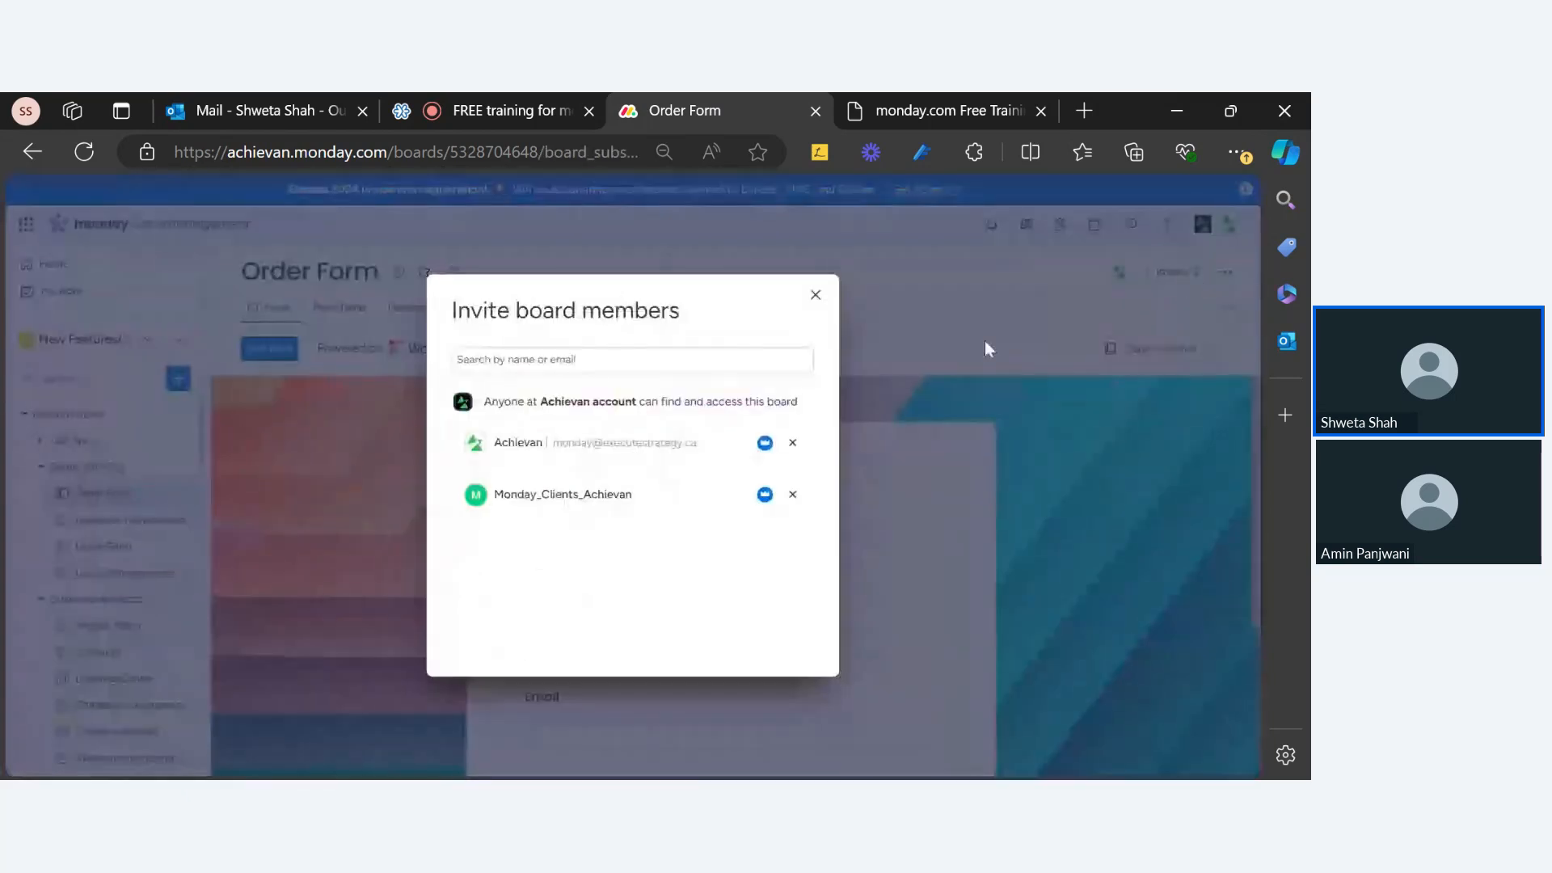
left_click(816, 295)
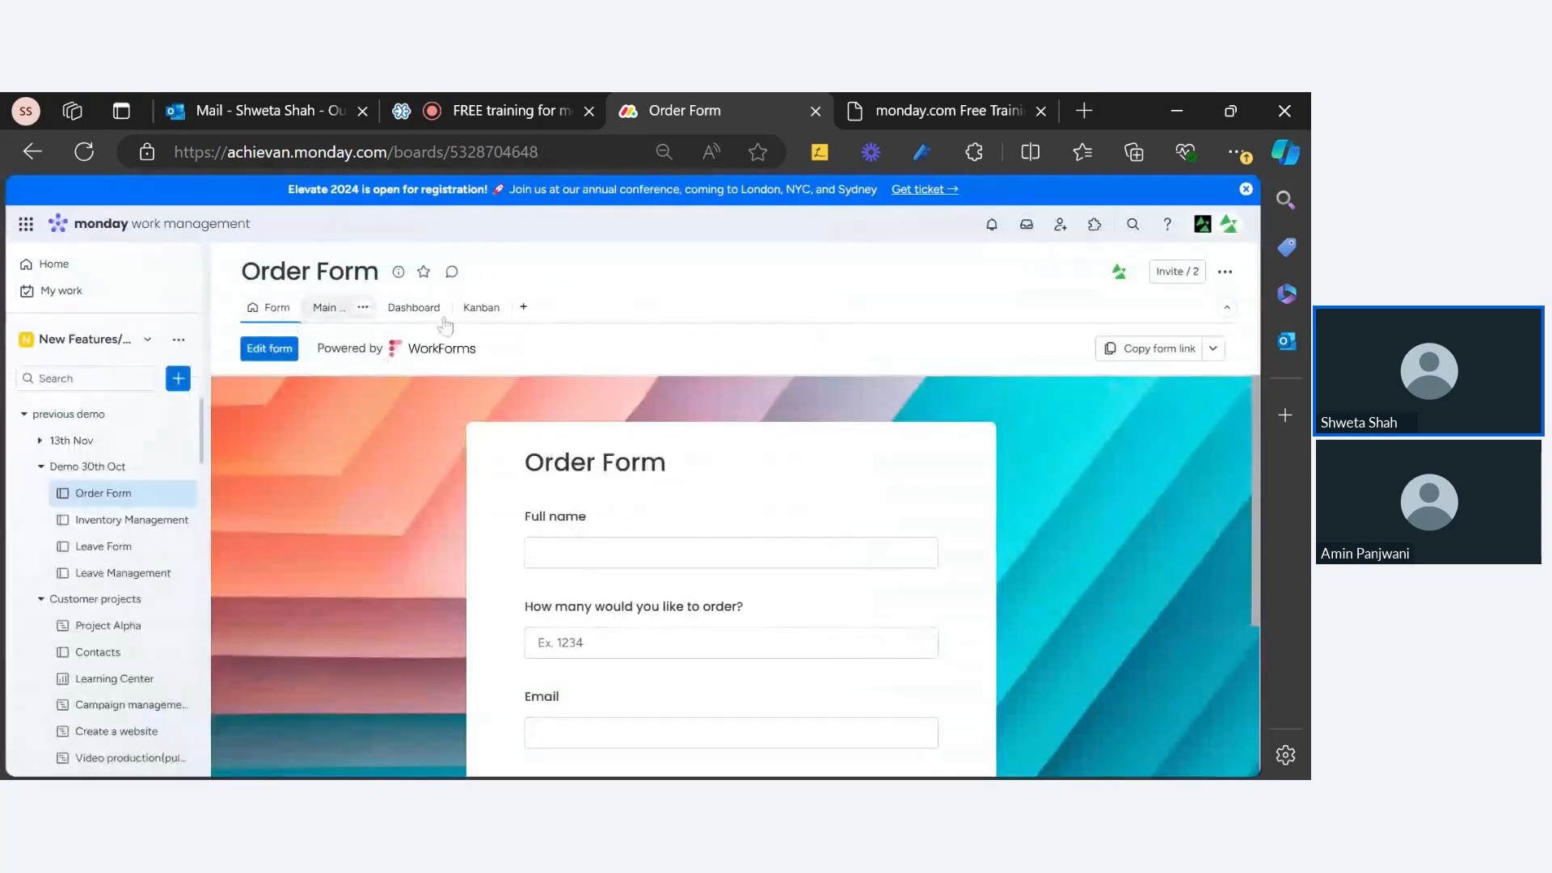
left_click(338, 308)
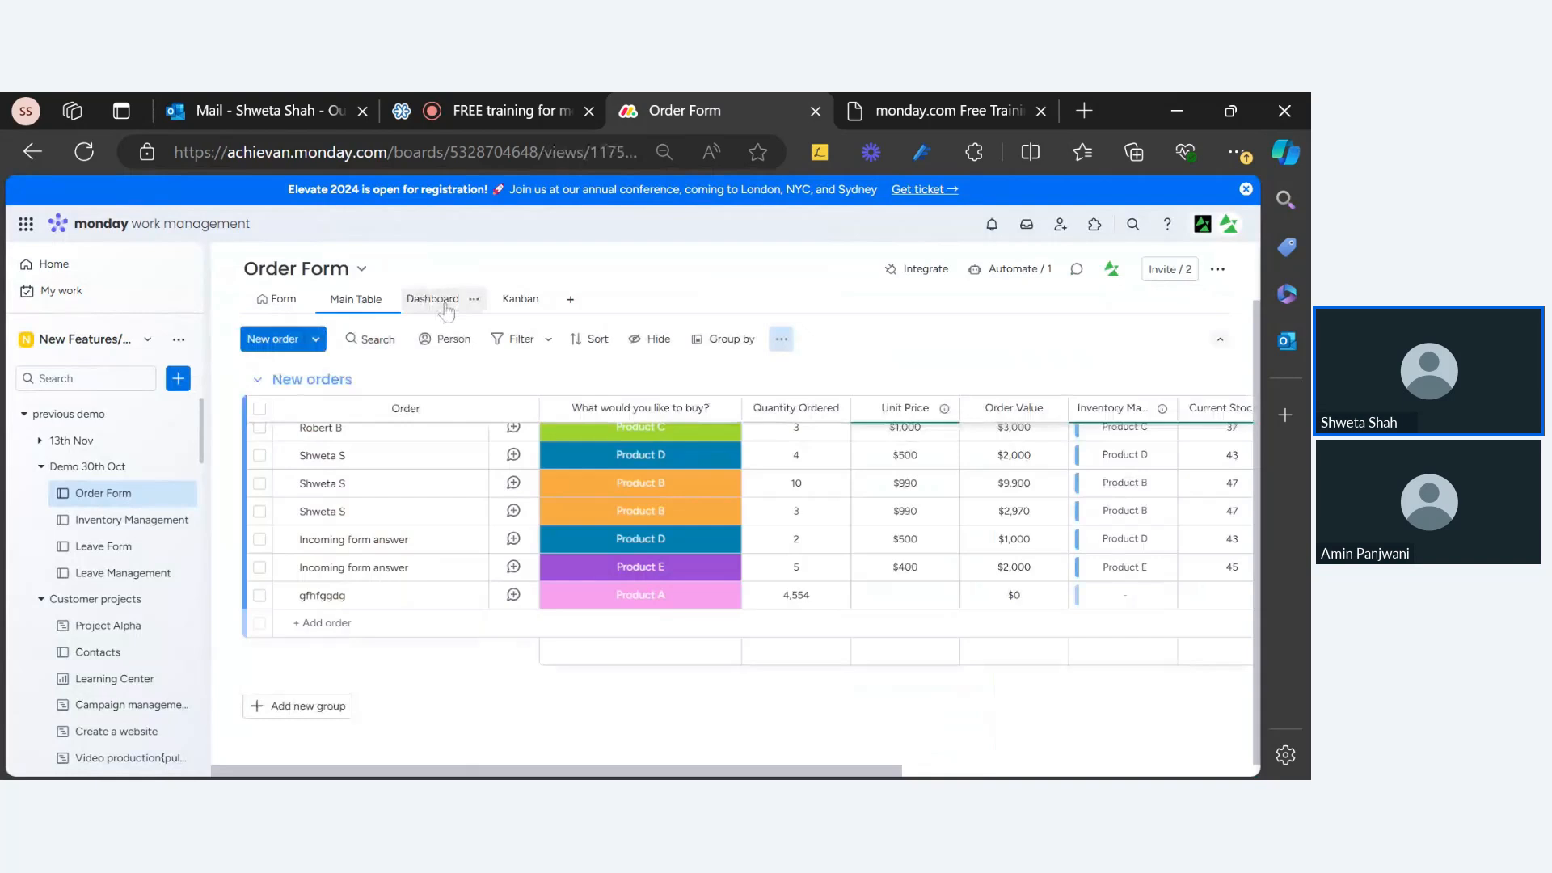
left_click(446, 308)
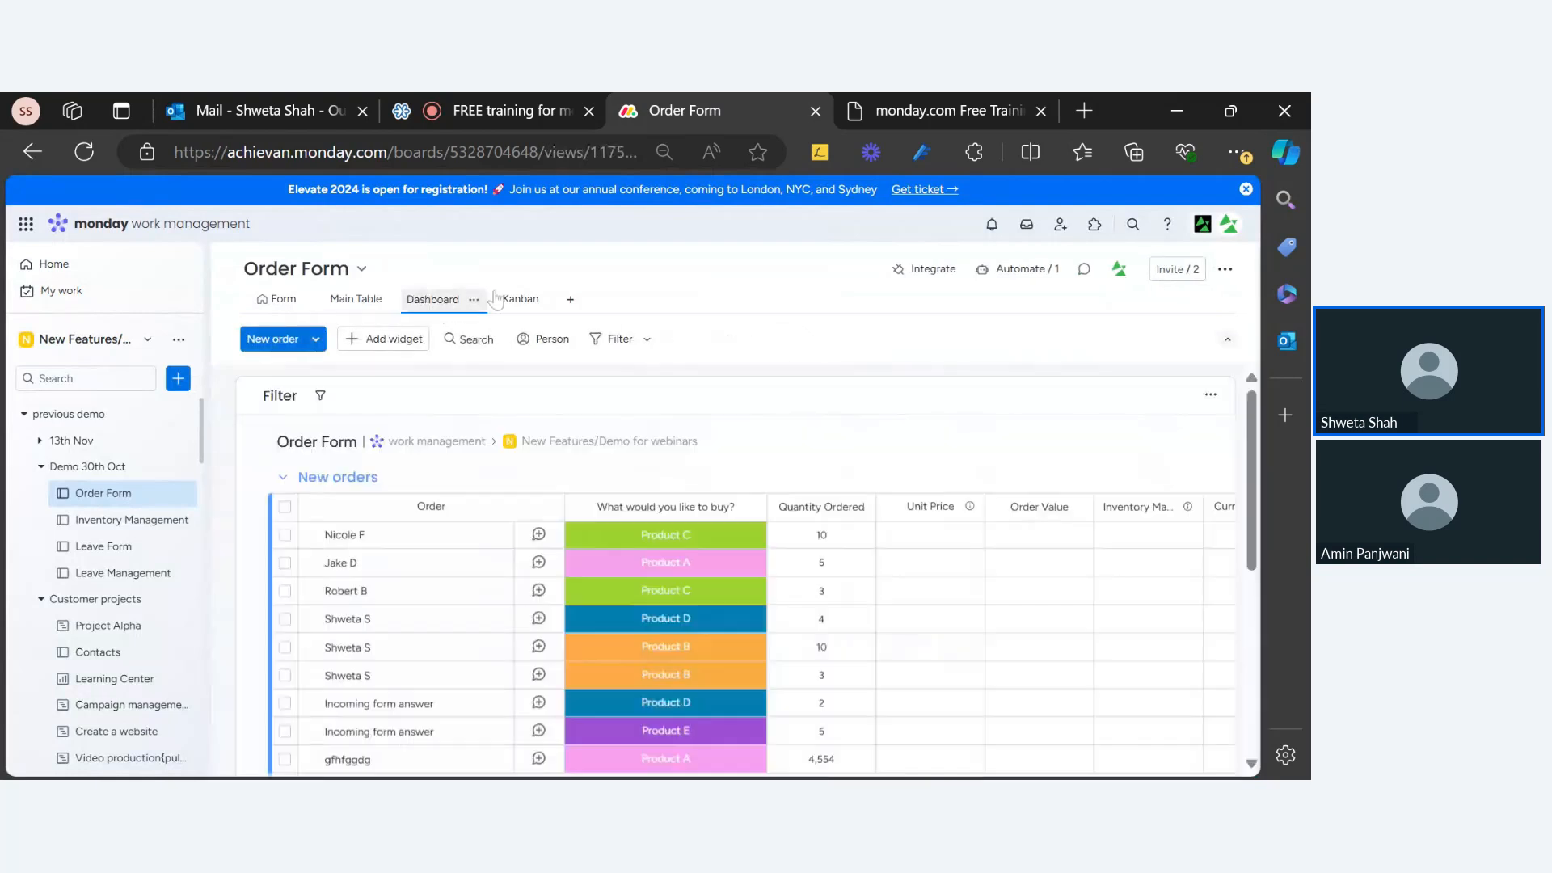
left_click(570, 300)
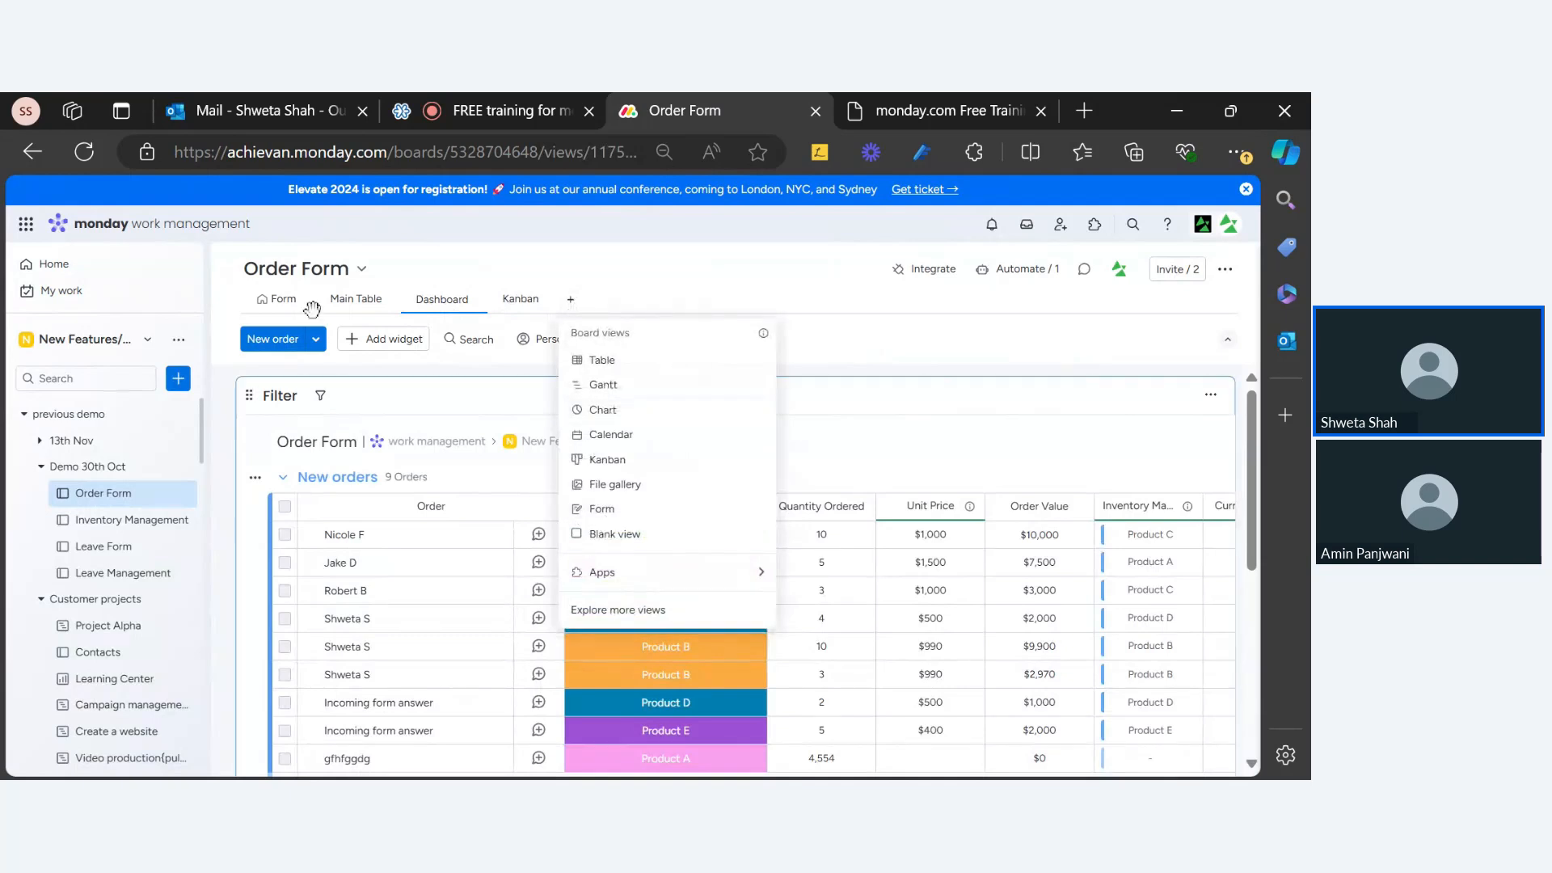
left_click(910, 341)
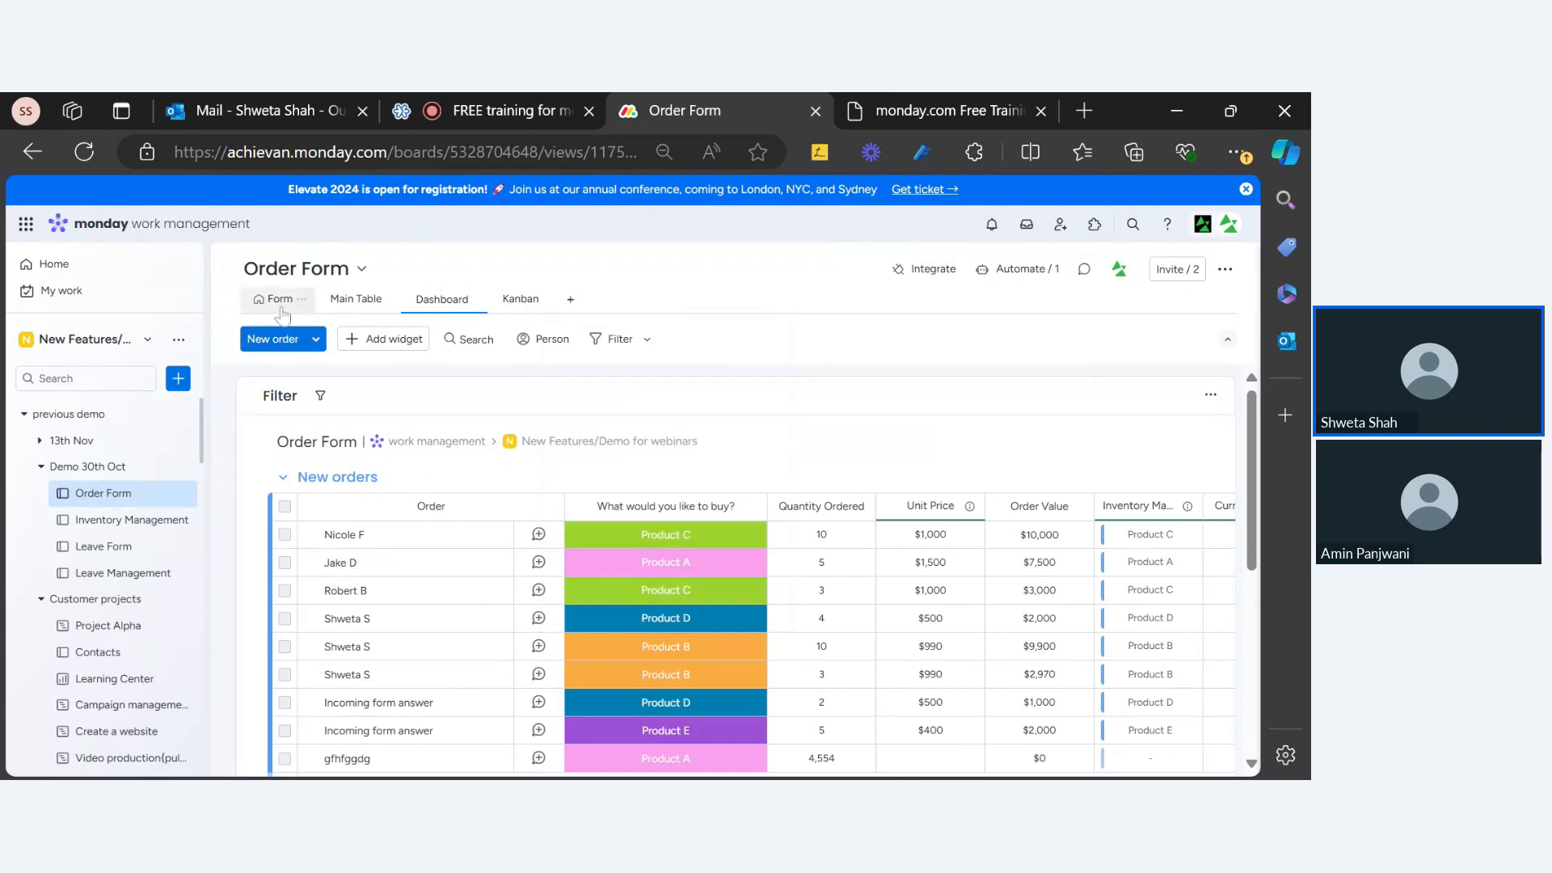
left_click(278, 304)
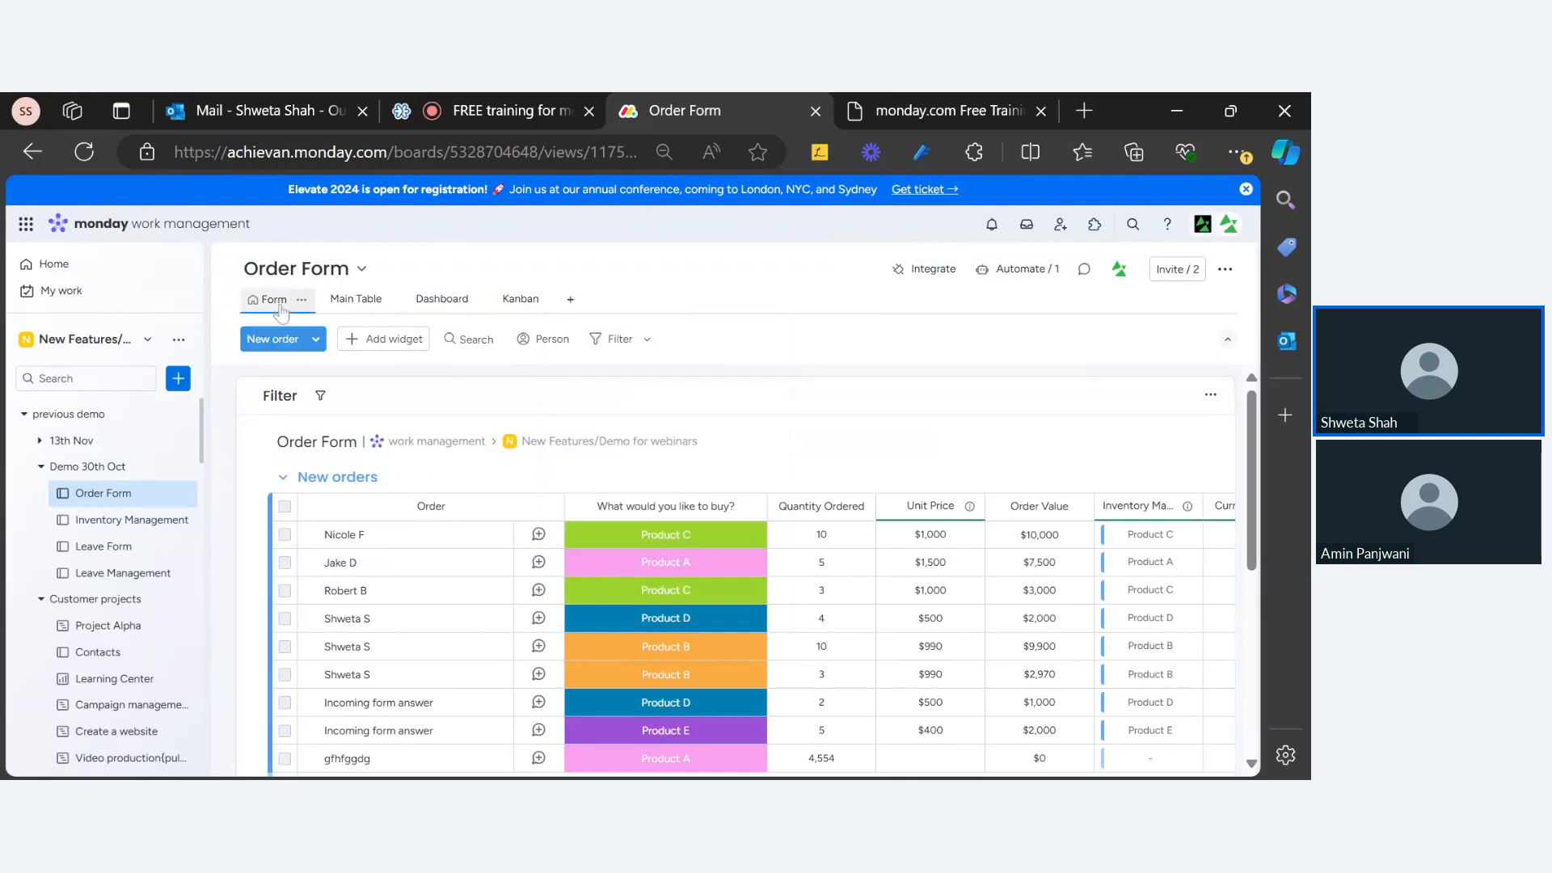
left_click(492, 115)
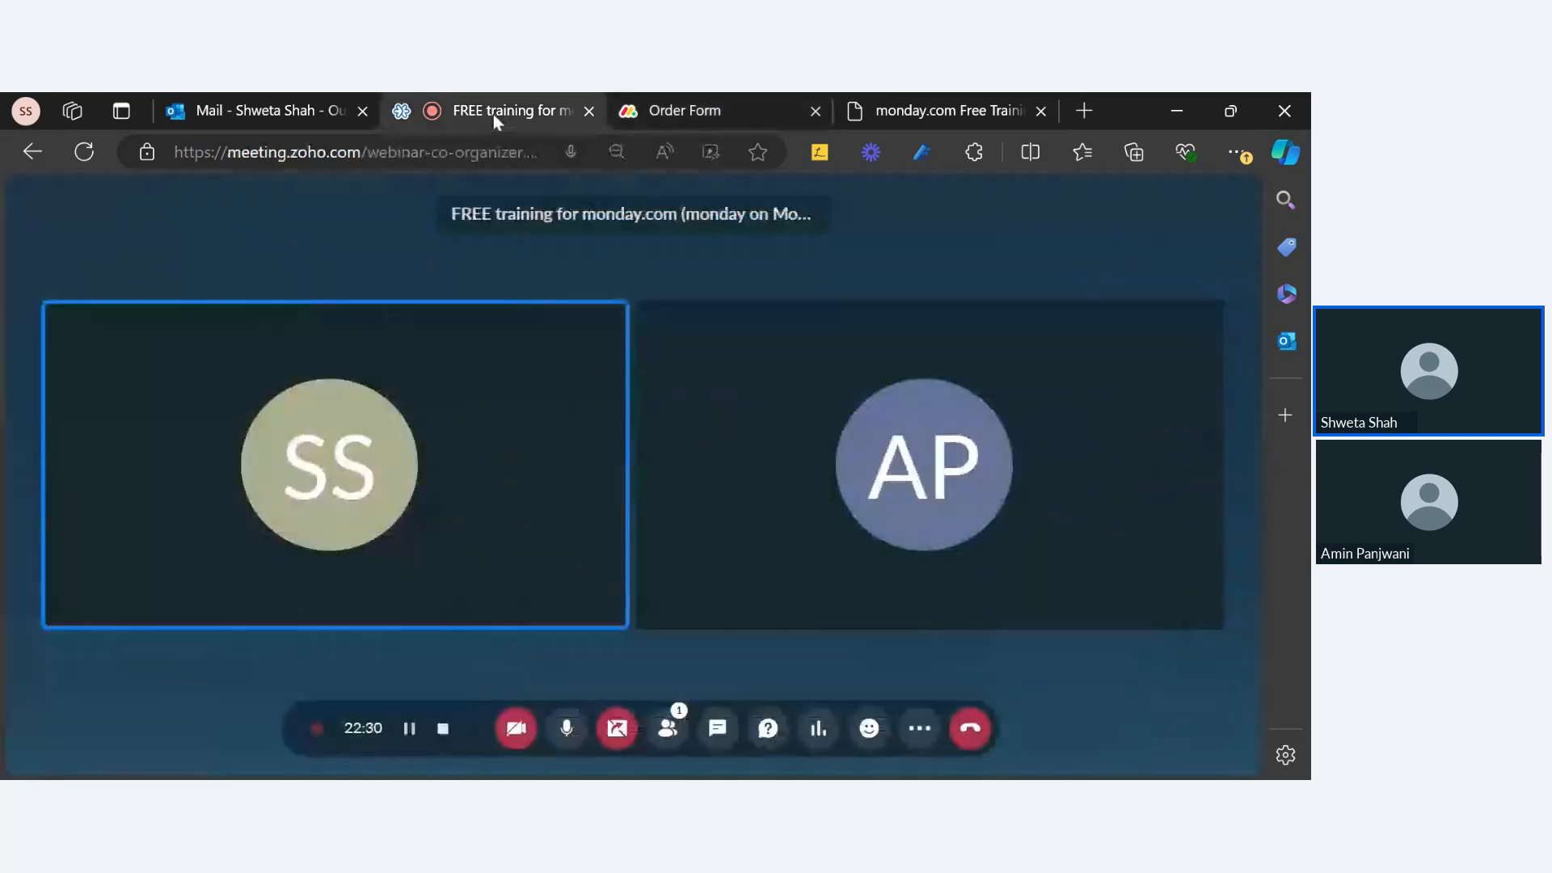
left_click(632, 130)
left_click(891, 110)
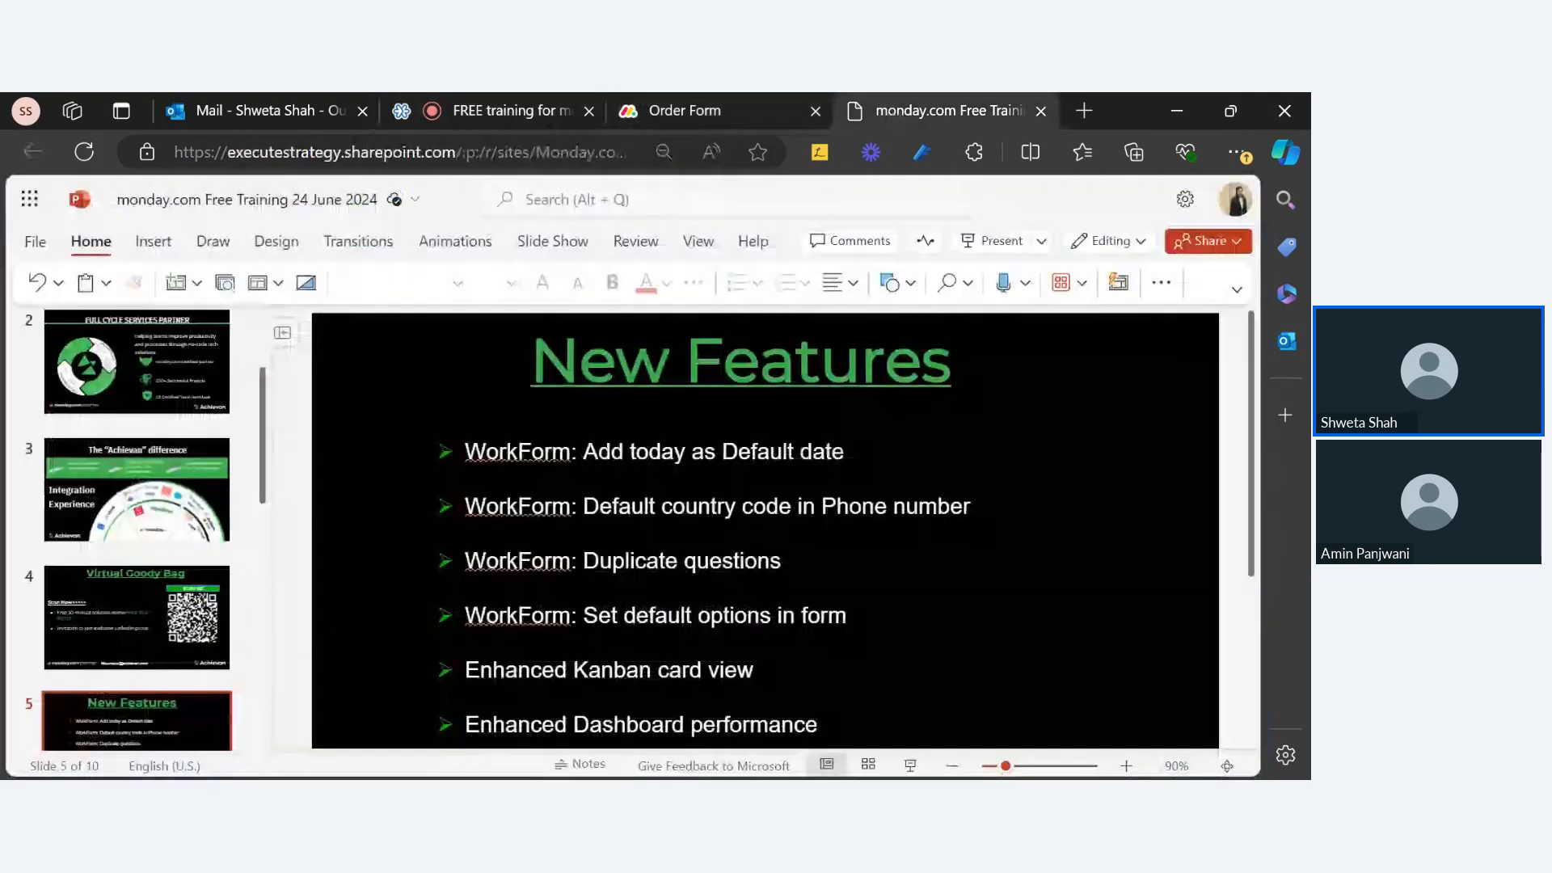
left_click(695, 113)
scroll(896, 529, "down", 5)
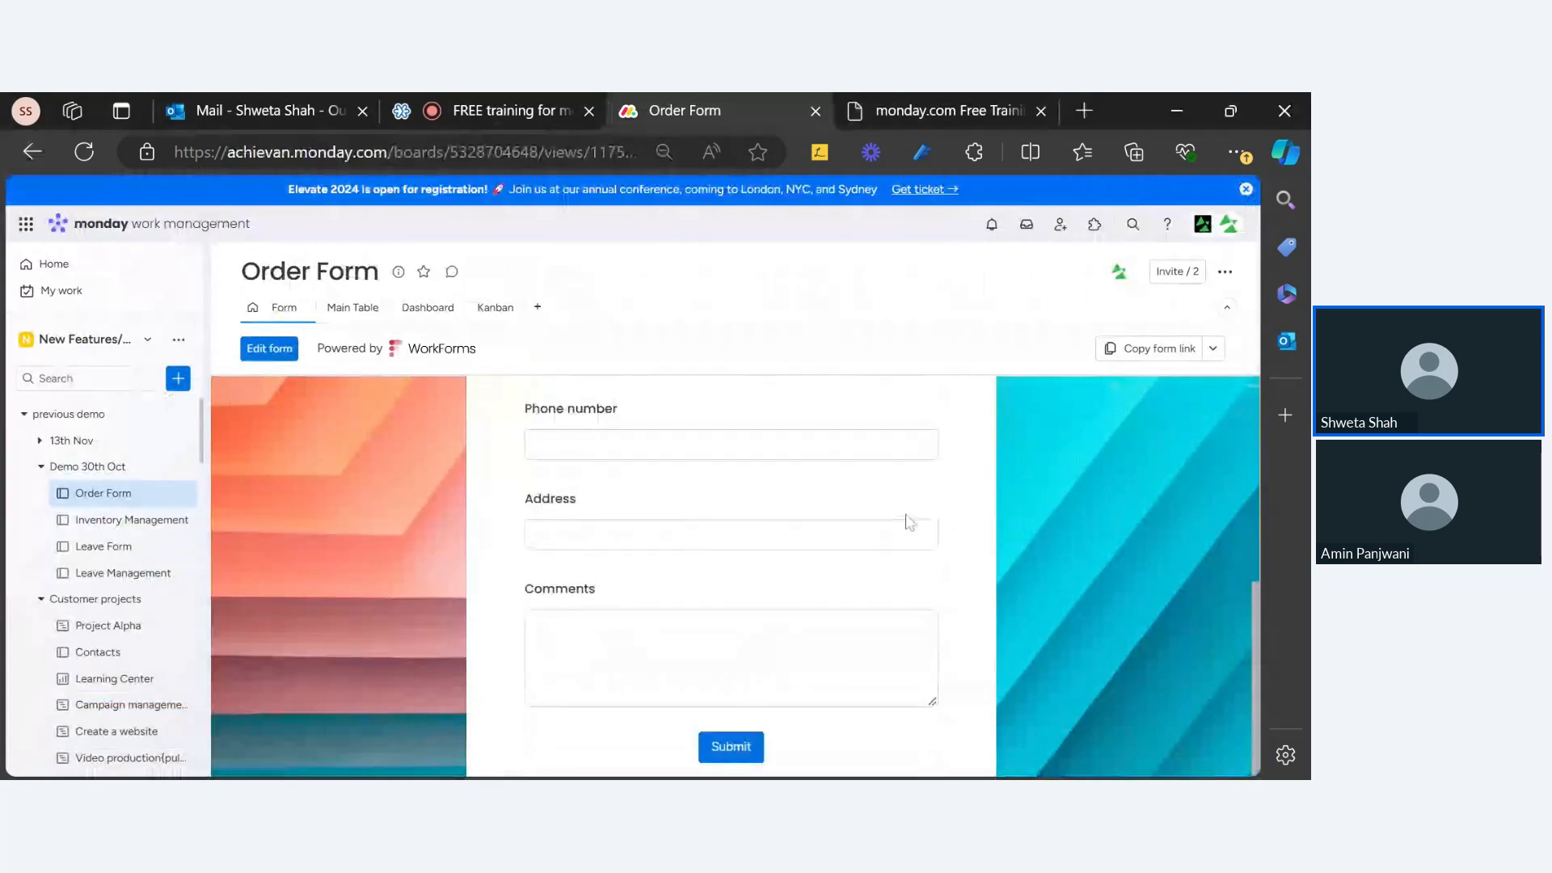
scroll(906, 520, "up", 5)
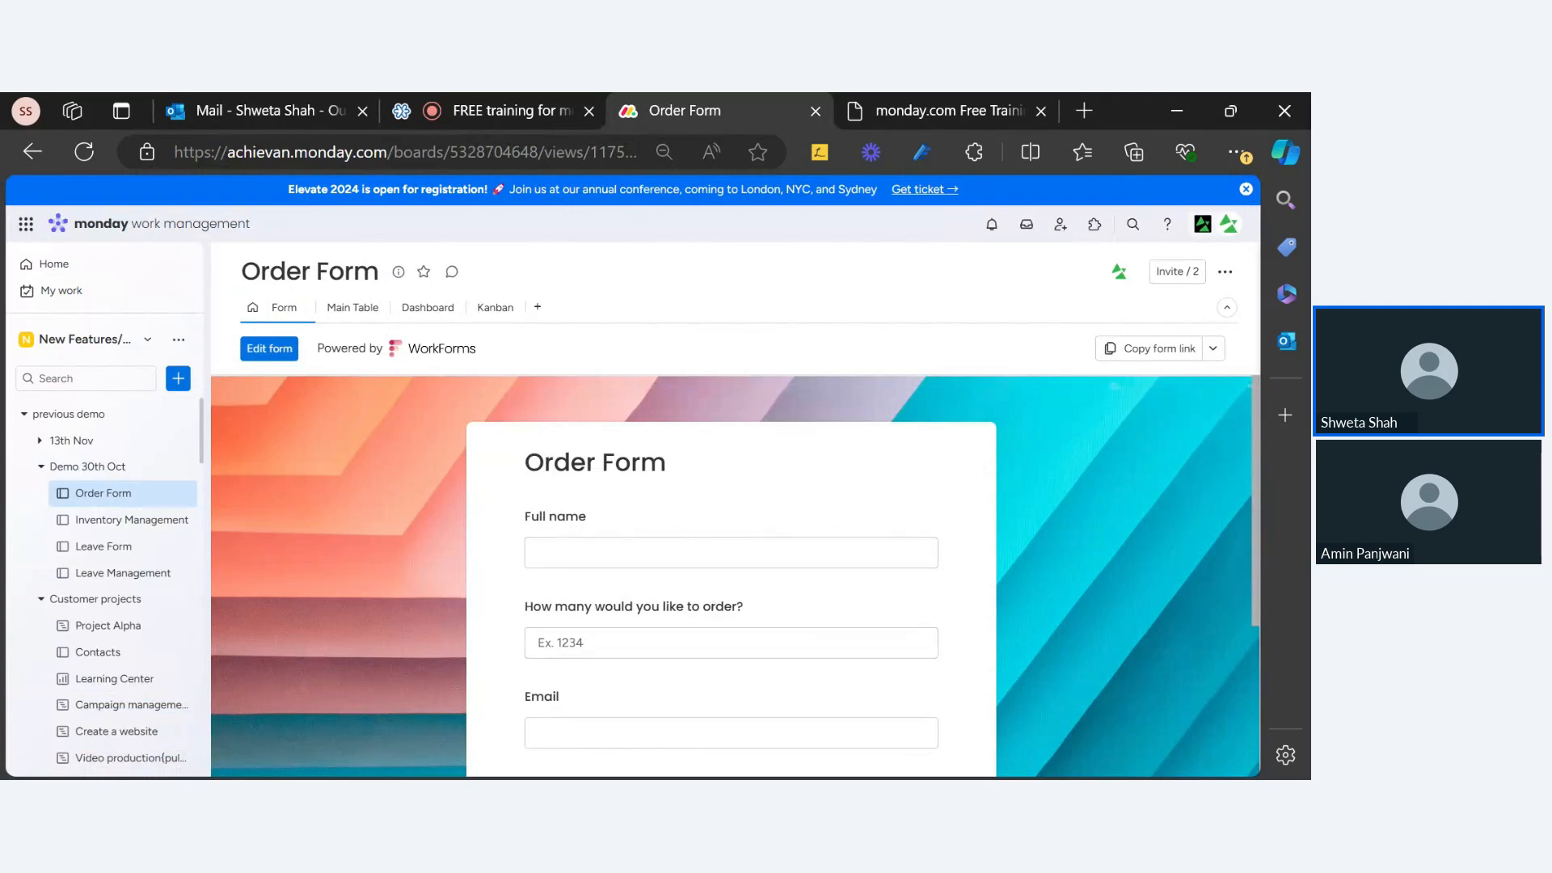
left_click(342, 312)
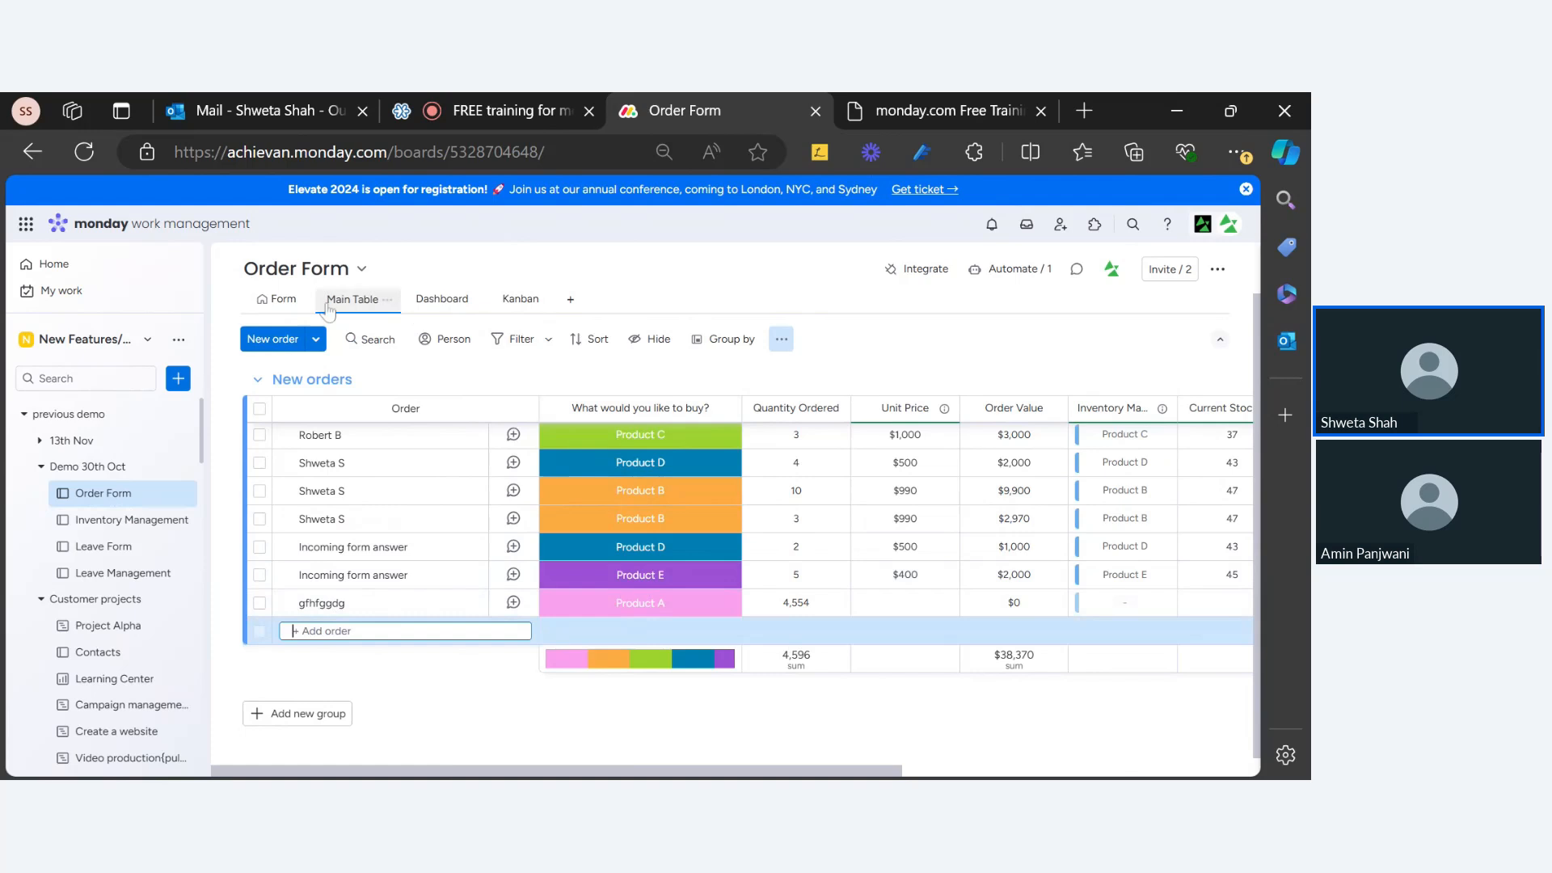
left_click(270, 308)
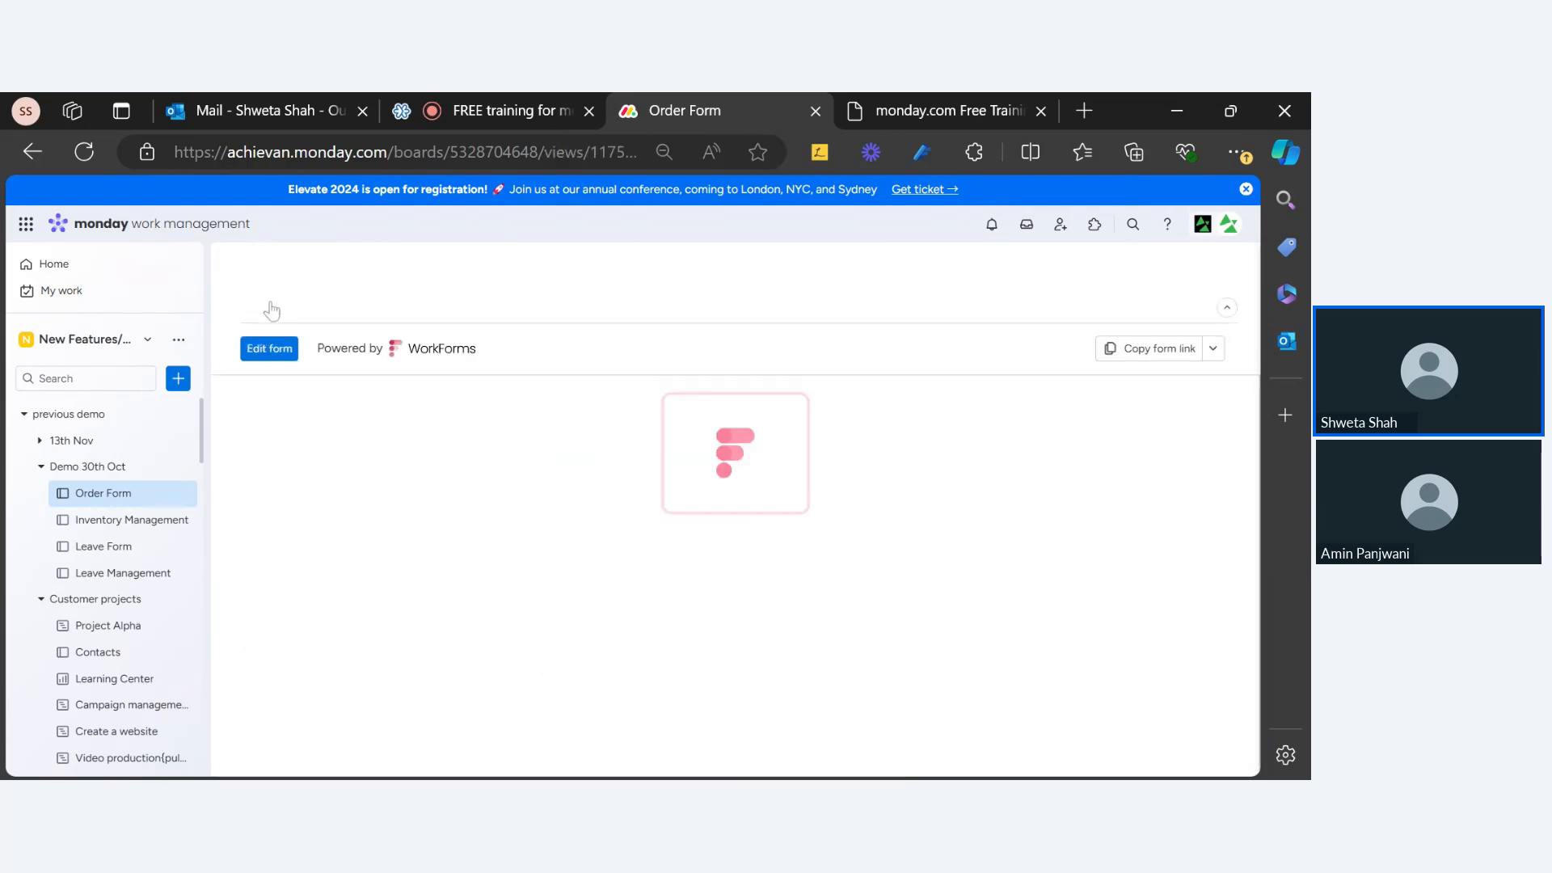
scroll(691, 542, "down", 5)
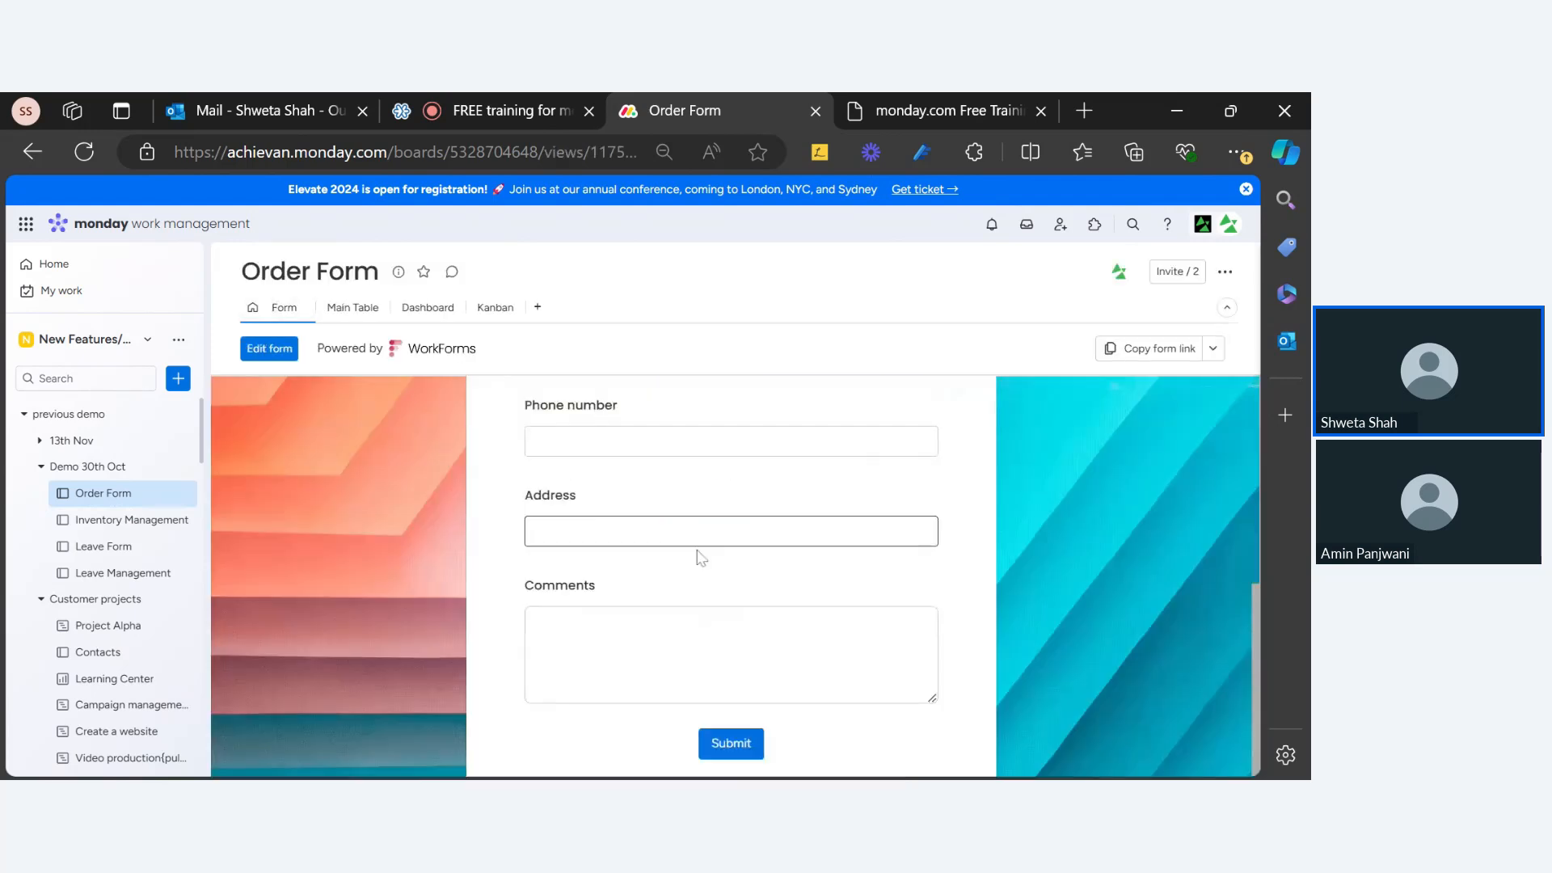
scroll(719, 594, "up", 5)
scroll(719, 595, "down", 5)
scroll(727, 599, "up", 1)
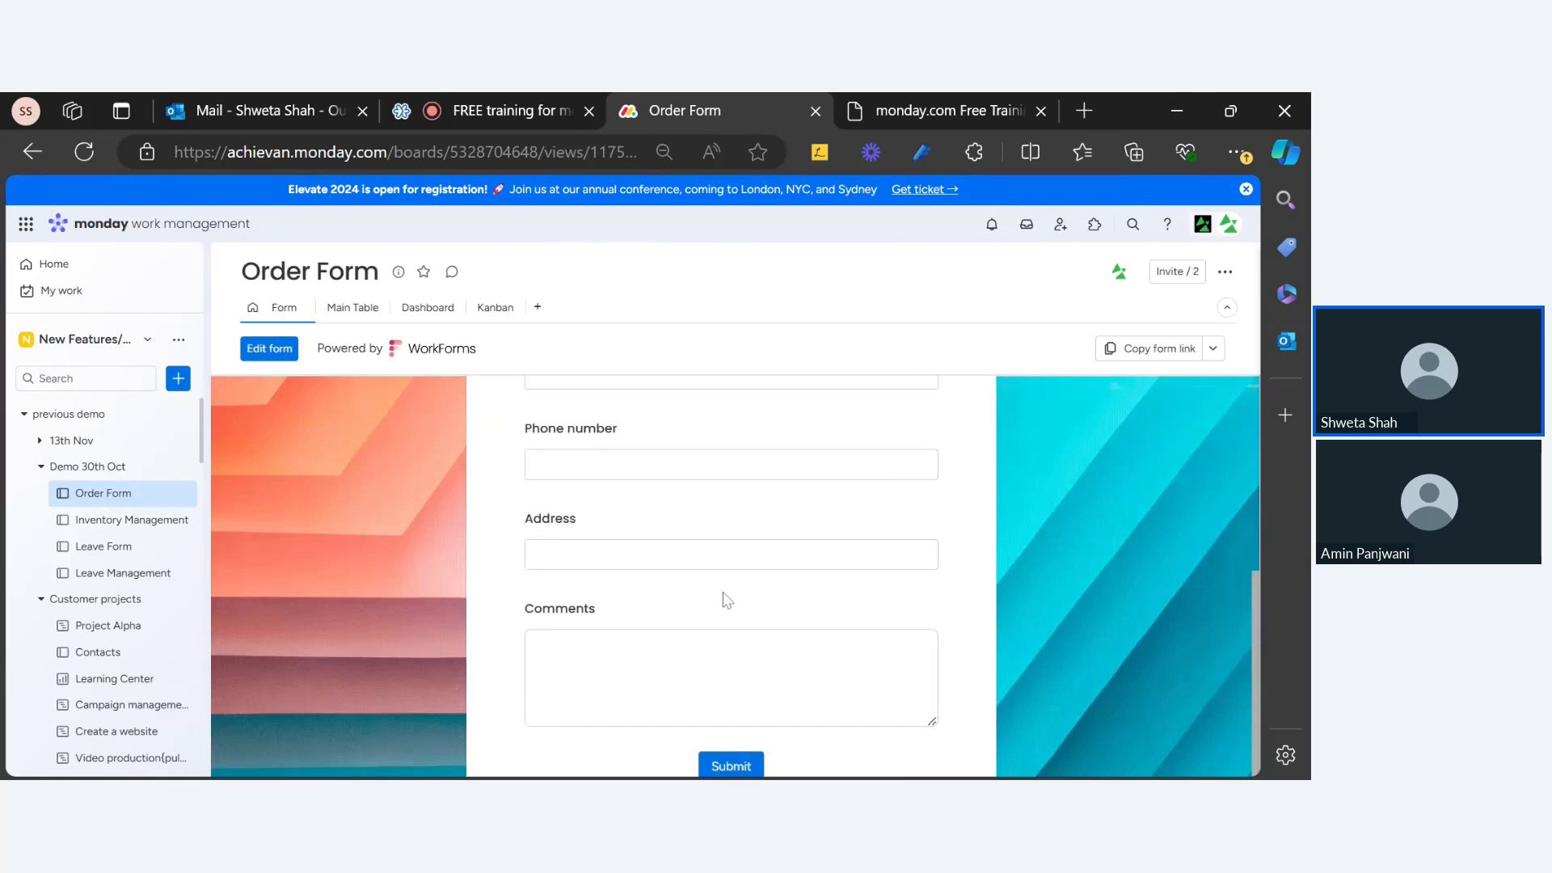
scroll(726, 600, "up", 5)
scroll(711, 695, "down", 5)
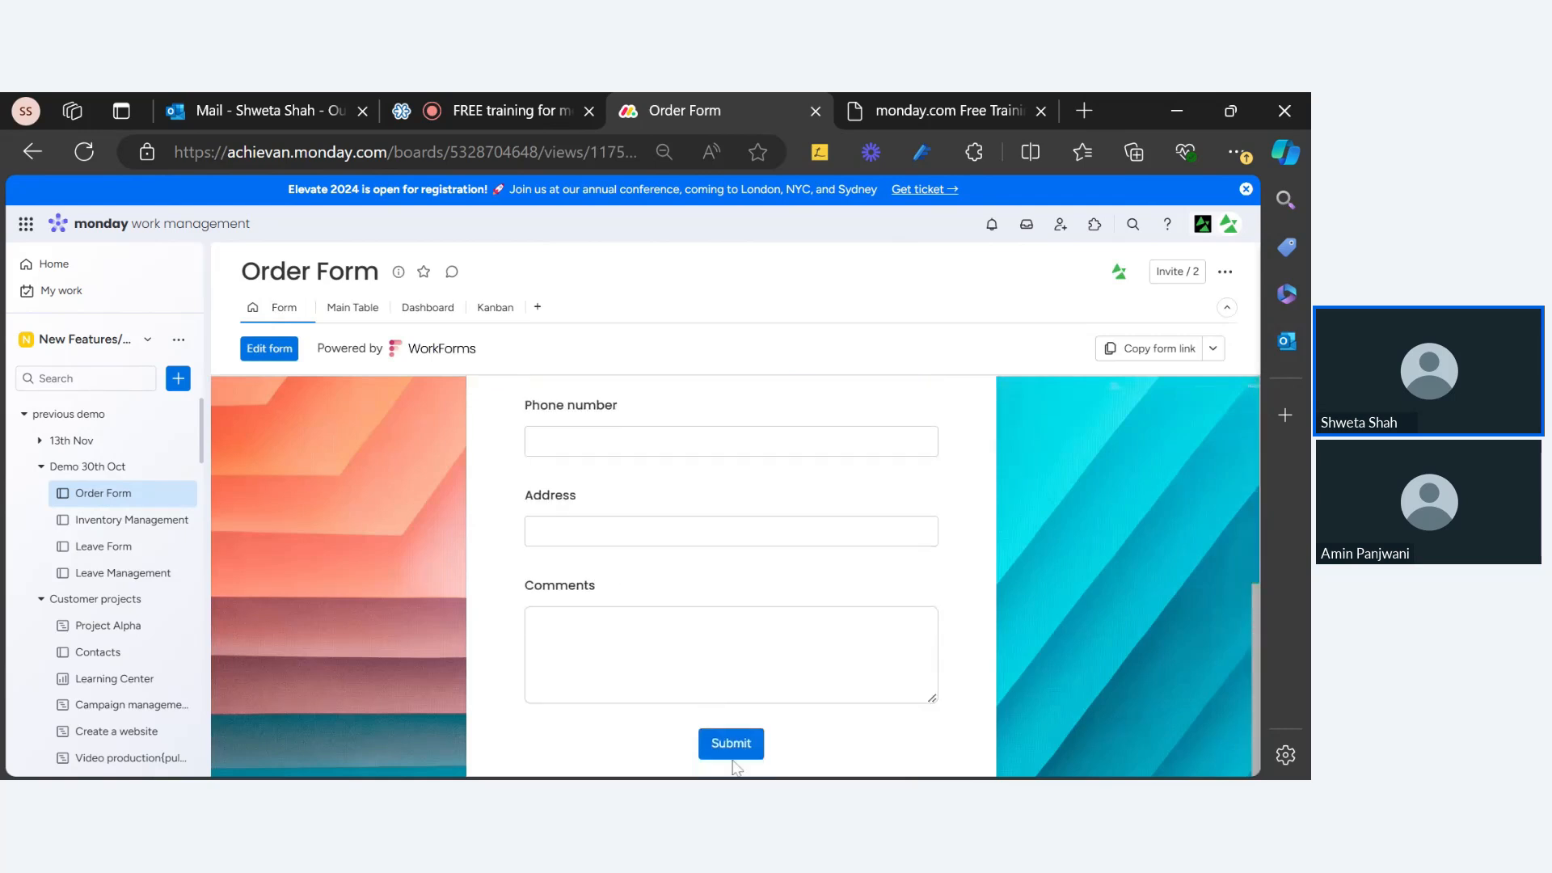
scroll(536, 493, "up", 5)
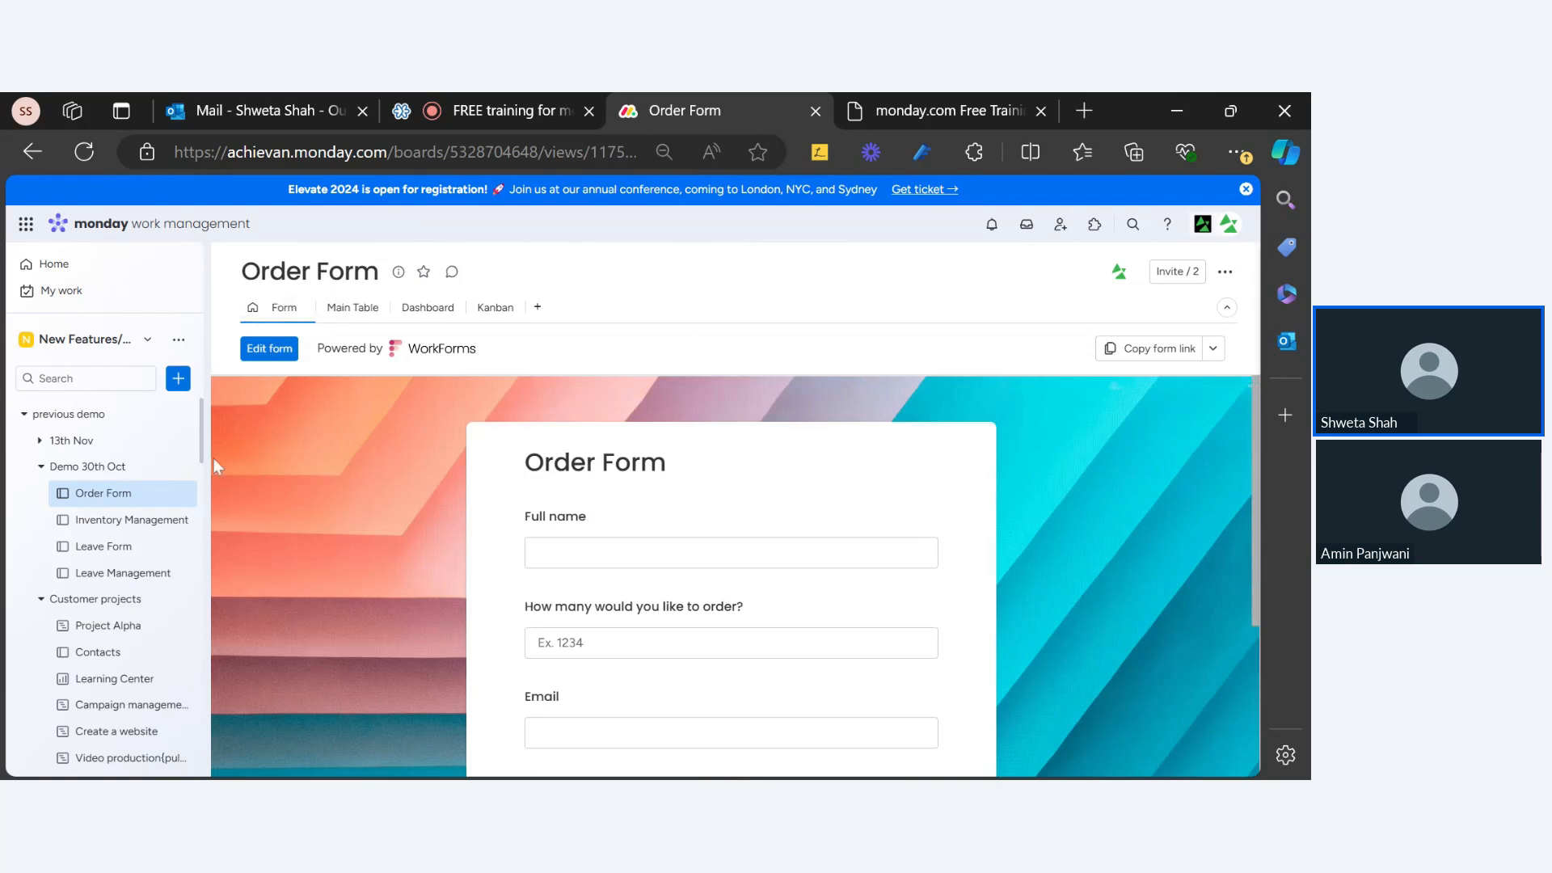
Step: Add a Date column after Status in the orders table, then return to the form for editing
left_click(340, 307)
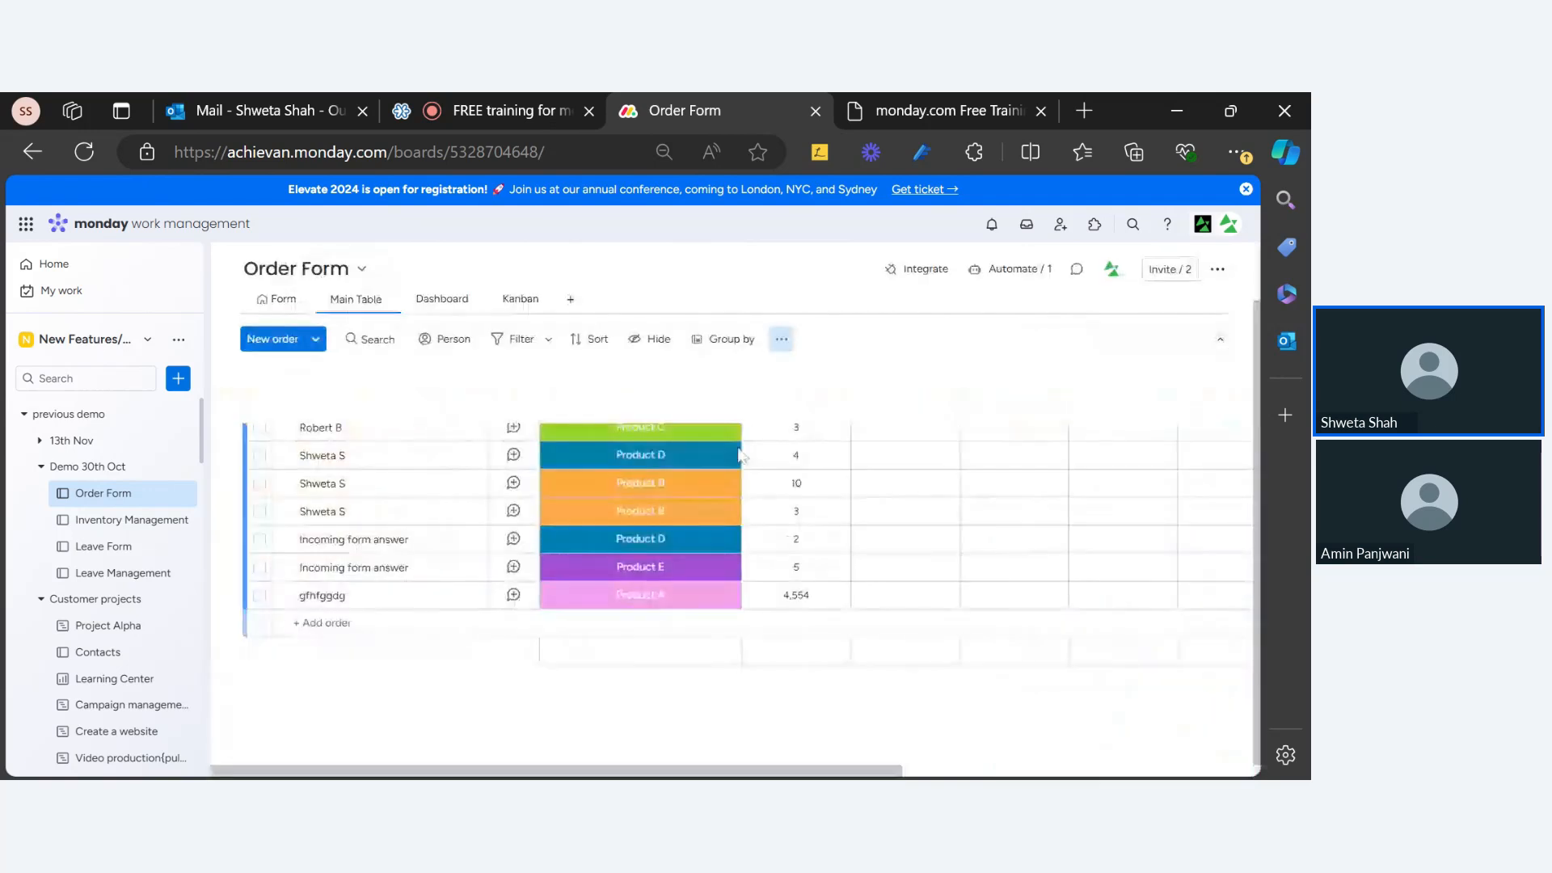
left_click_drag(791, 772, 1139, 772)
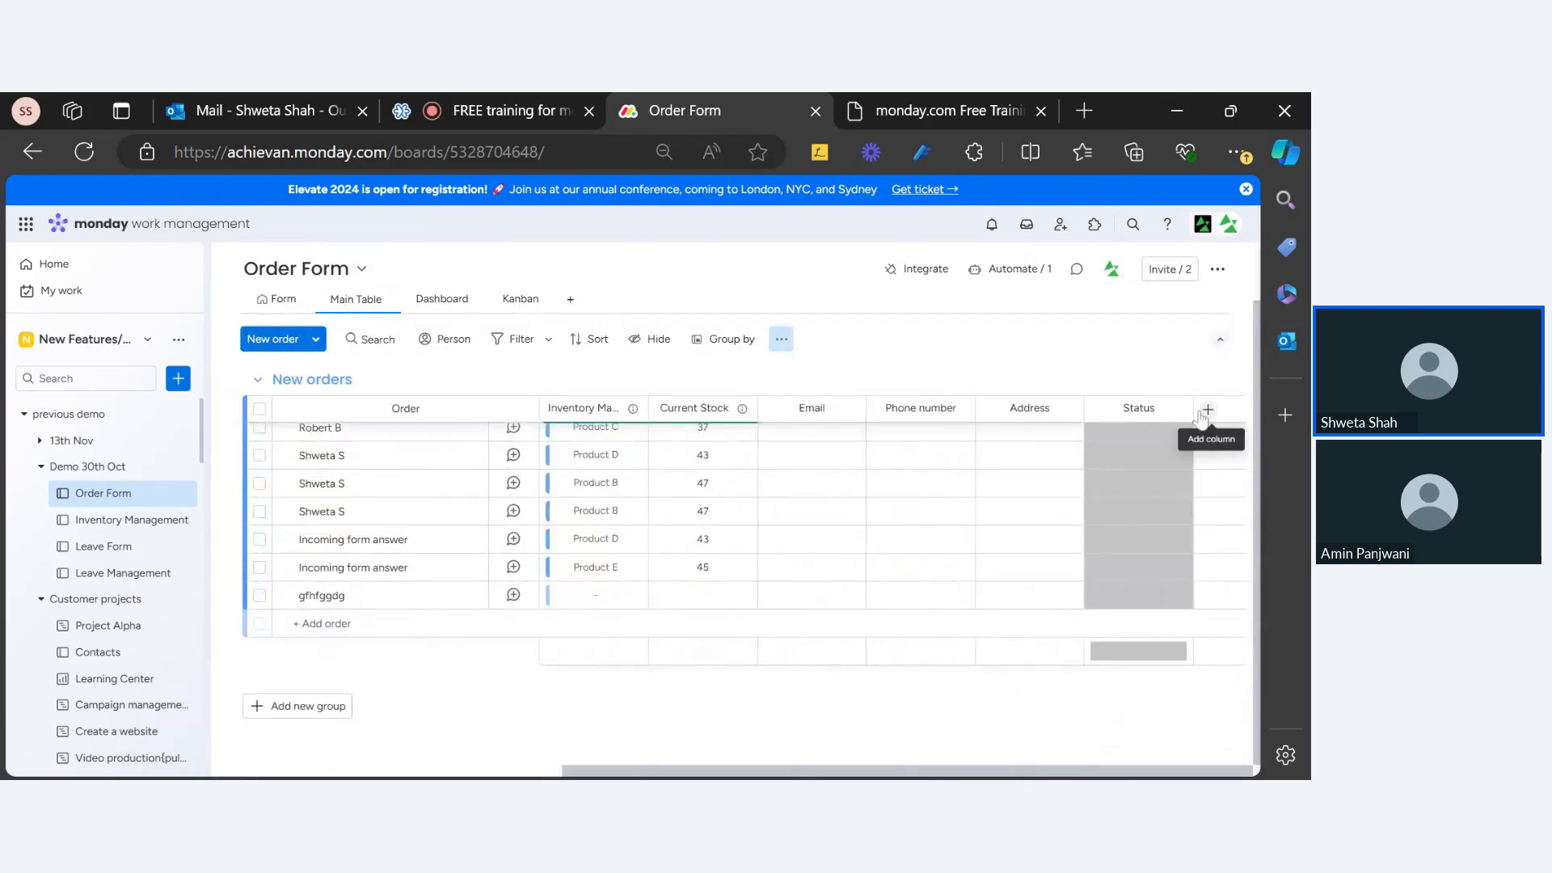
left_click(1207, 409)
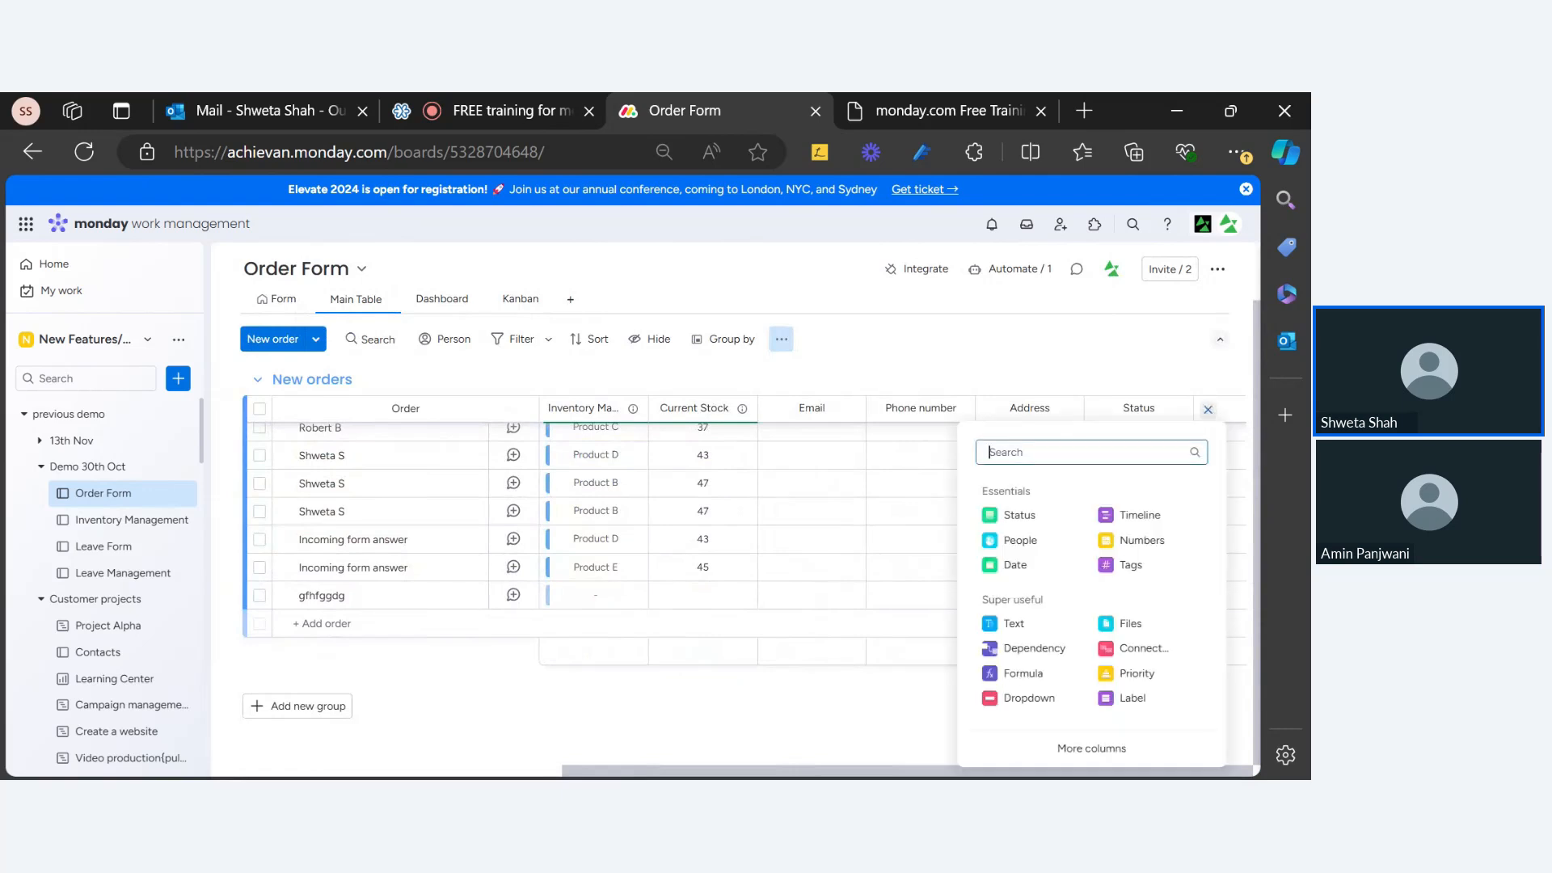
left_click(1031, 565)
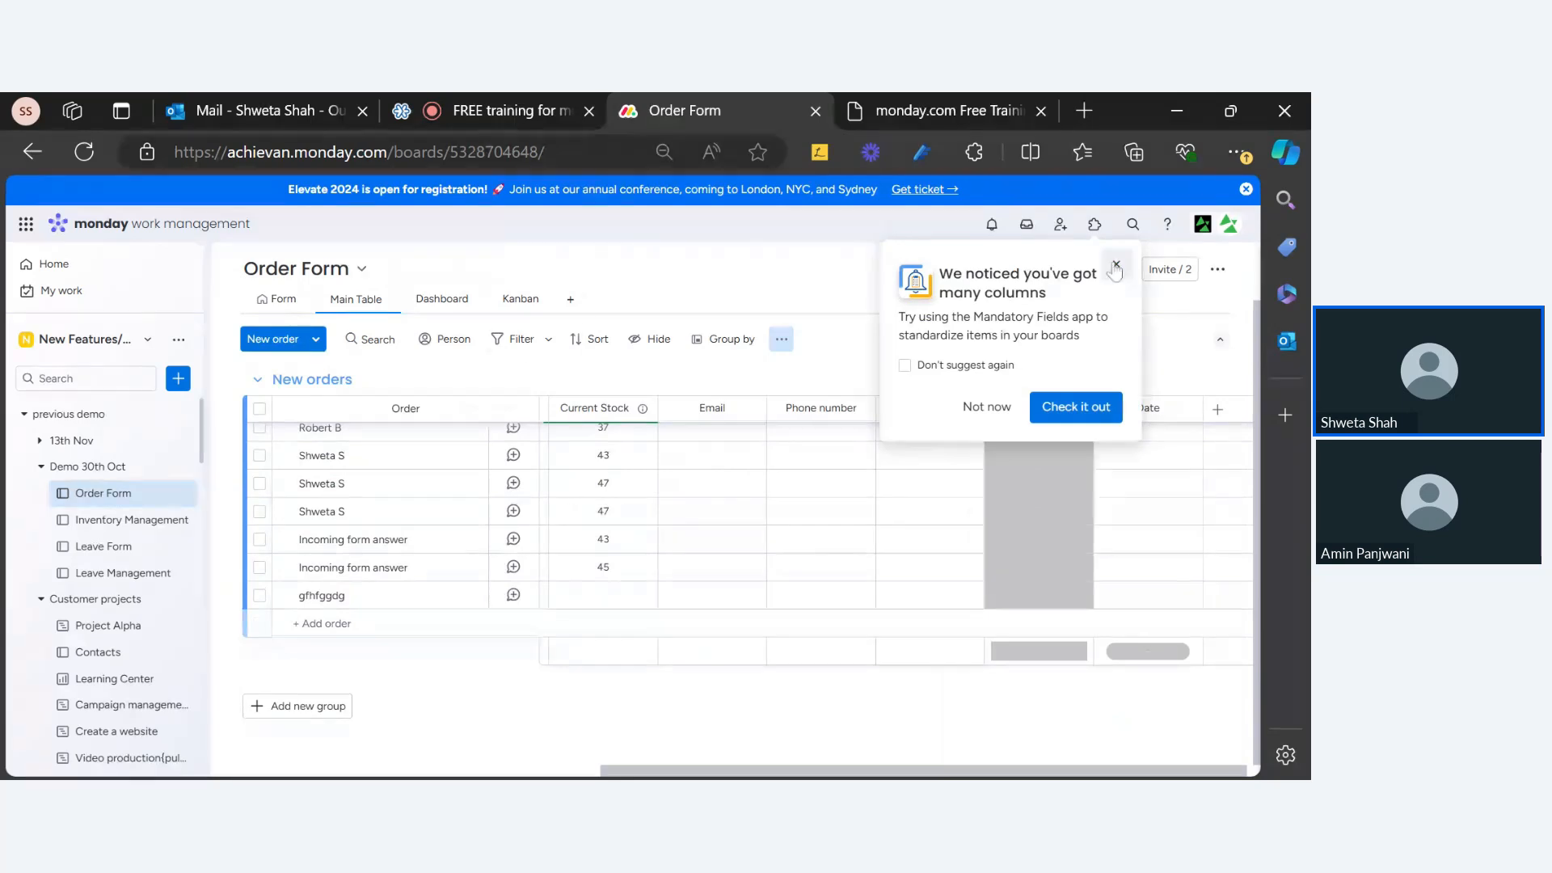
left_click(1115, 266)
left_click(265, 303)
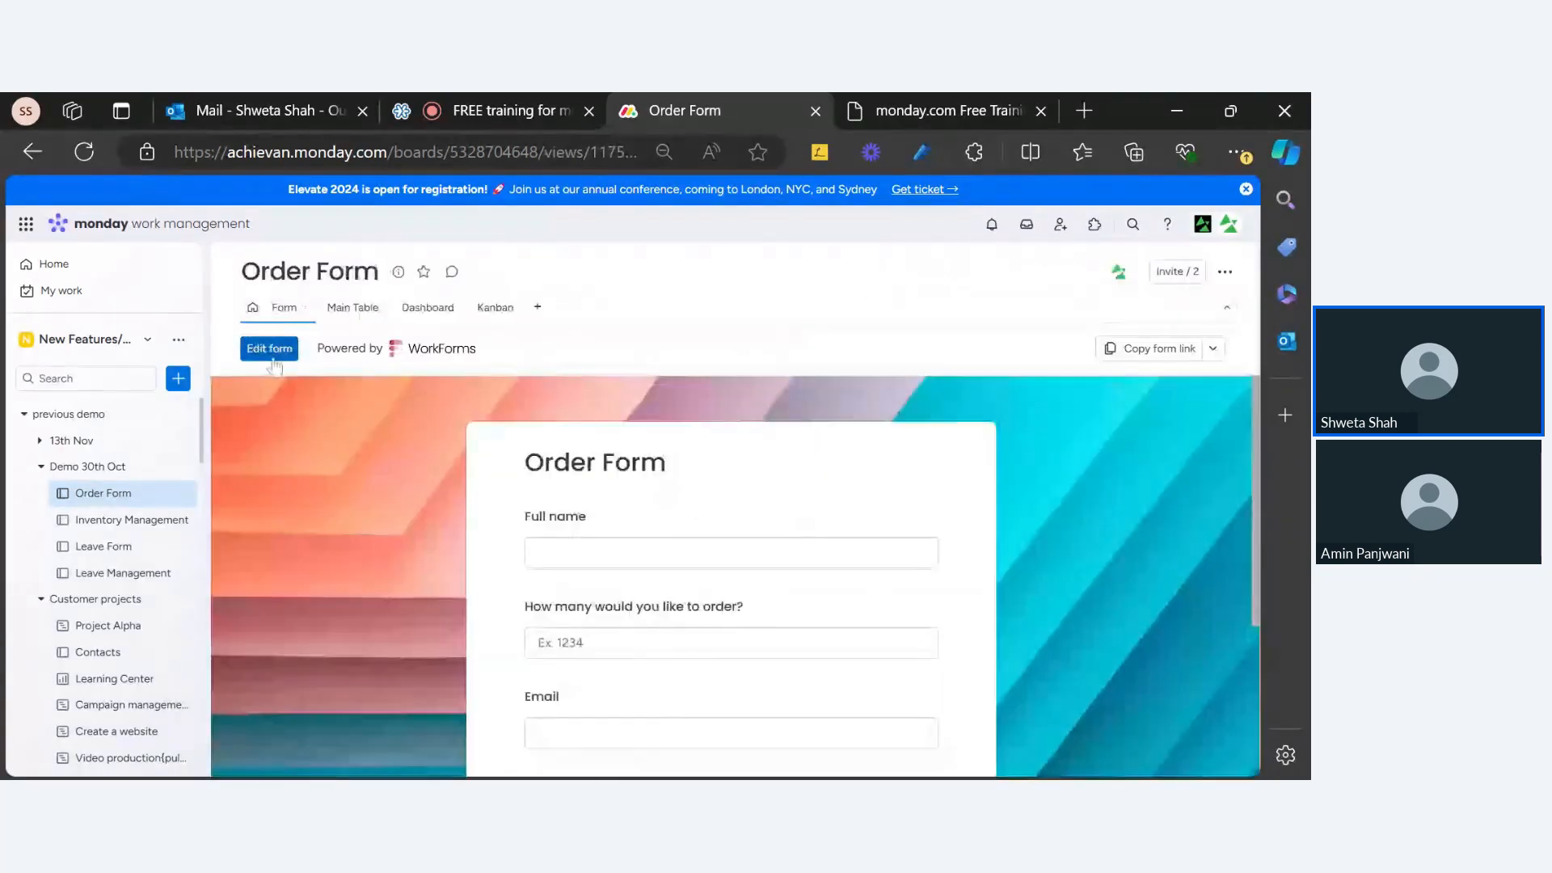
left_click(268, 348)
Step: Unhide the Date question on the Order Form and preview the live form
scroll(679, 495, "down", 8)
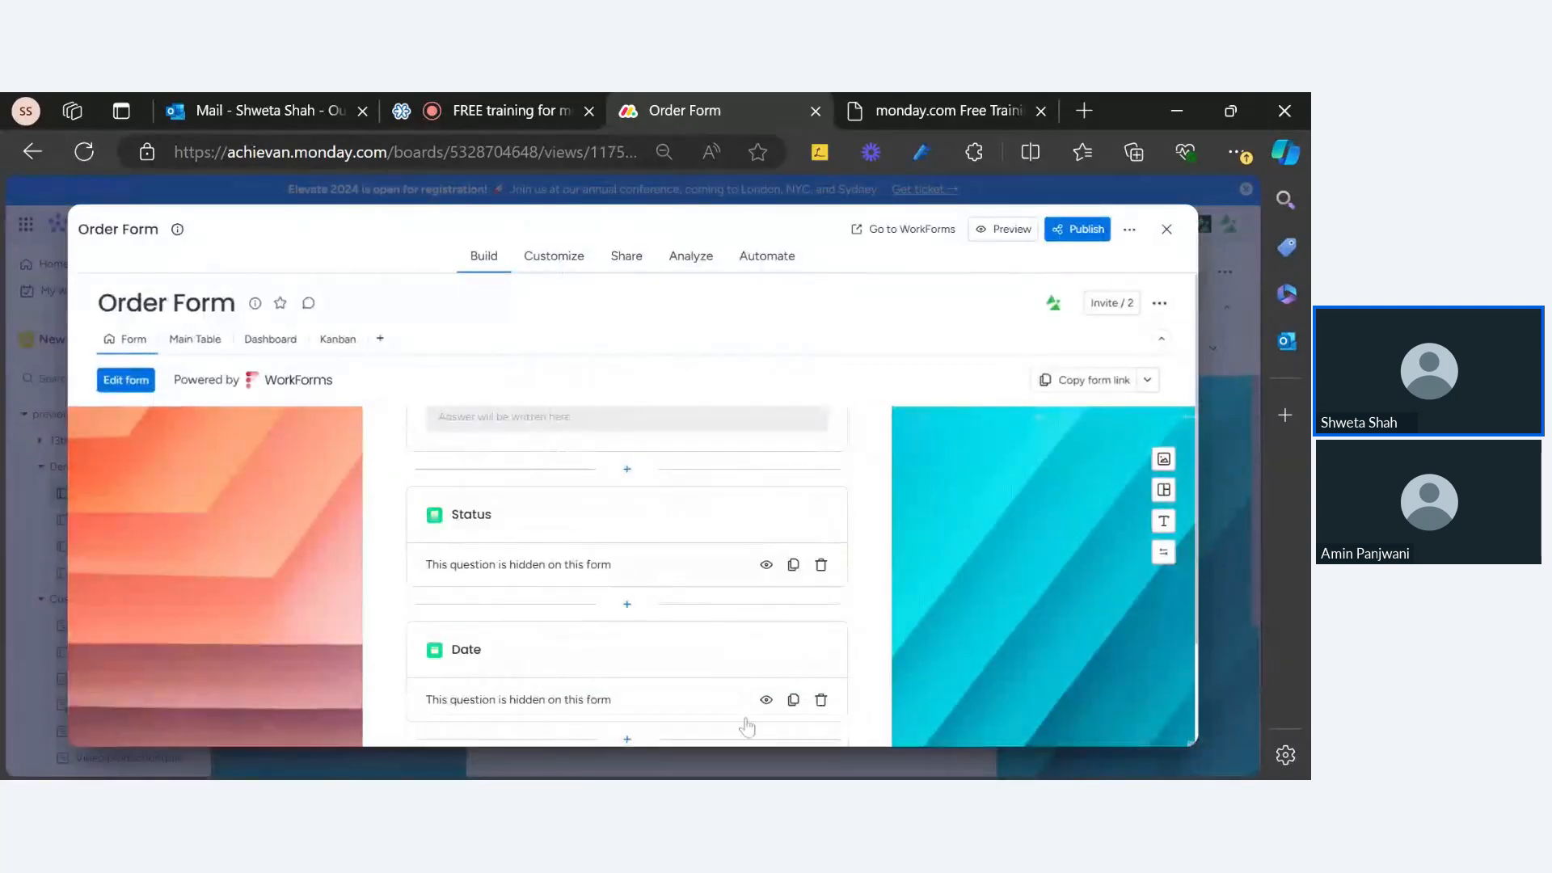
left_click(766, 700)
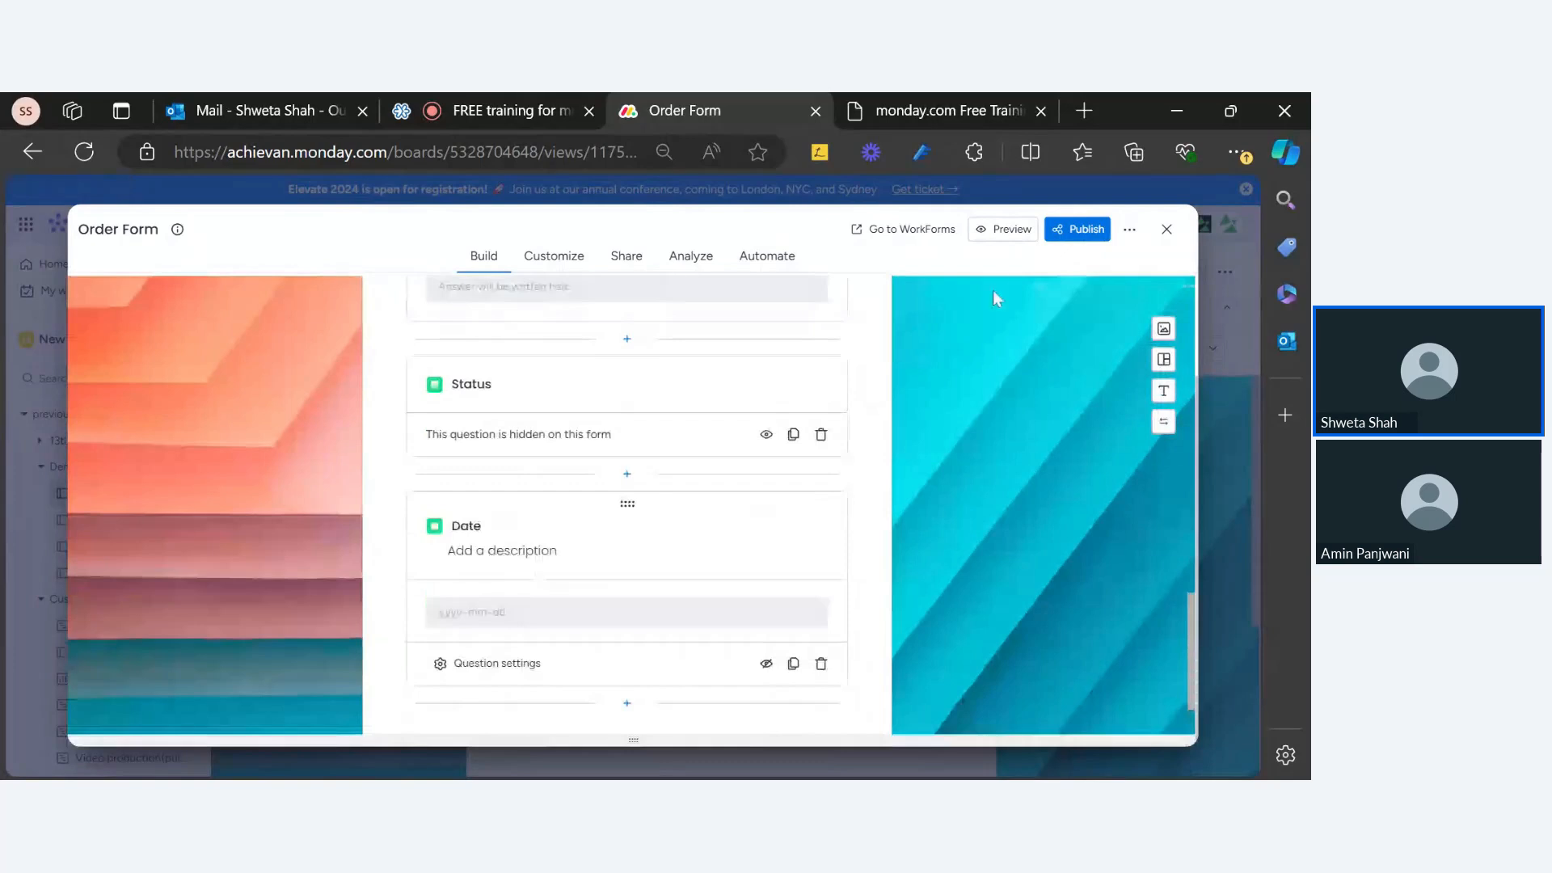
left_click(1012, 230)
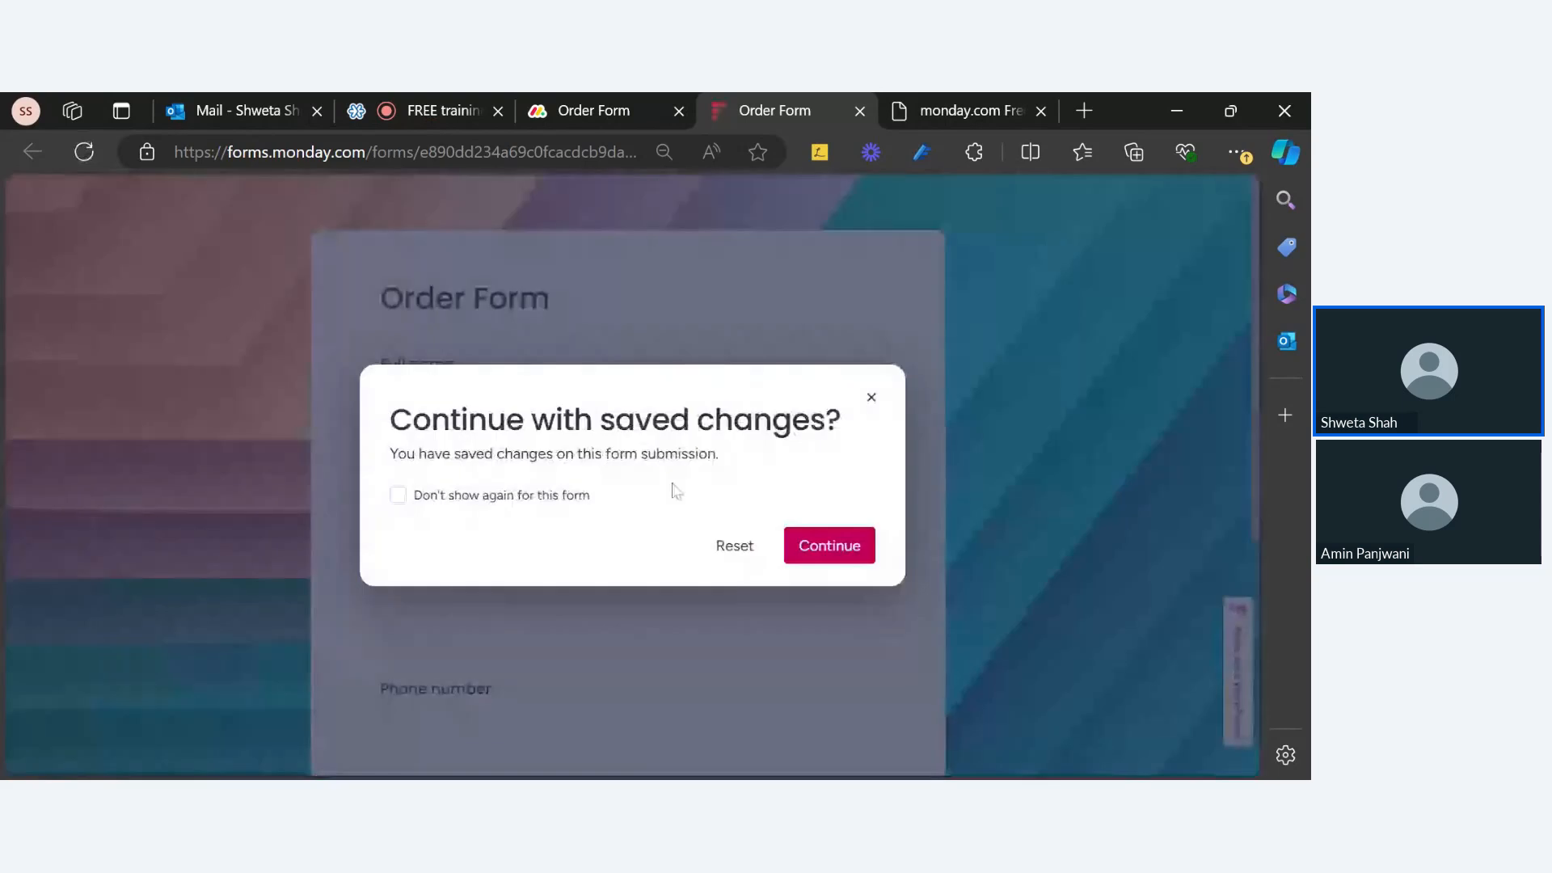
Step: Reset the live form's saved answers, inspect the empty yyyy-mm-dd Date field, and return to the builder
left_click(734, 548)
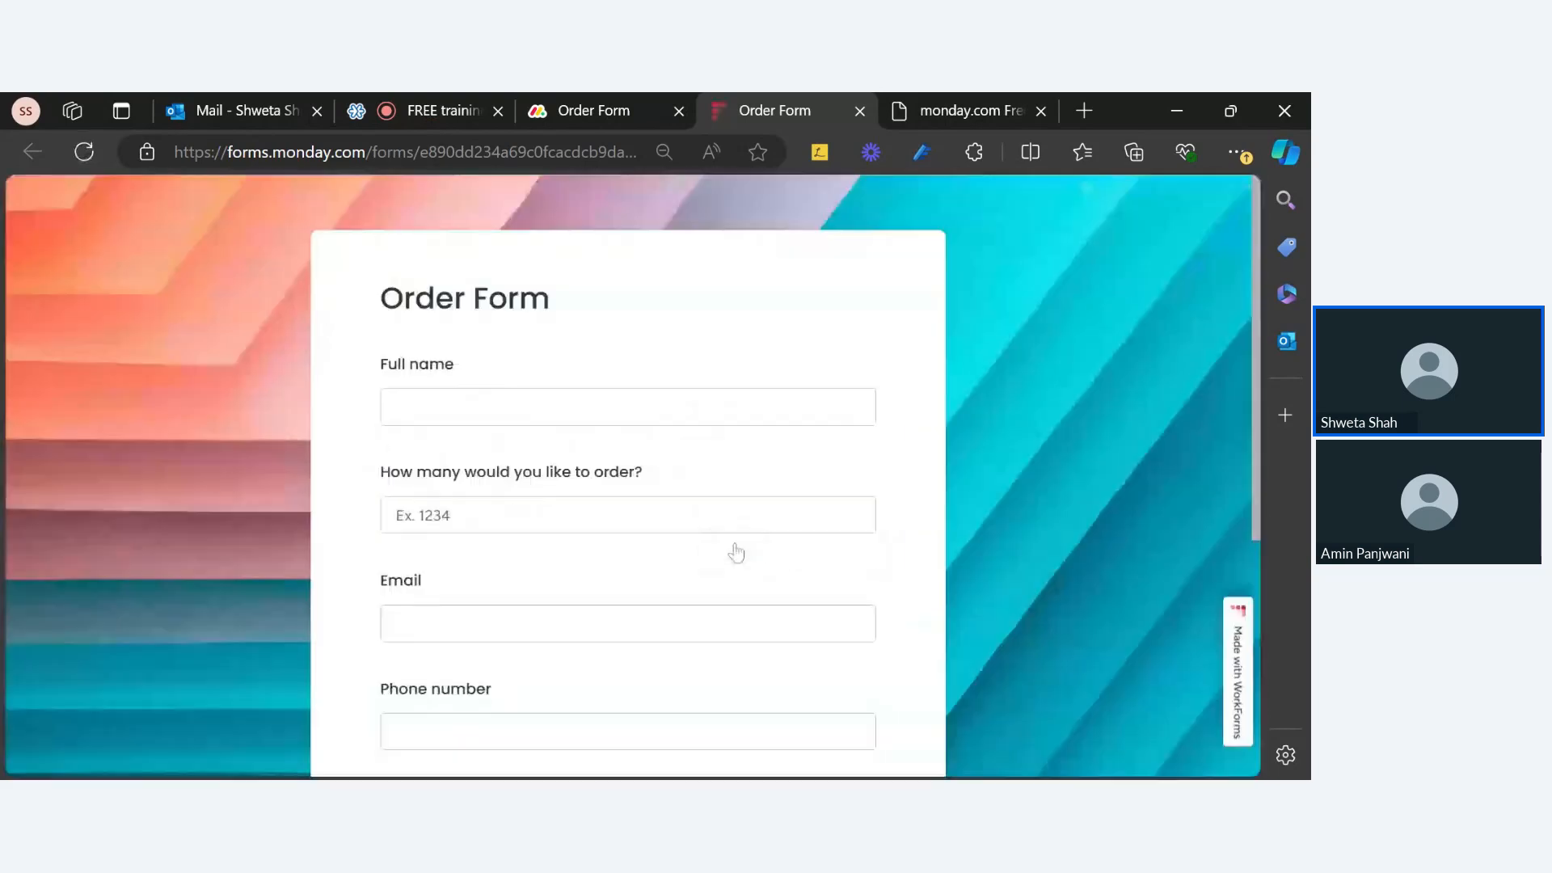
scroll(735, 548, "down", 5)
left_click(485, 566)
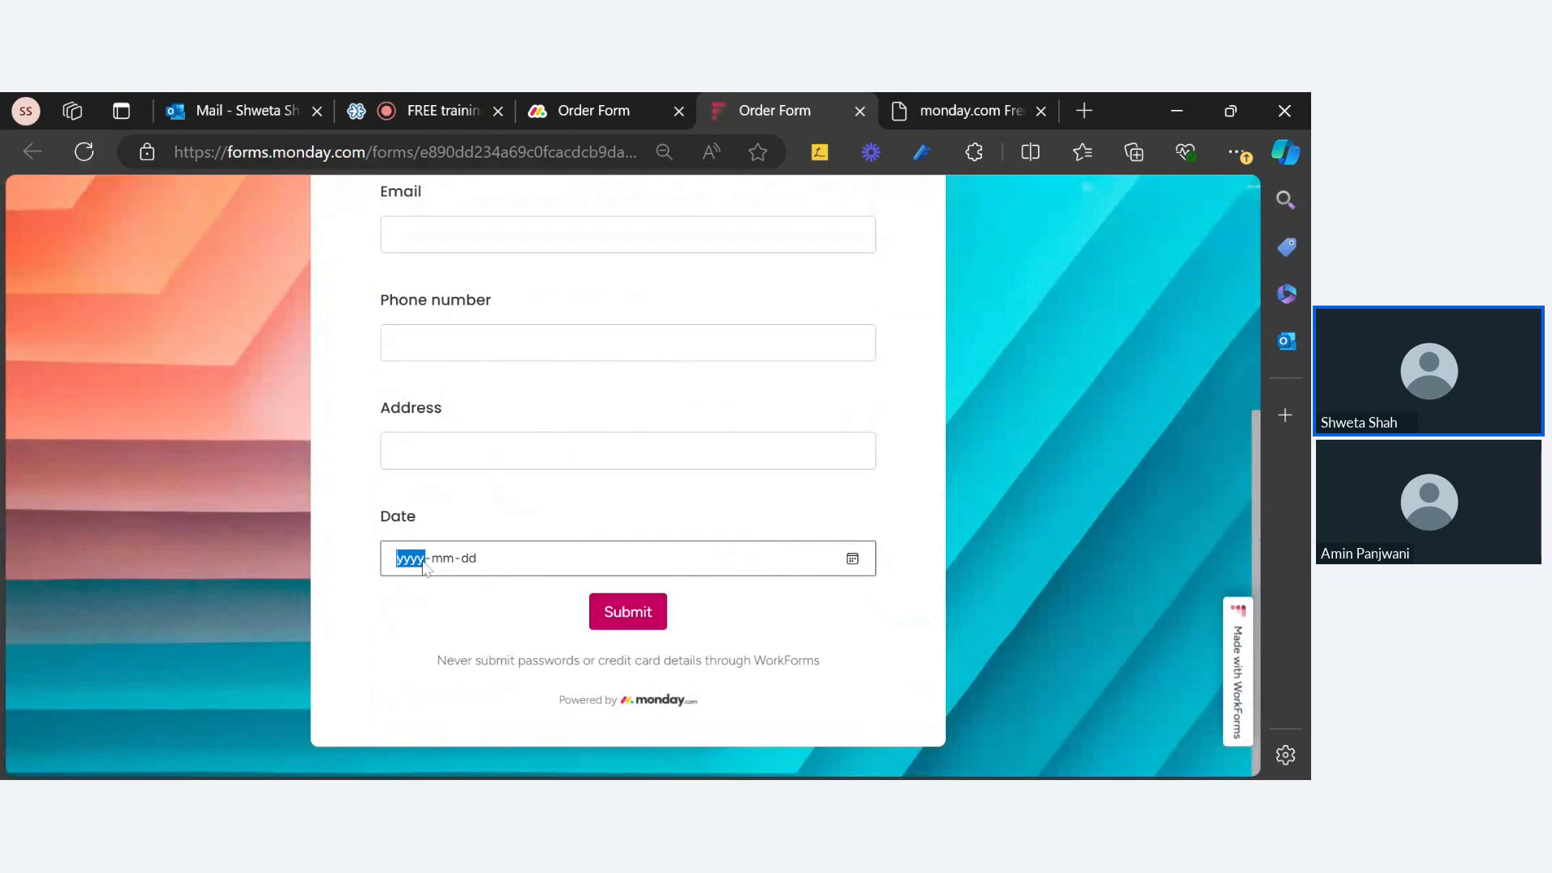
left_click(448, 567)
left_click(406, 571)
left_click(445, 565)
left_click(468, 566)
left_click(859, 564)
left_click(432, 561)
left_click(641, 115)
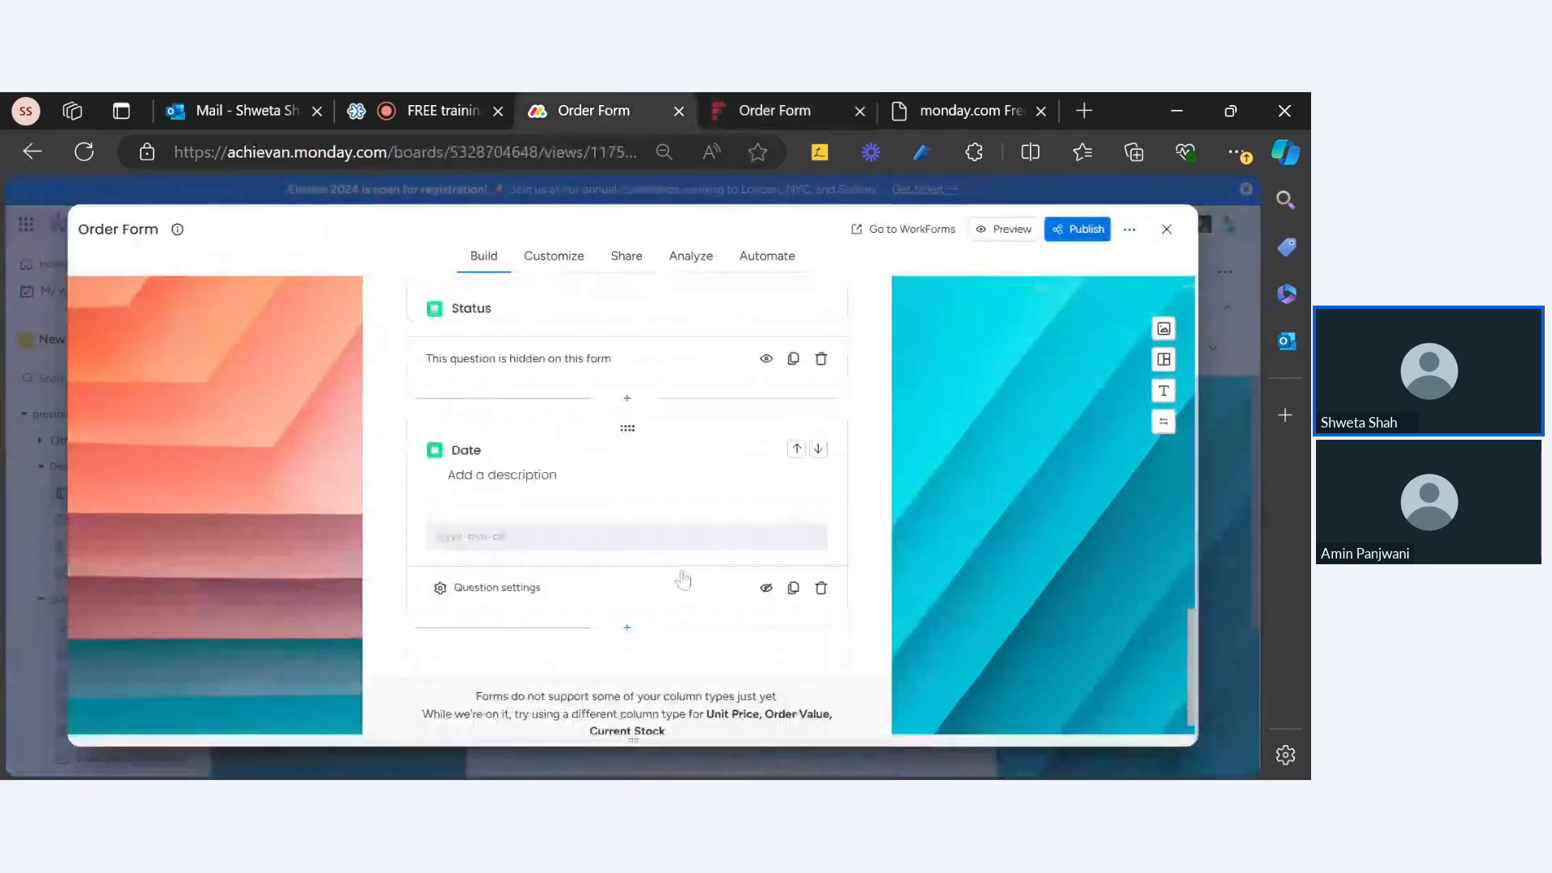
Step: Turn on 'Today as default date' and 'Include time' in the Date question's settings
left_click(516, 572)
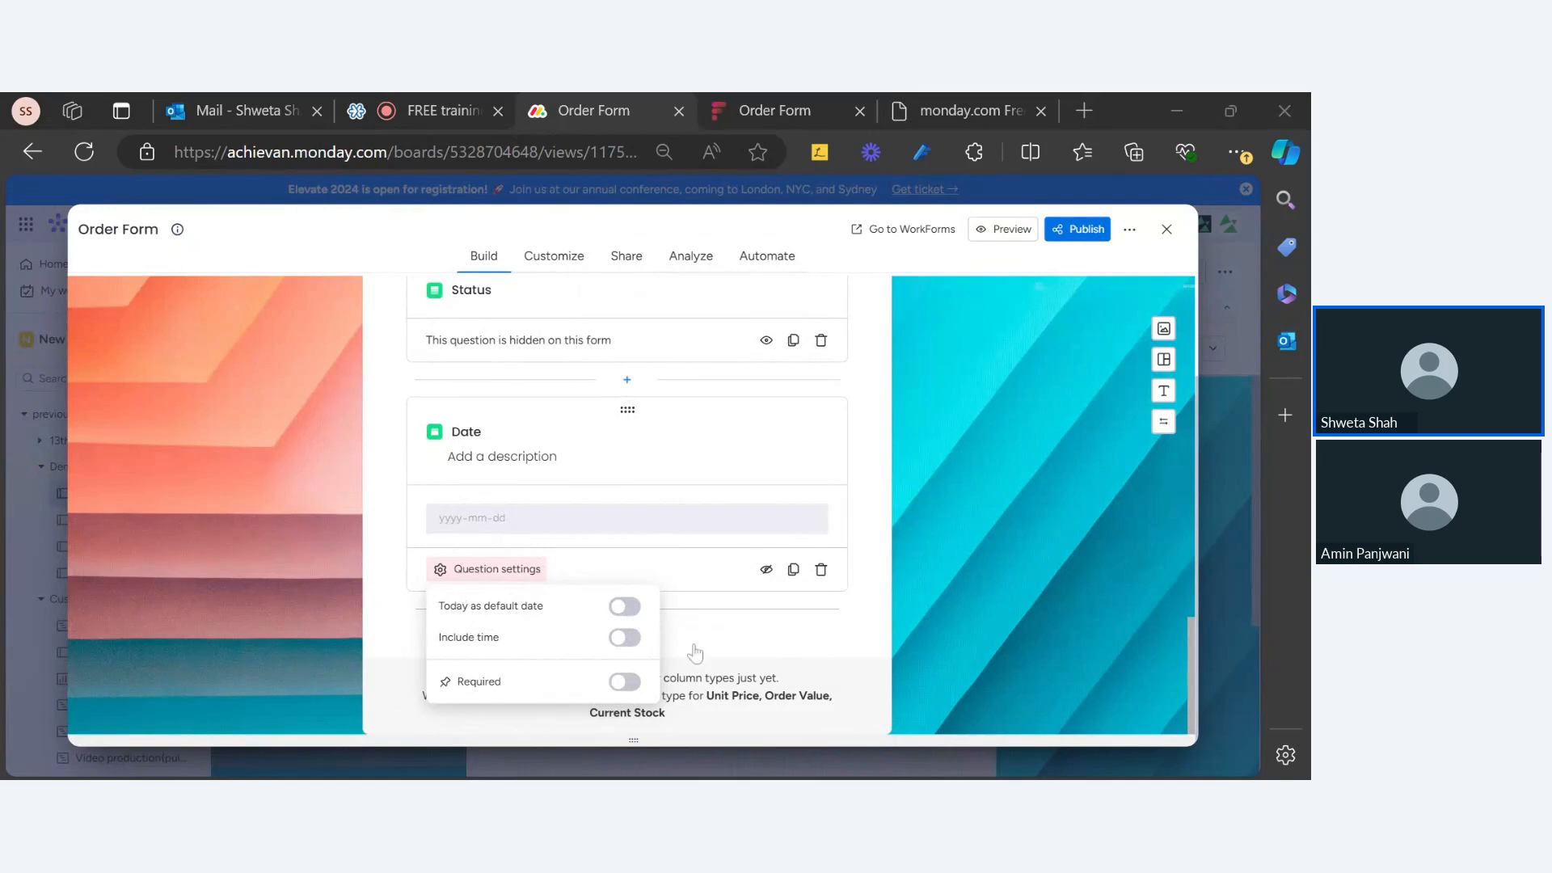
left_click(623, 608)
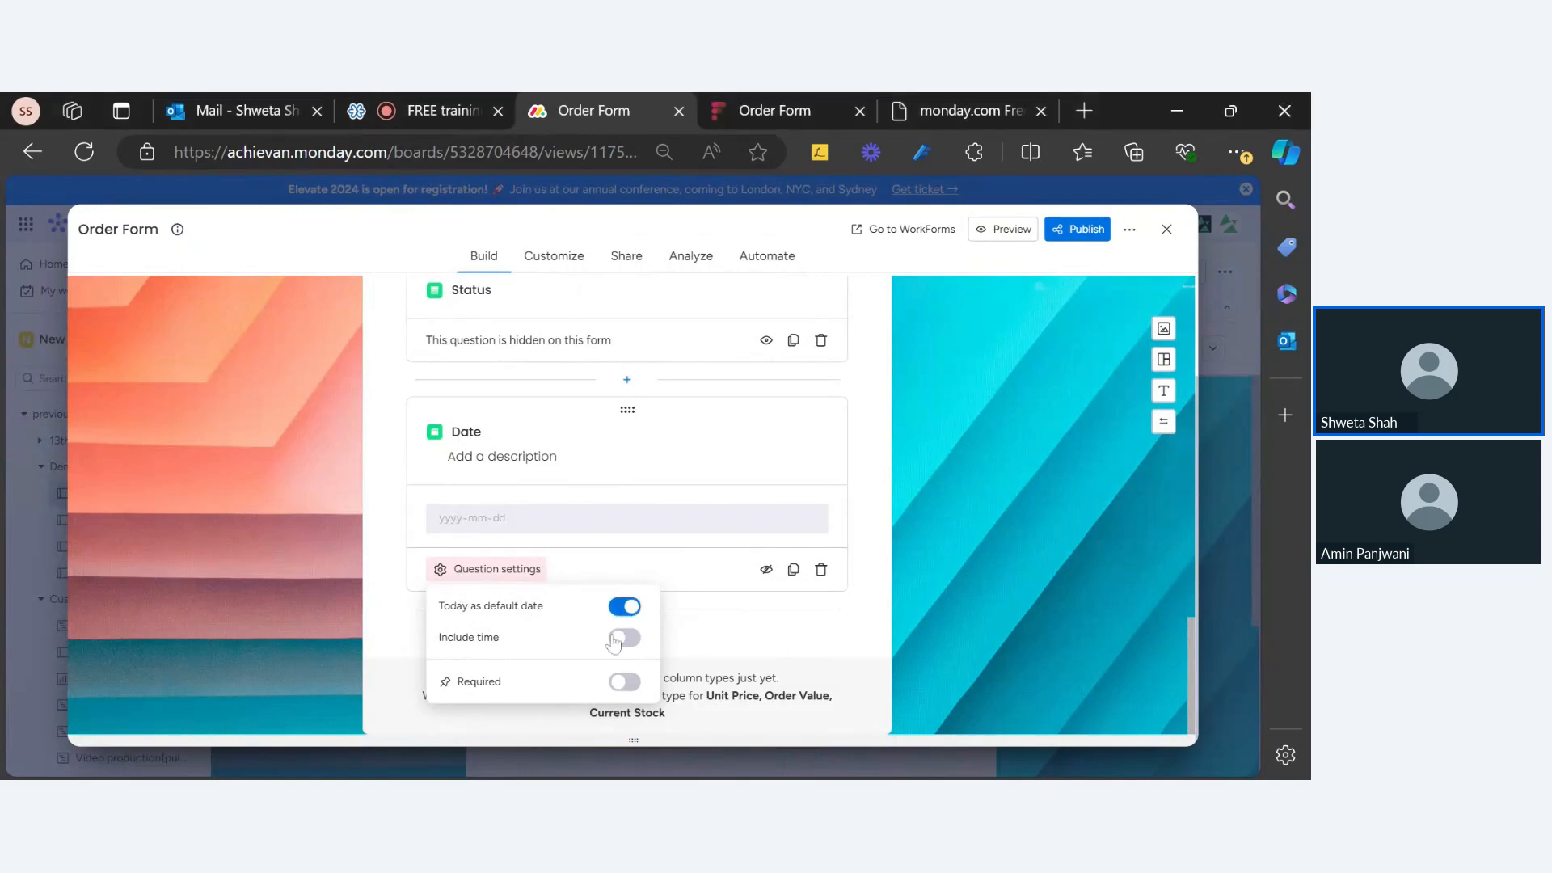
left_click(624, 639)
left_click(1025, 627)
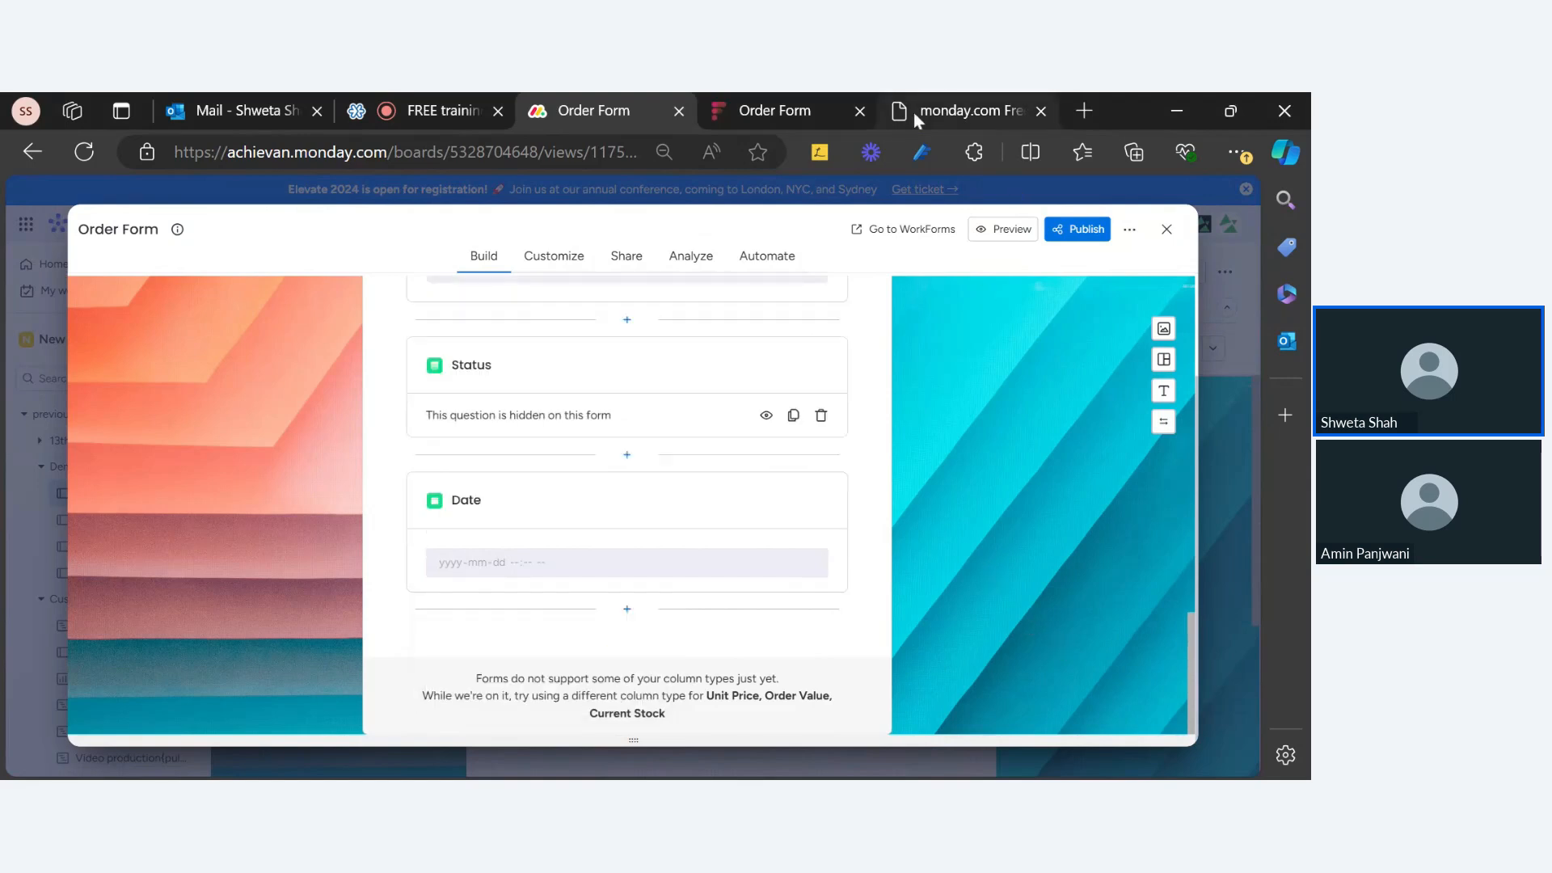
left_click(774, 110)
left_click(83, 153)
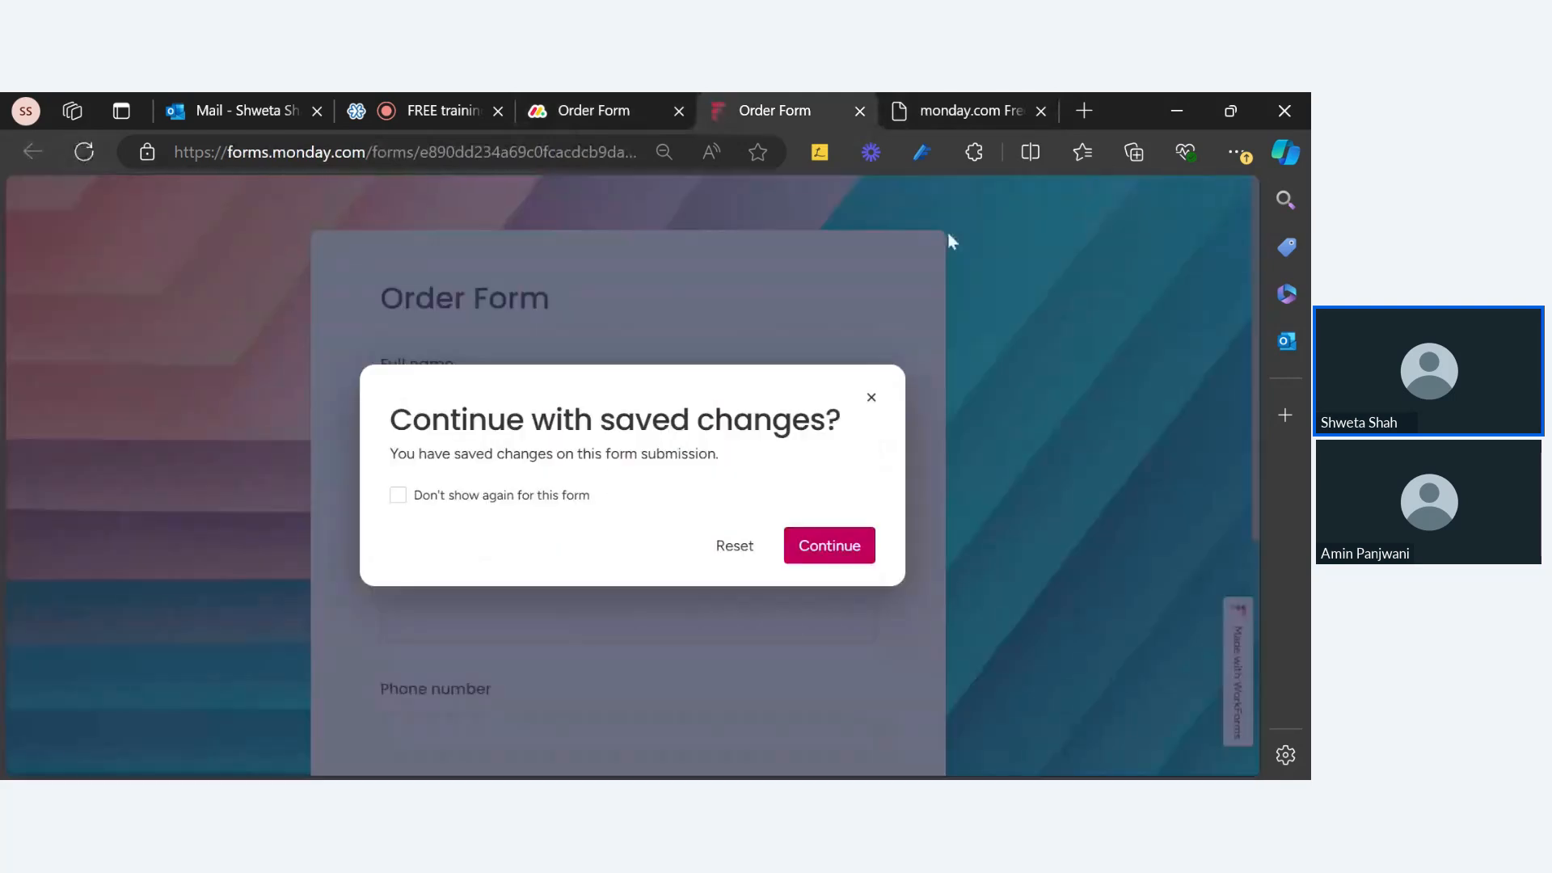
left_click(822, 548)
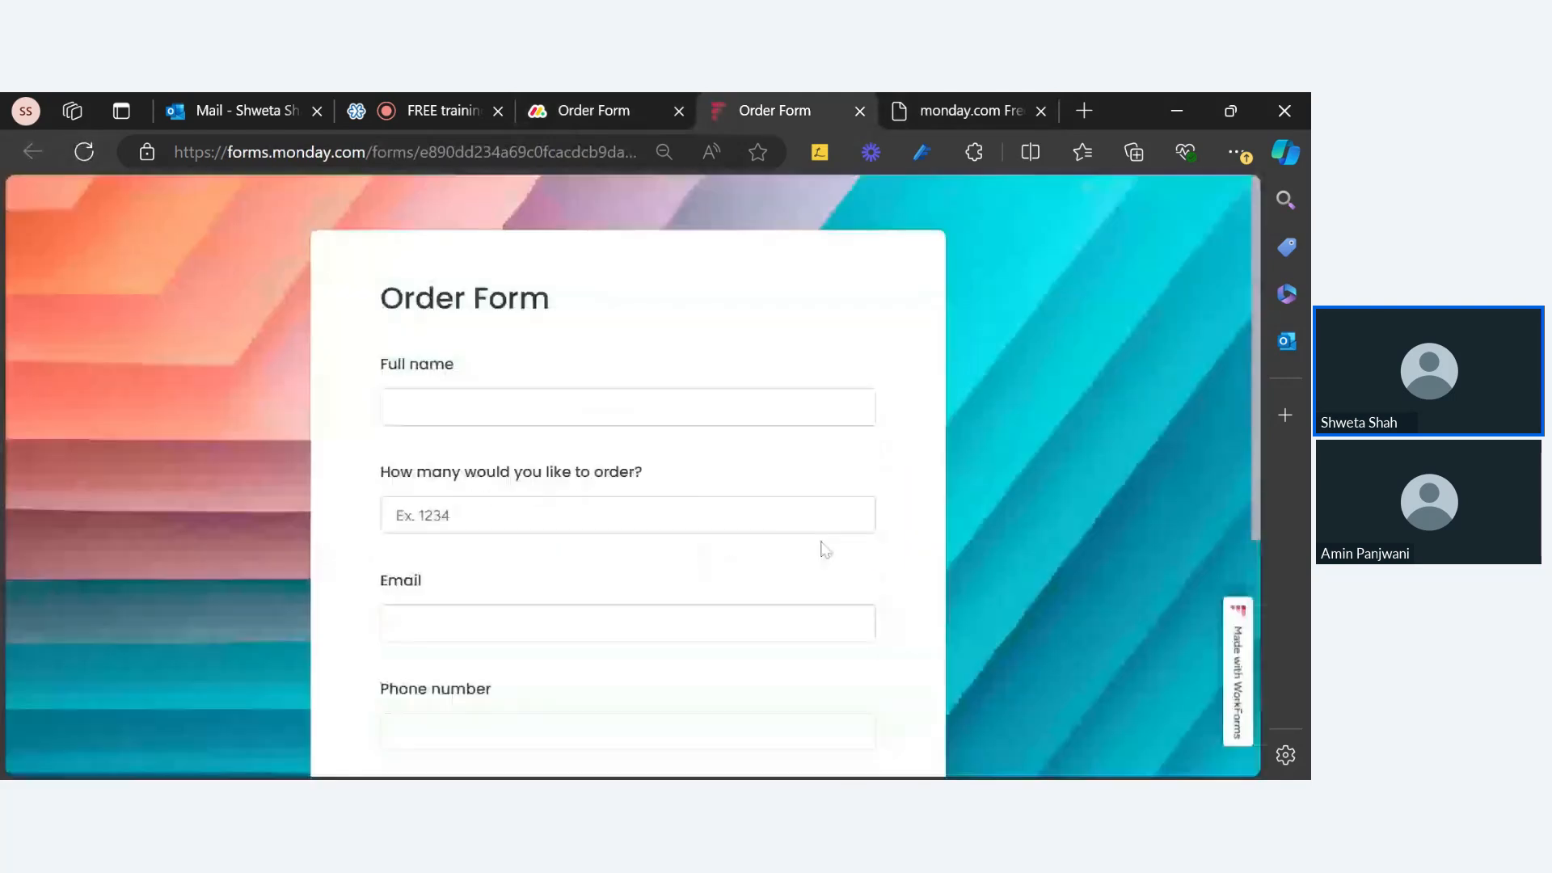
scroll(642, 559, "down", 5)
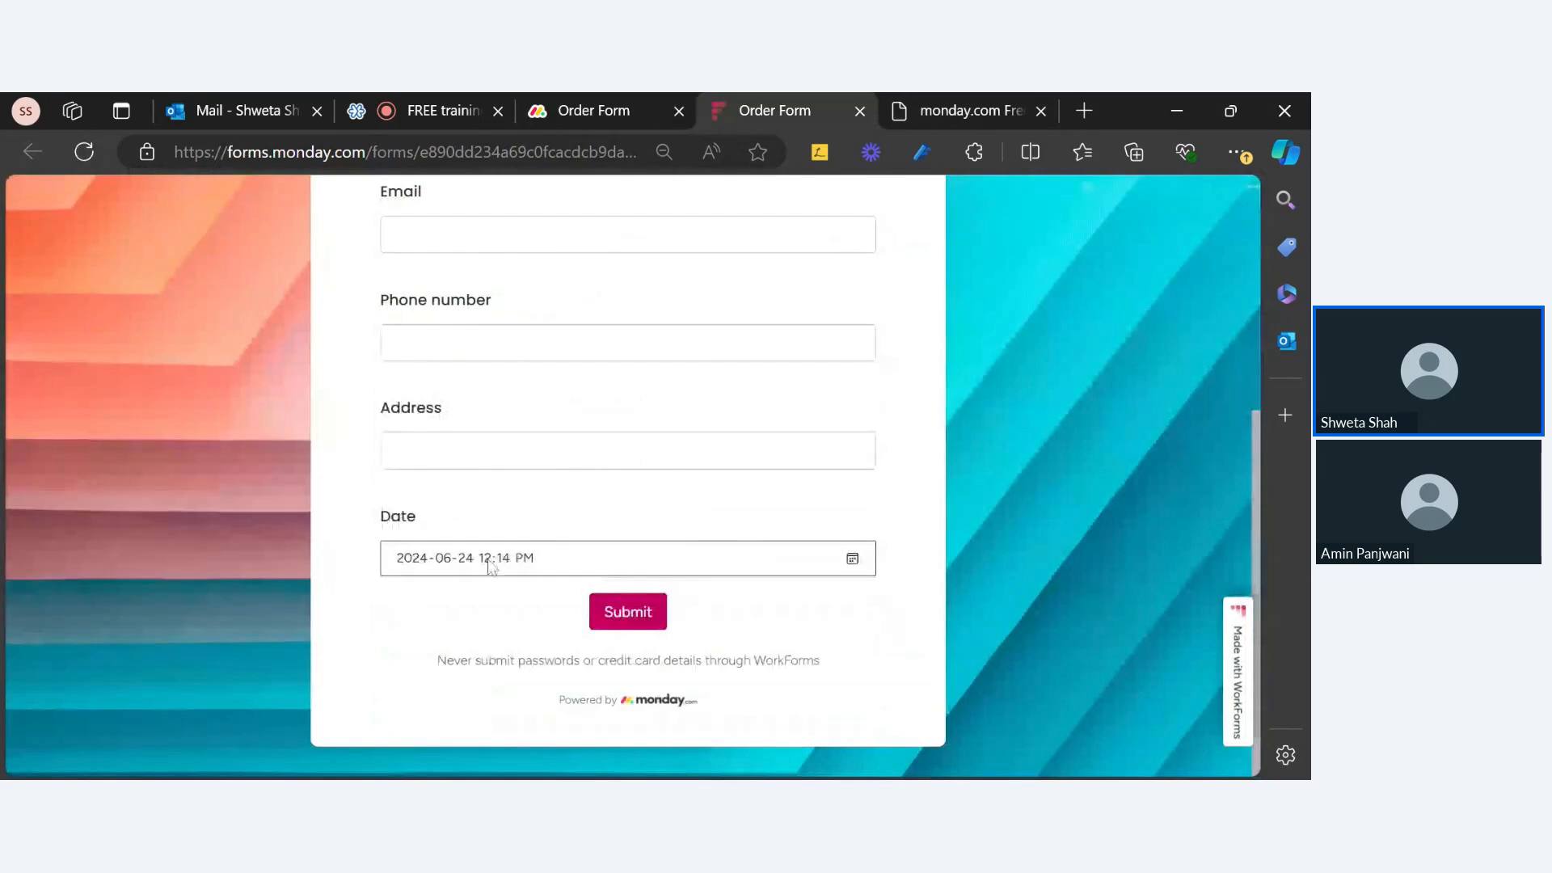
Step: Change the Date answer to 2024-06-27 via the calendar, then move to the webinar meeting tab
left_click(522, 559)
left_click(854, 560)
left_click(641, 534)
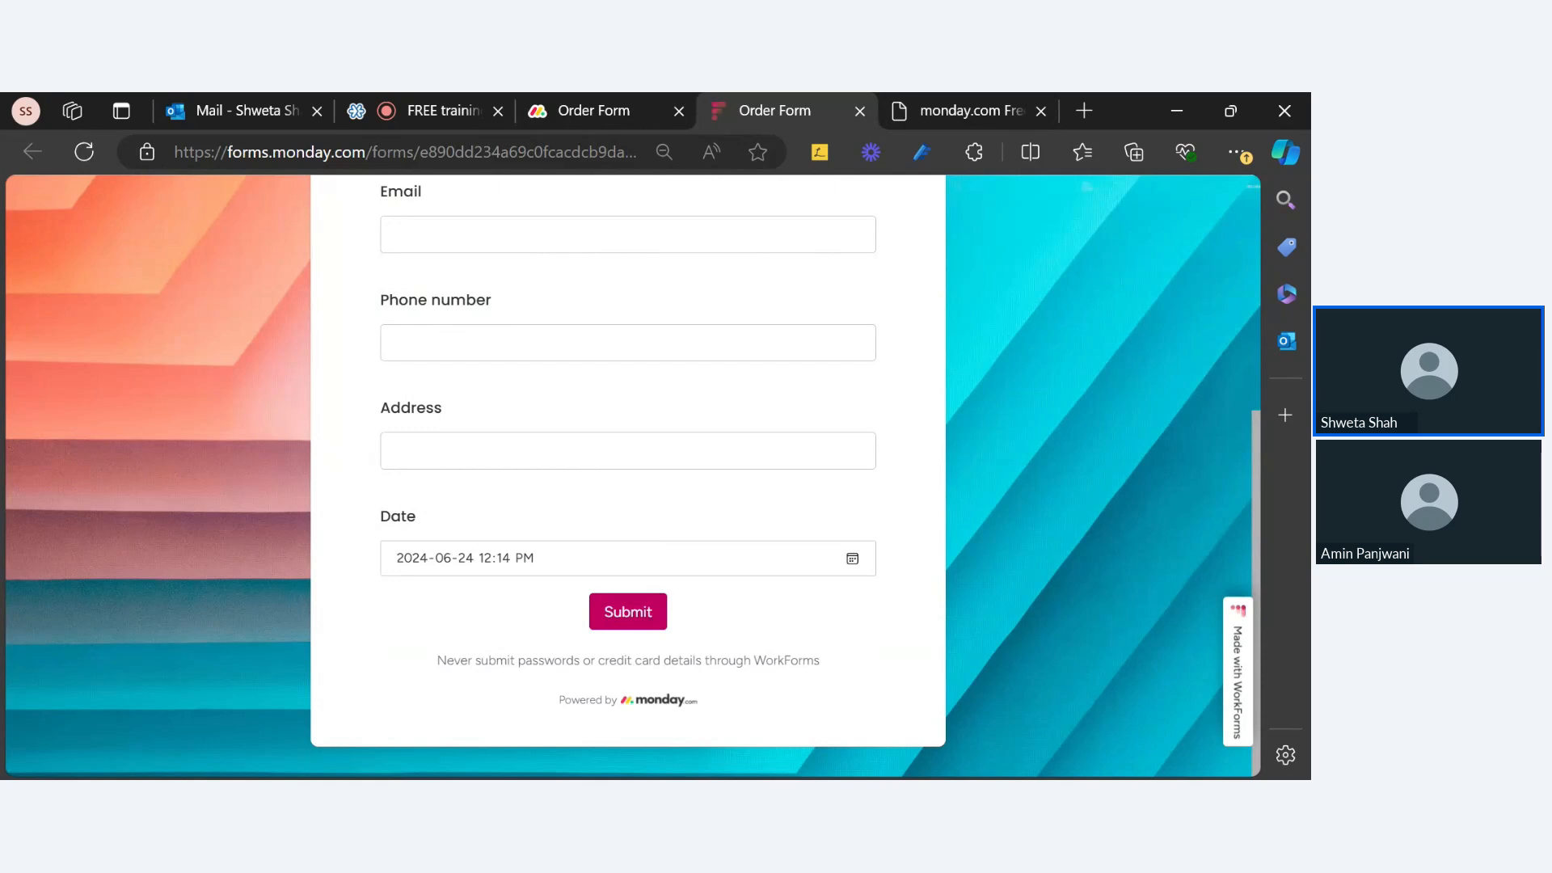
left_click(846, 554)
left_click(549, 561)
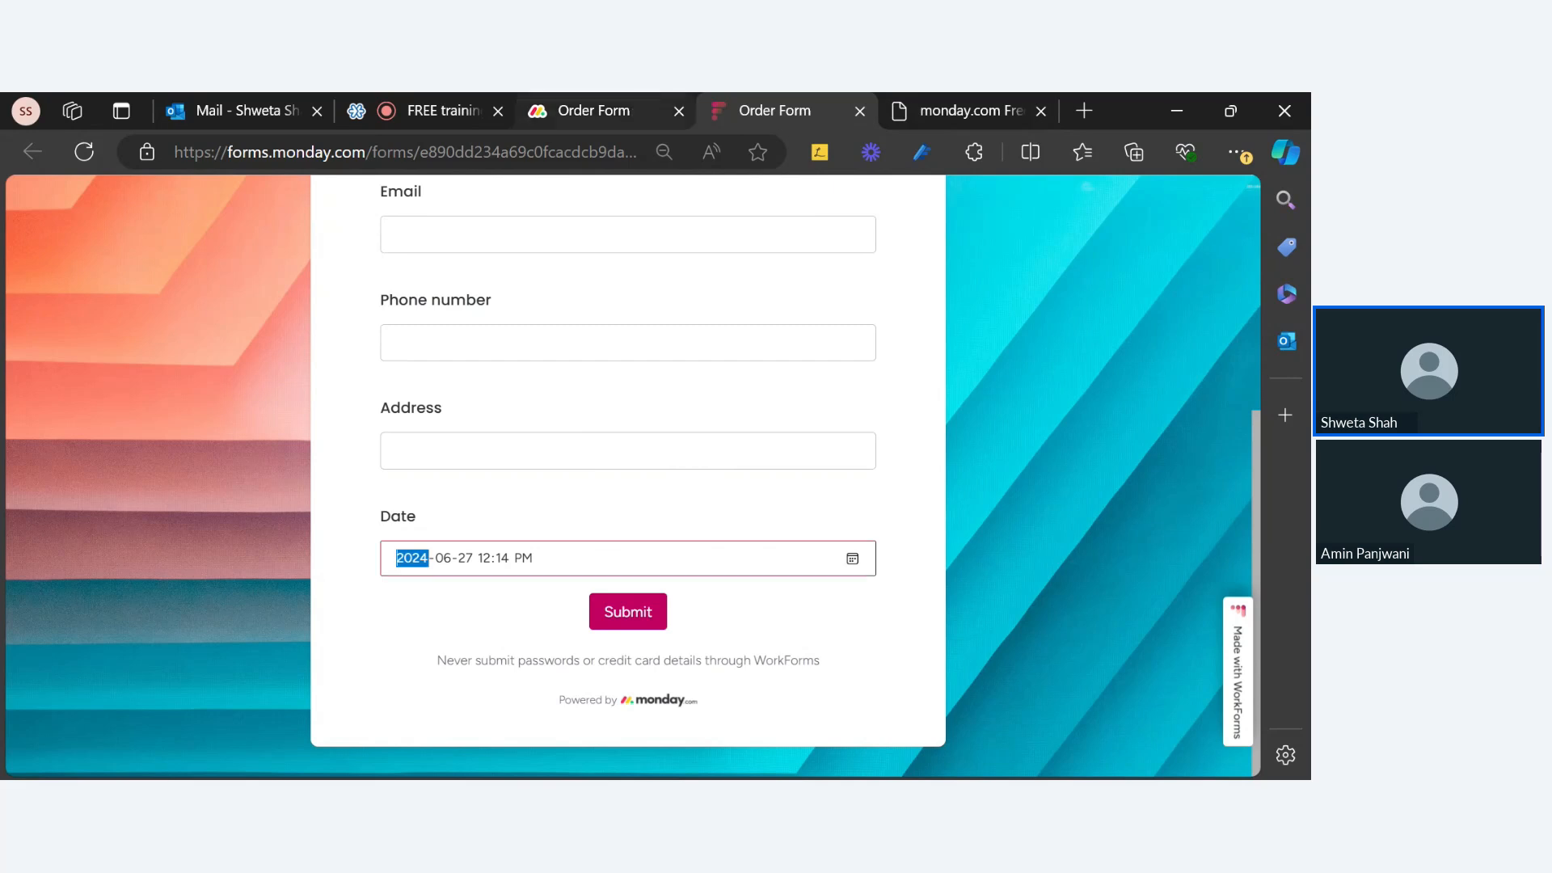
left_click(631, 112)
key("ctrl+shift+Tab")
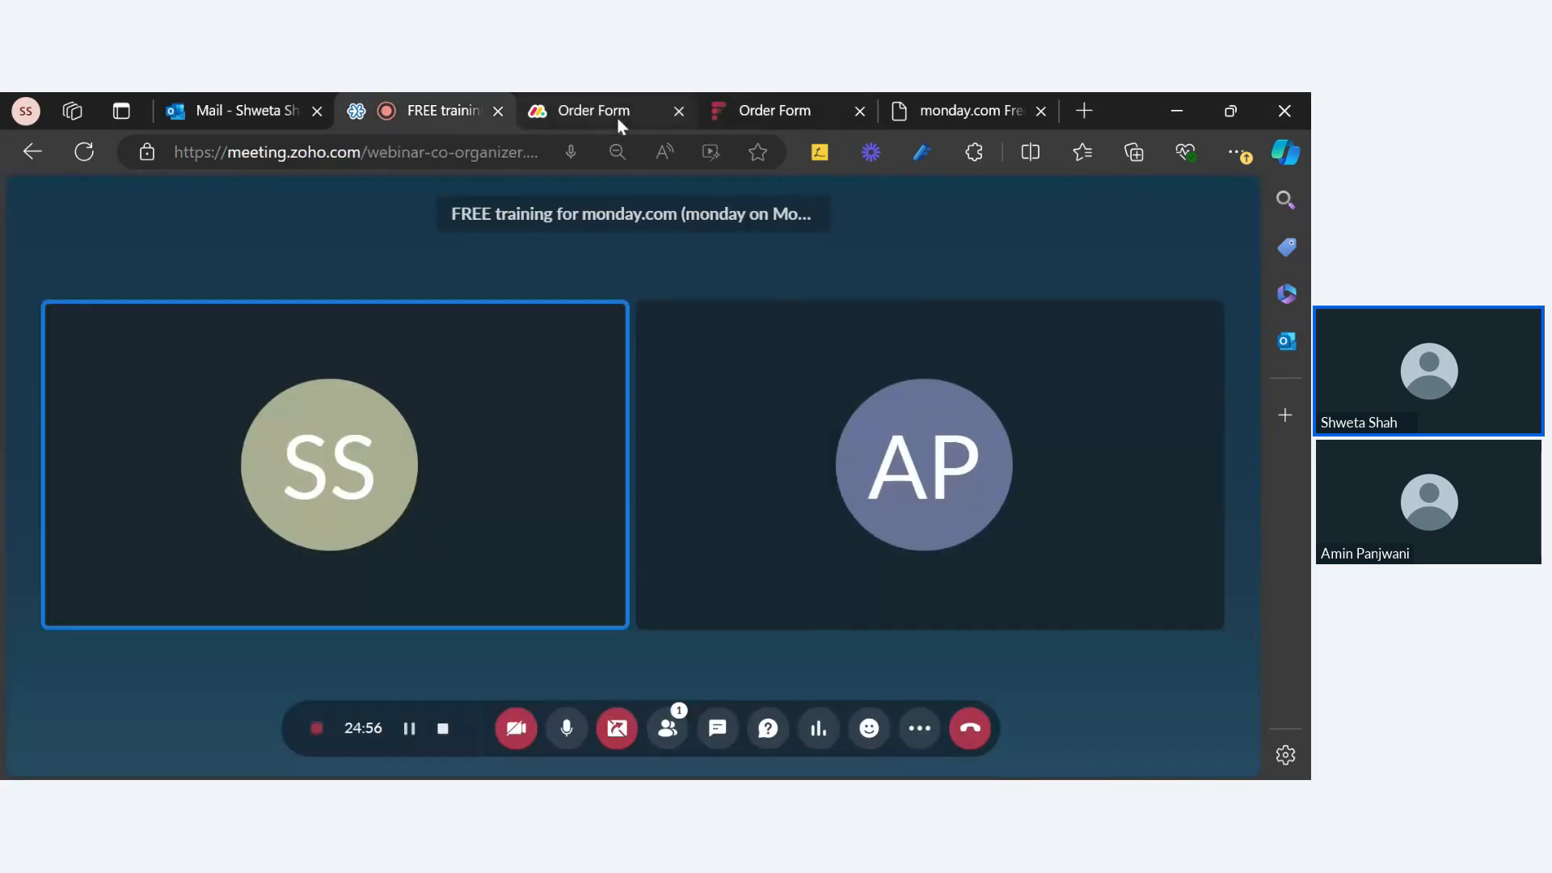
Step: Review slide 5 listing the WorkForm New Features, then return to the Order Form builder
left_click(619, 120)
left_click(969, 113)
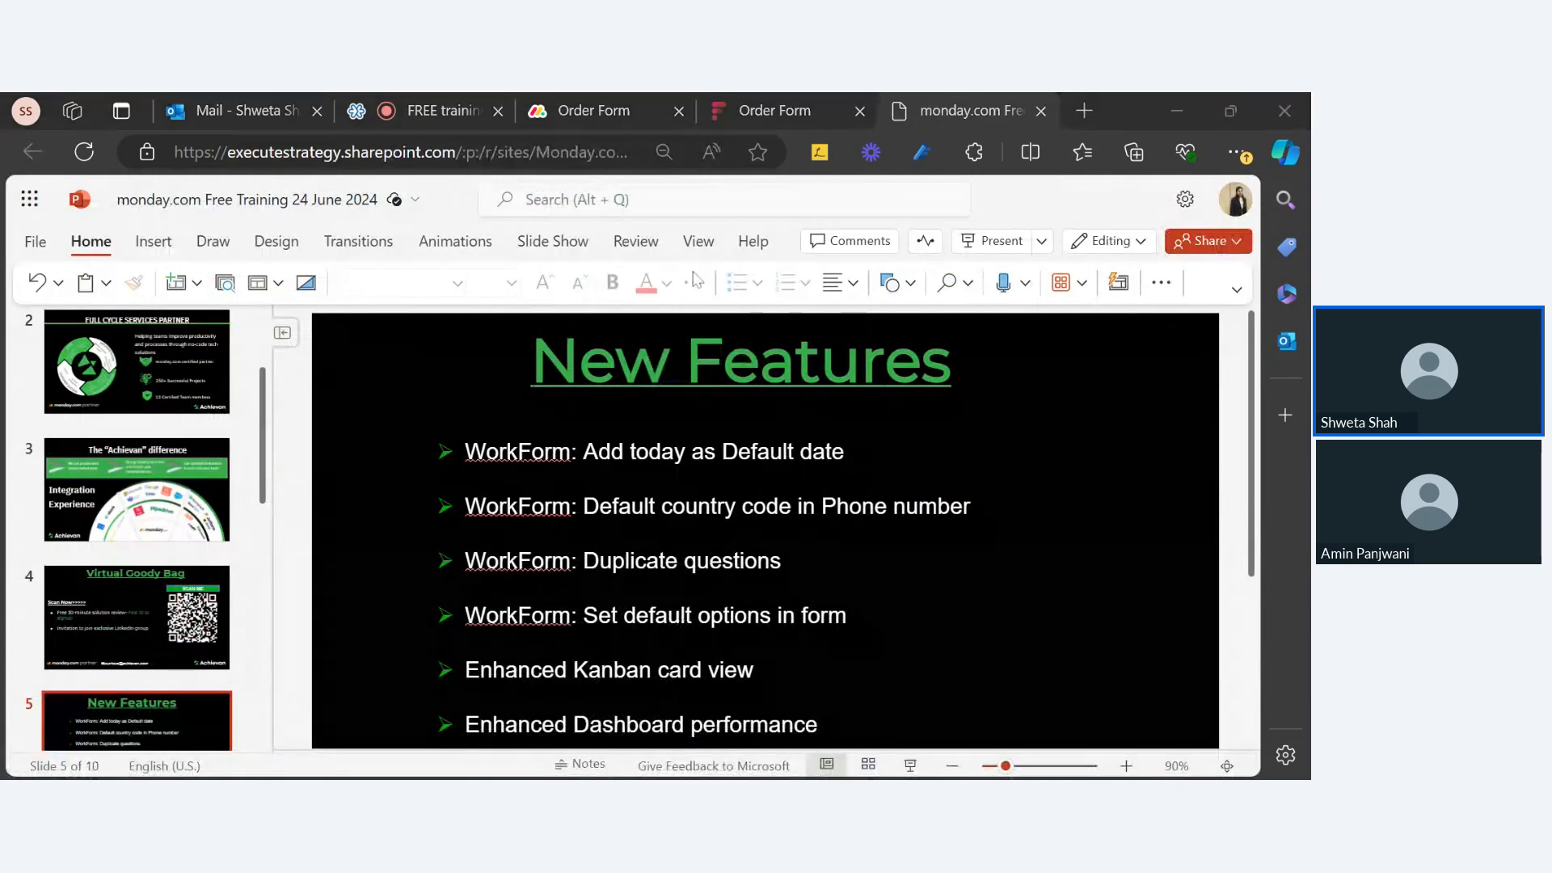
left_click(603, 115)
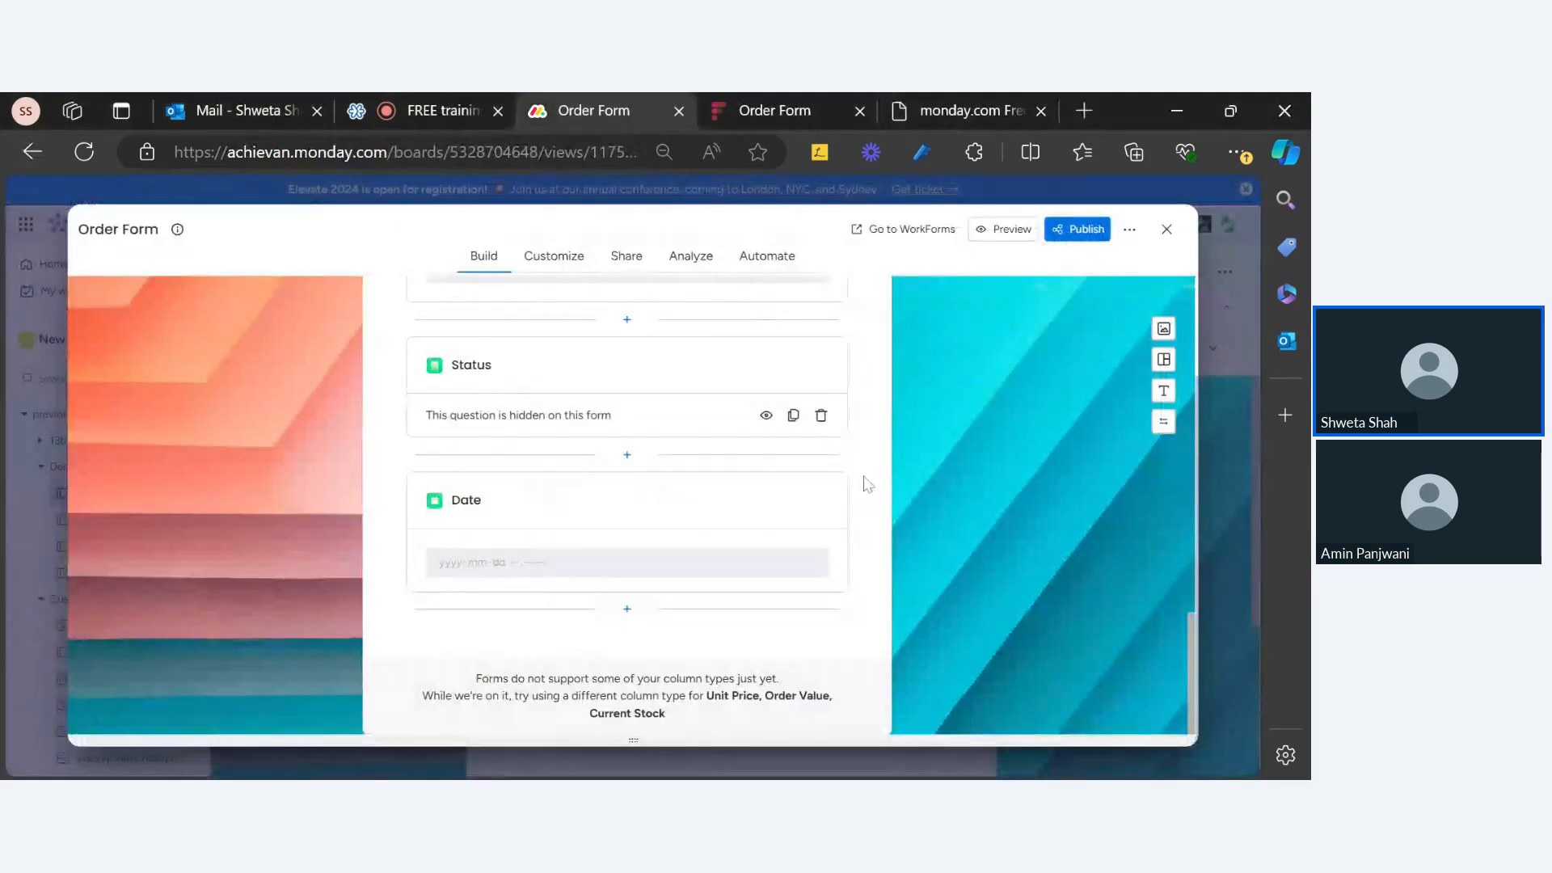
scroll(696, 506, "up", 4)
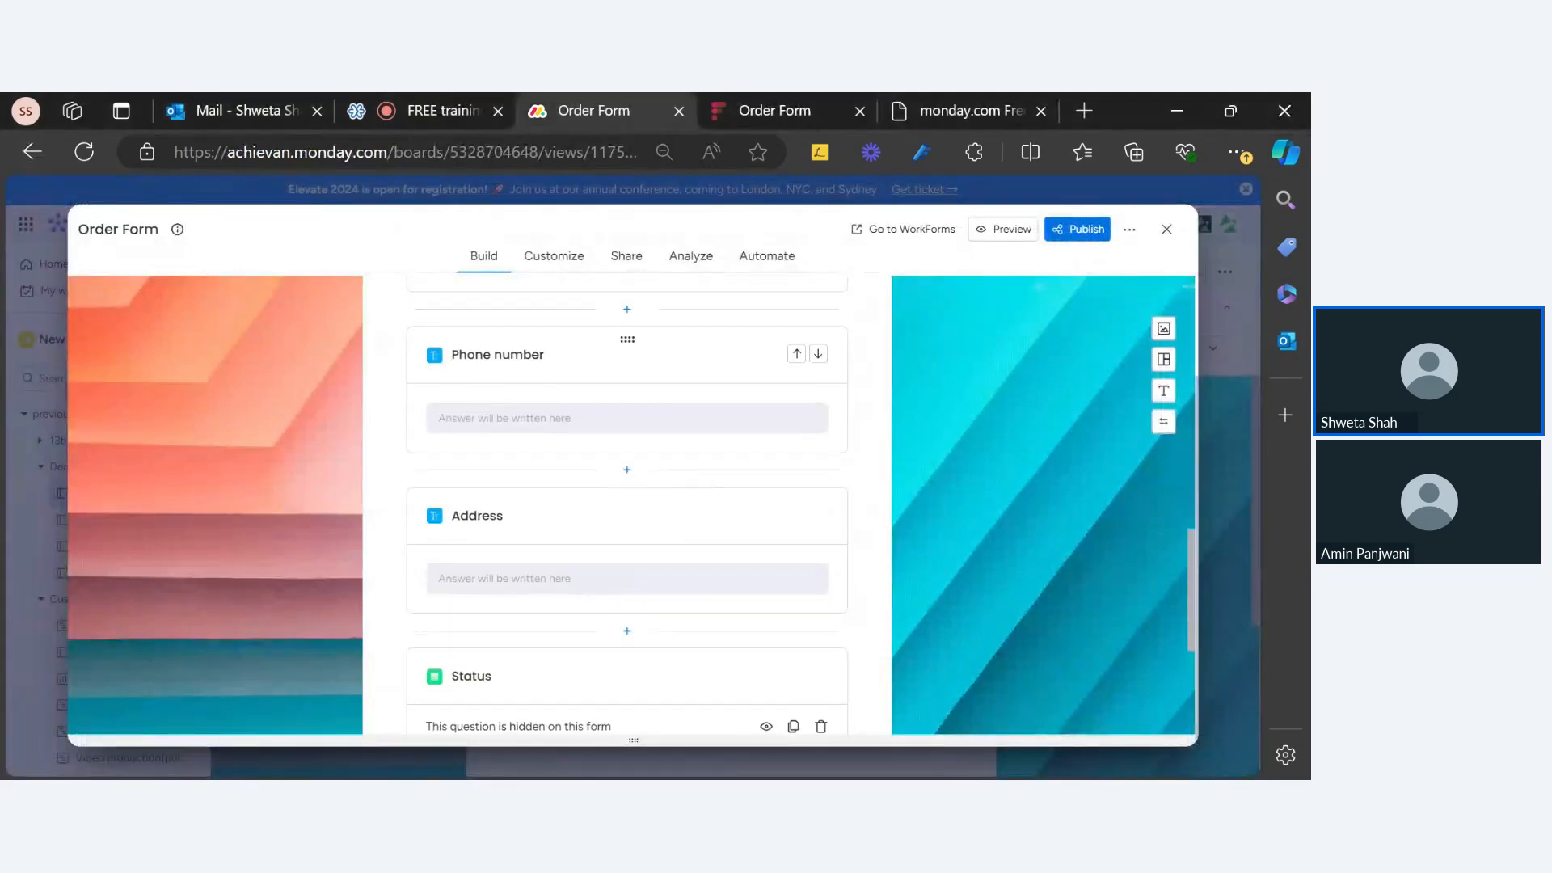
Step: Open the Phone number question's Question settings and look through its options
scroll(544, 419, "up", 2)
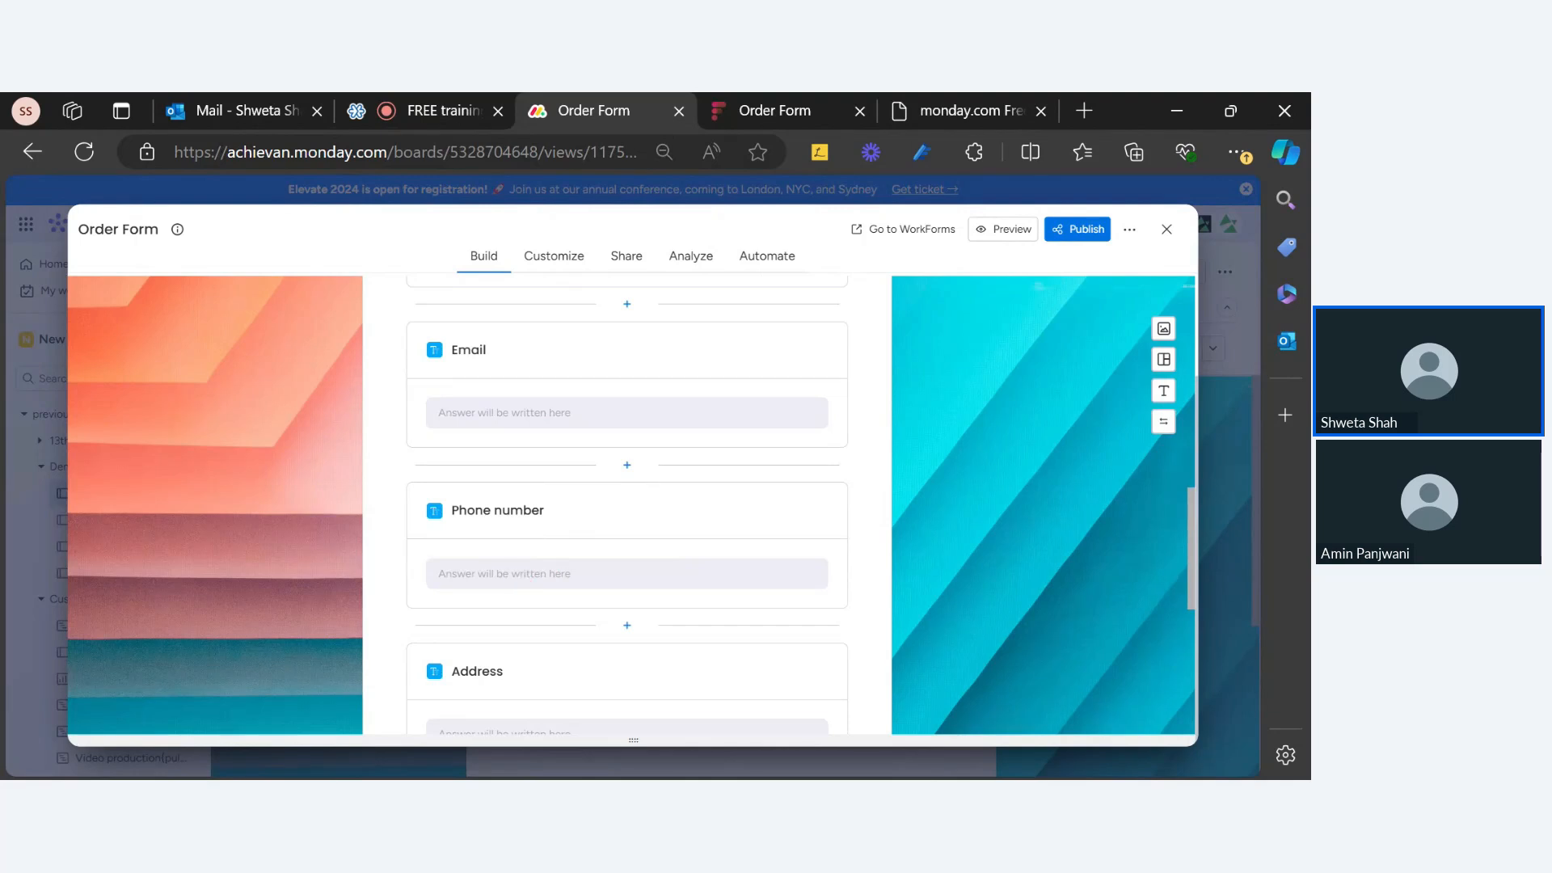
left_click(566, 511)
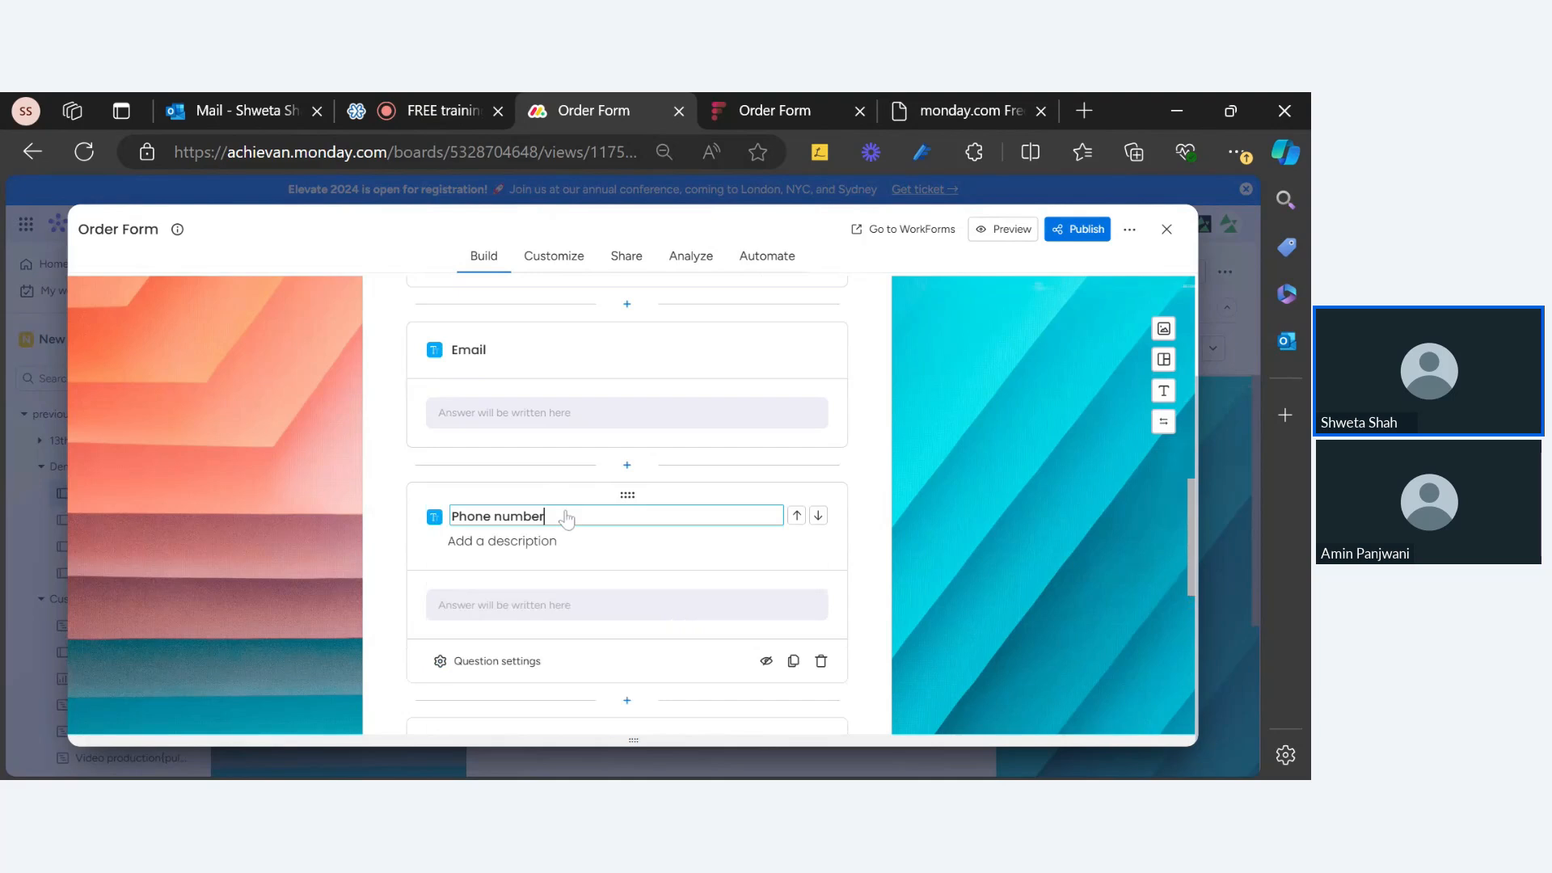
left_click(525, 663)
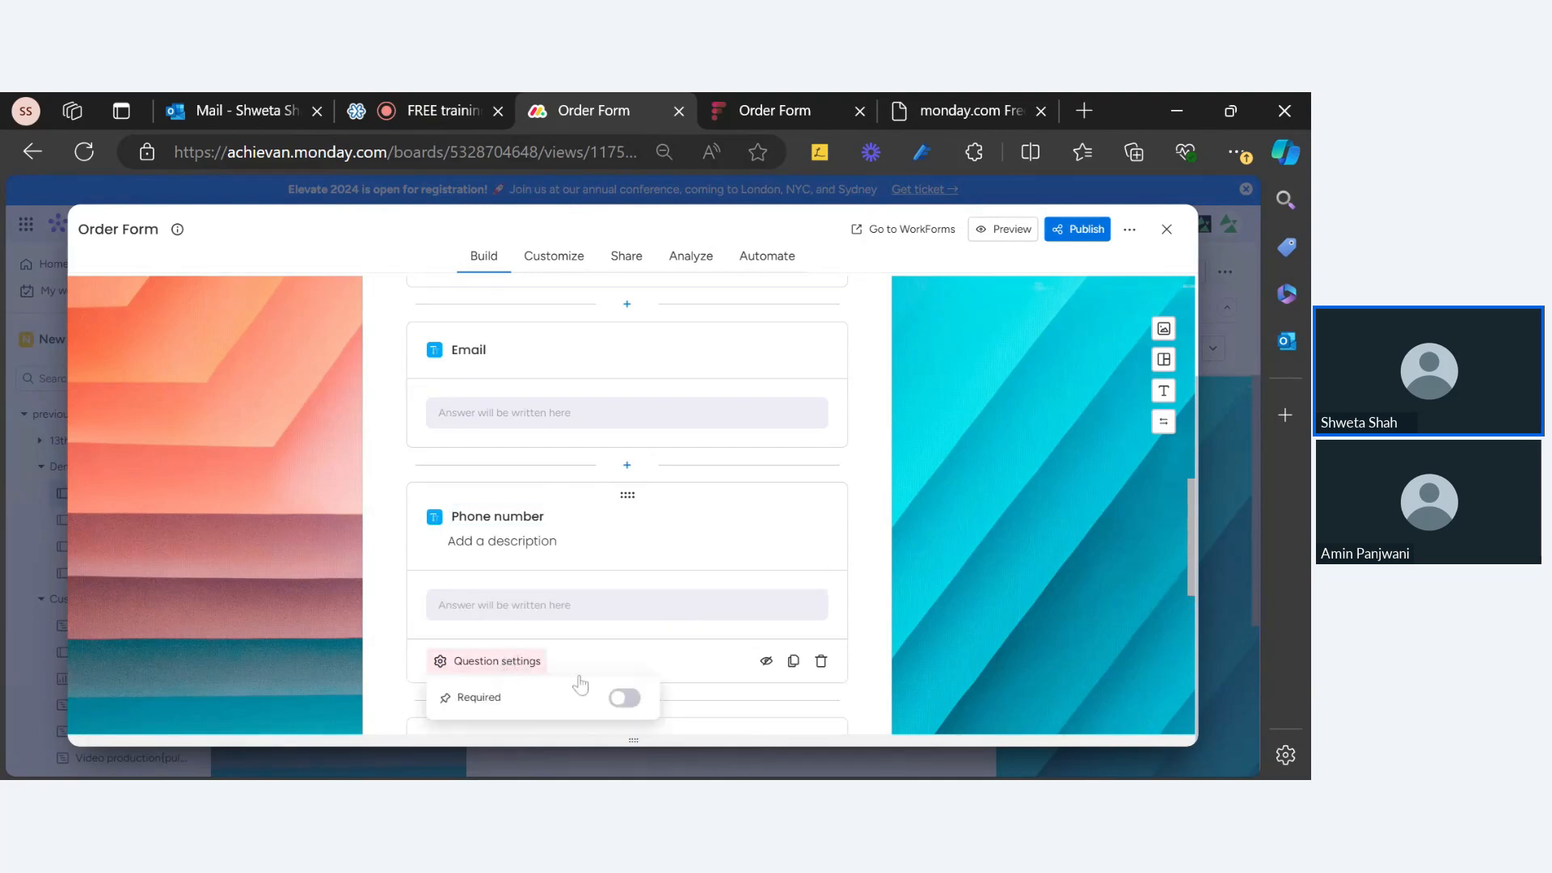
scroll(566, 658, "down", 5)
scroll(533, 566, "up", 5)
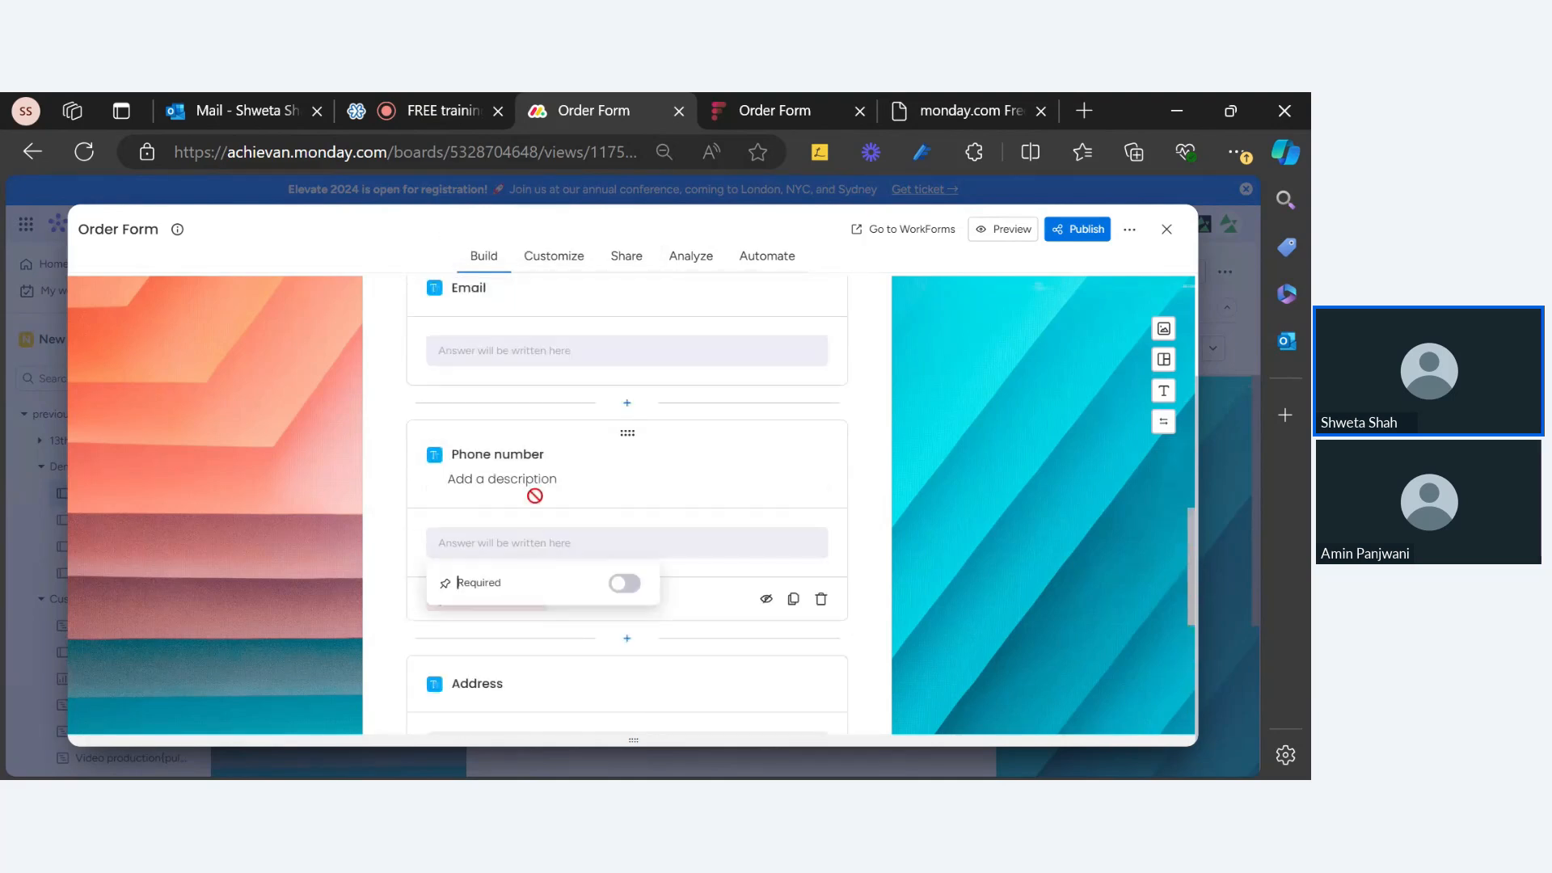
left_click(508, 661)
left_click(509, 661)
scroll(673, 672, "down", 2)
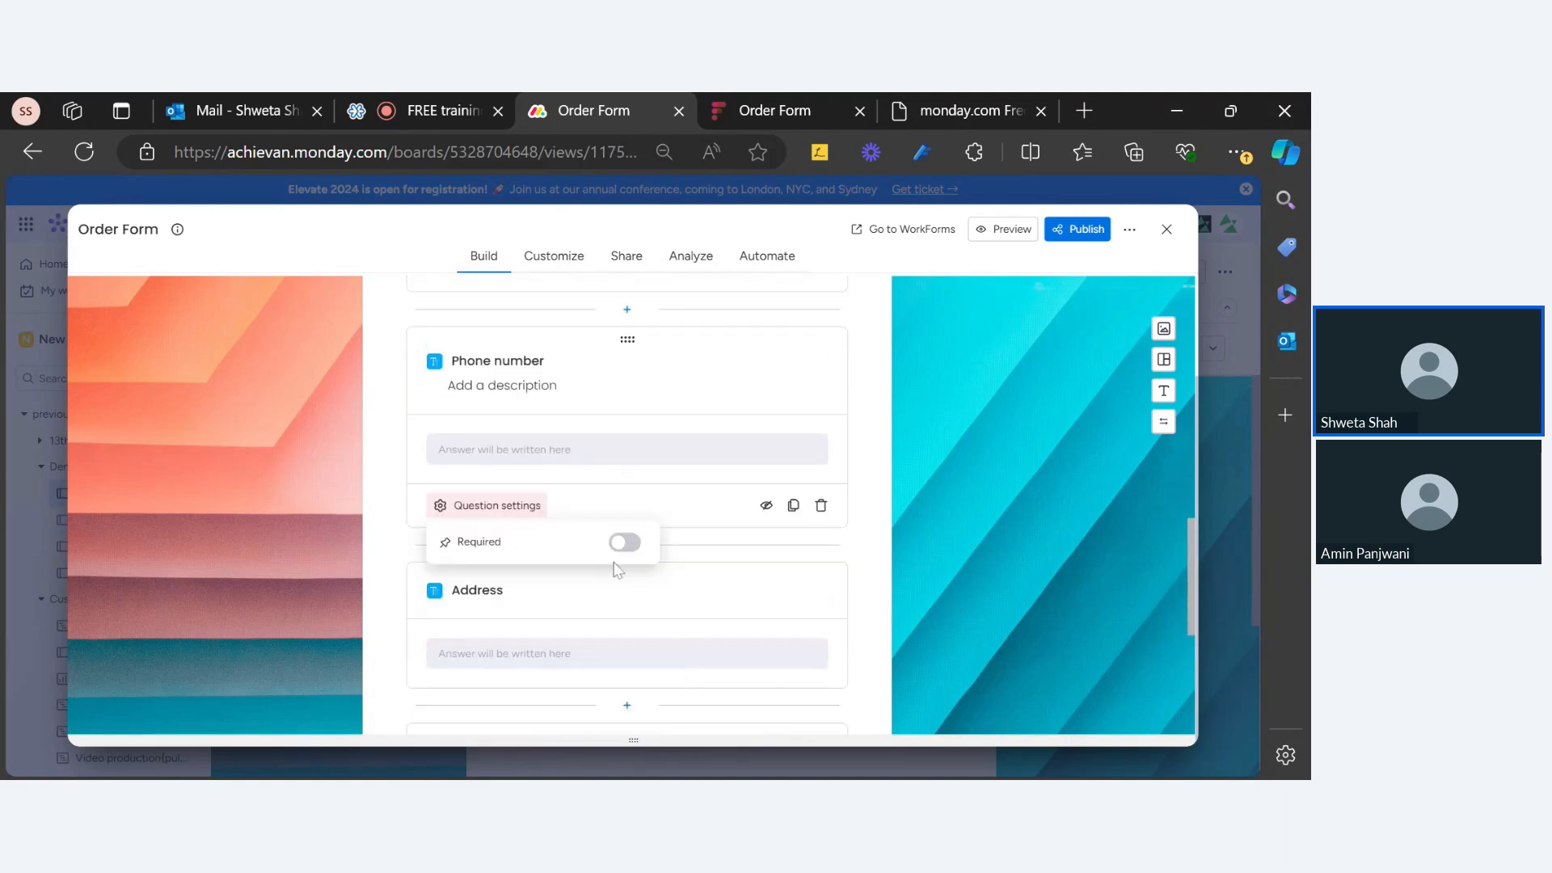
Step: Recheck the Phone number settings, then bring up the live Order Form listing Email, Phone number, Address and Date
left_click(483, 515)
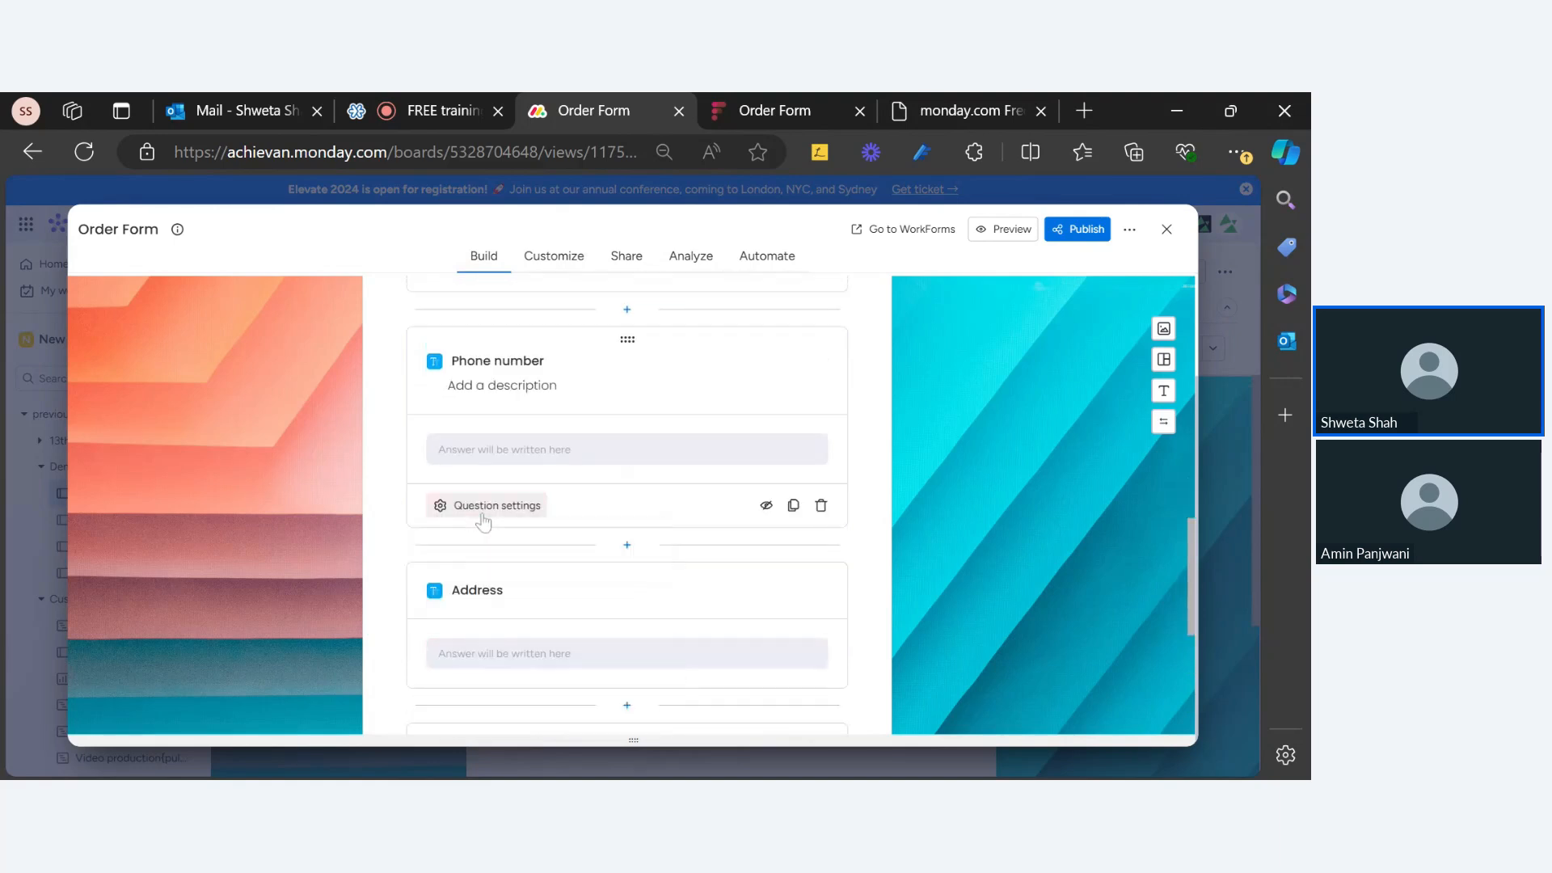
left_click(484, 515)
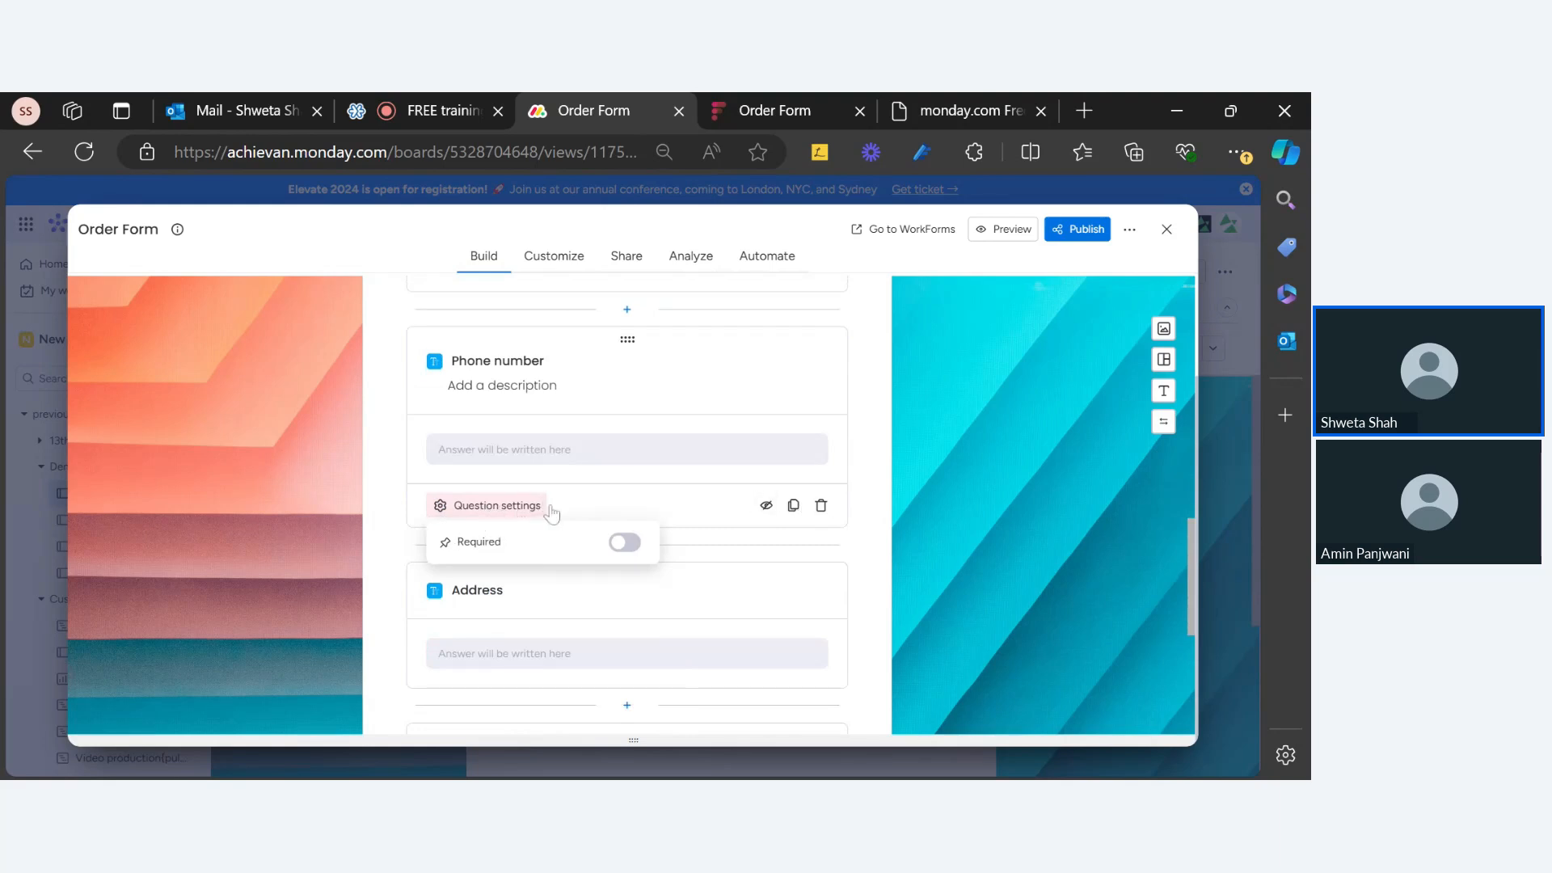
left_click(591, 508)
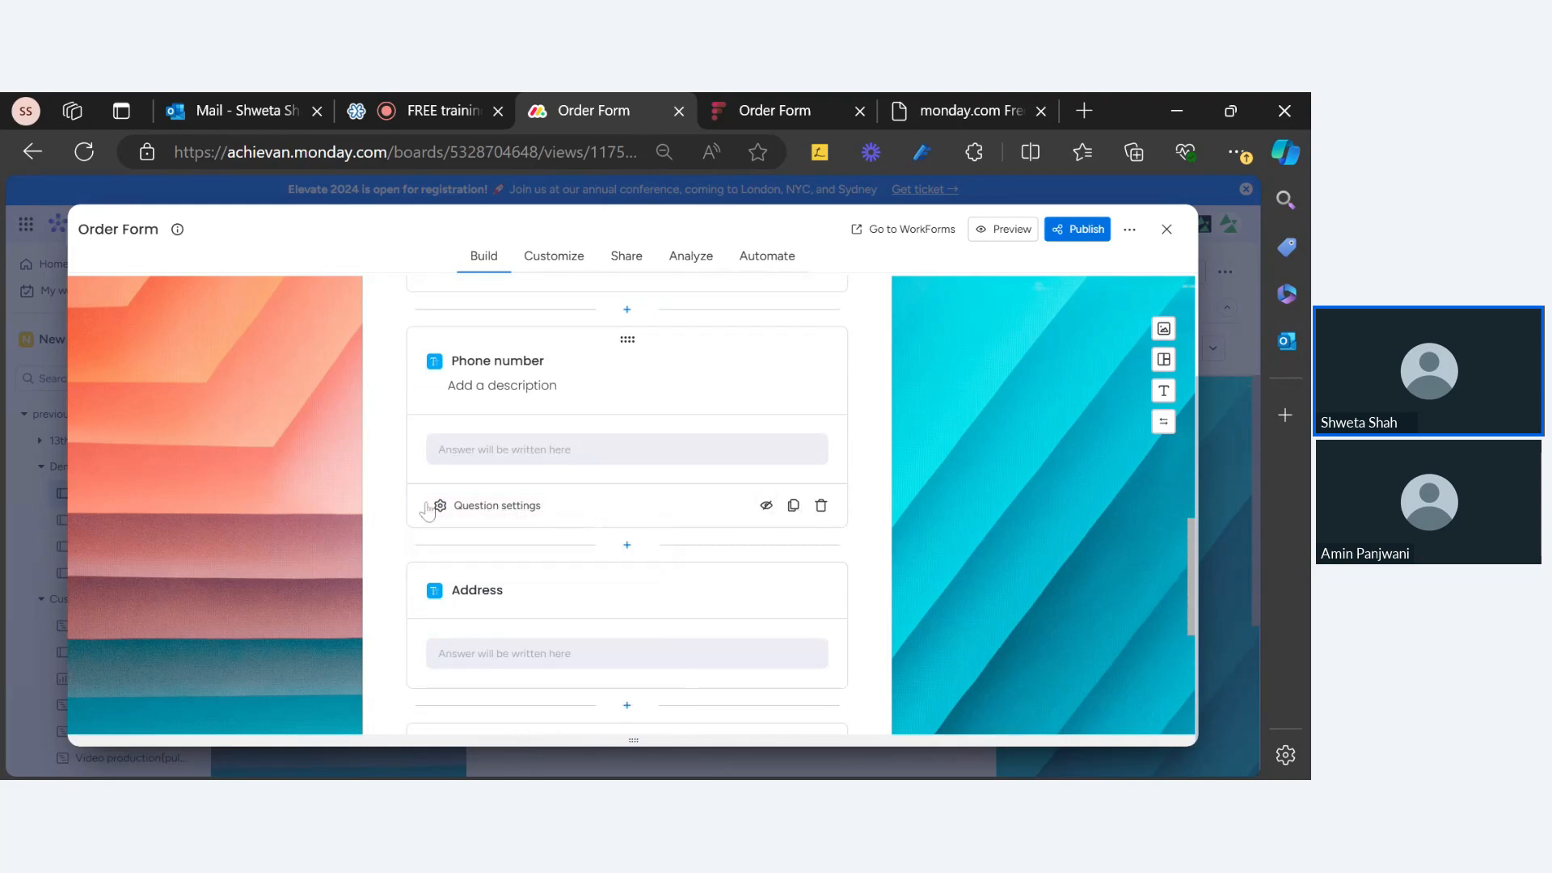
left_click(504, 511)
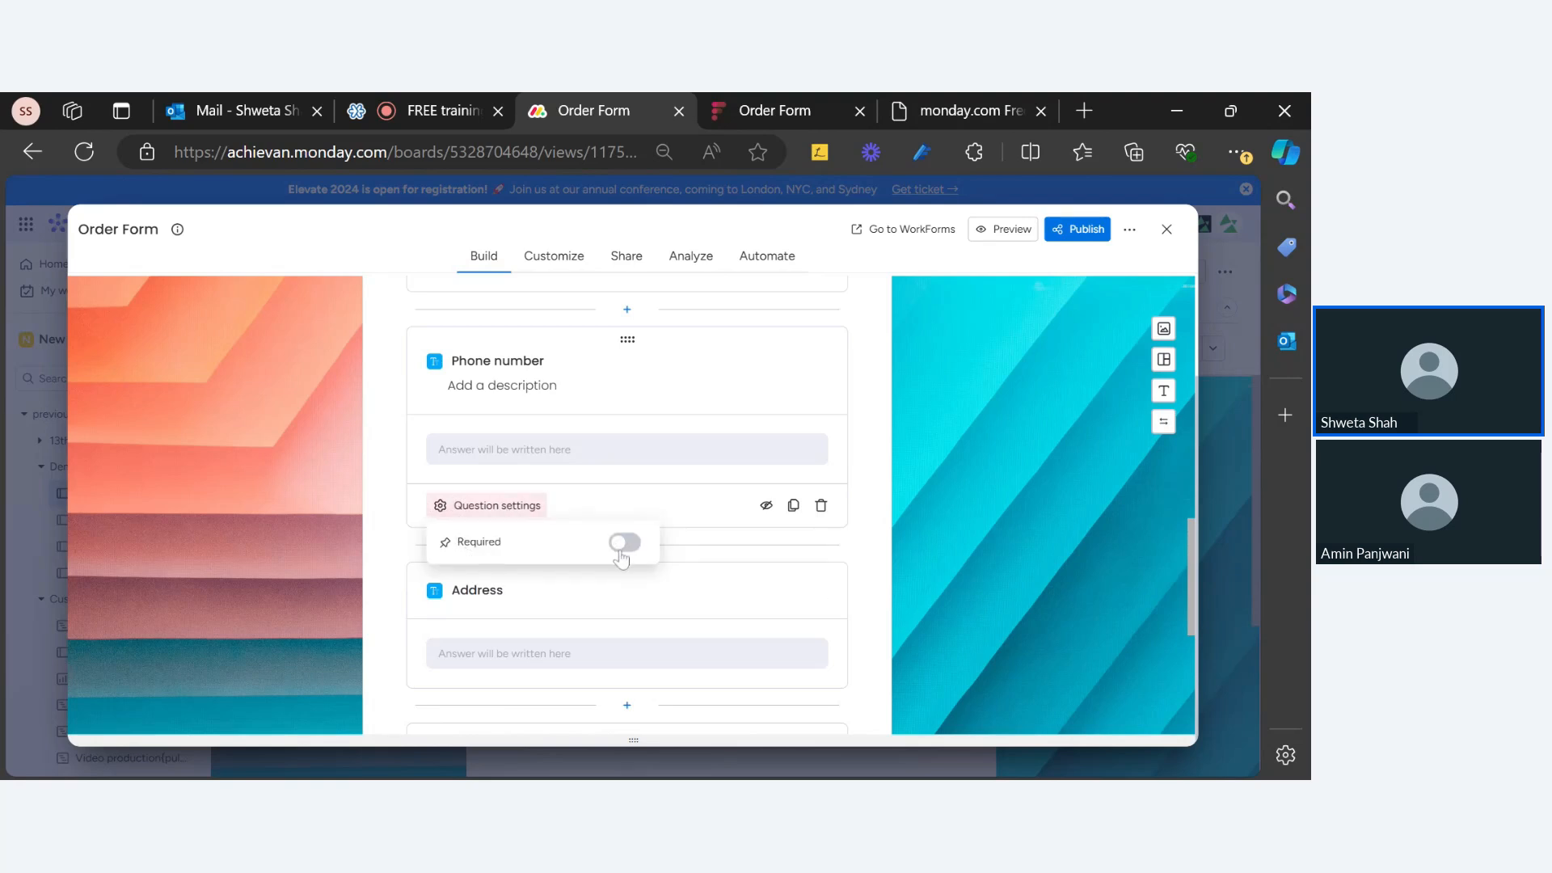
left_click(522, 444)
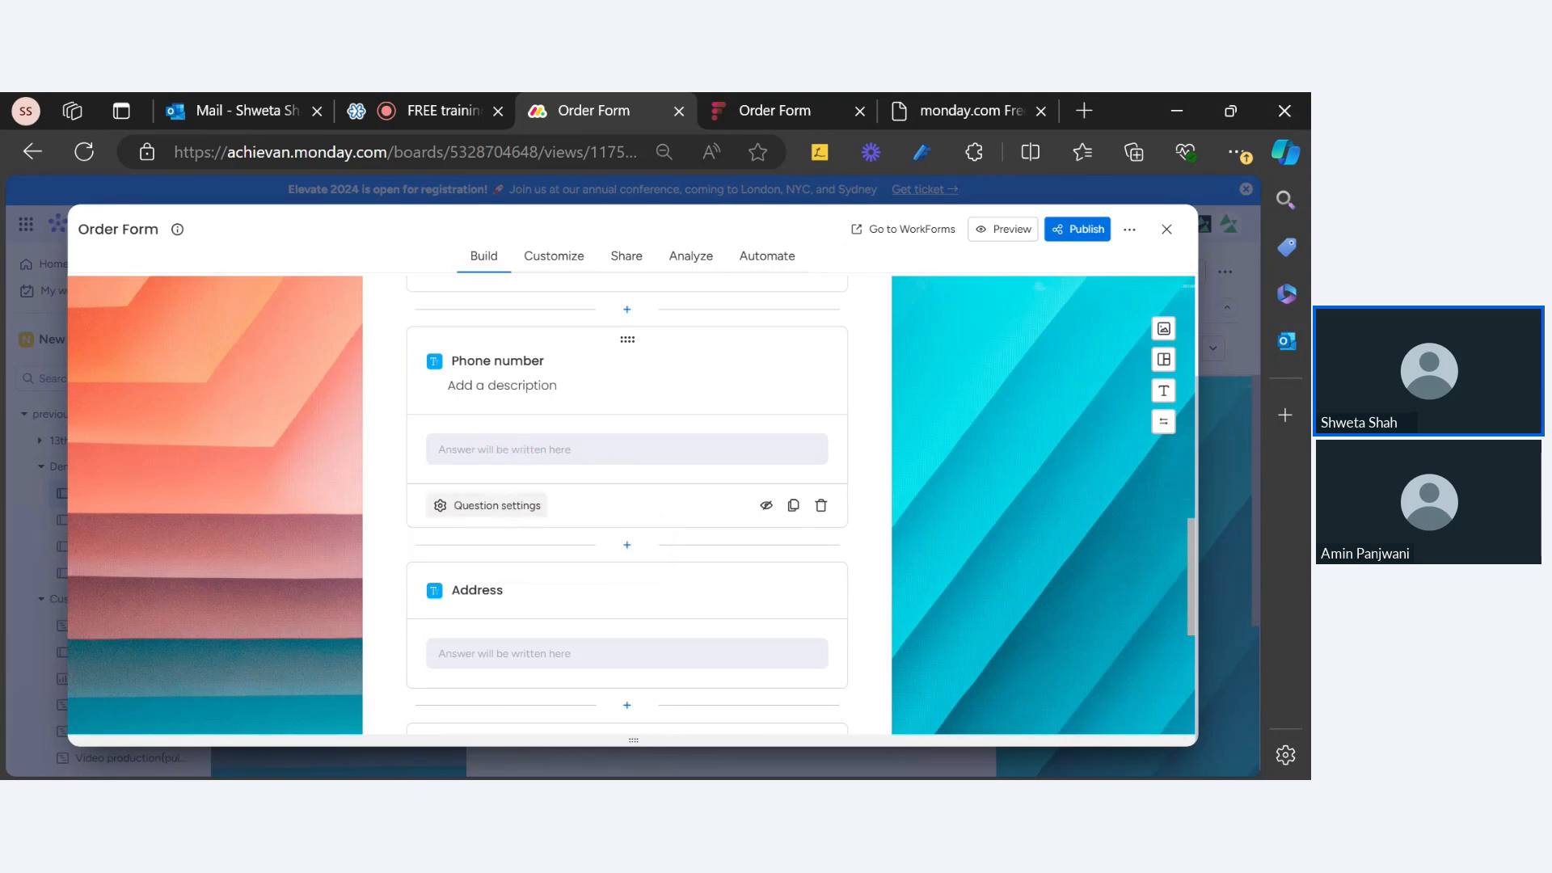
left_click(495, 506)
left_click(499, 455)
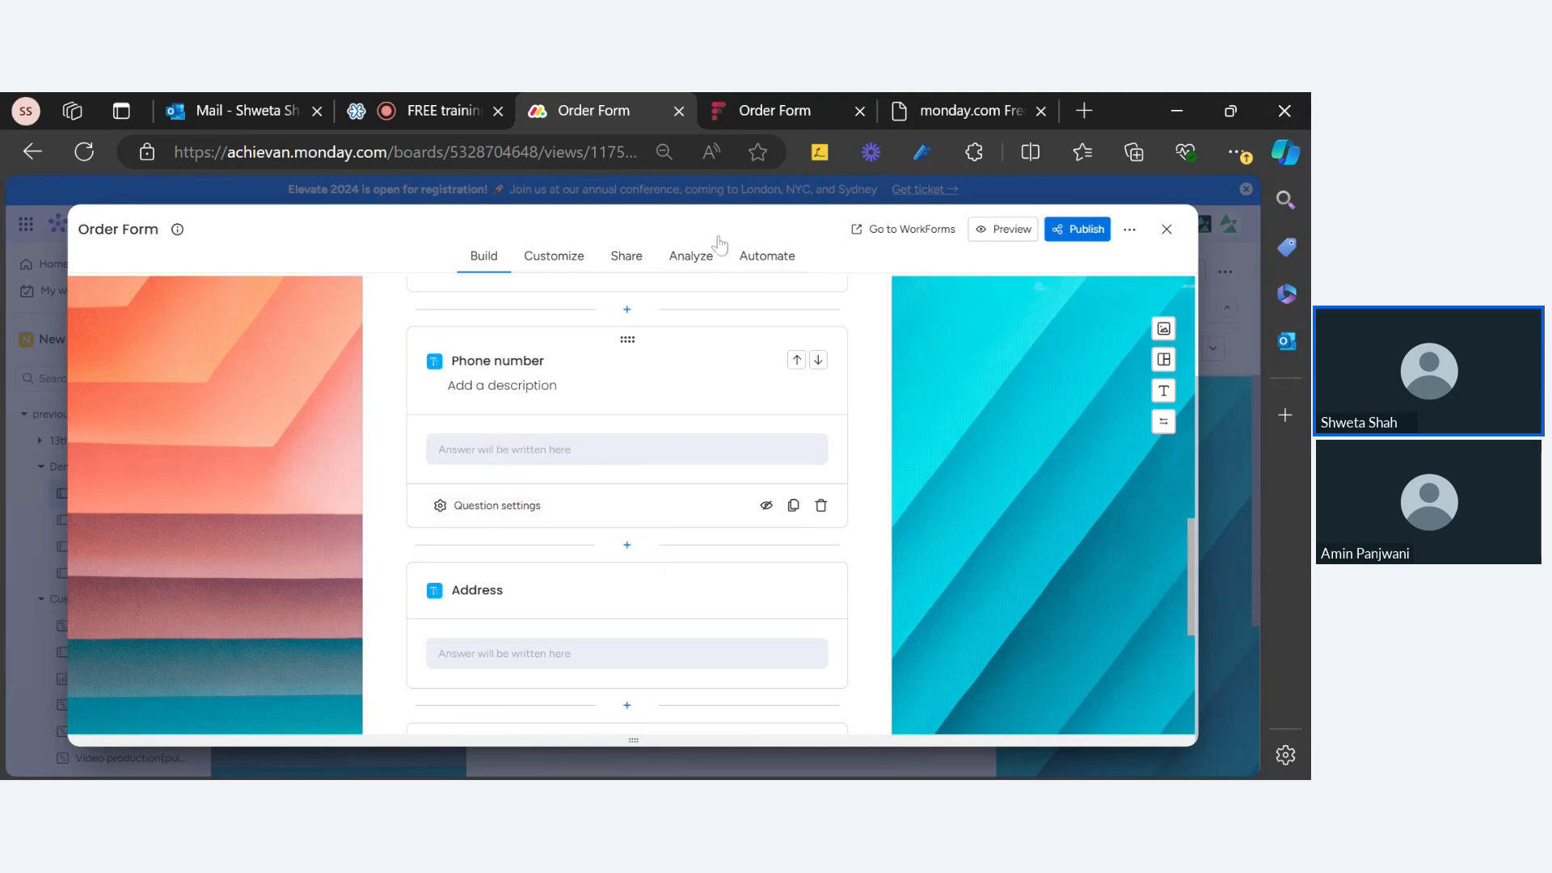
left_click(953, 115)
left_click(785, 118)
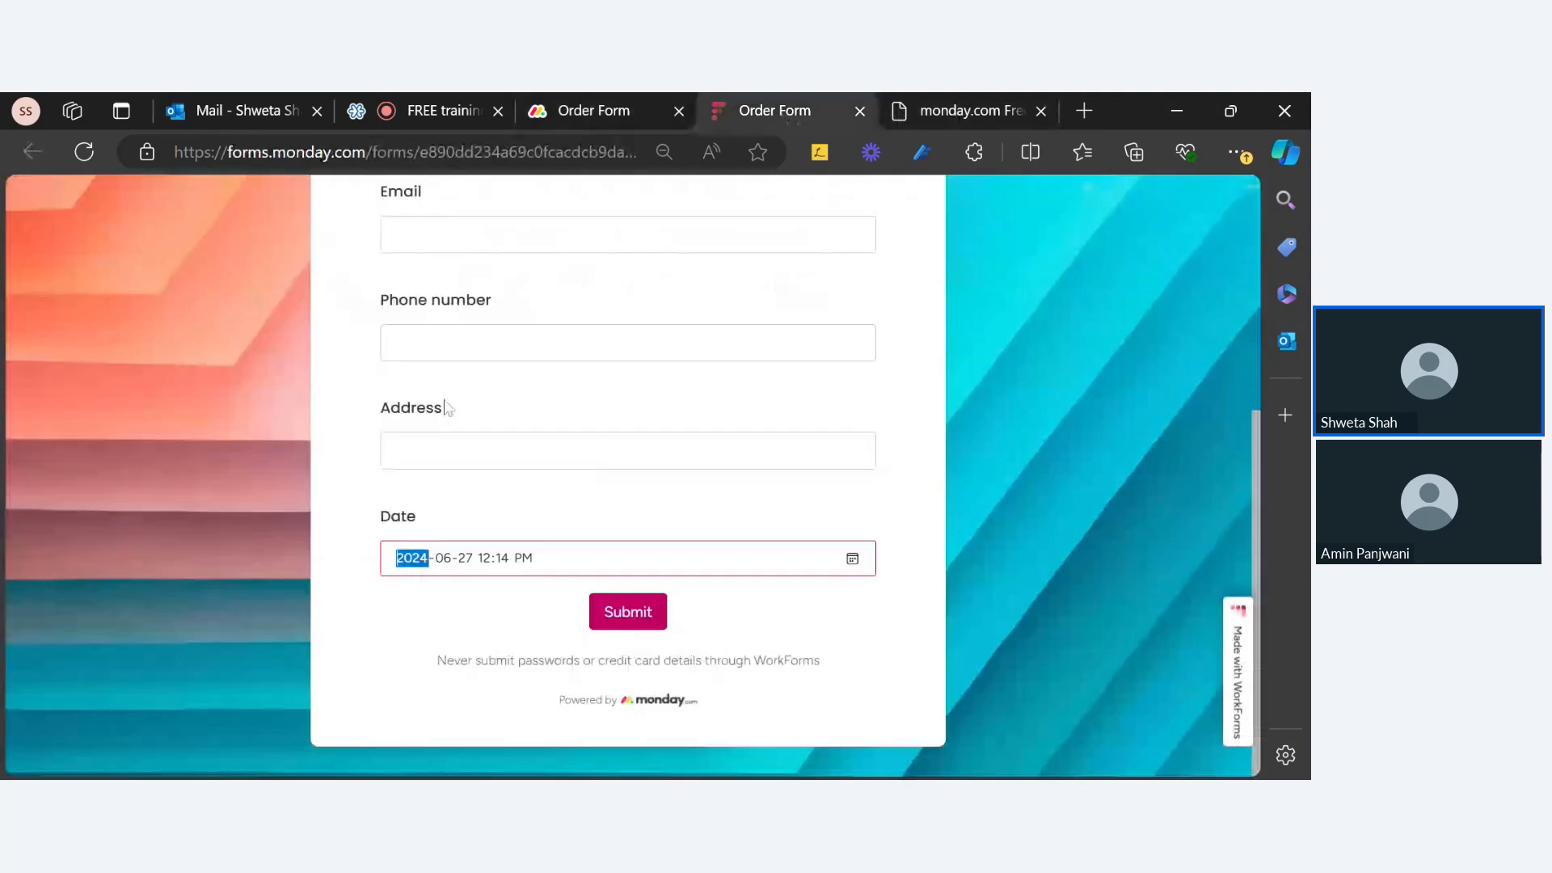
left_click(468, 357)
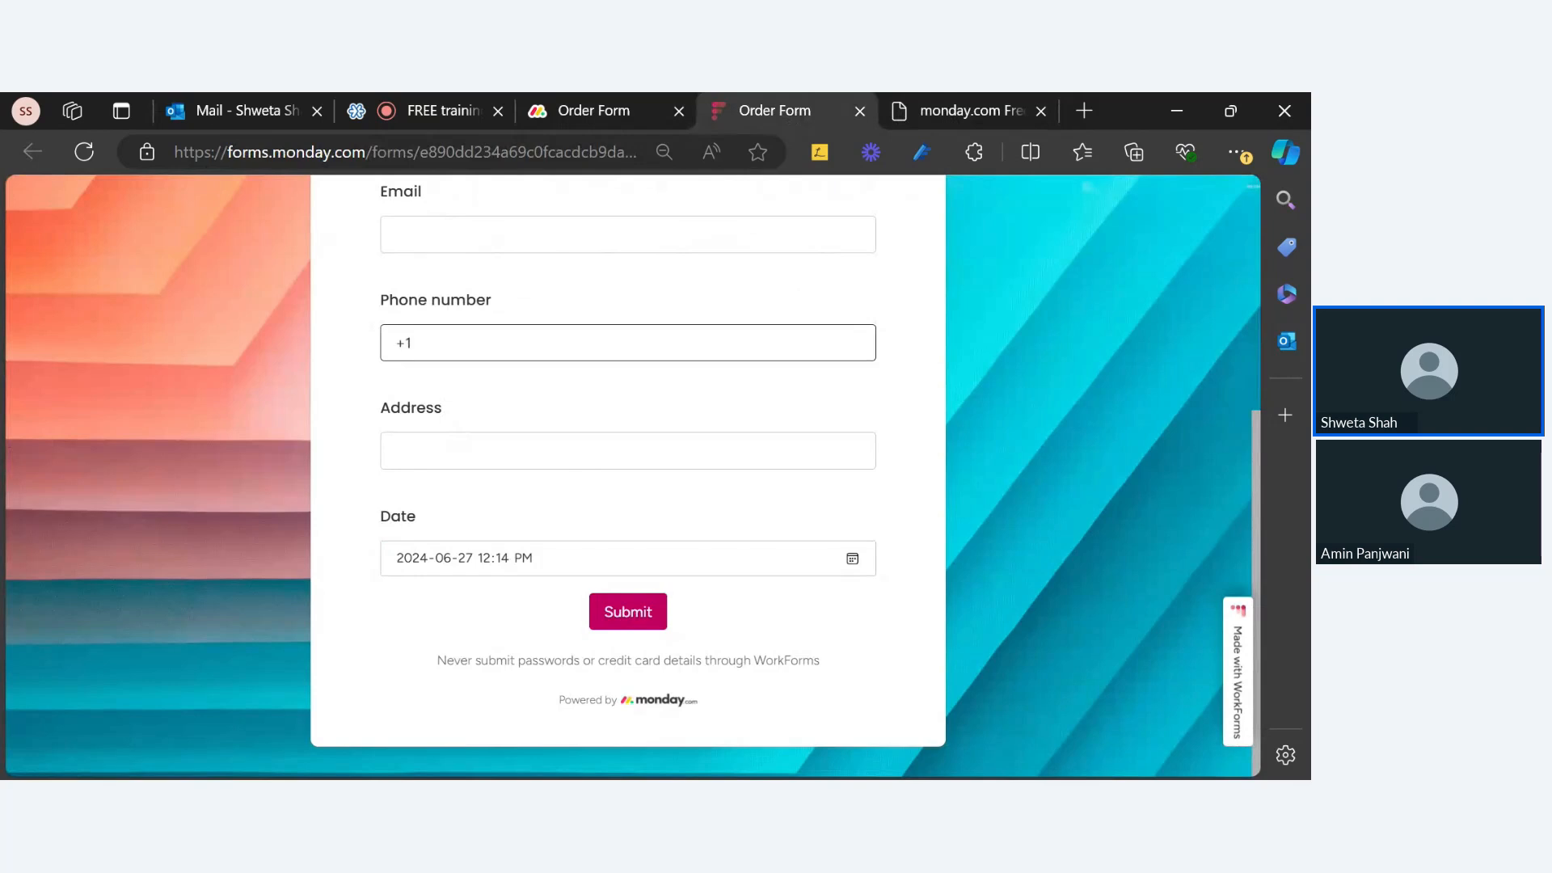
left_click(574, 111)
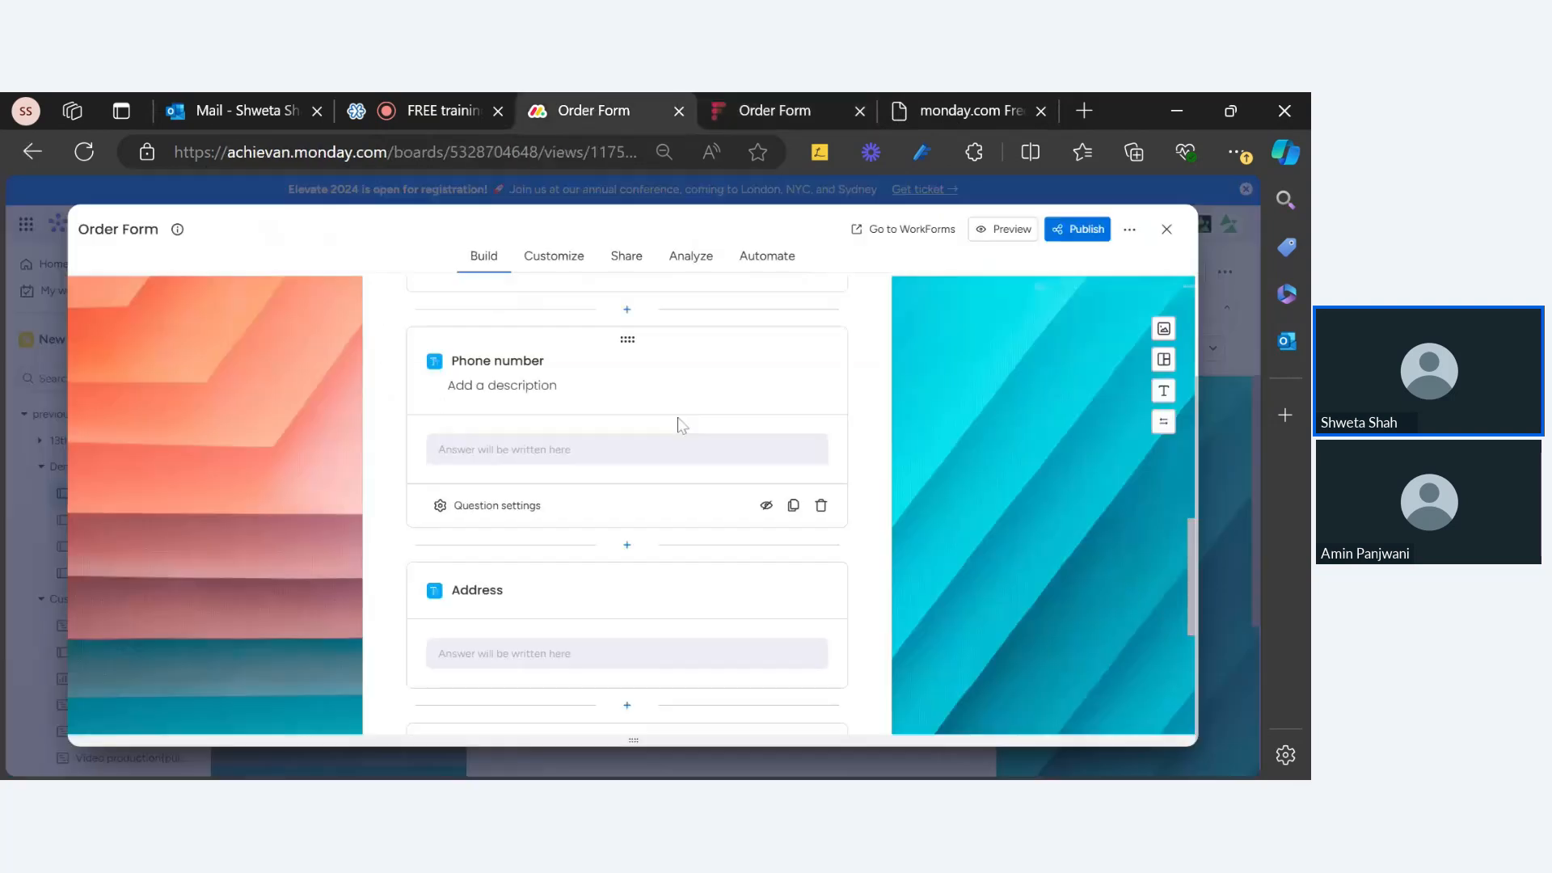
Step: Add a Phone question titled Phone below Date and open its Question settings
scroll(630, 509, "up", 10)
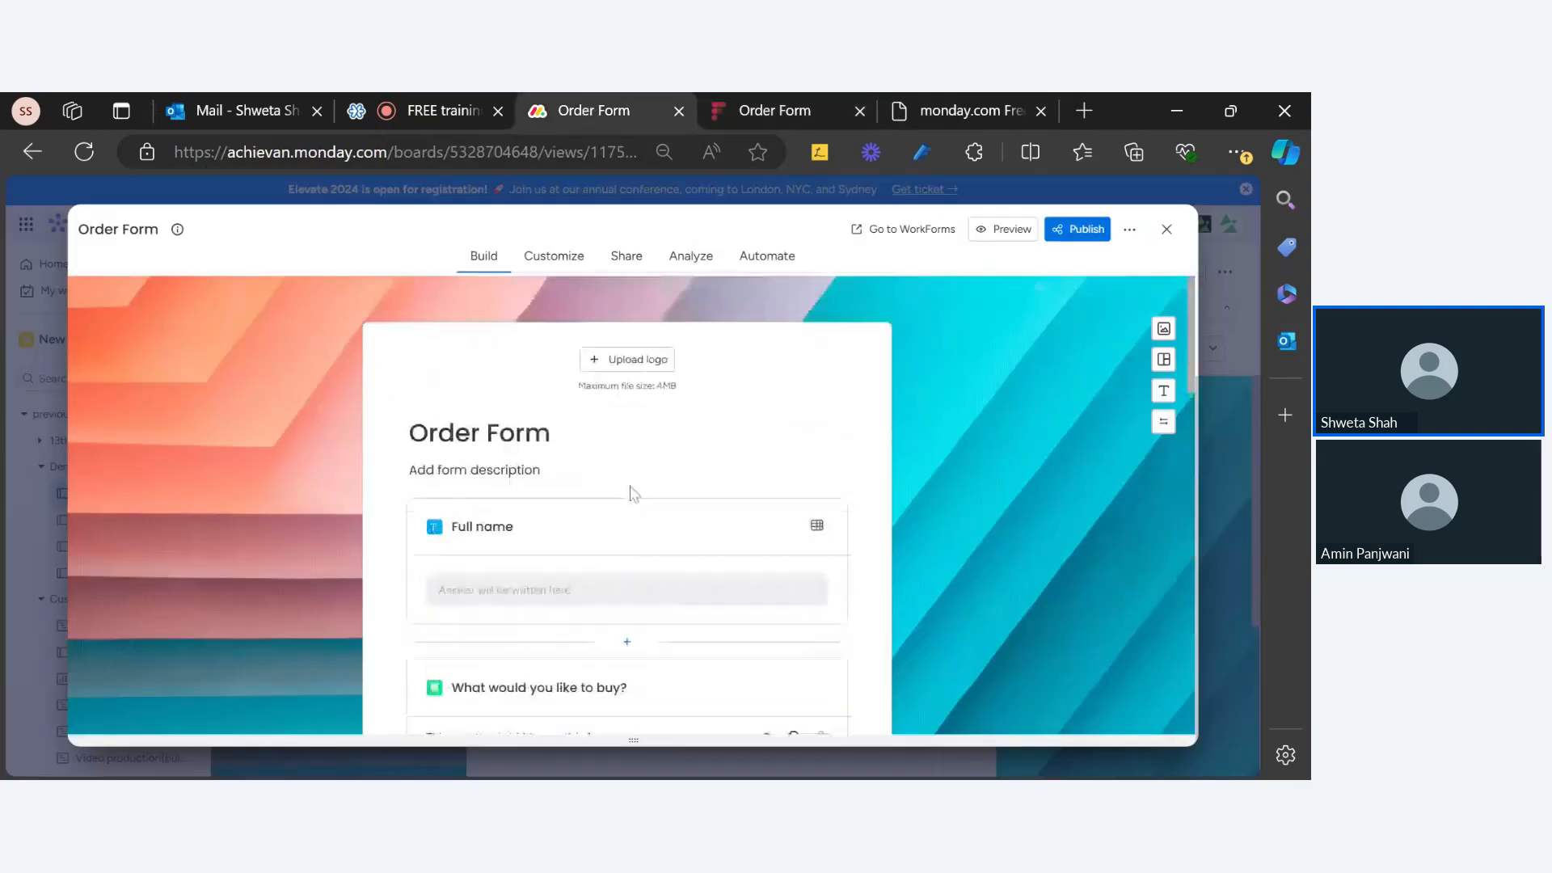
scroll(449, 441, "down", 4)
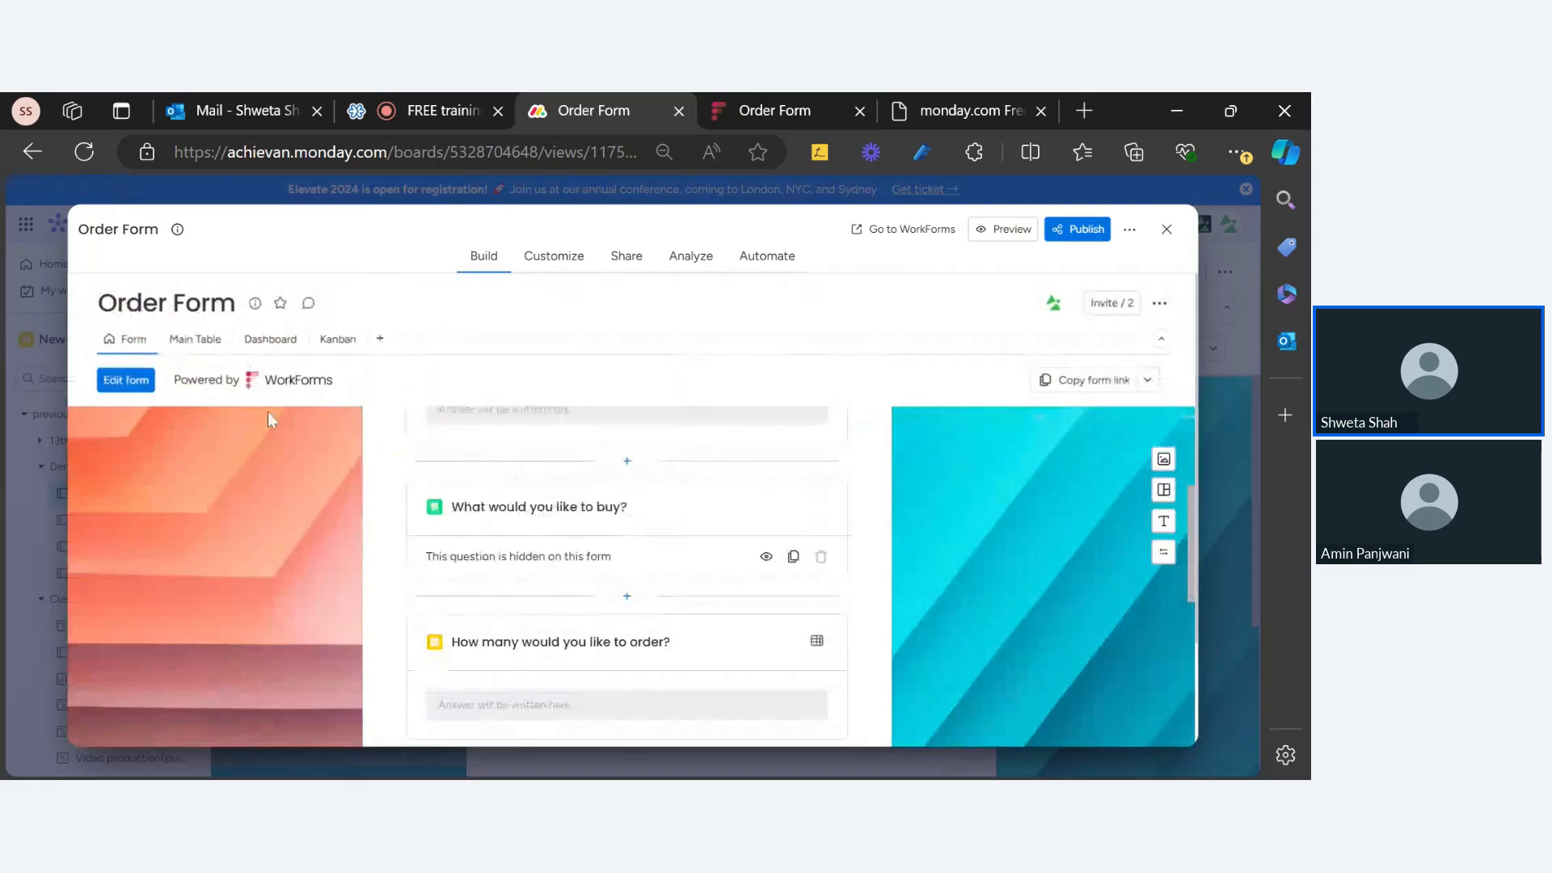
scroll(537, 537, "down", 10)
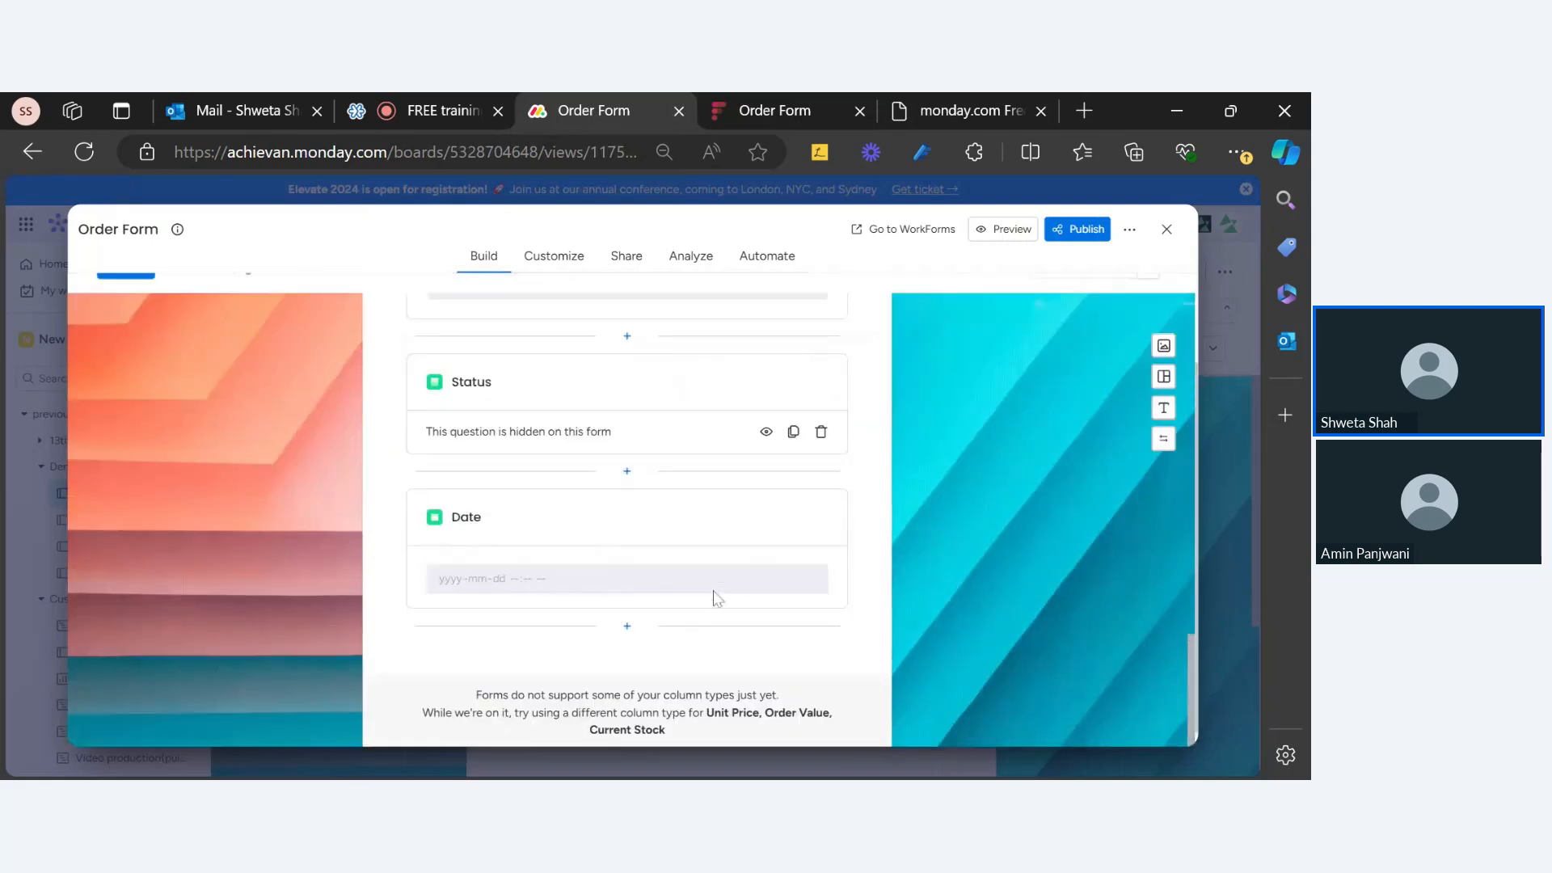
left_click(627, 610)
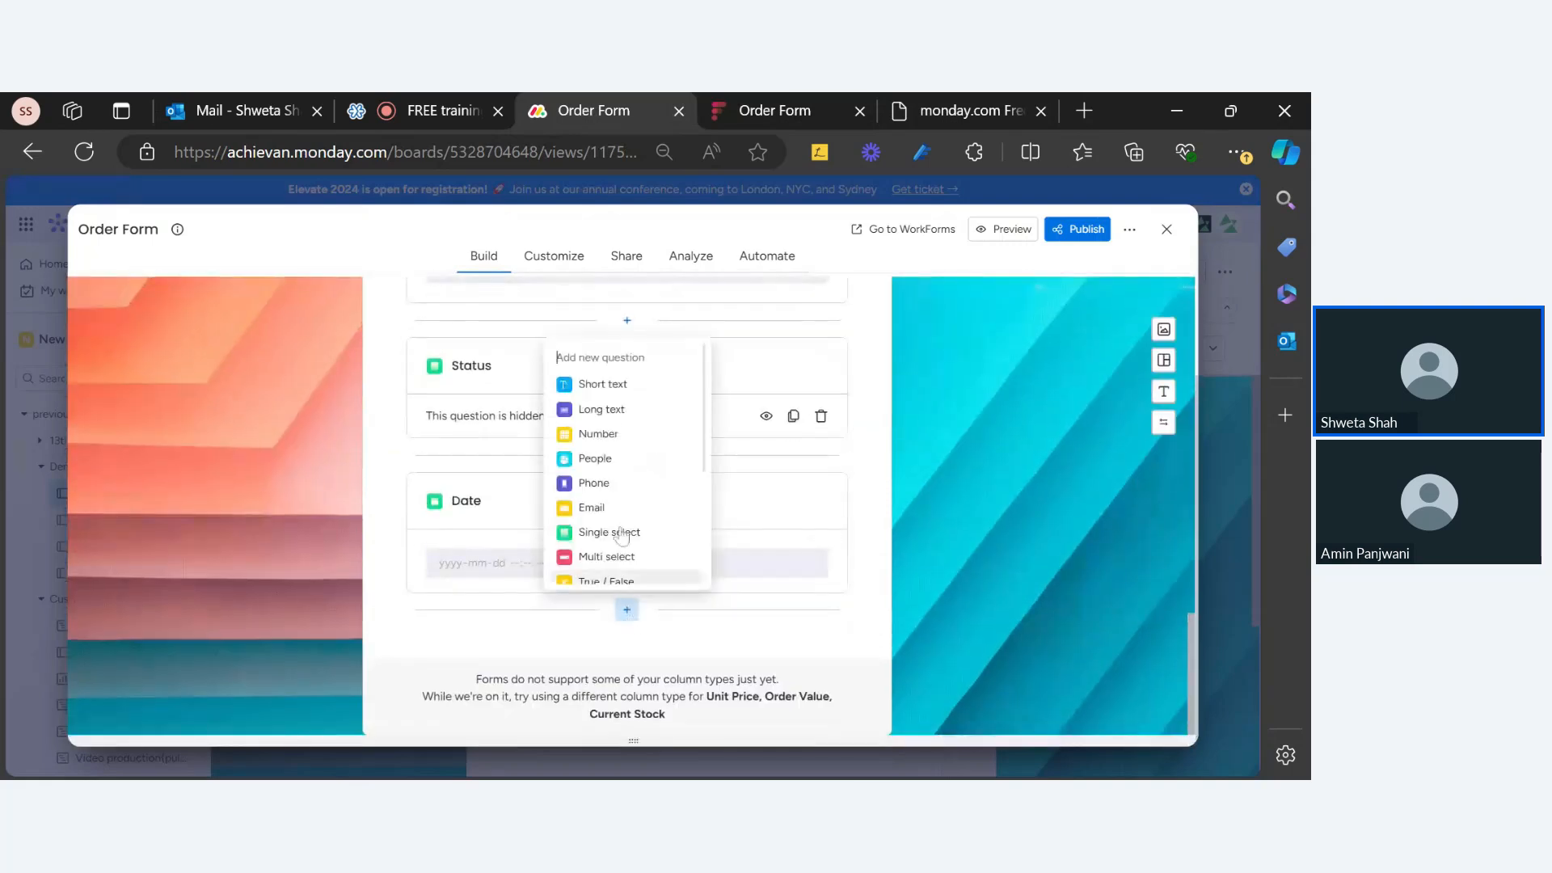
left_click(621, 477)
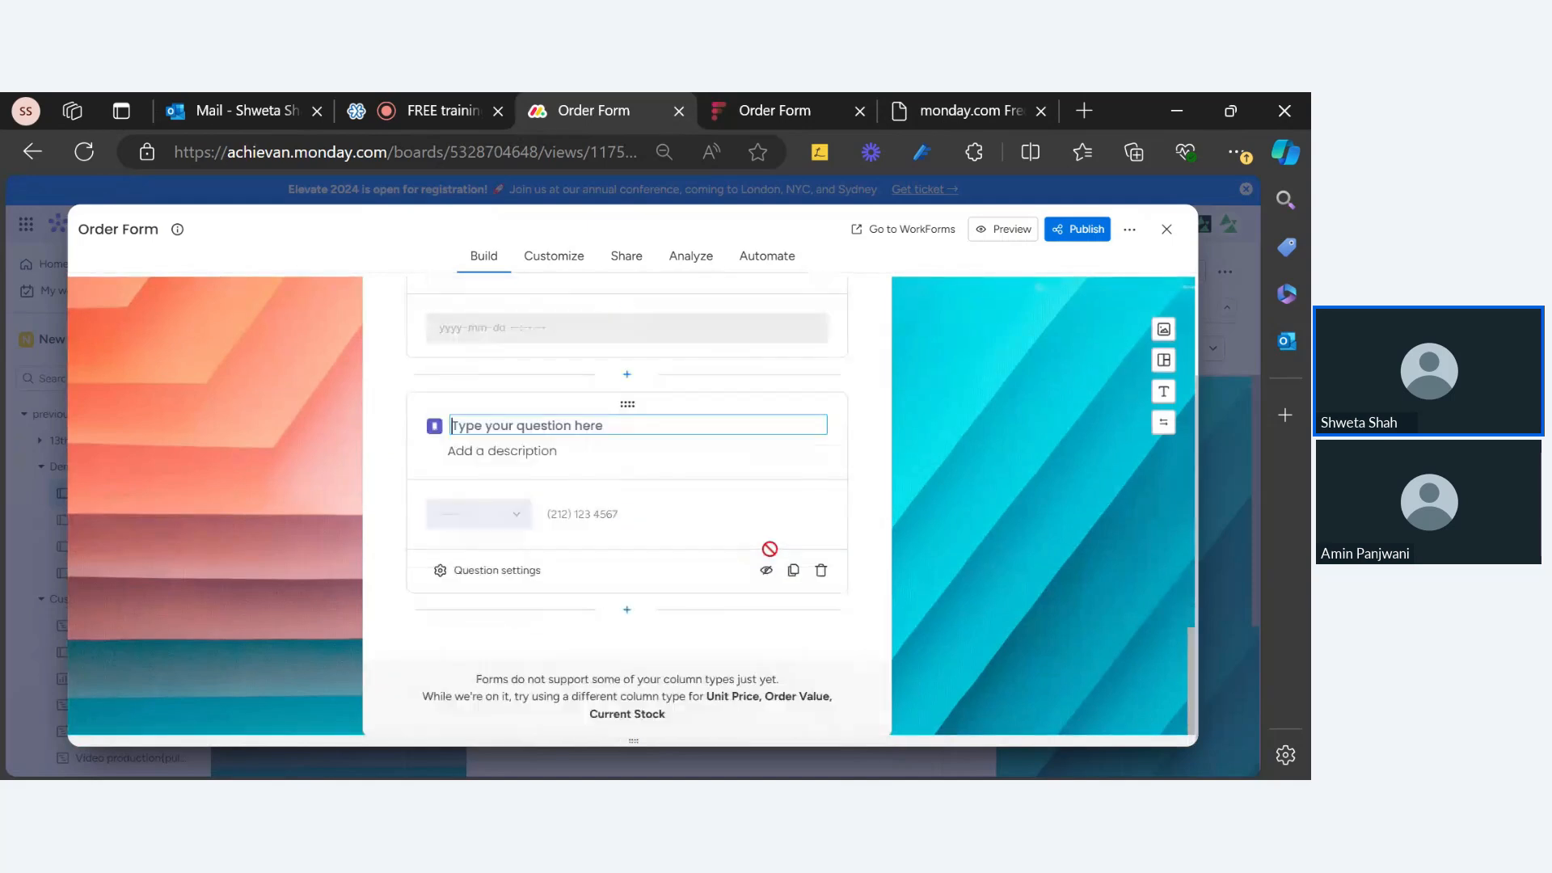
type("Phone")
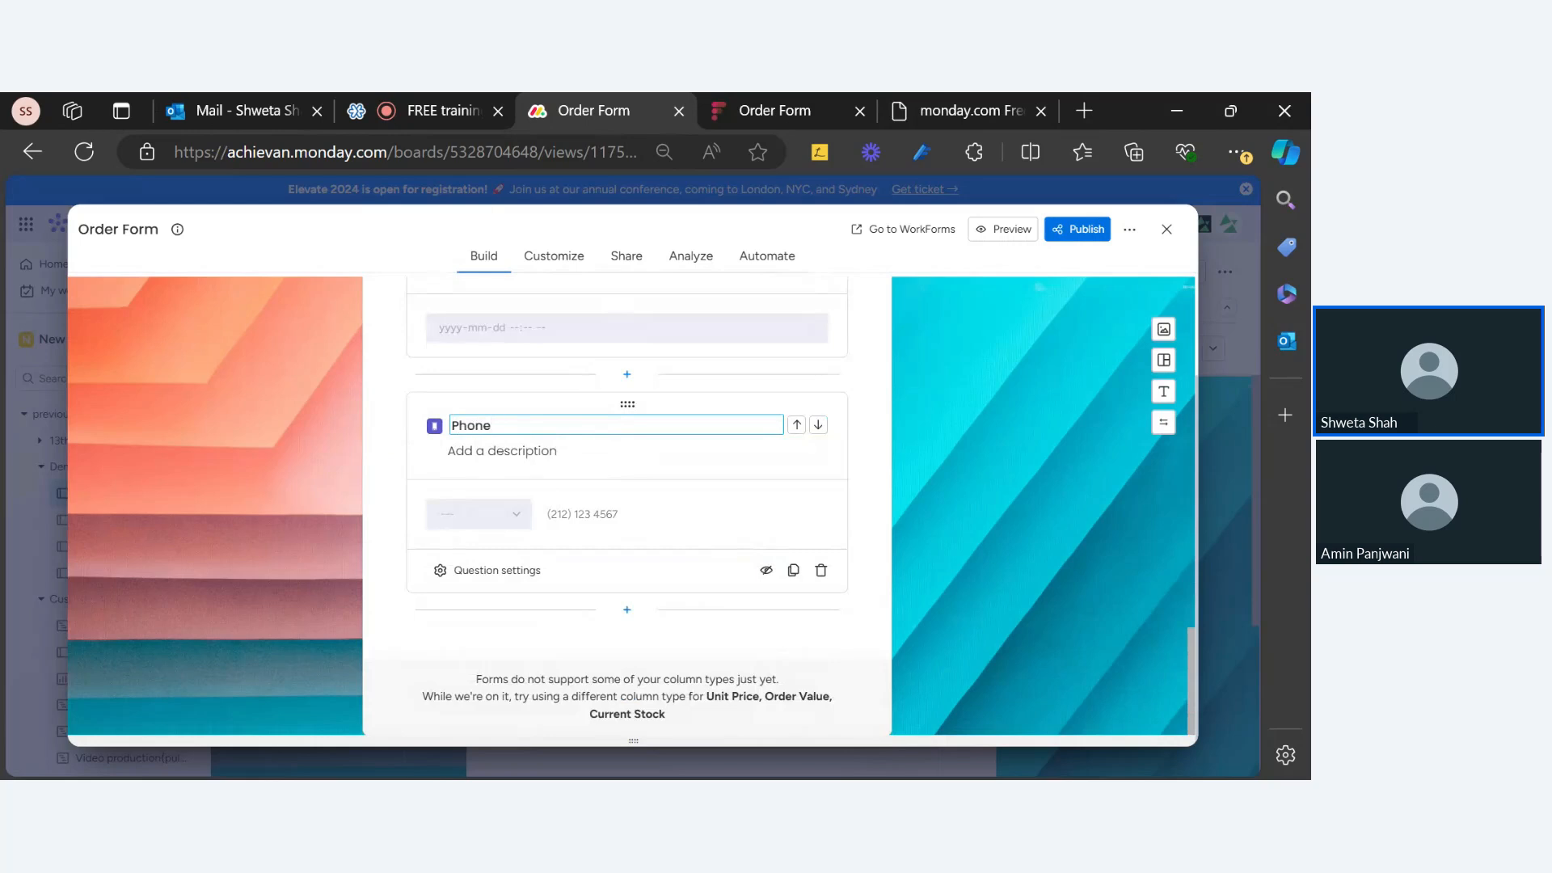
left_click(888, 405)
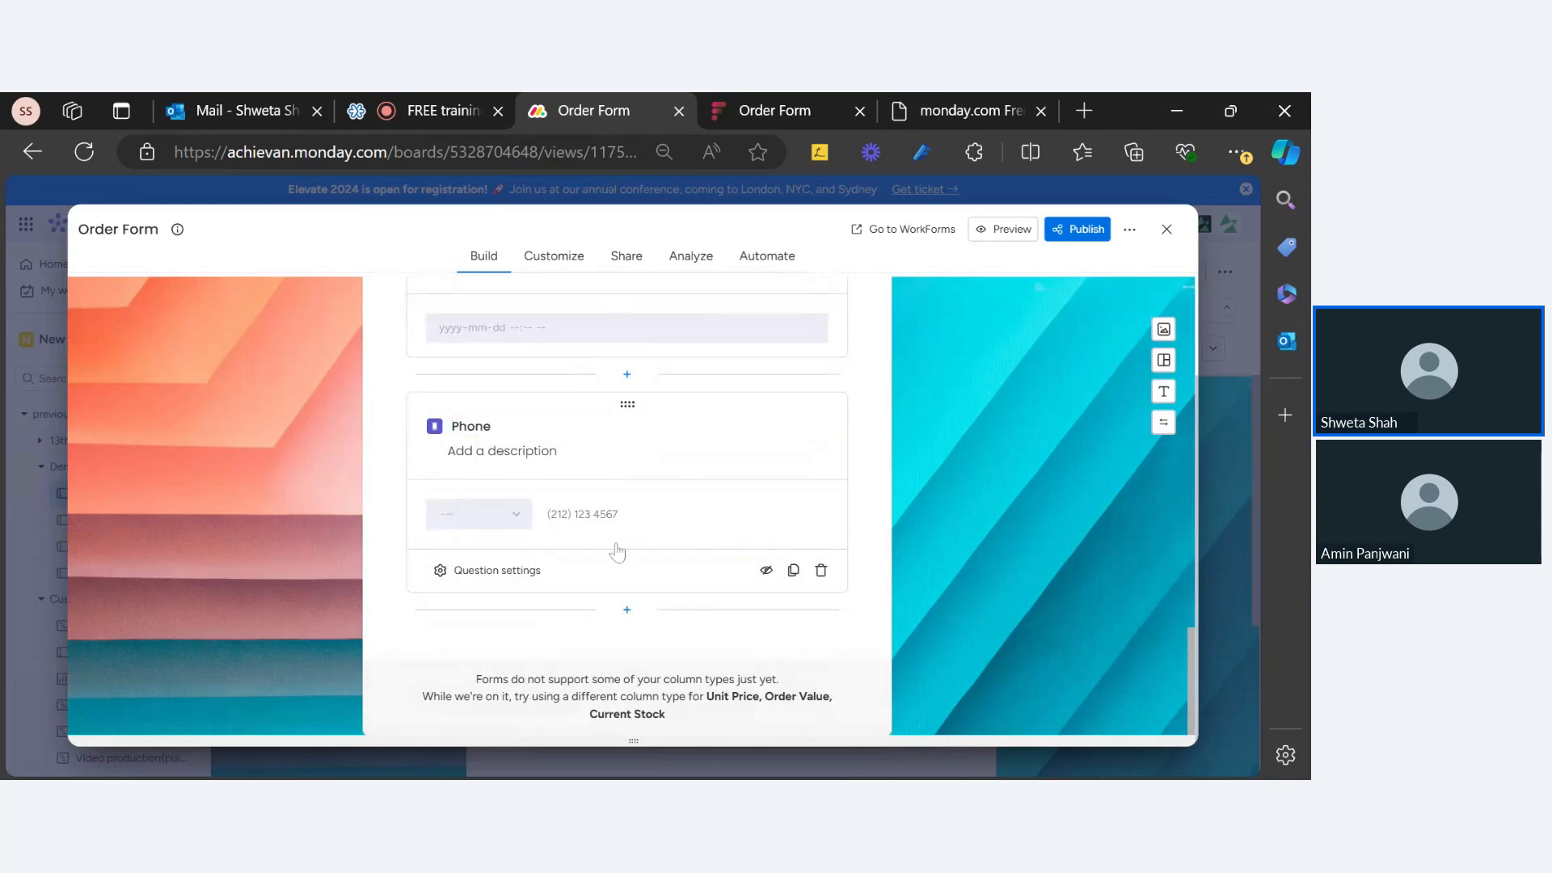
left_click(477, 575)
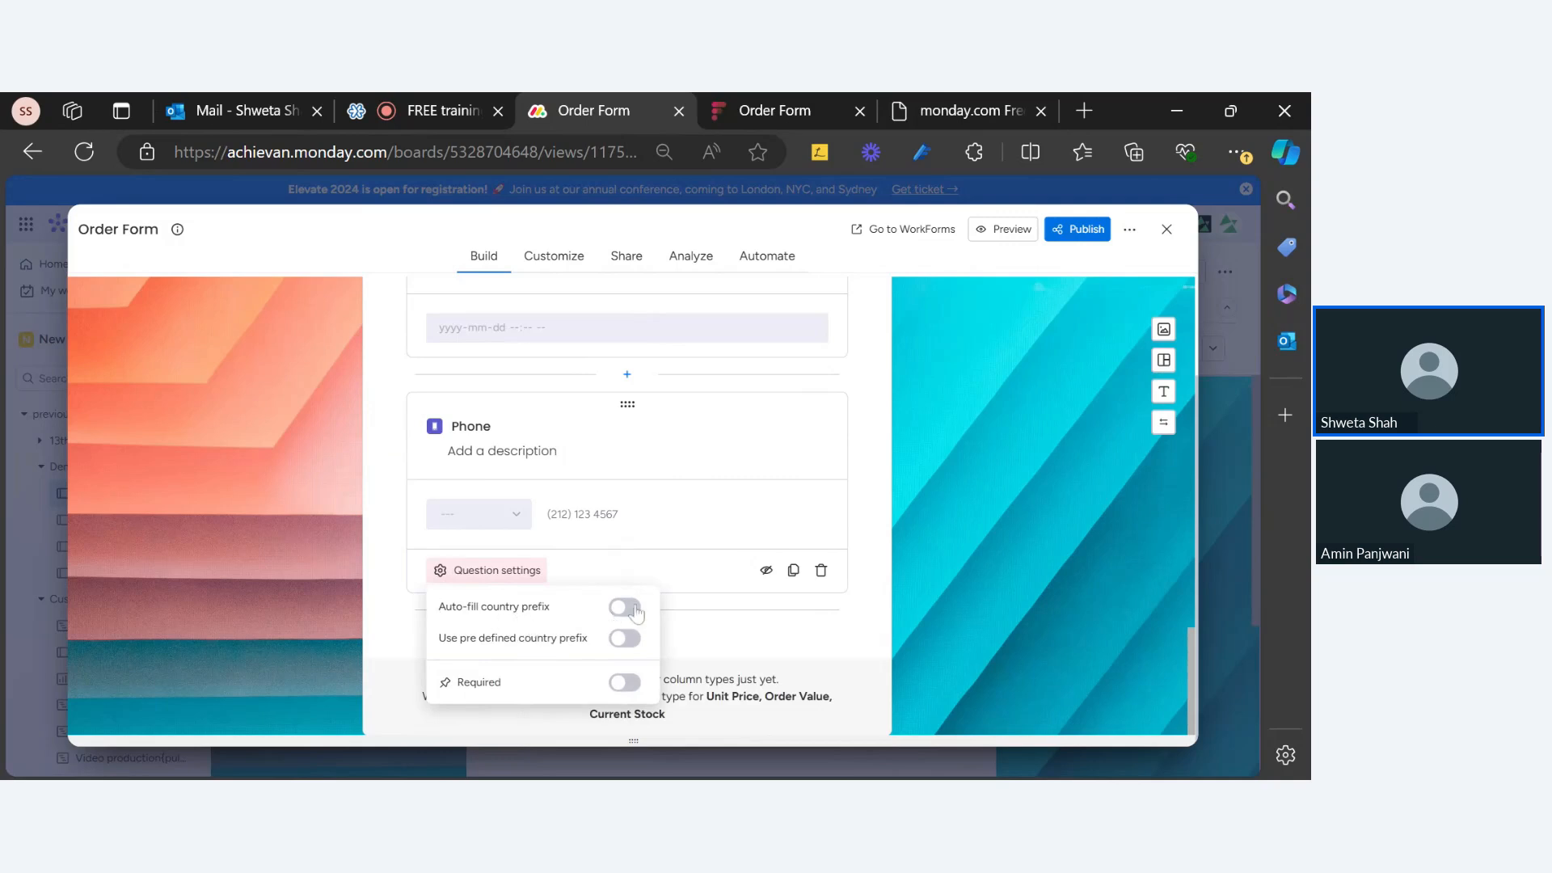
Step: Reload the live Order Form with F5 so the new Phone question appears
scroll(669, 489, "up", 5)
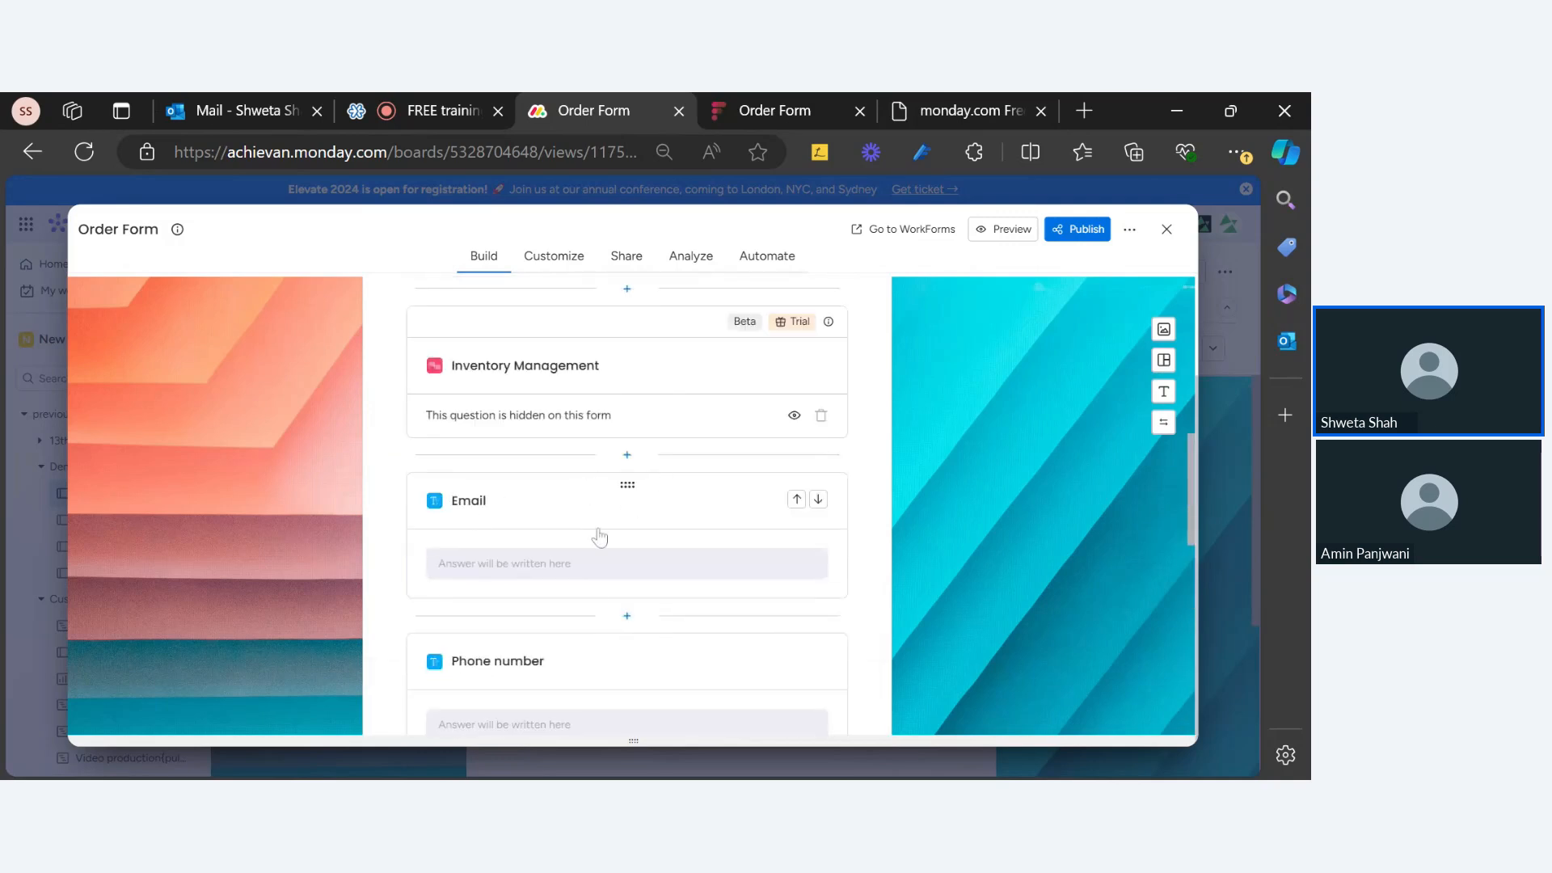
scroll(554, 662, "down", 4)
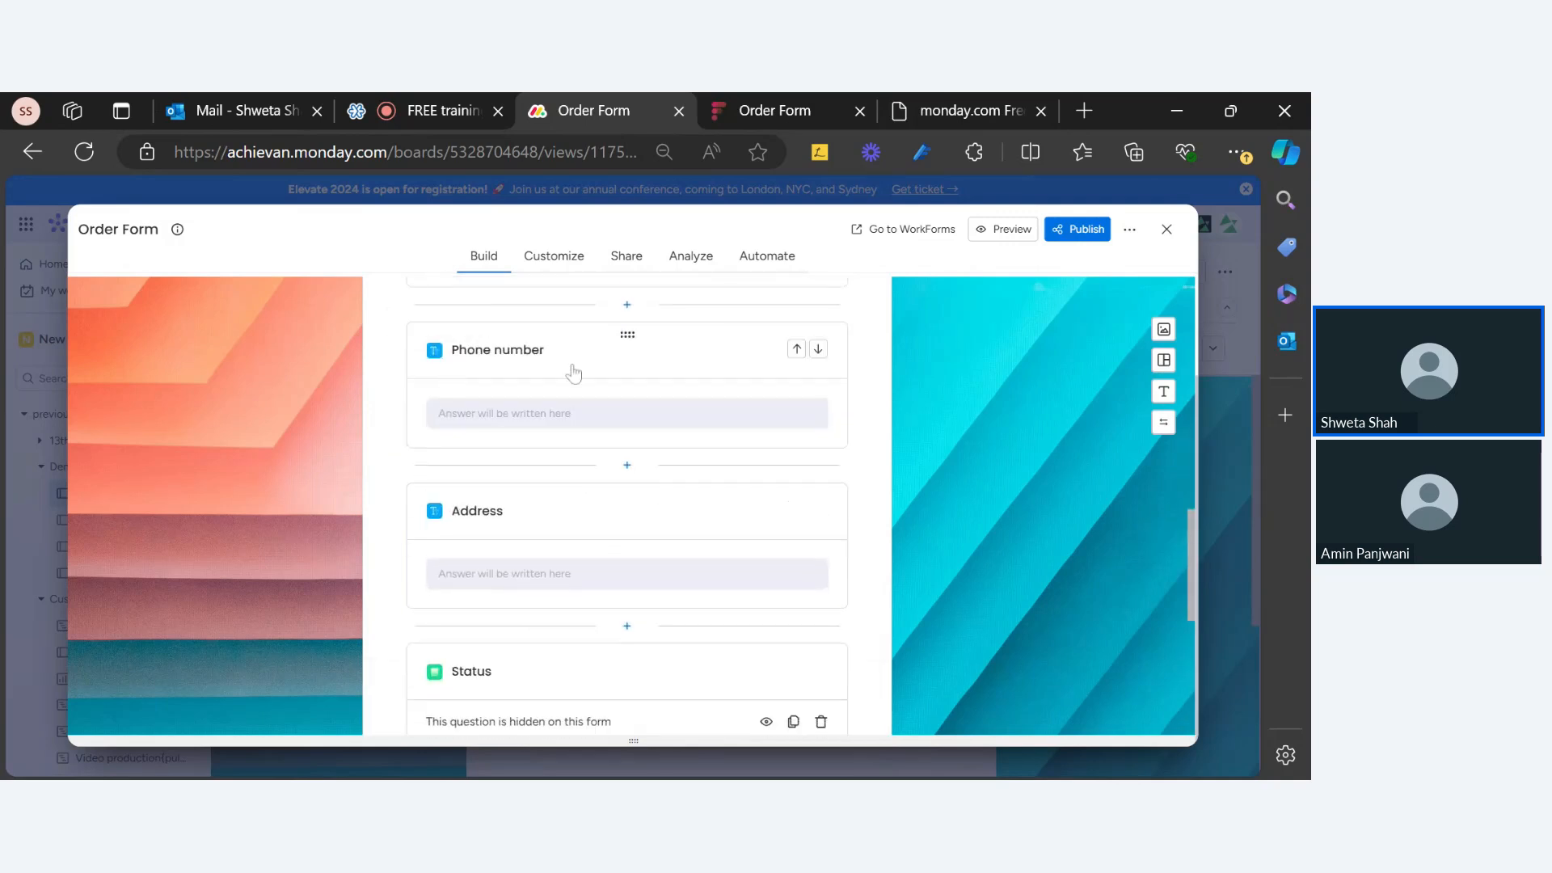
scroll(597, 546, "down", 3)
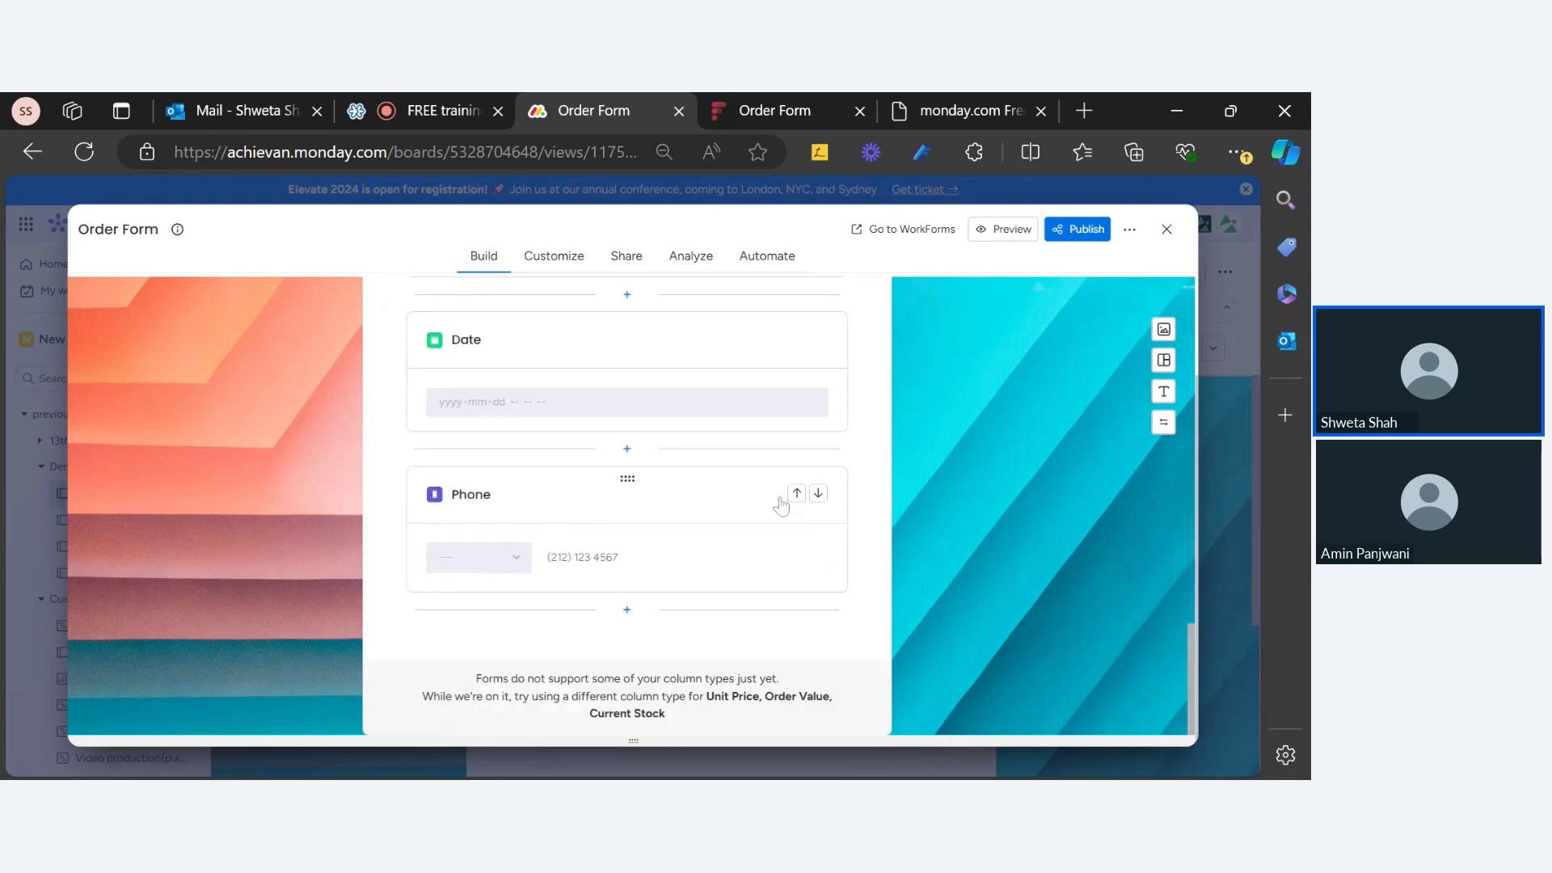
left_click(626, 609)
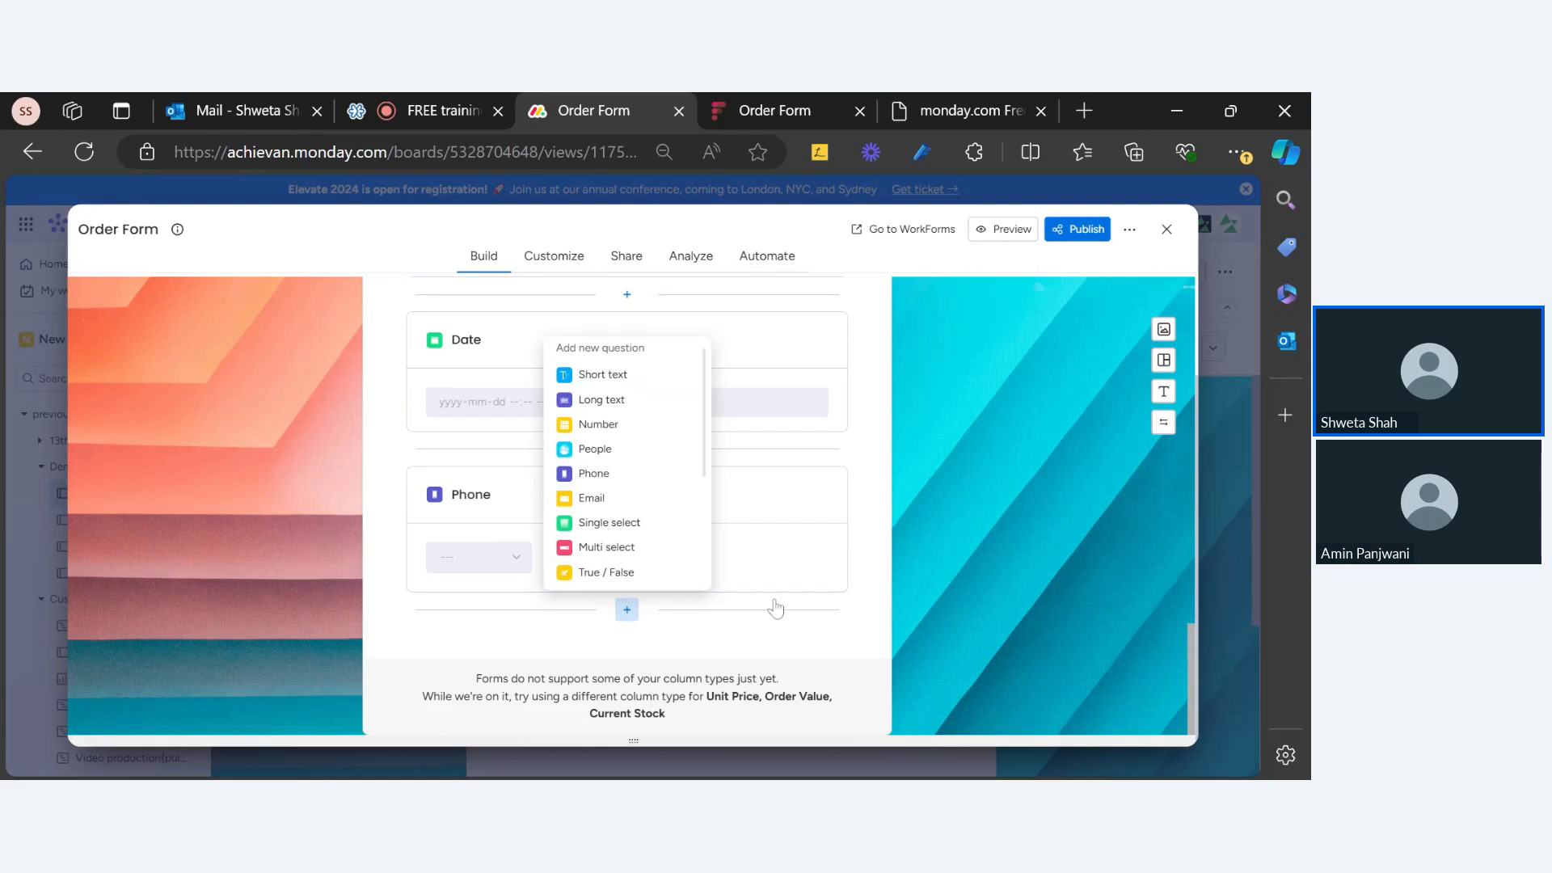
left_click(801, 614)
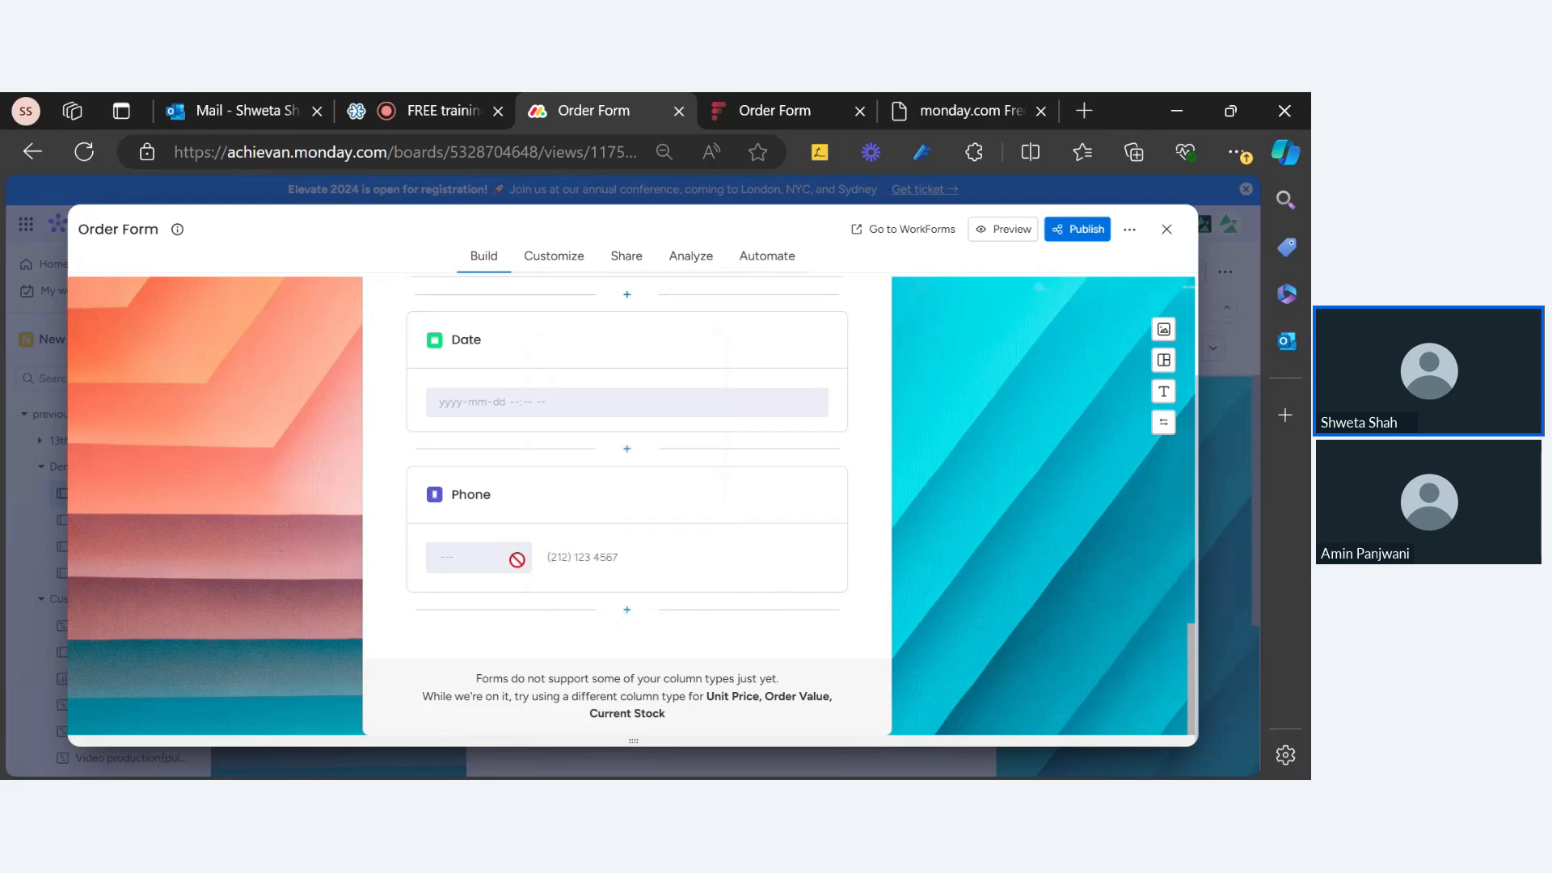
left_click(760, 111)
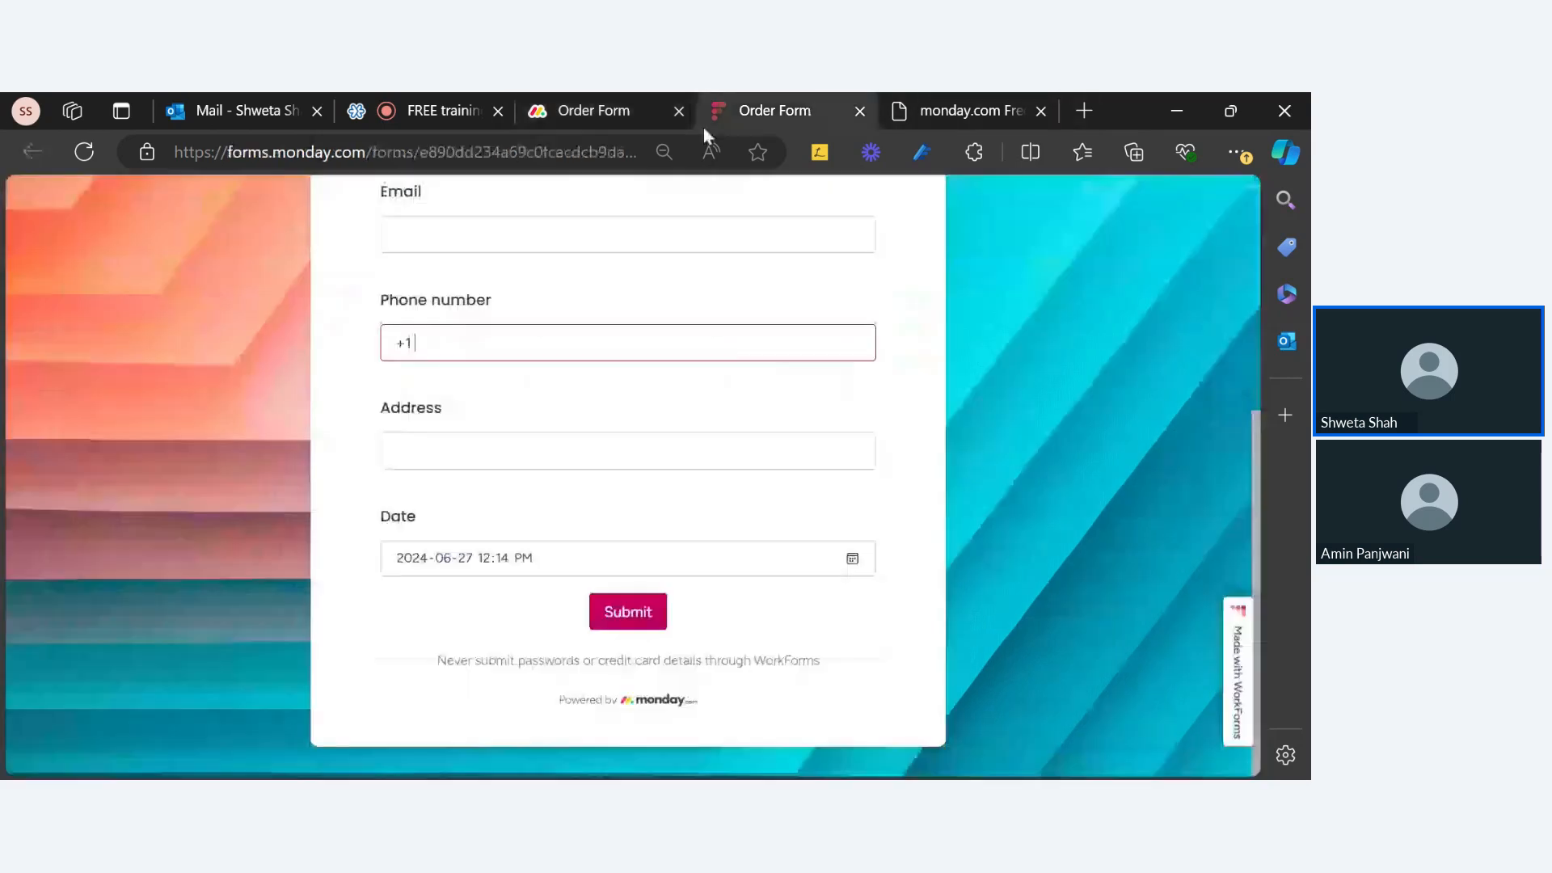
left_click(560, 338)
left_click(579, 111)
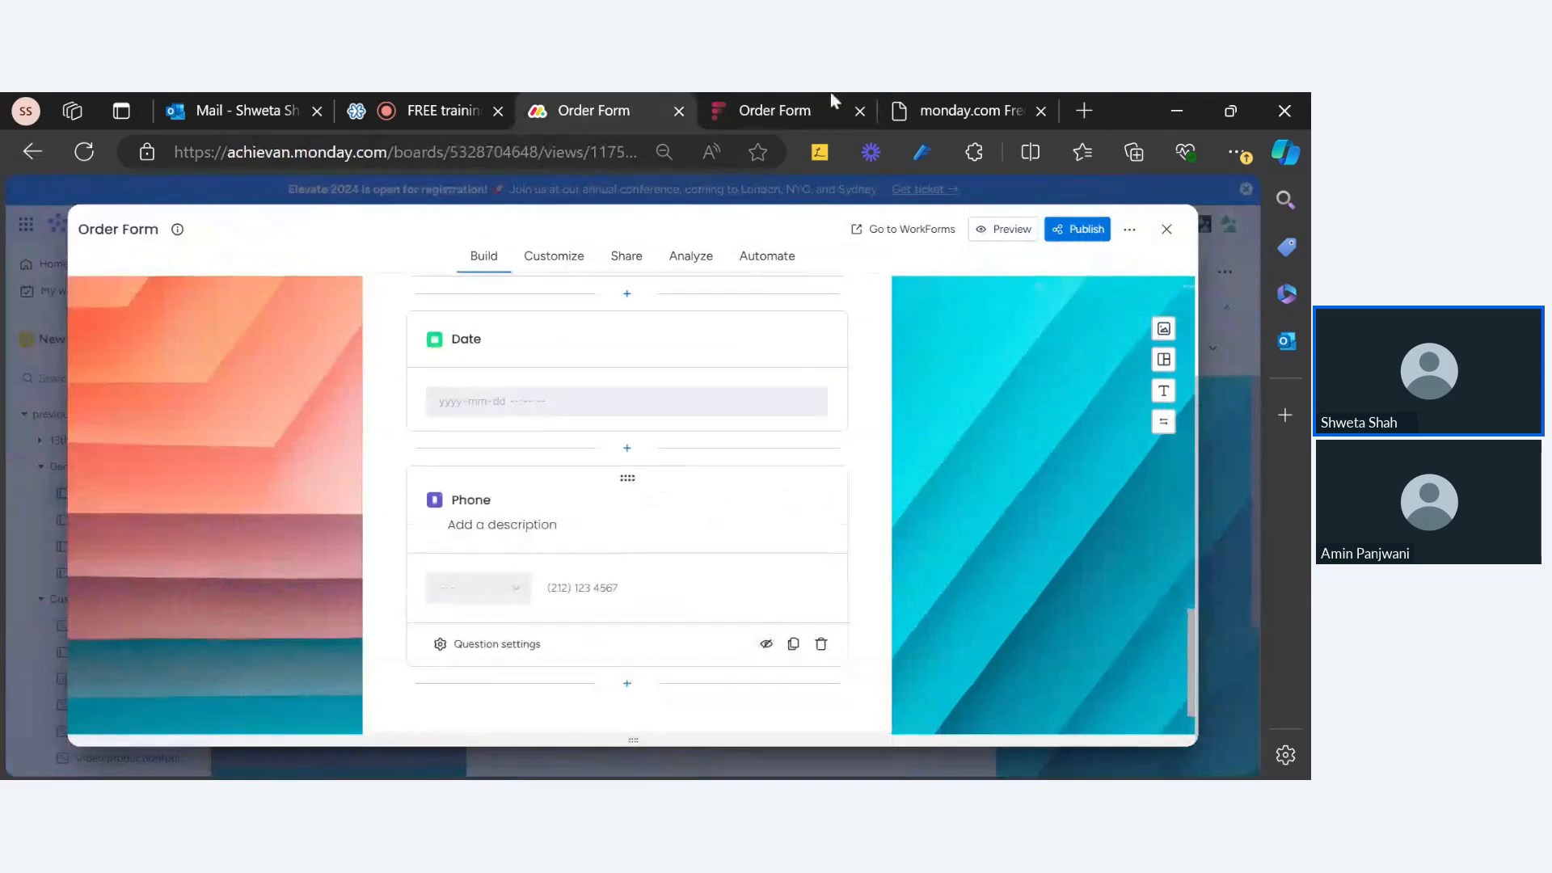
left_click(796, 111)
key("F5")
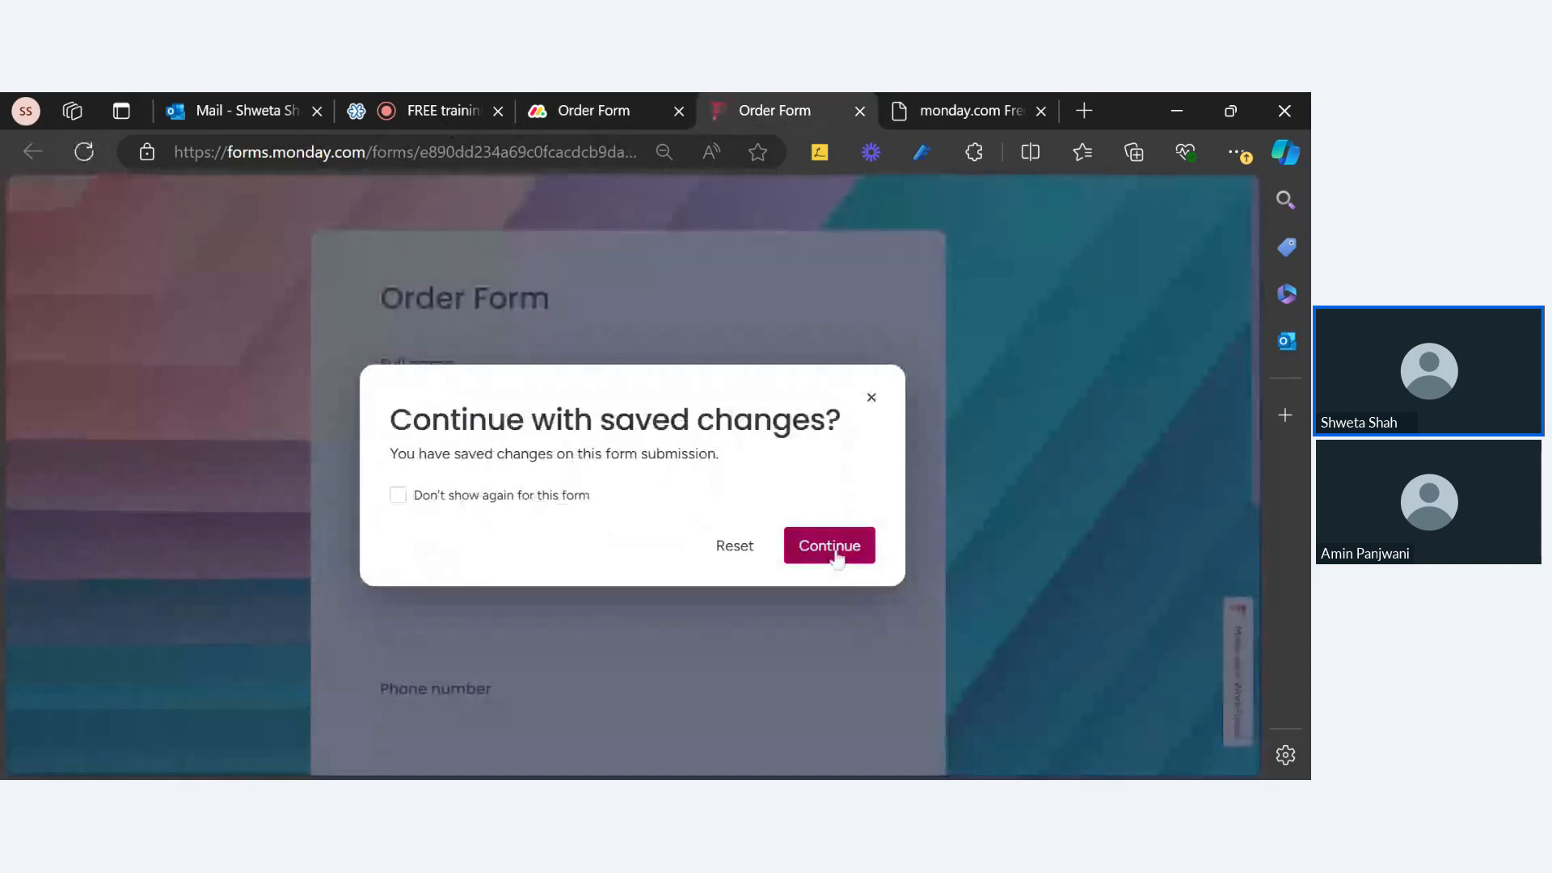
Step: Keep the saved answers and pick Canada (+1) as the live form's Phone country code
left_click(826, 543)
left_click(448, 553)
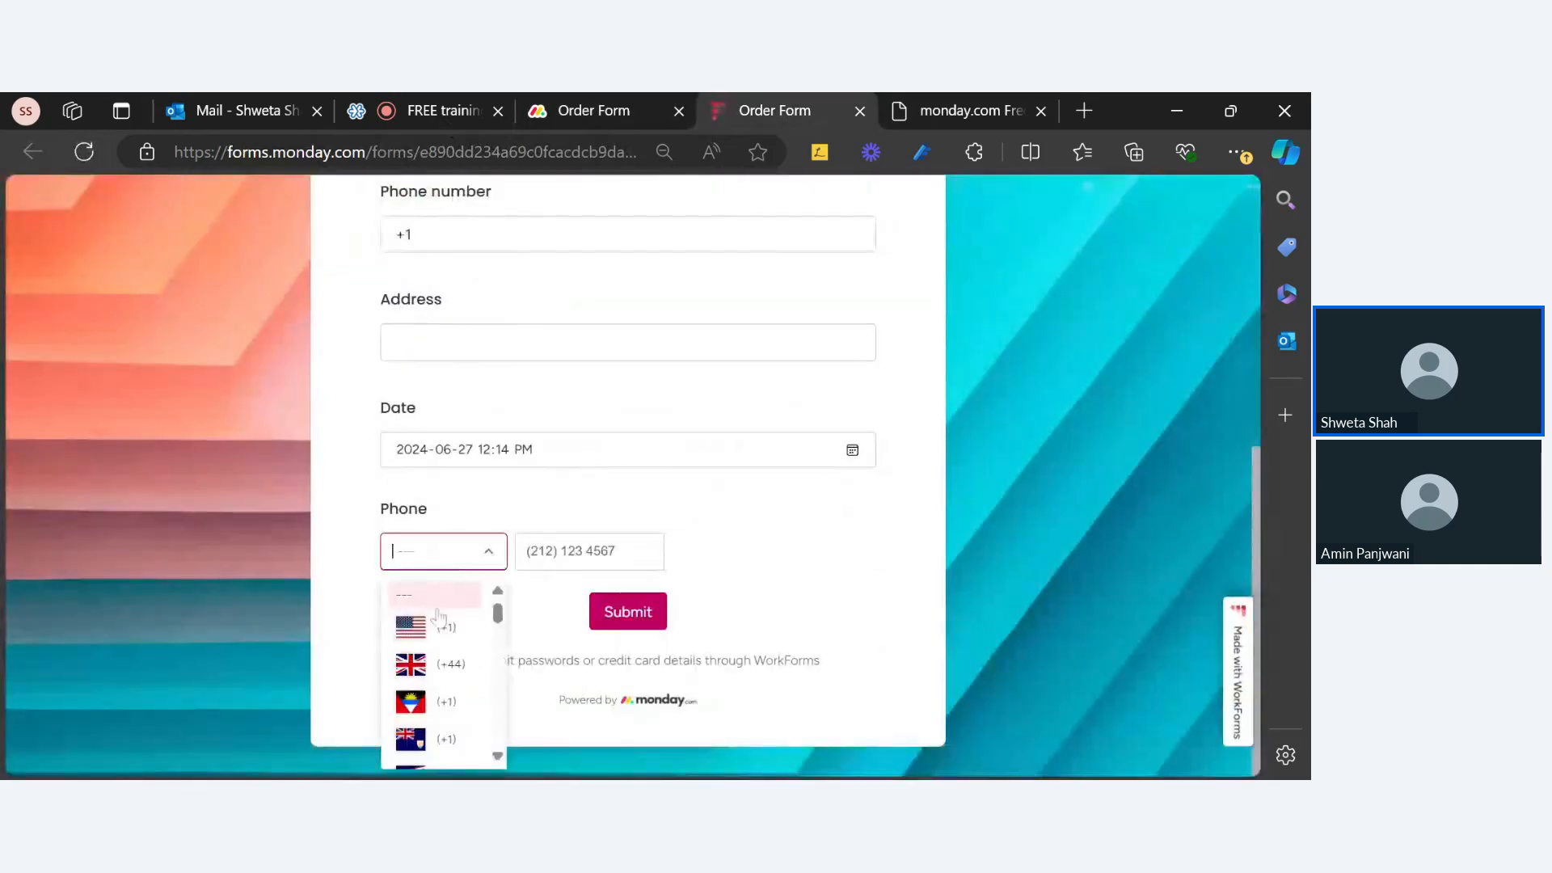
scroll(452, 669, "down", 5)
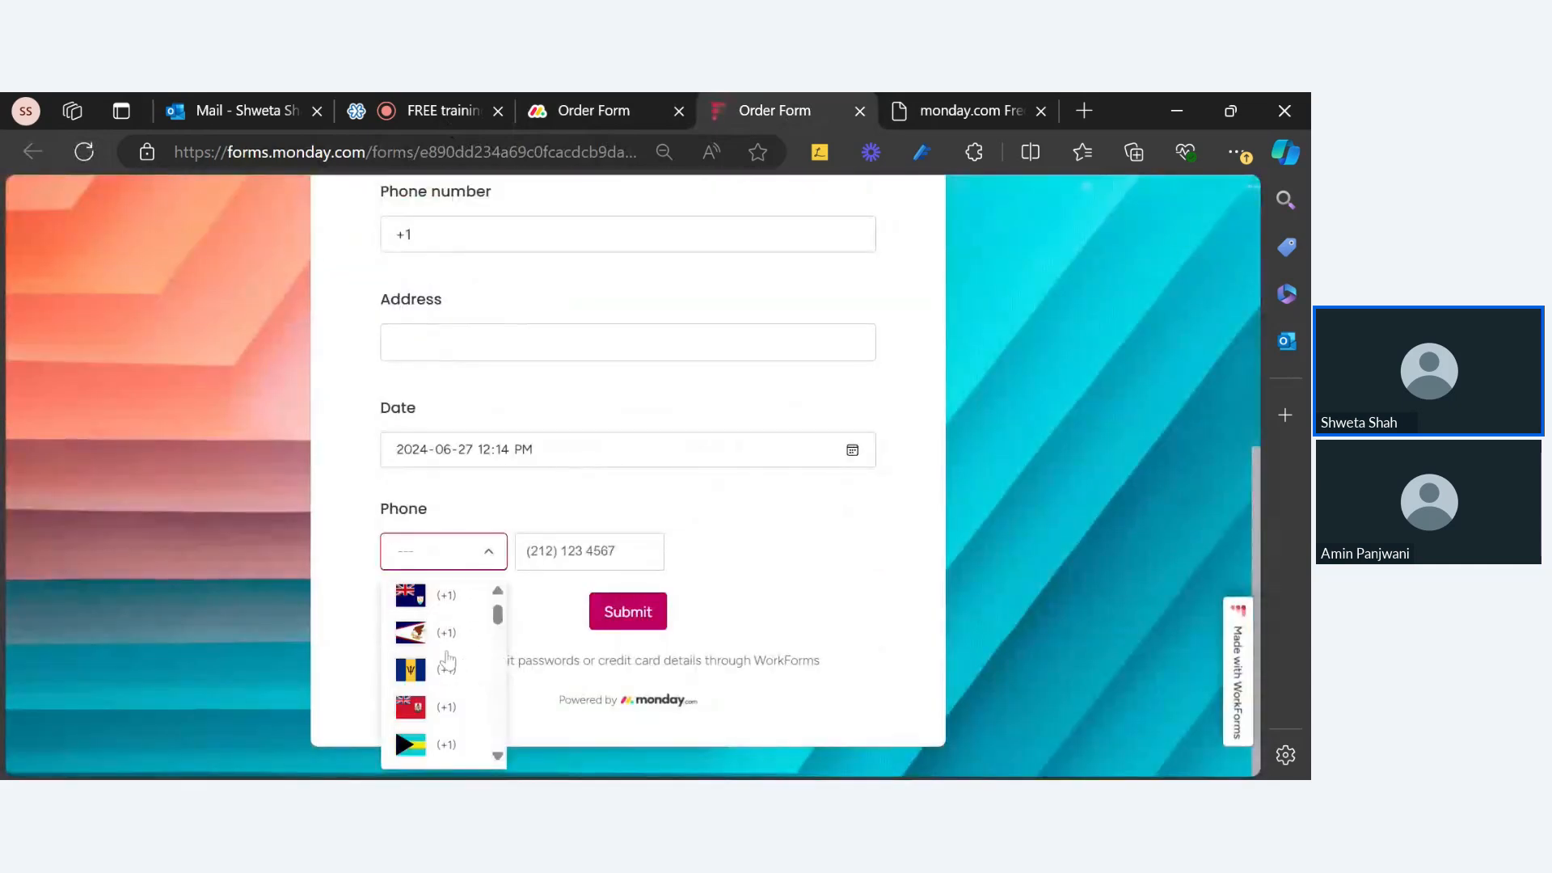
type("can")
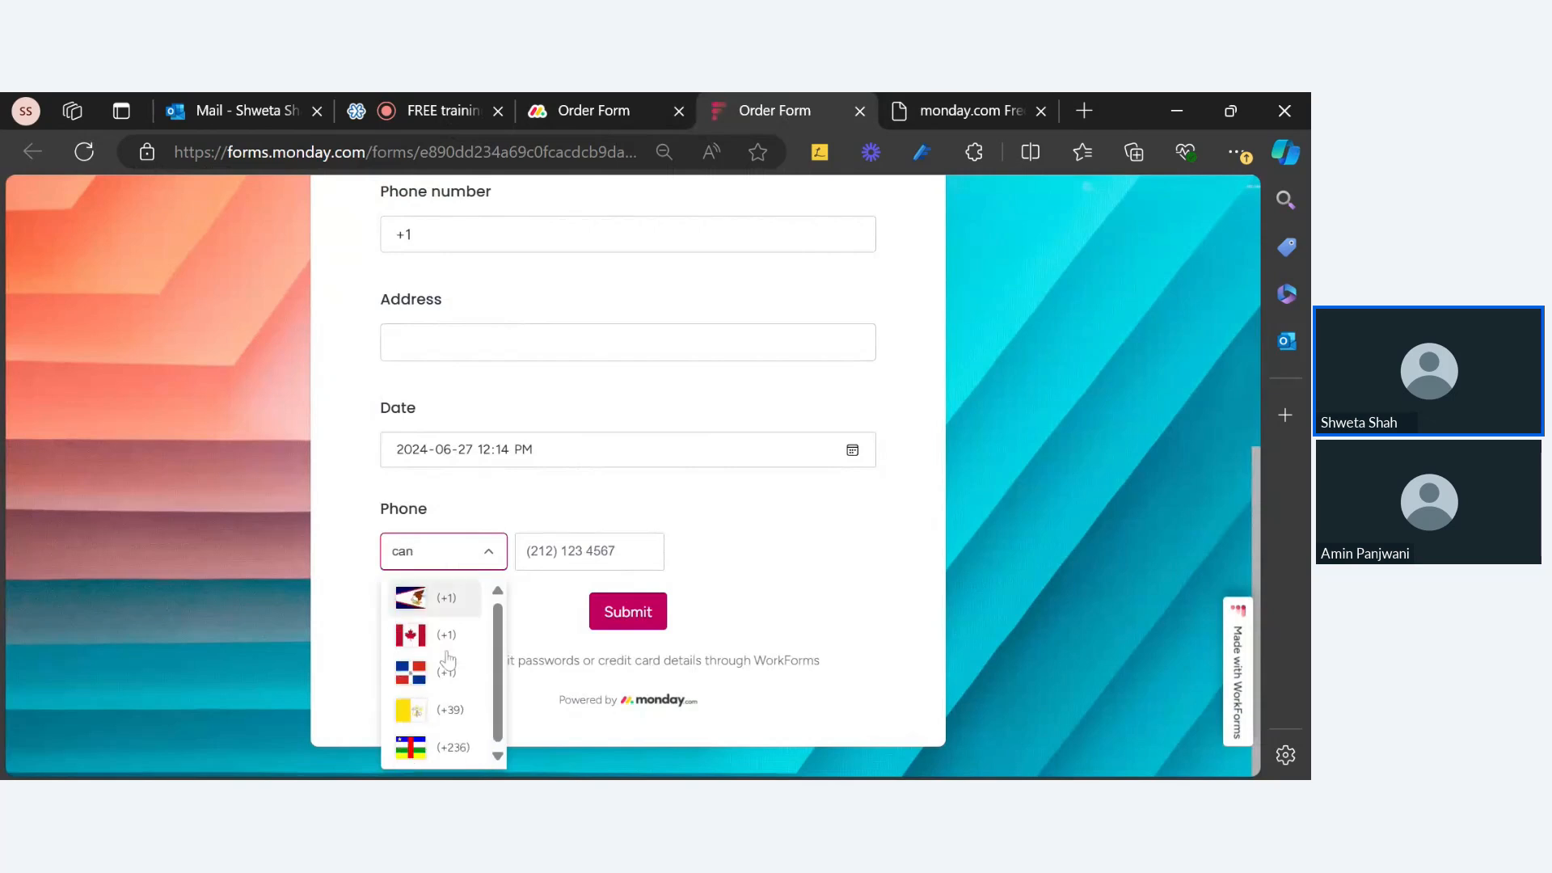
left_click(447, 636)
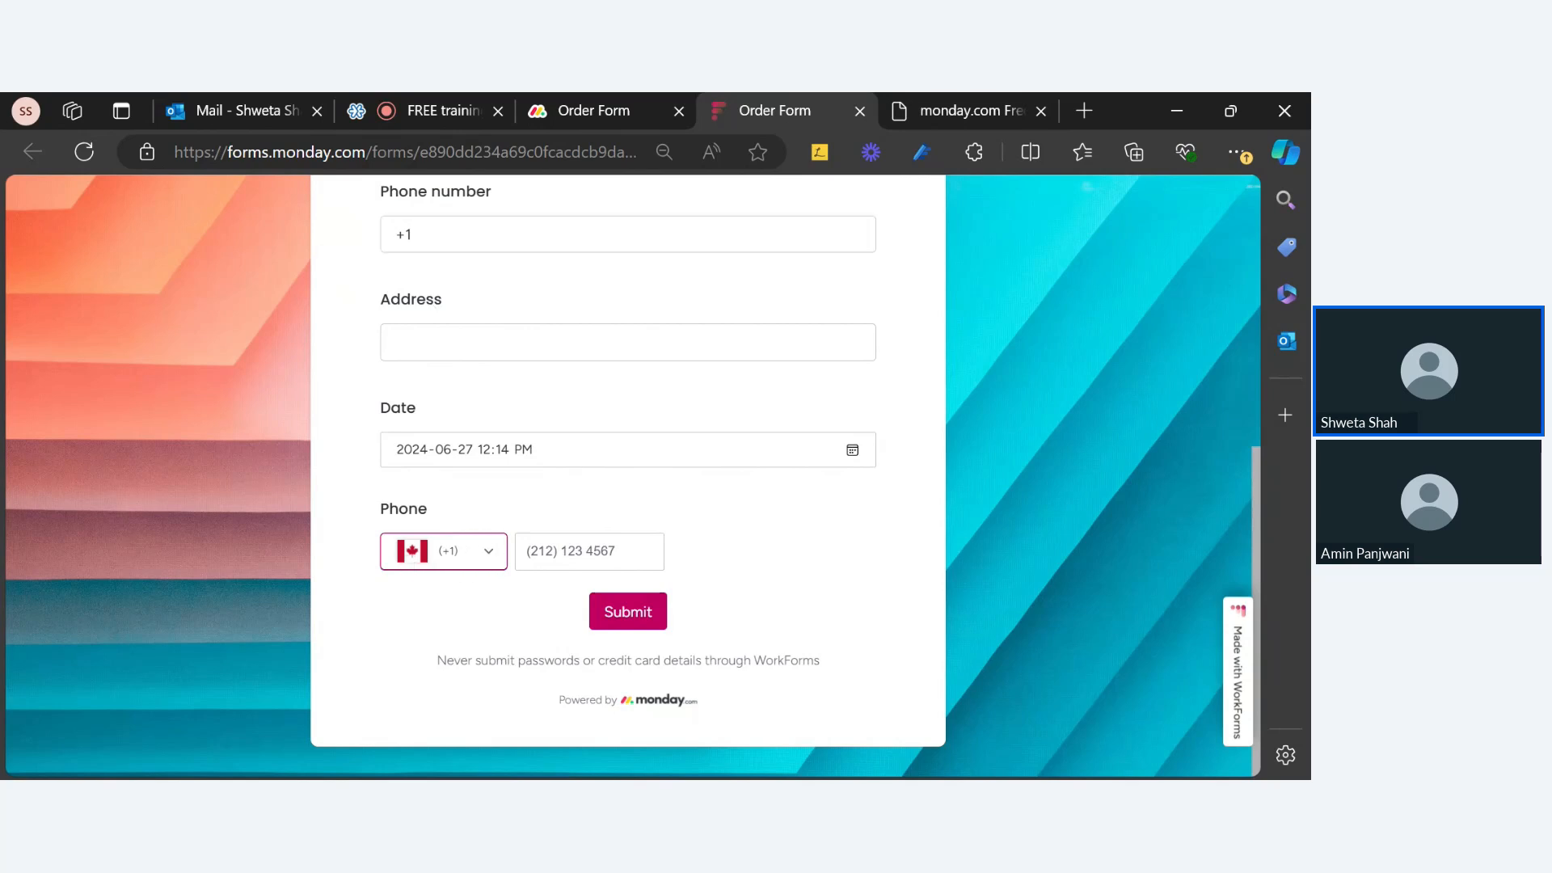
left_click(436, 557)
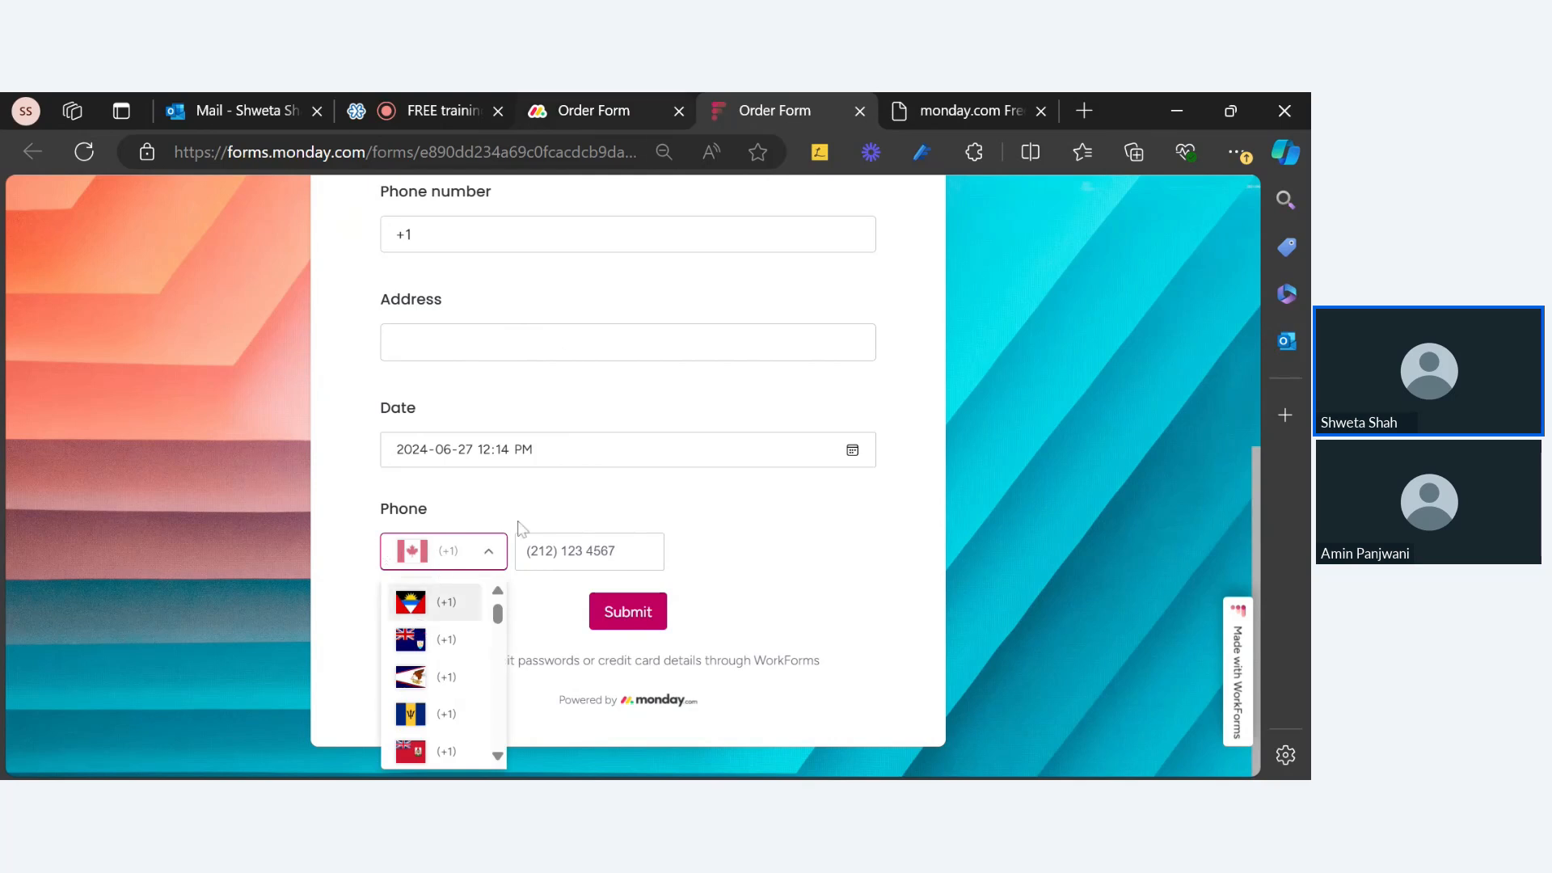
left_click(568, 106)
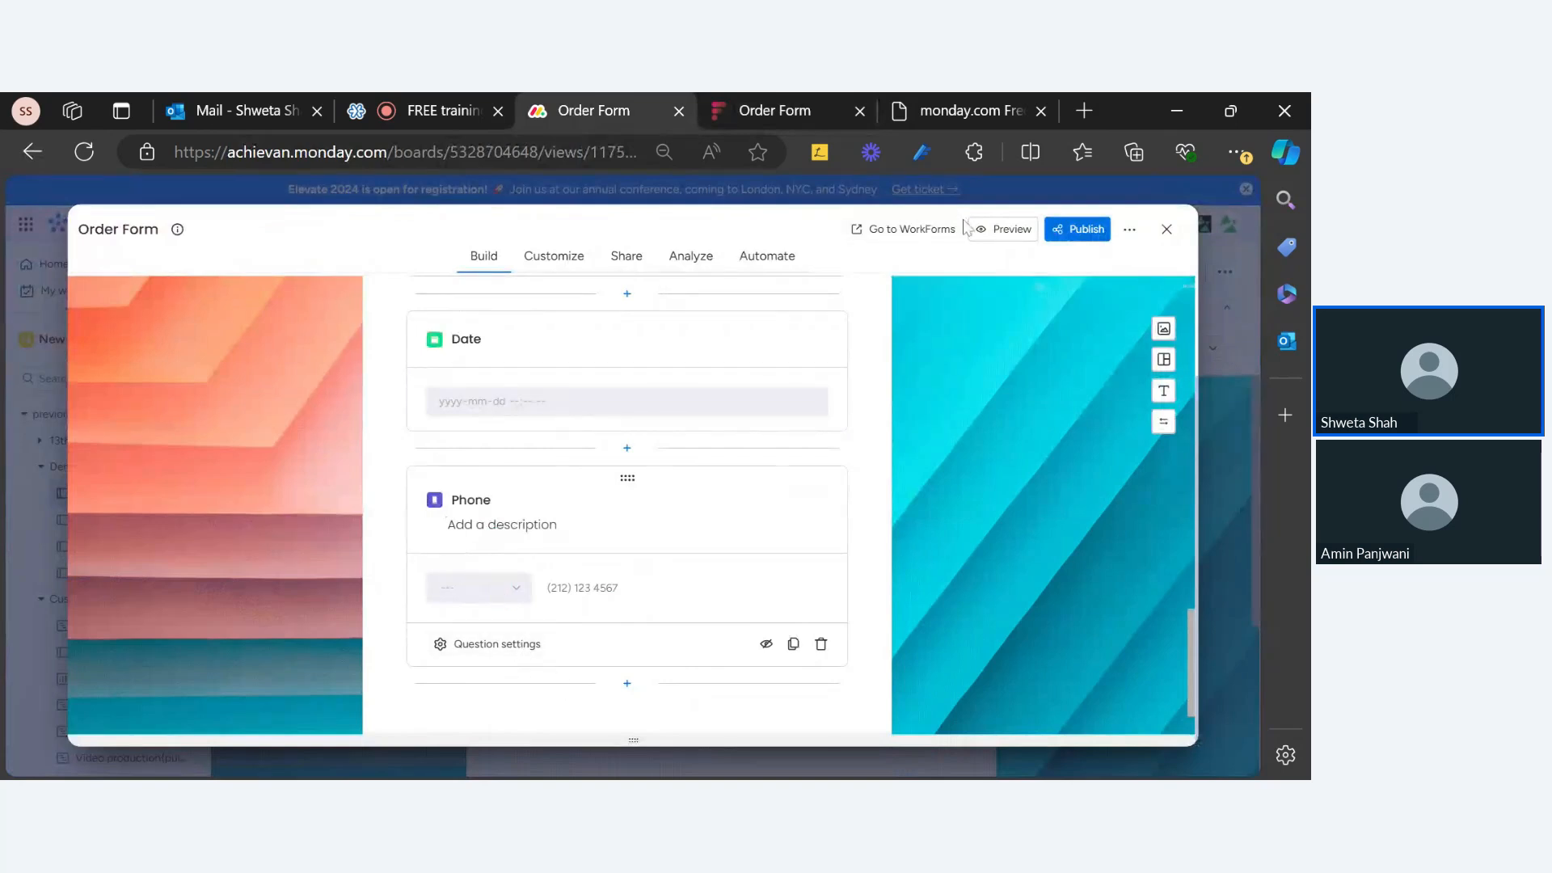
Step: Turn off the Phone question's pre-defined country prefix option in its settings
left_click(491, 647)
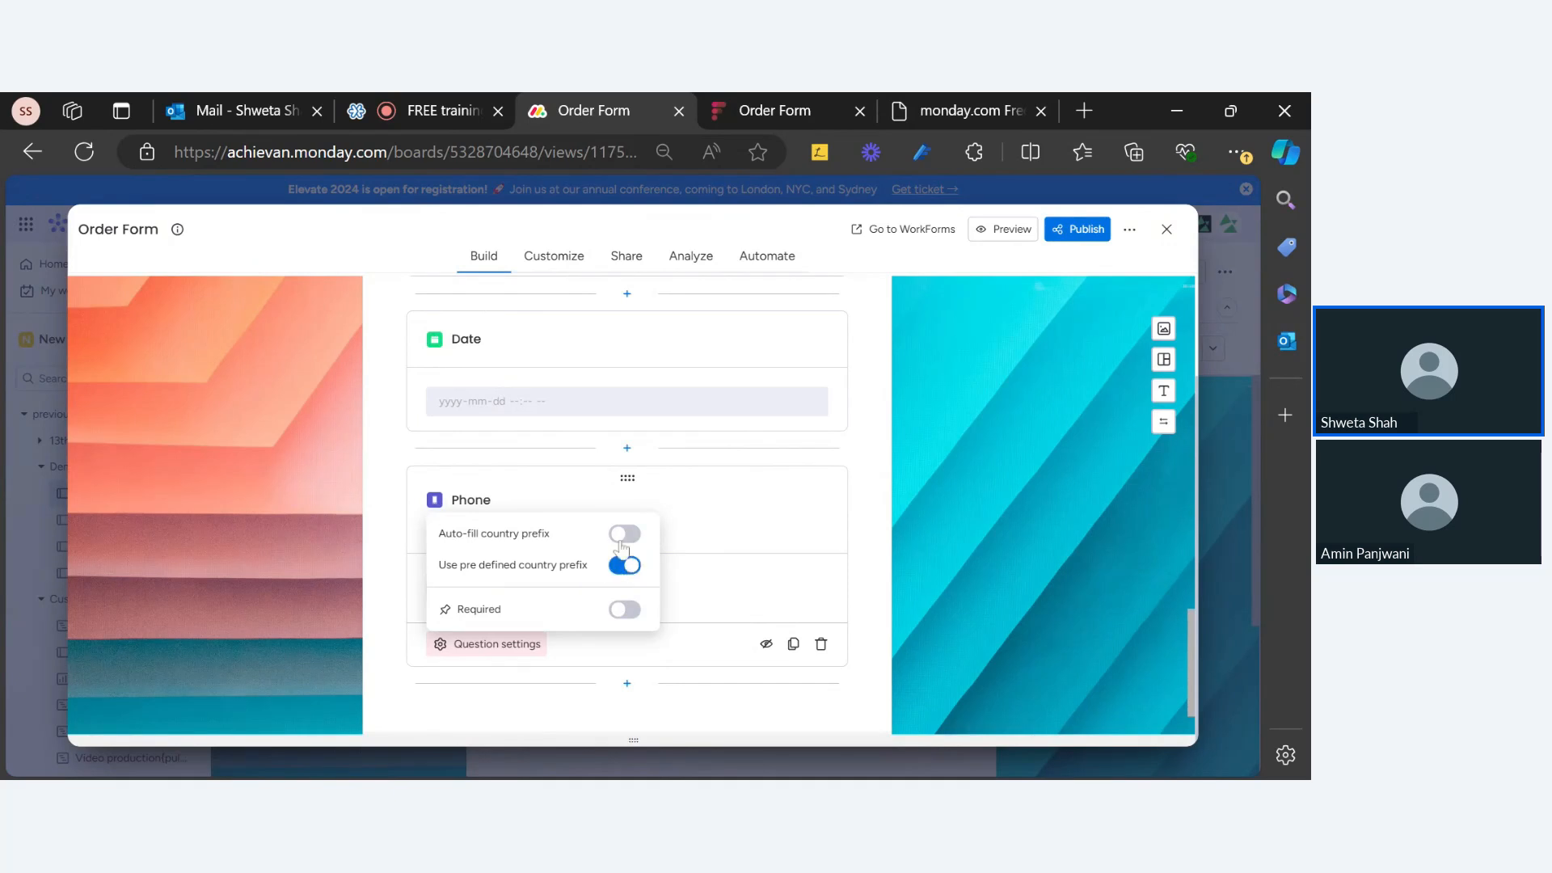
left_click(623, 537)
left_click(679, 564)
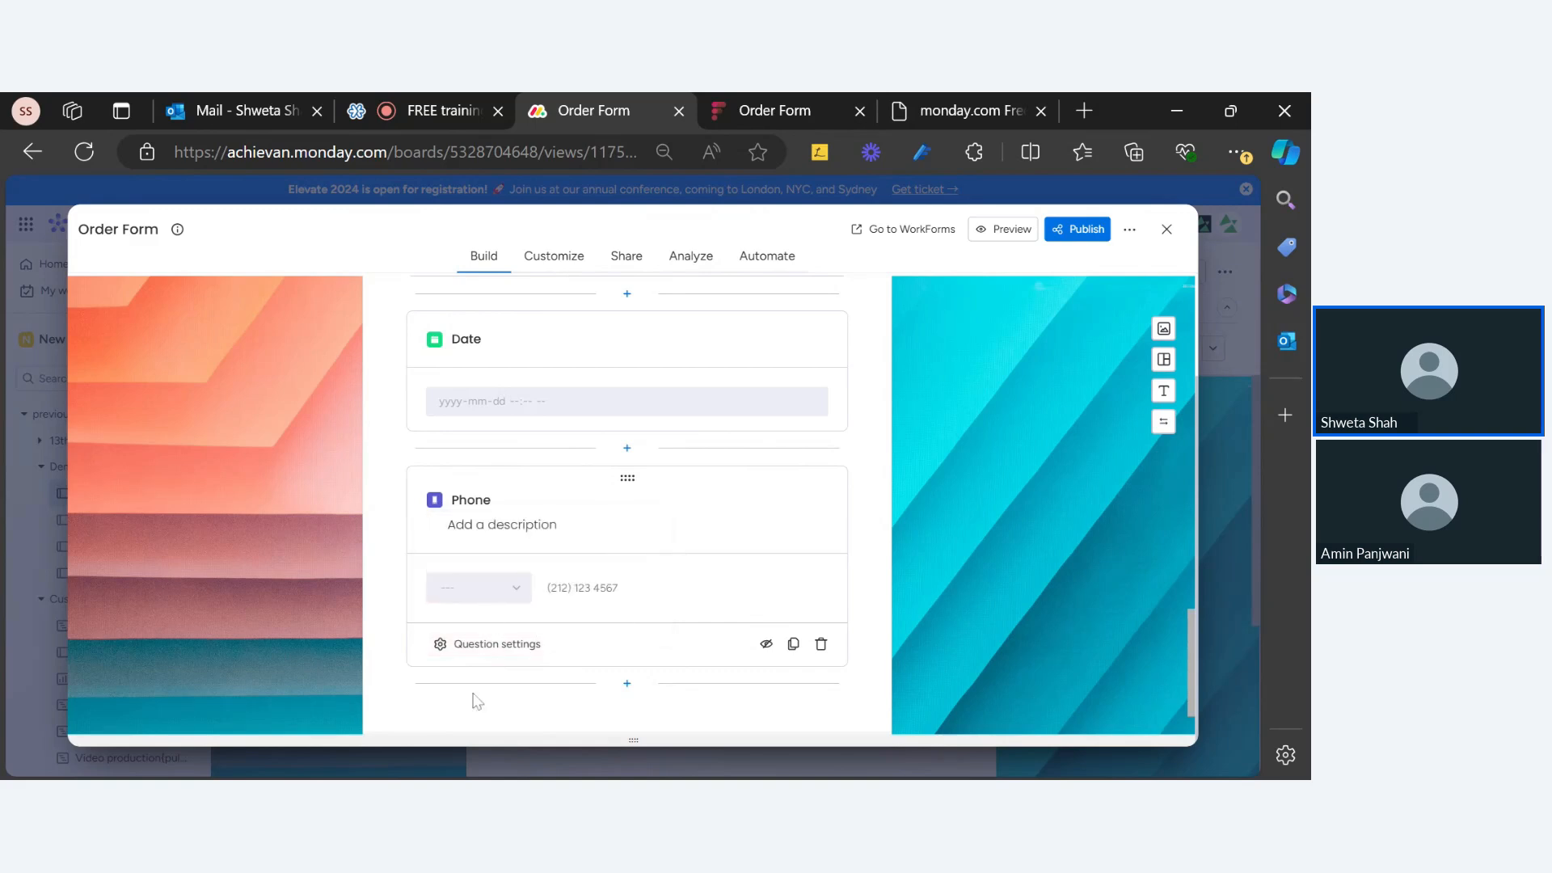
left_click(494, 646)
left_click(625, 535)
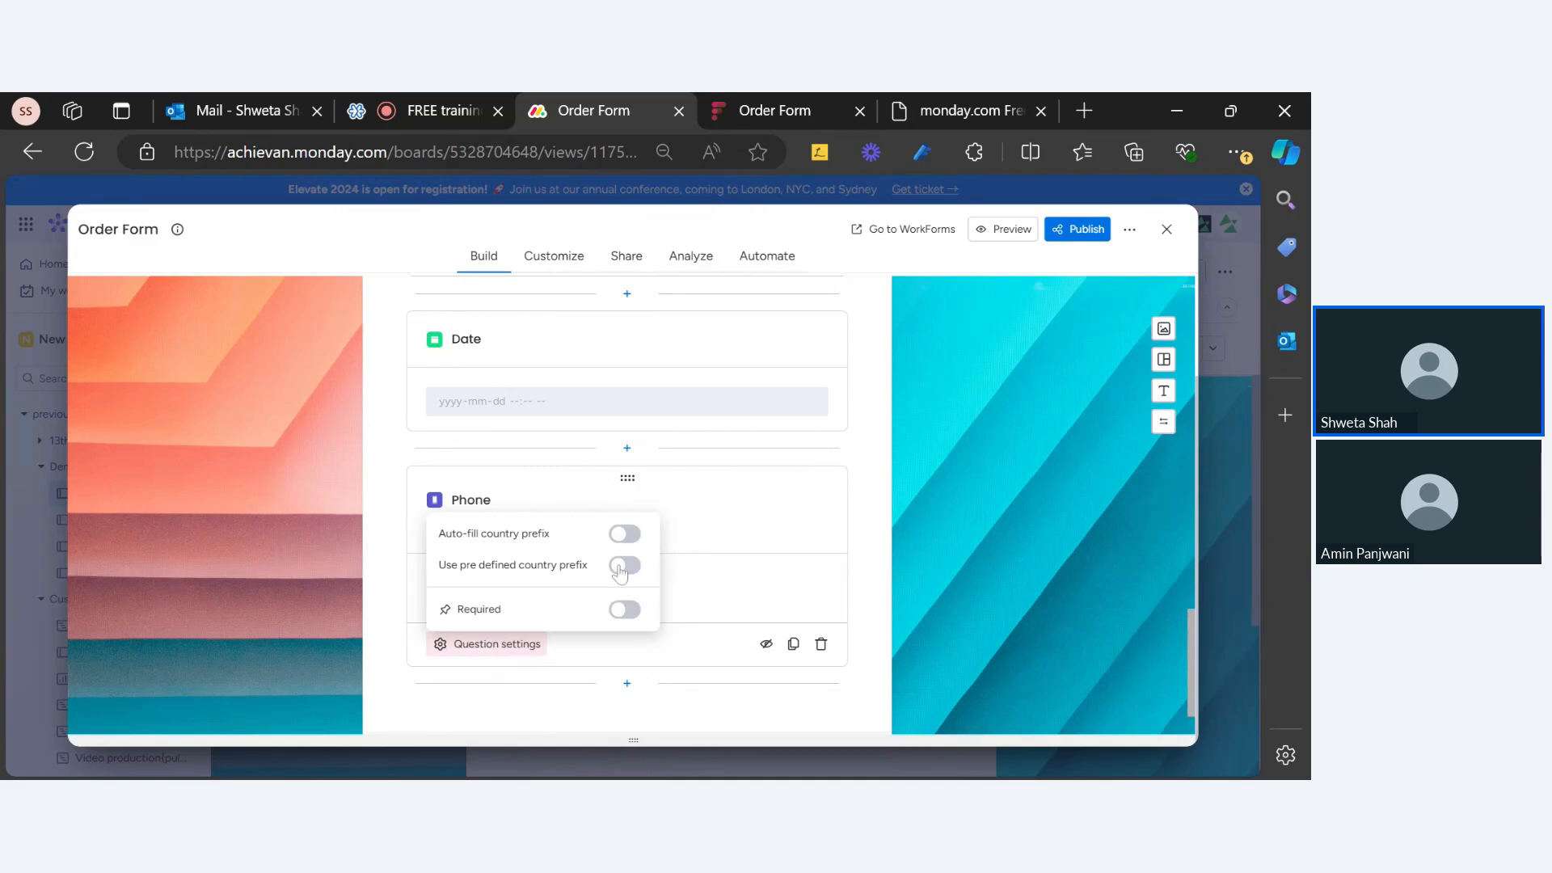
left_click(680, 591)
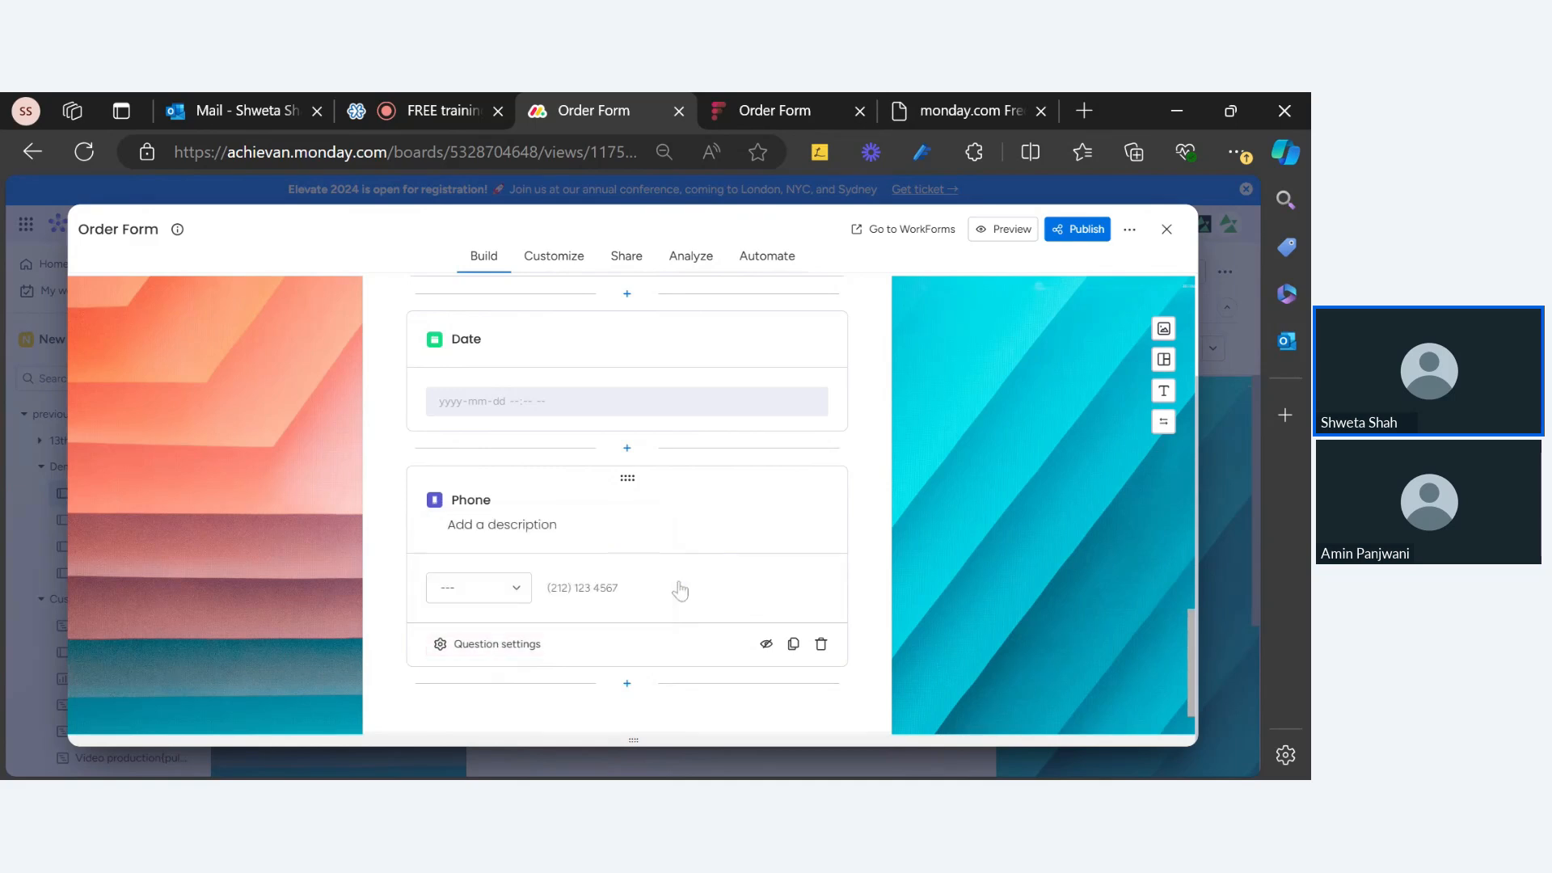
Step: Make United States (+1) the Phone question's default country prefix
left_click(507, 591)
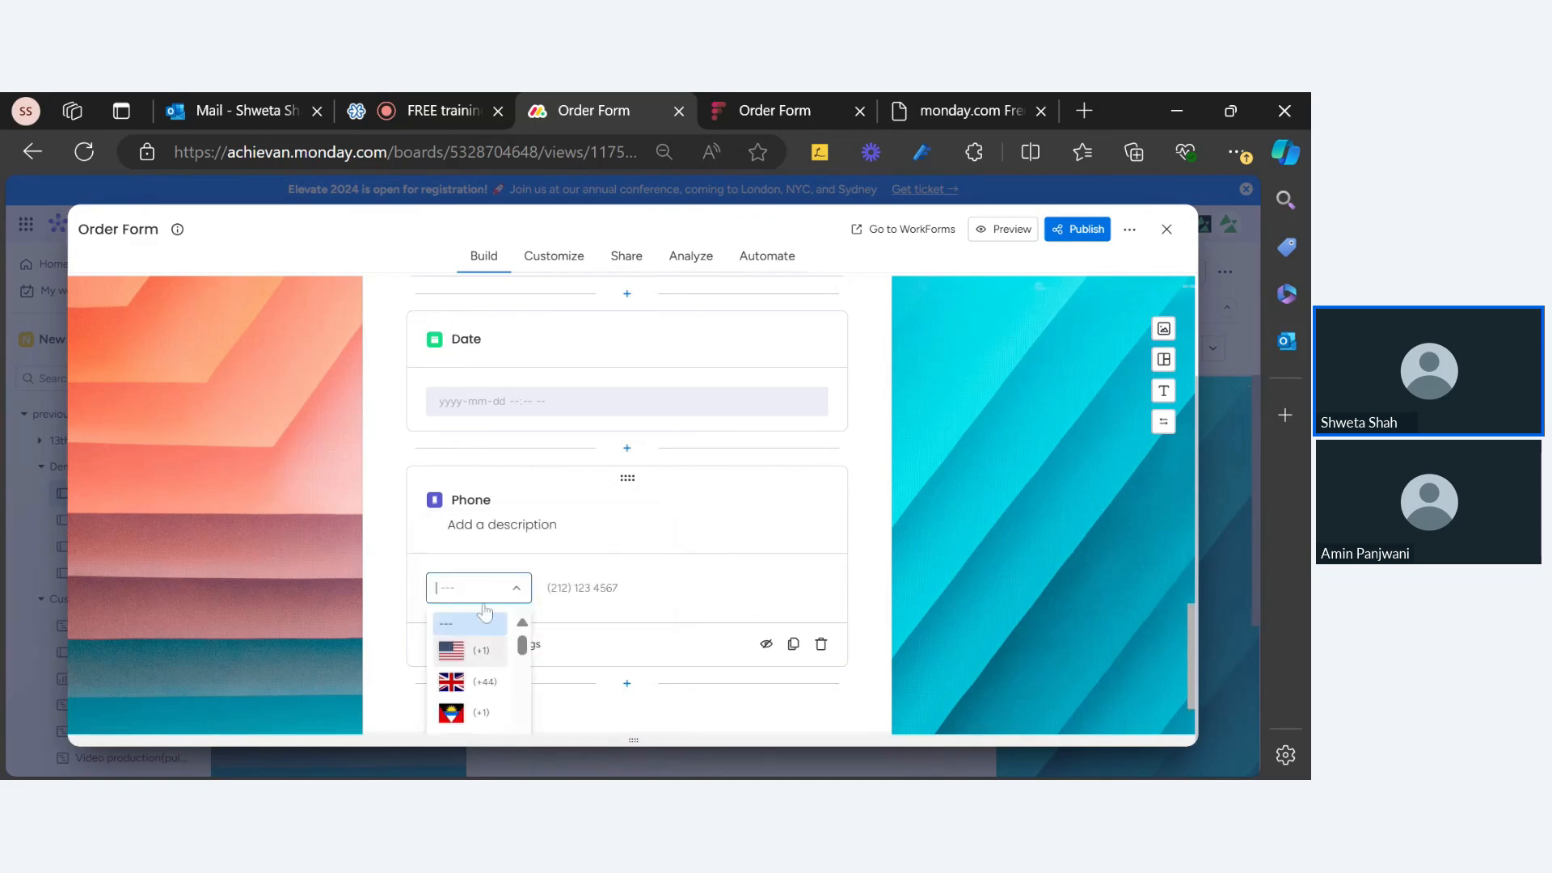
type("ca")
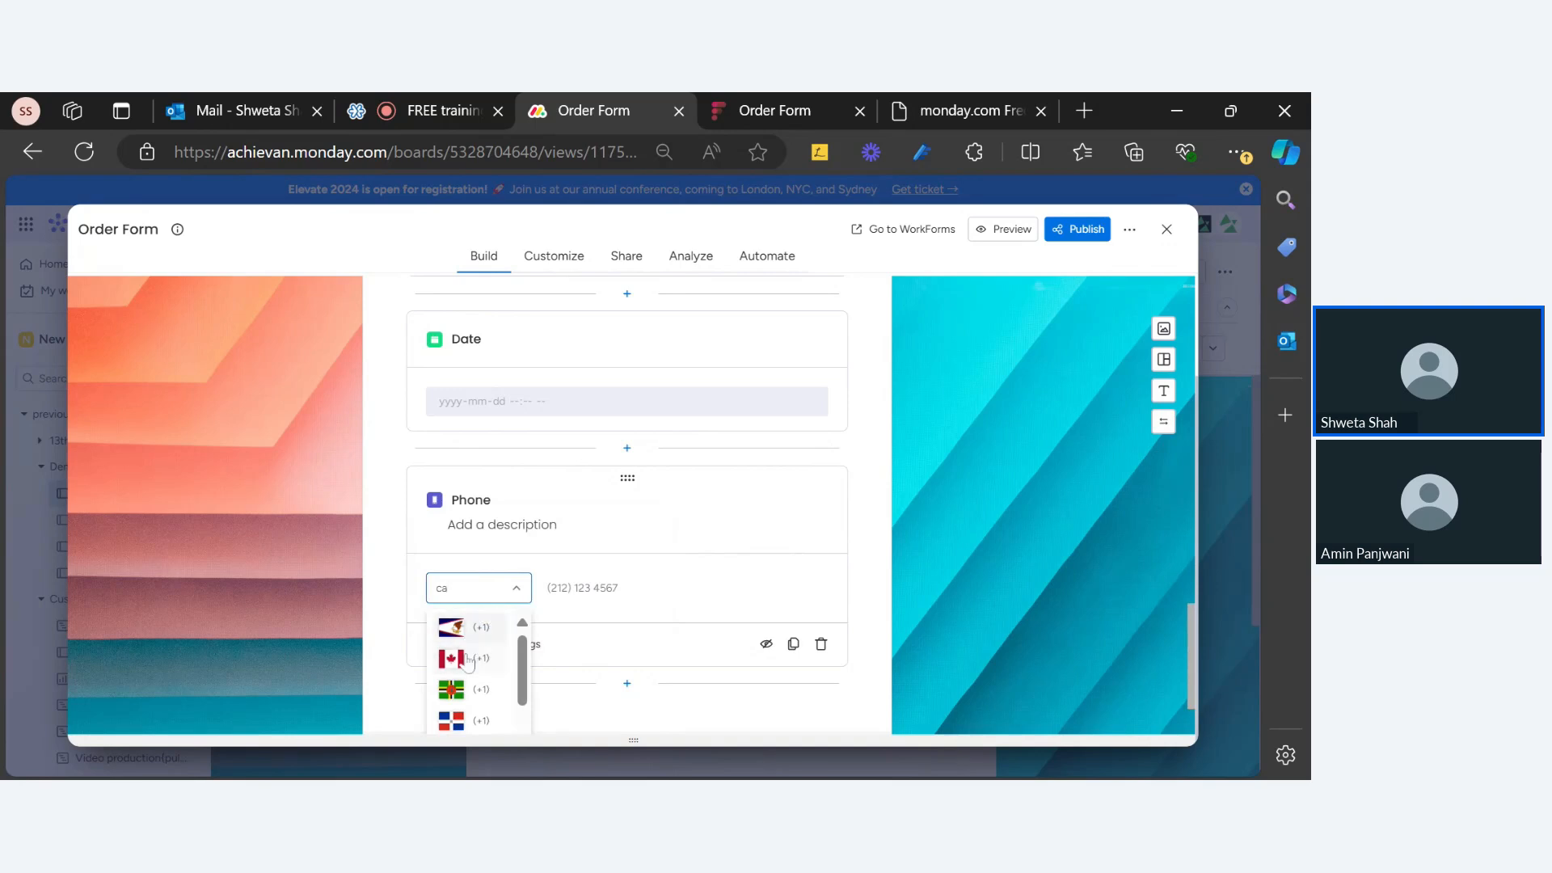
key("BackSpace")
key("BackSpace")
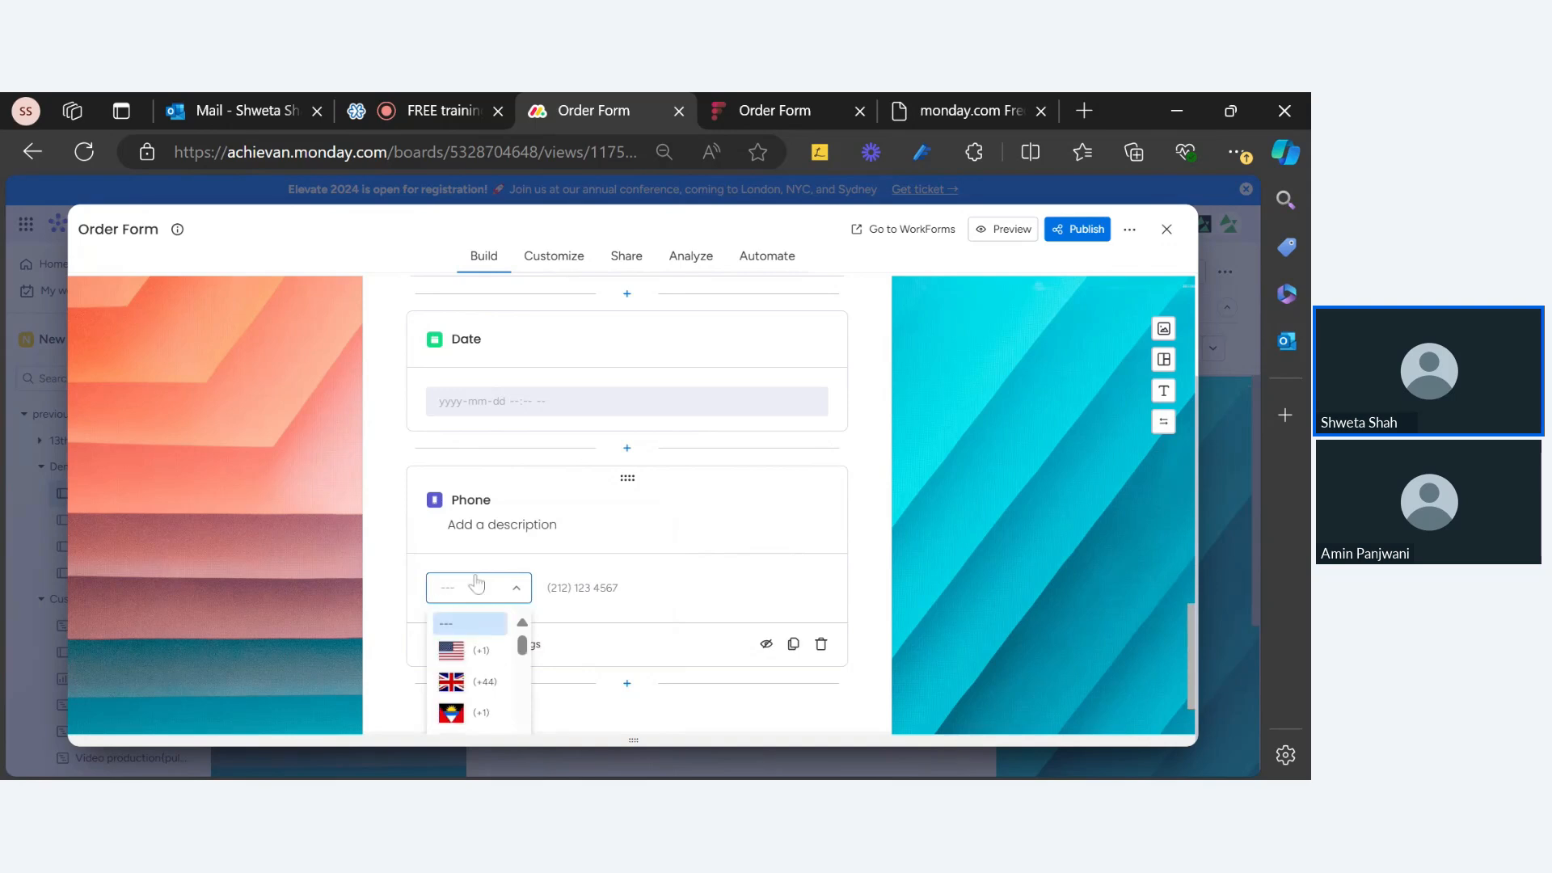
type("us")
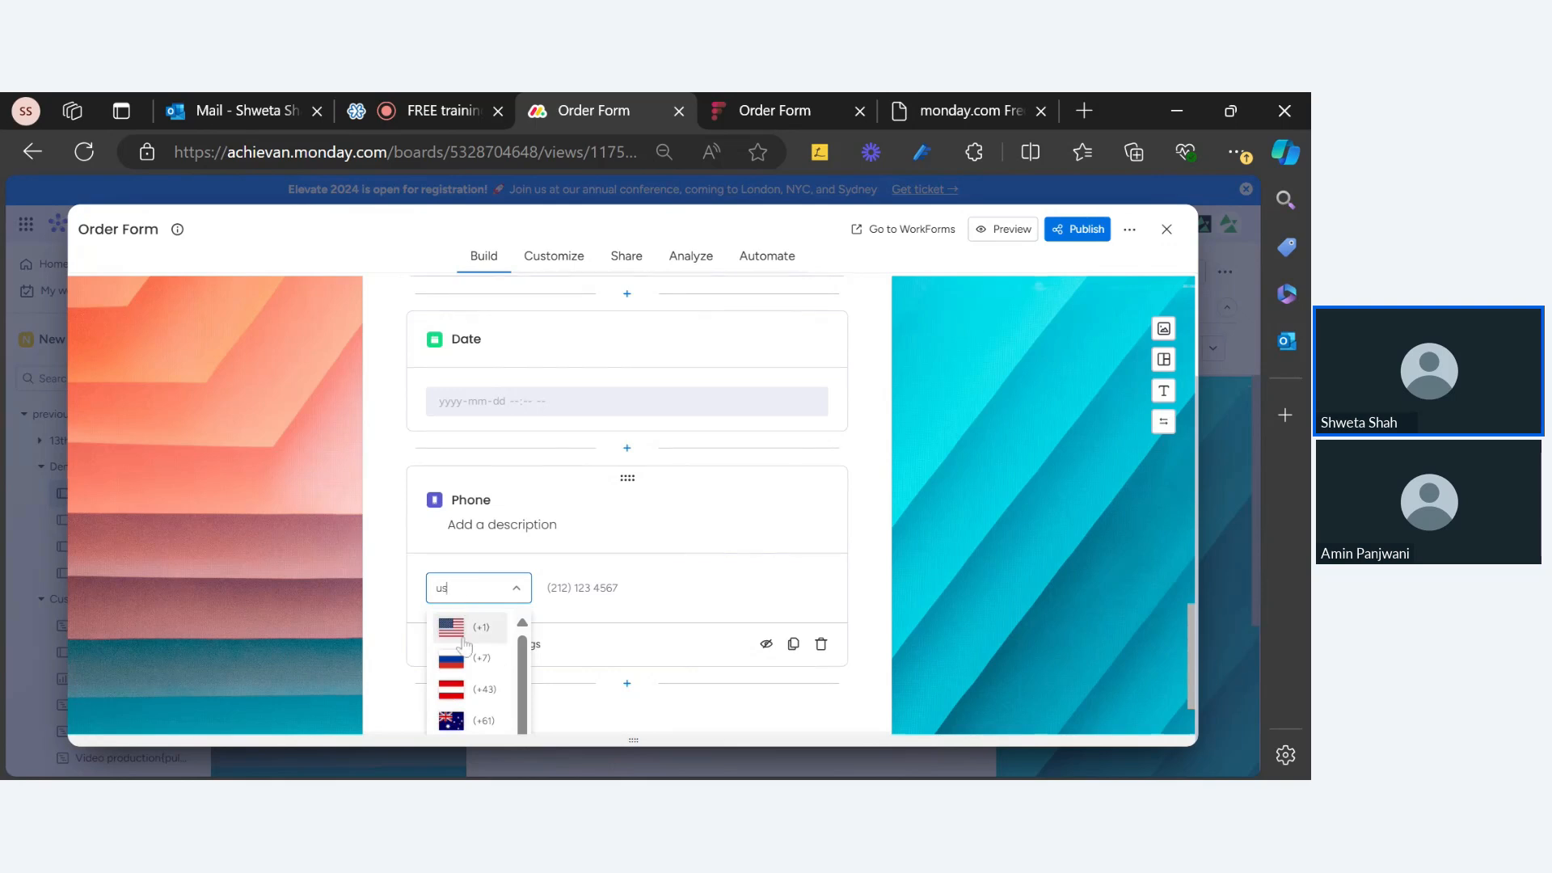
left_click(471, 628)
left_click(719, 568)
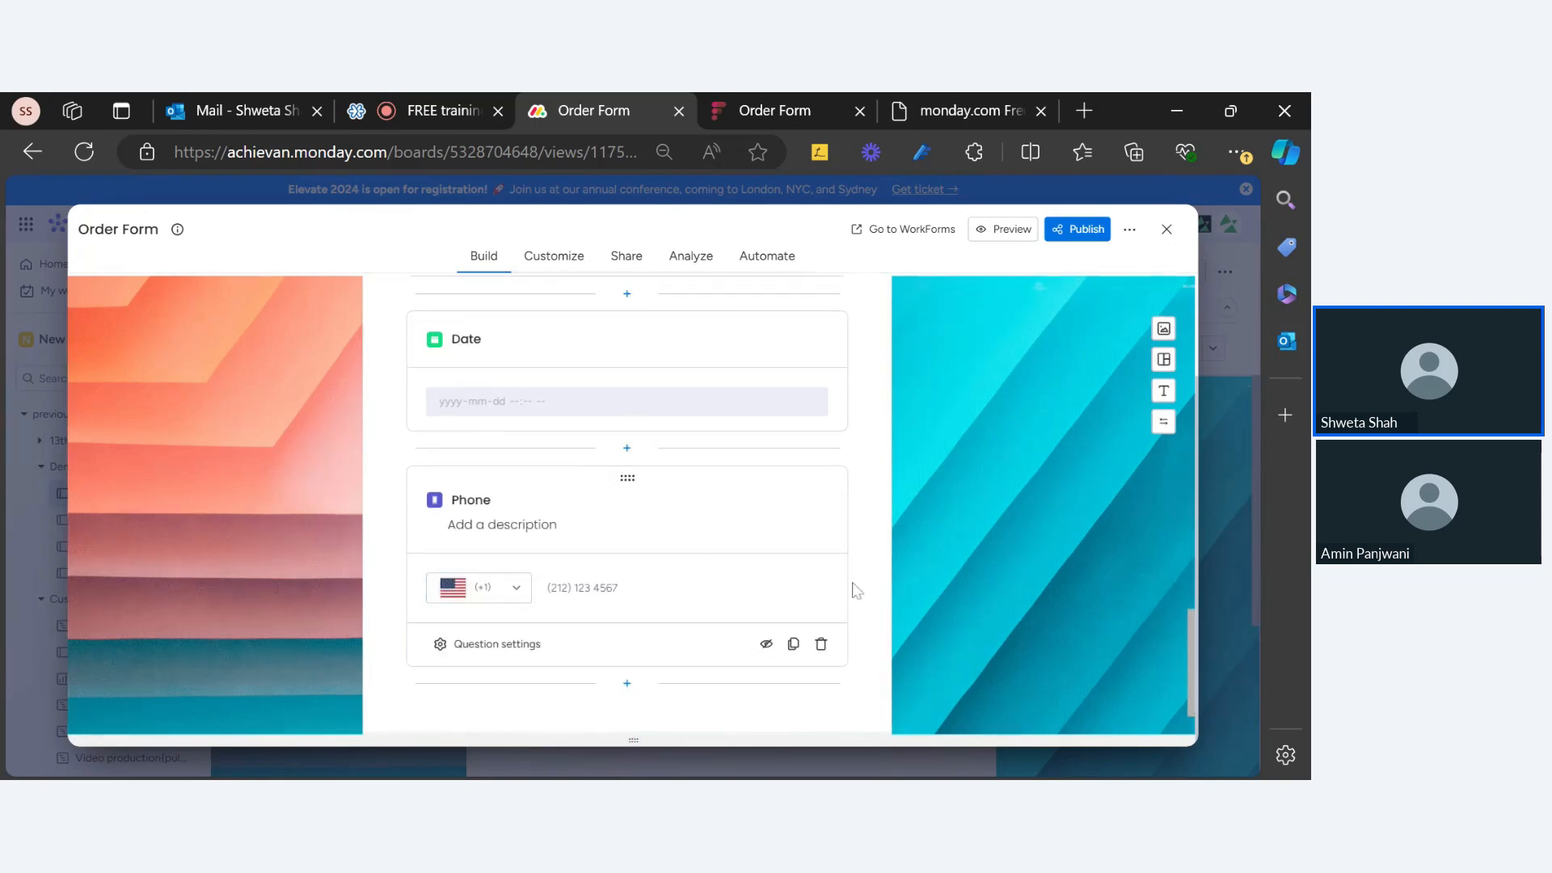
left_click(803, 101)
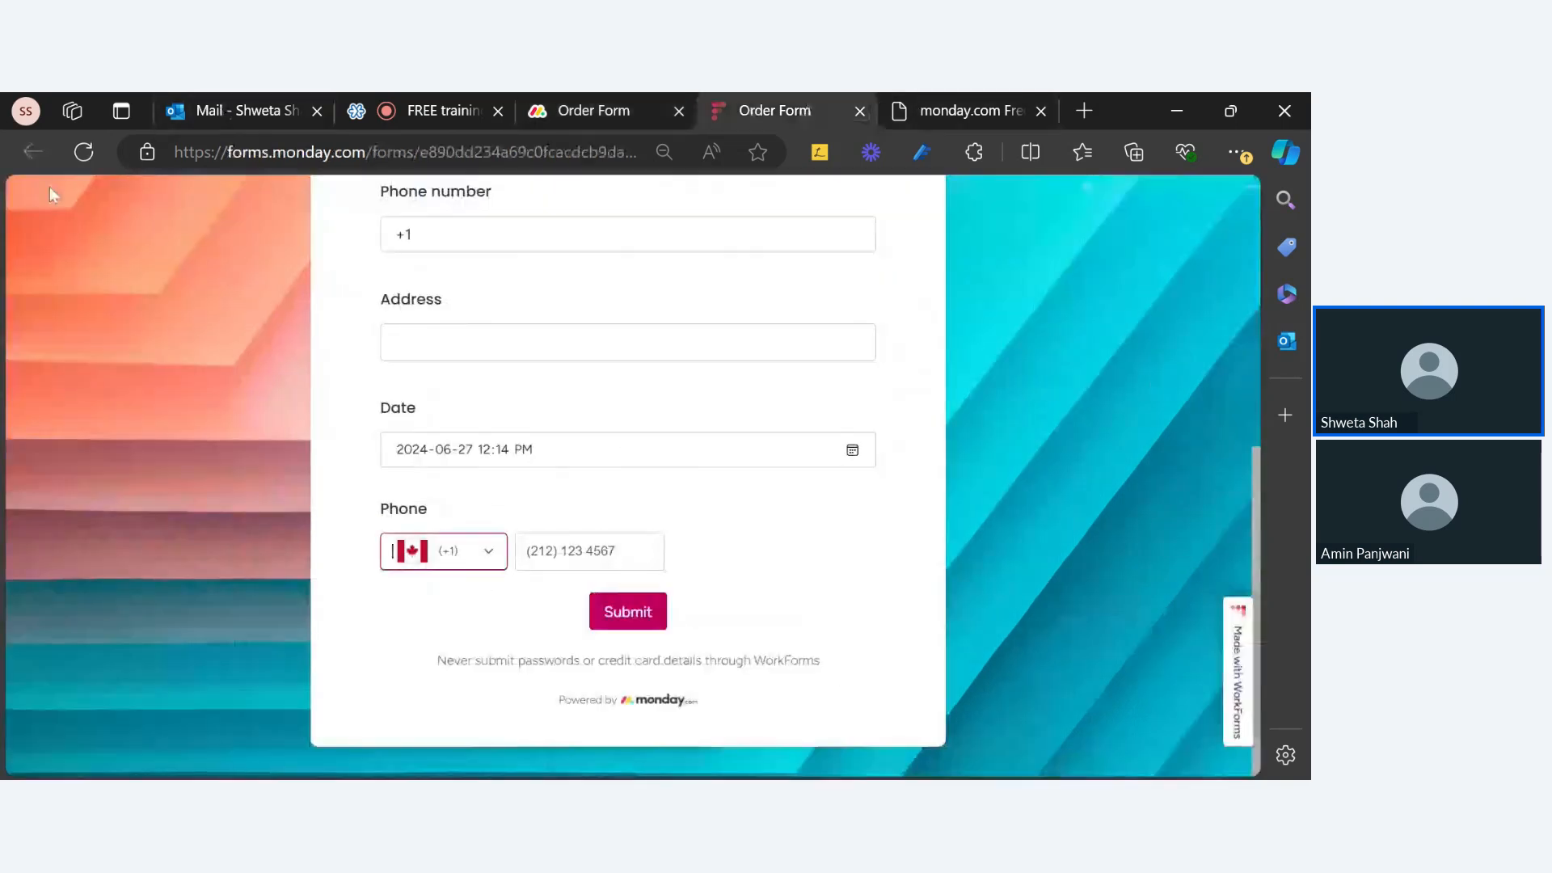
Step: Reload the live Order Form, keep saved answers, and verify Phone defaults to US (+1)
left_click(441, 557)
left_click(83, 159)
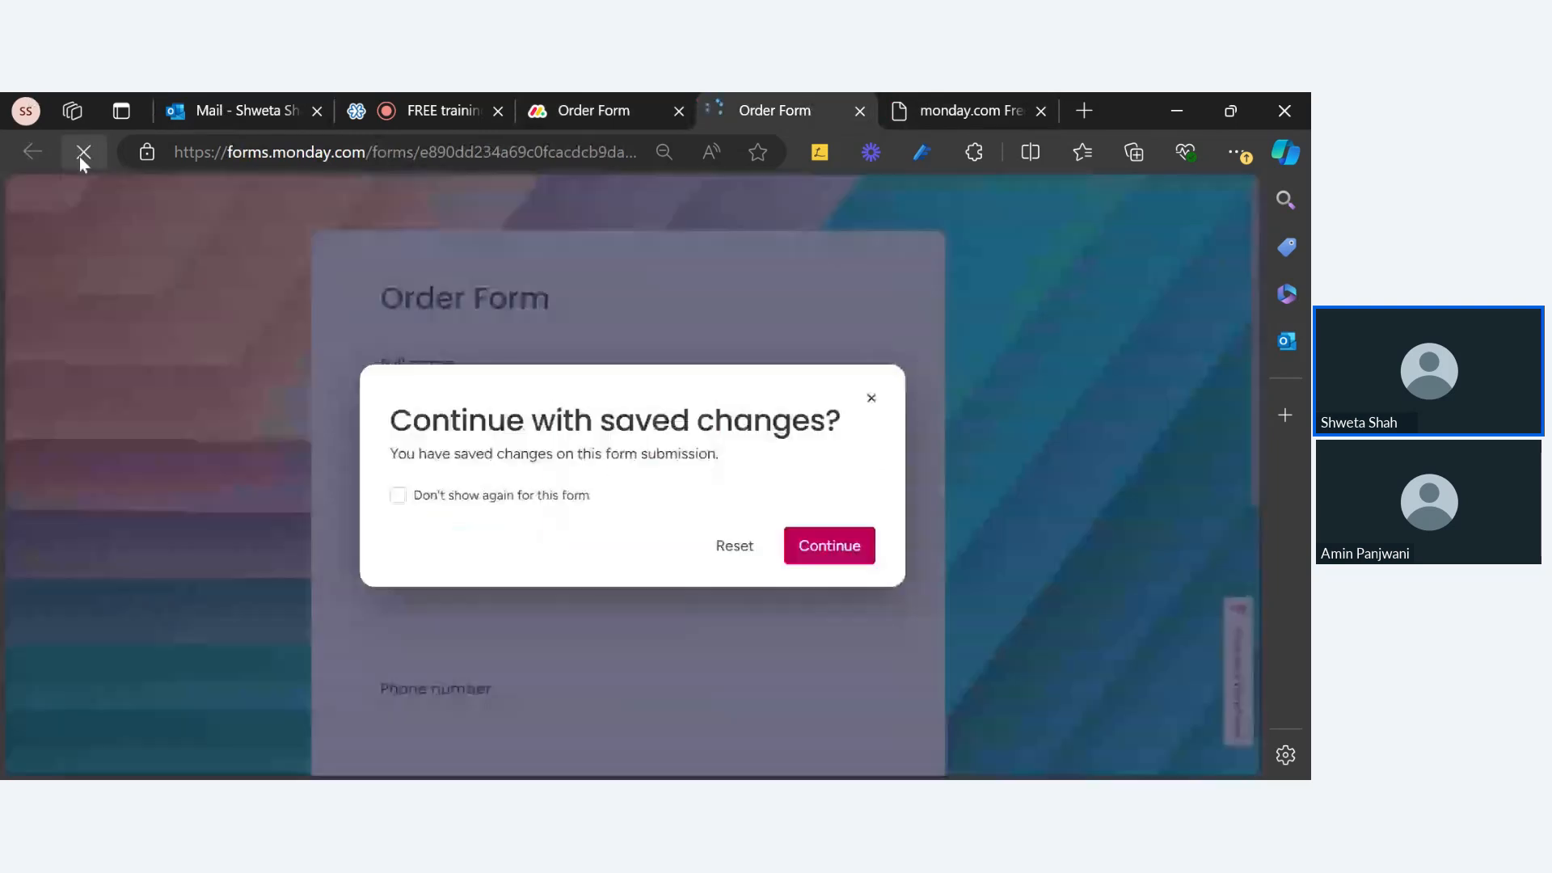
left_click(830, 546)
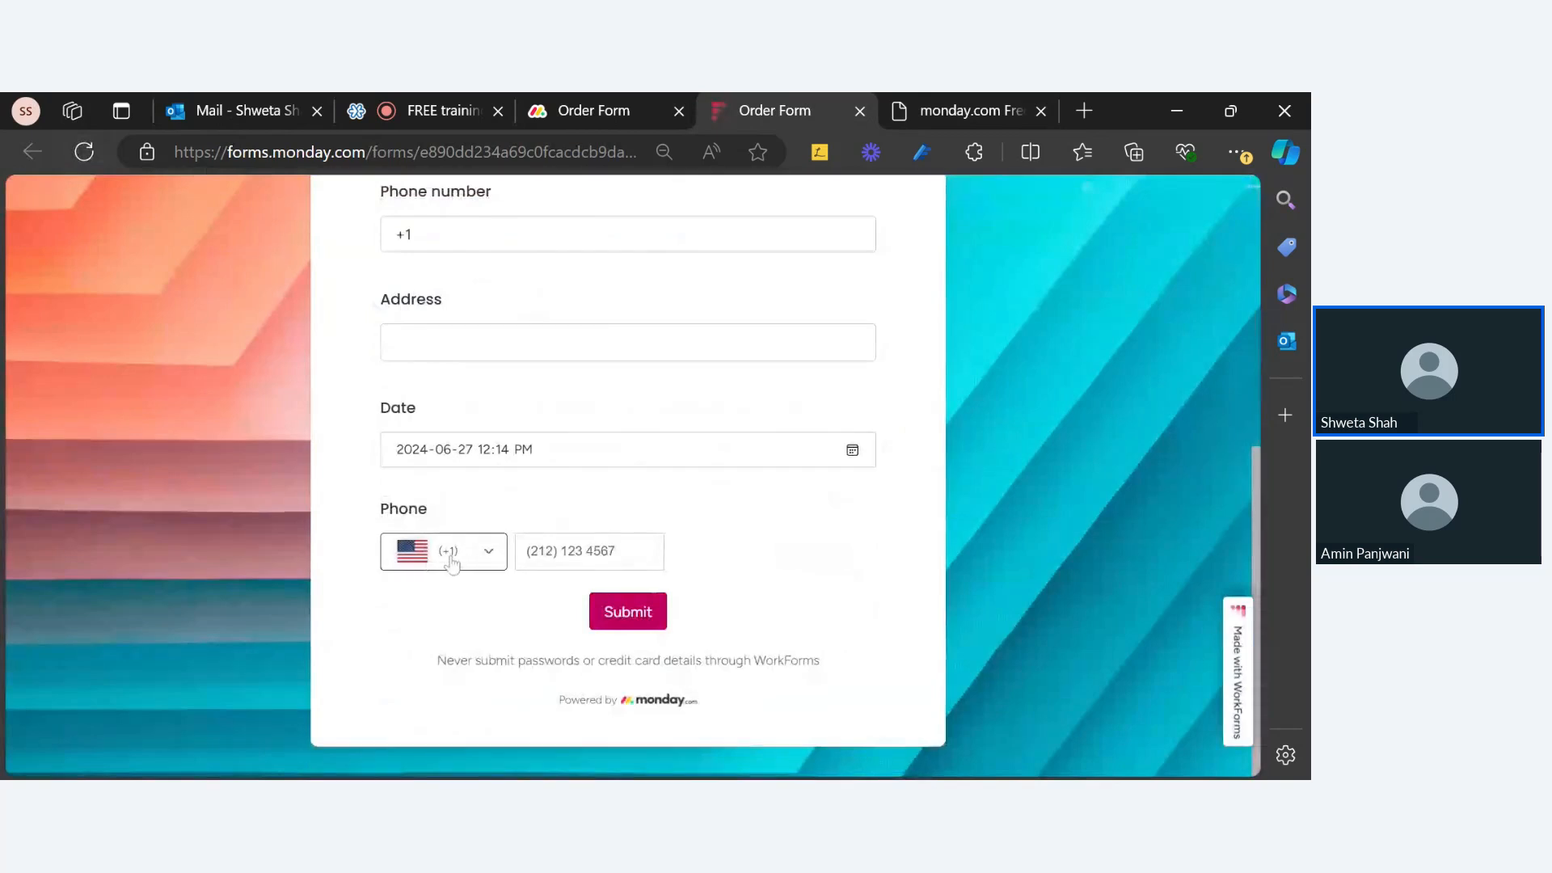
scroll(544, 461, "up", 4)
scroll(555, 478, "down", 4)
scroll(502, 364, "up", 2)
scroll(488, 315, "up", 4)
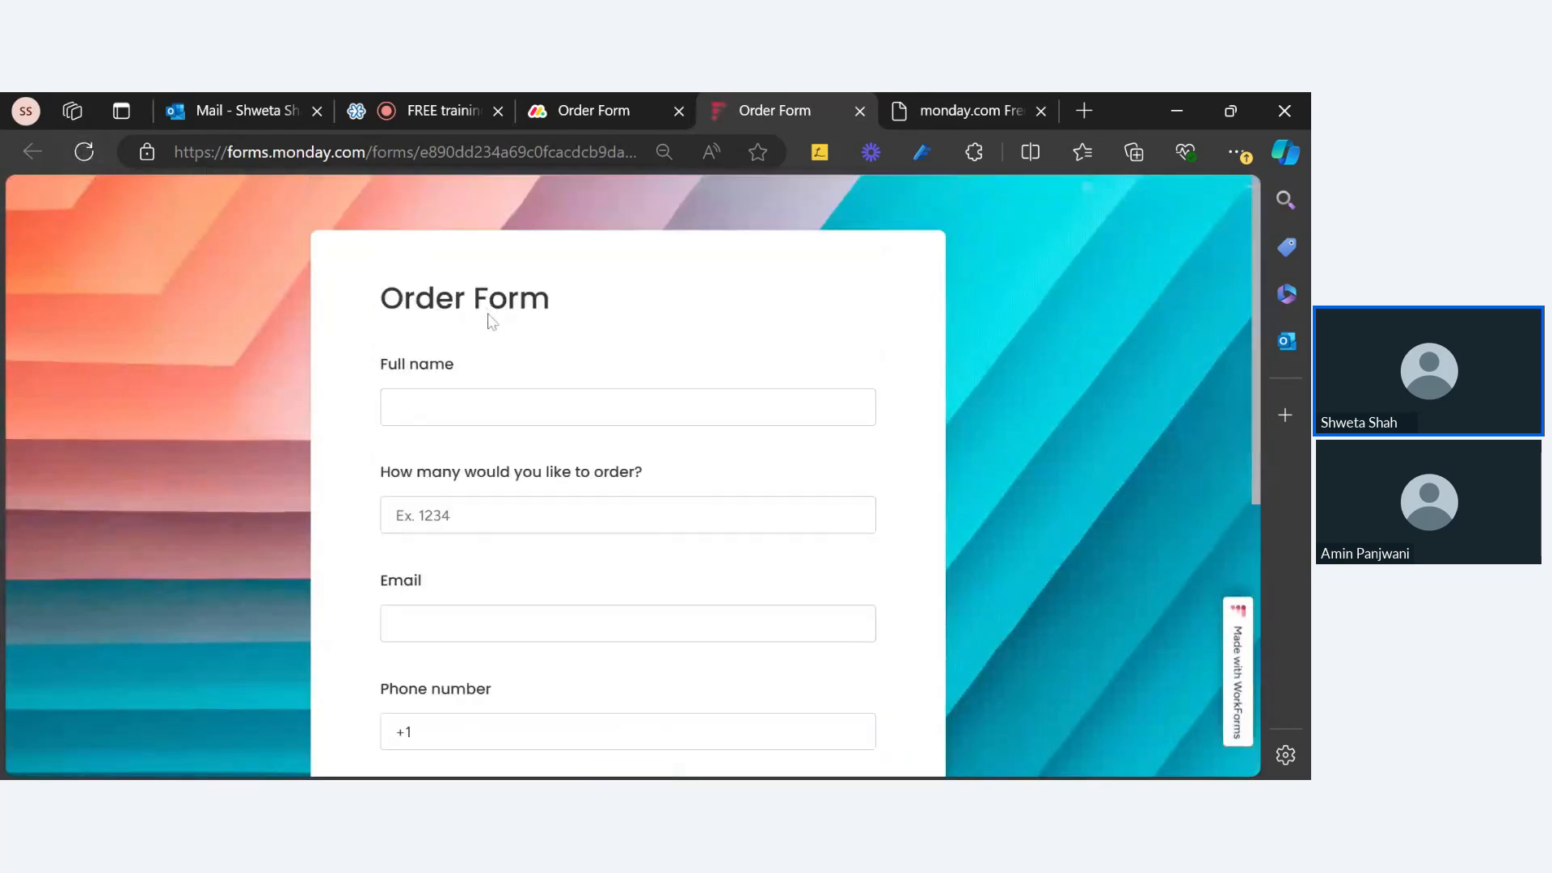
scroll(490, 331, "down", 2)
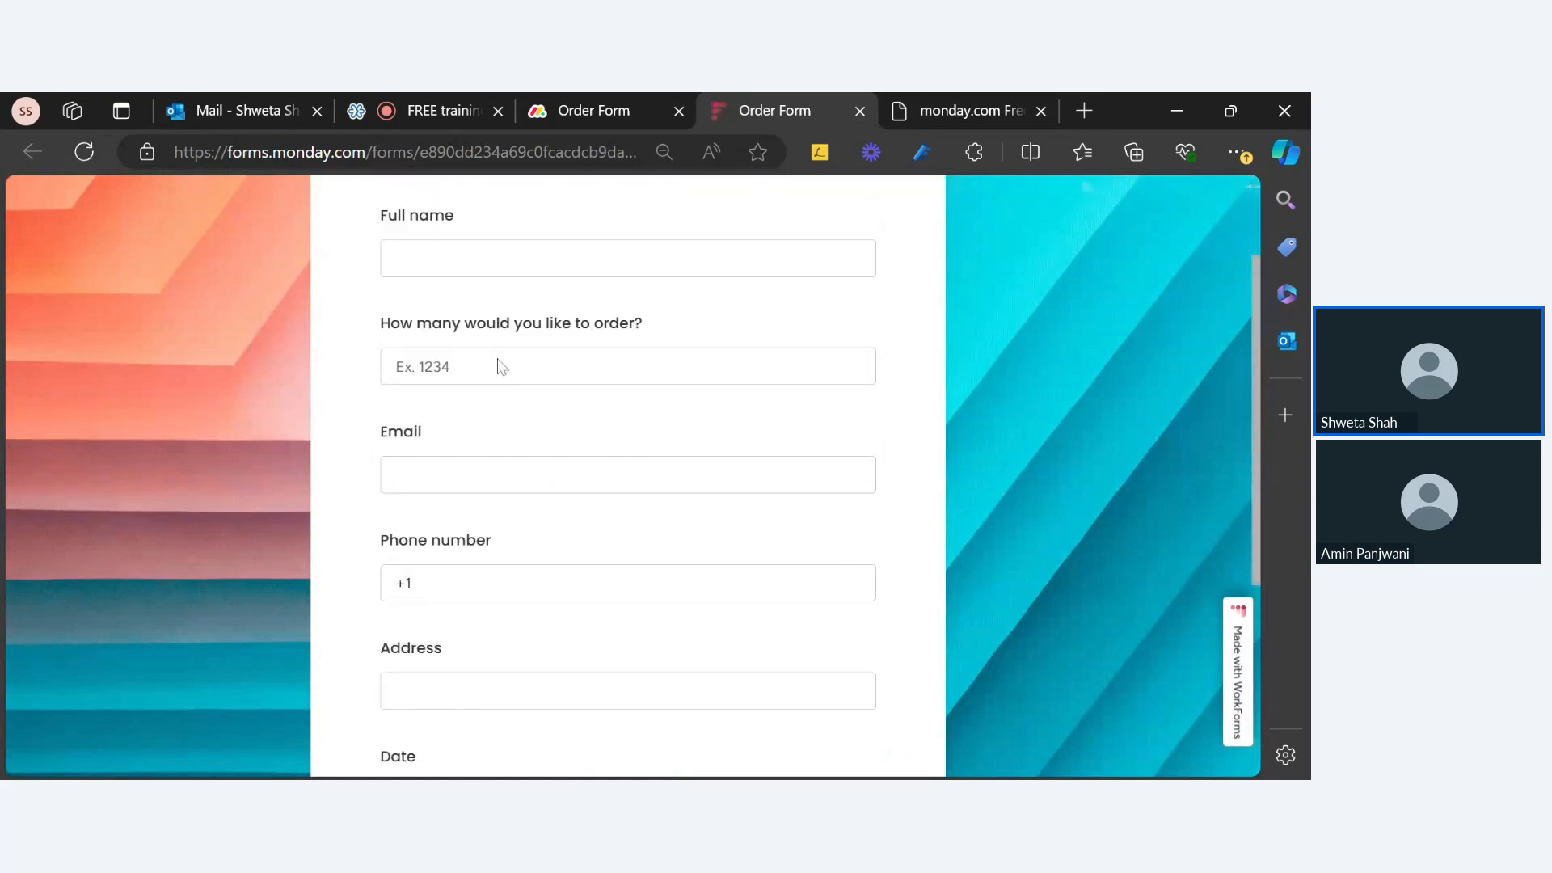
scroll(501, 367, "down", 4)
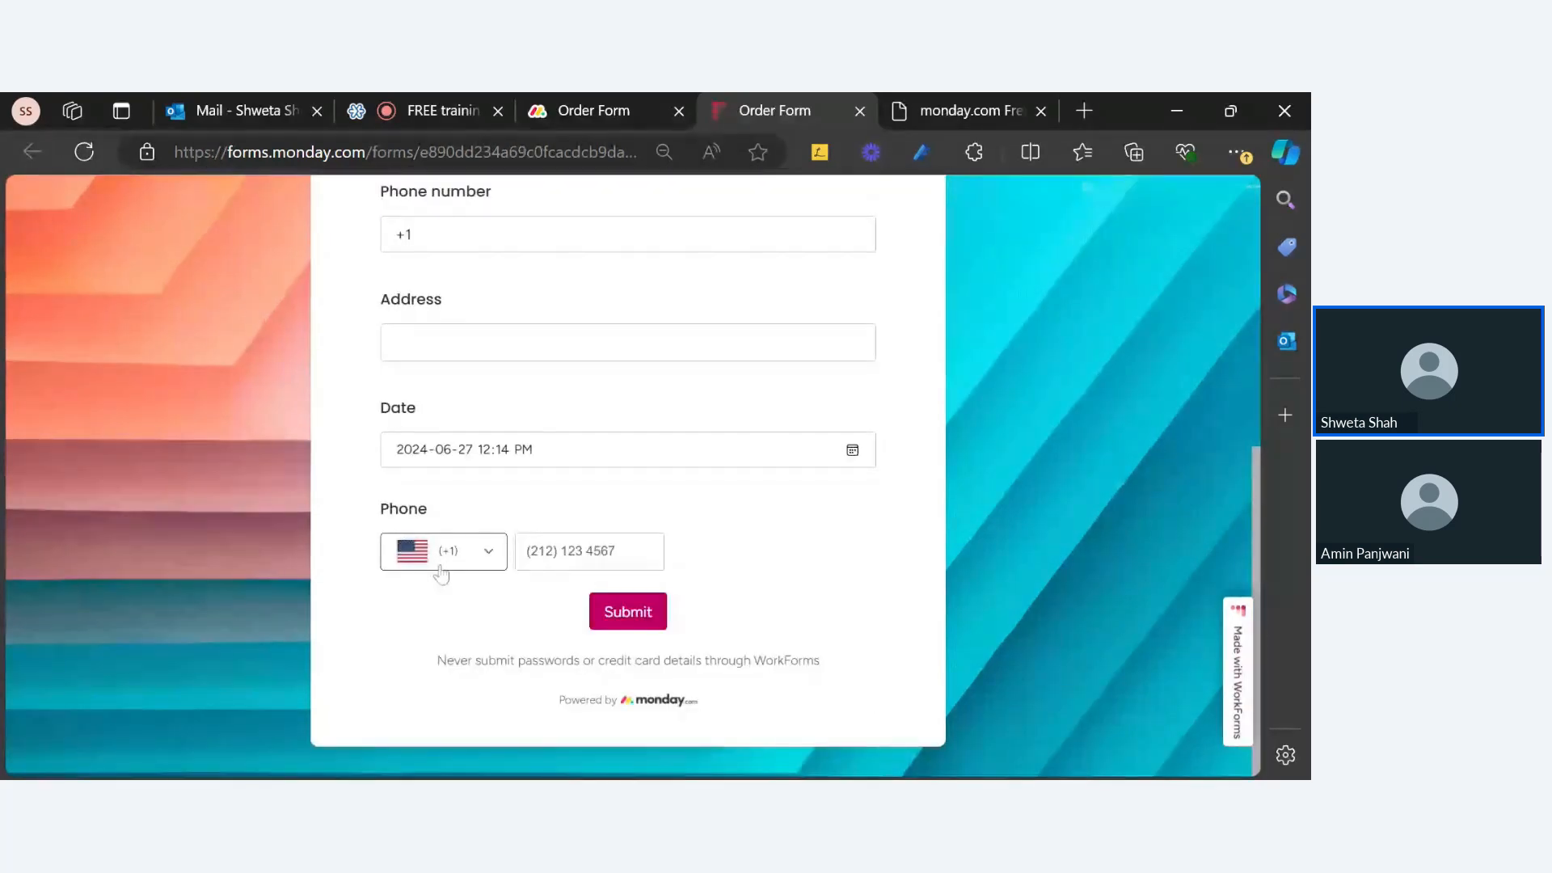
left_click(442, 564)
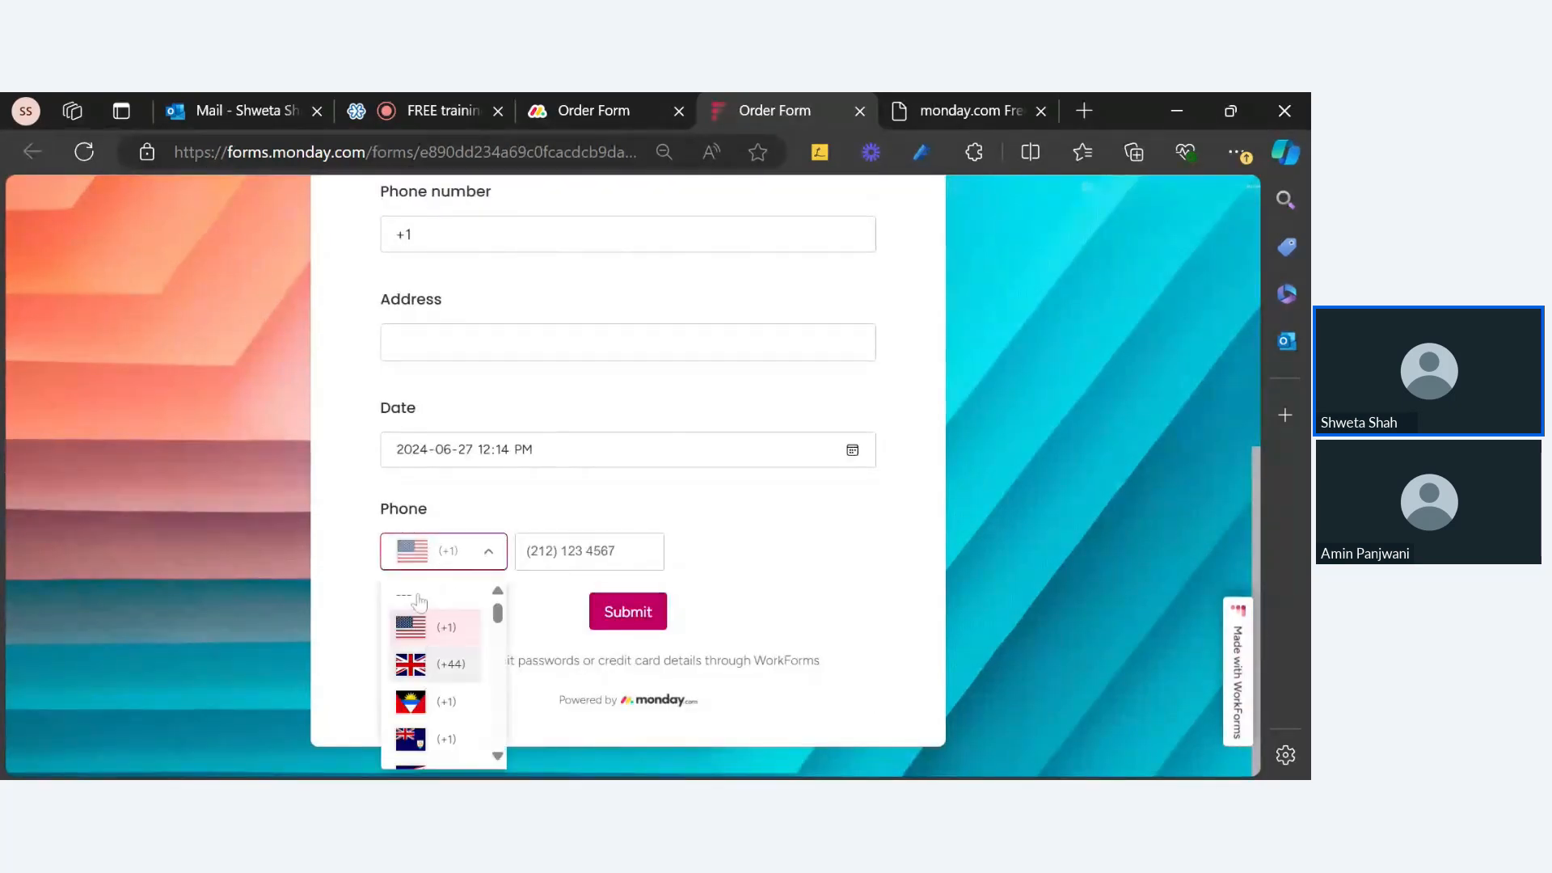
left_click(584, 109)
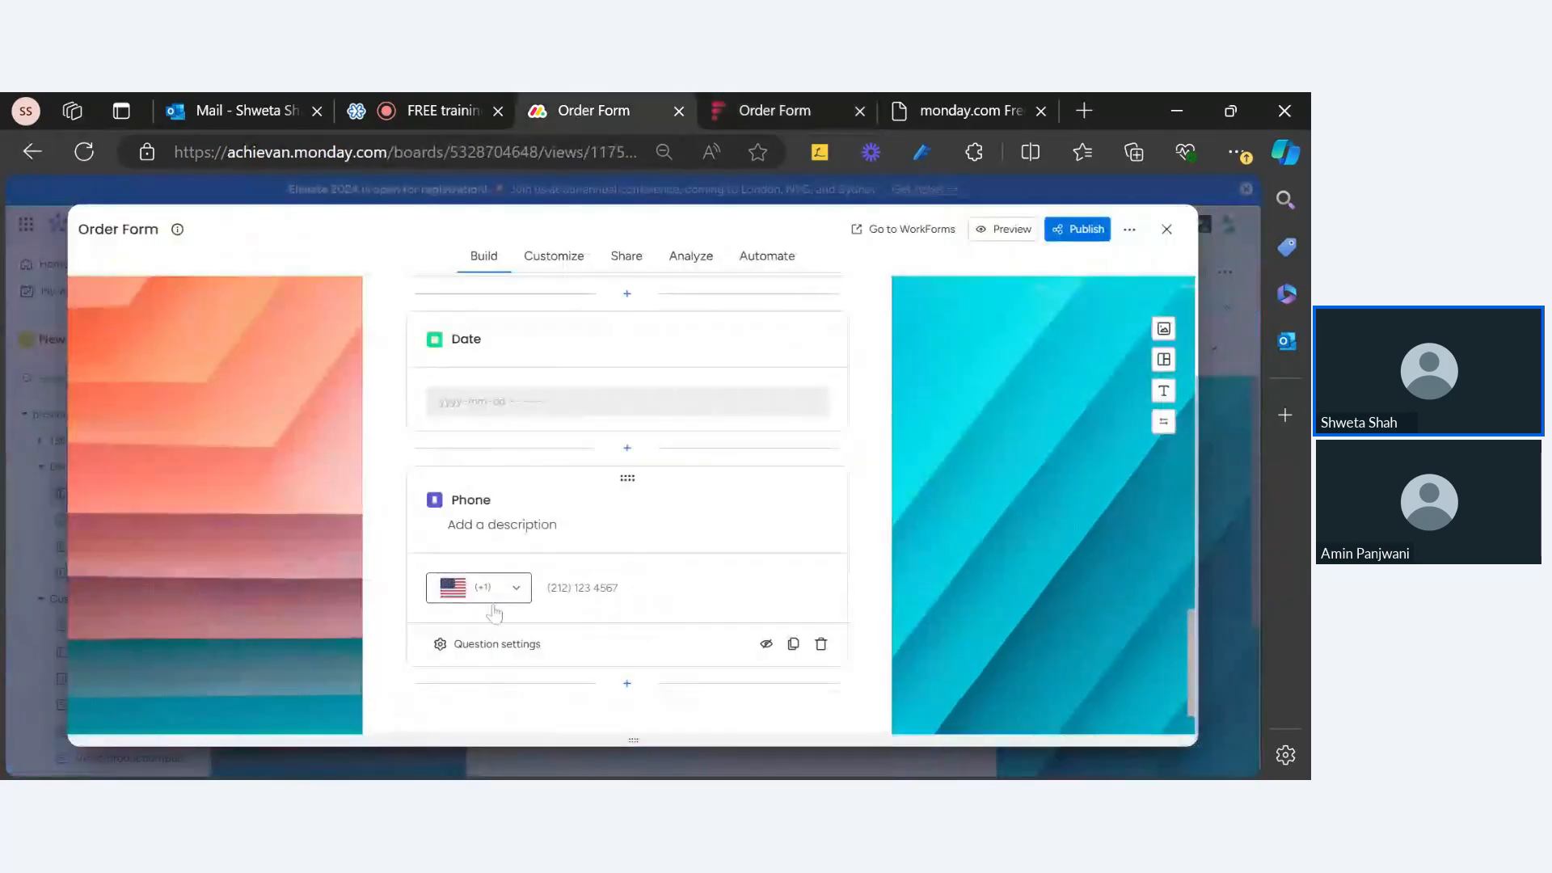
Step: Check the Phone question settings, then view the New Features slide listing the WorkForm updates
left_click(512, 646)
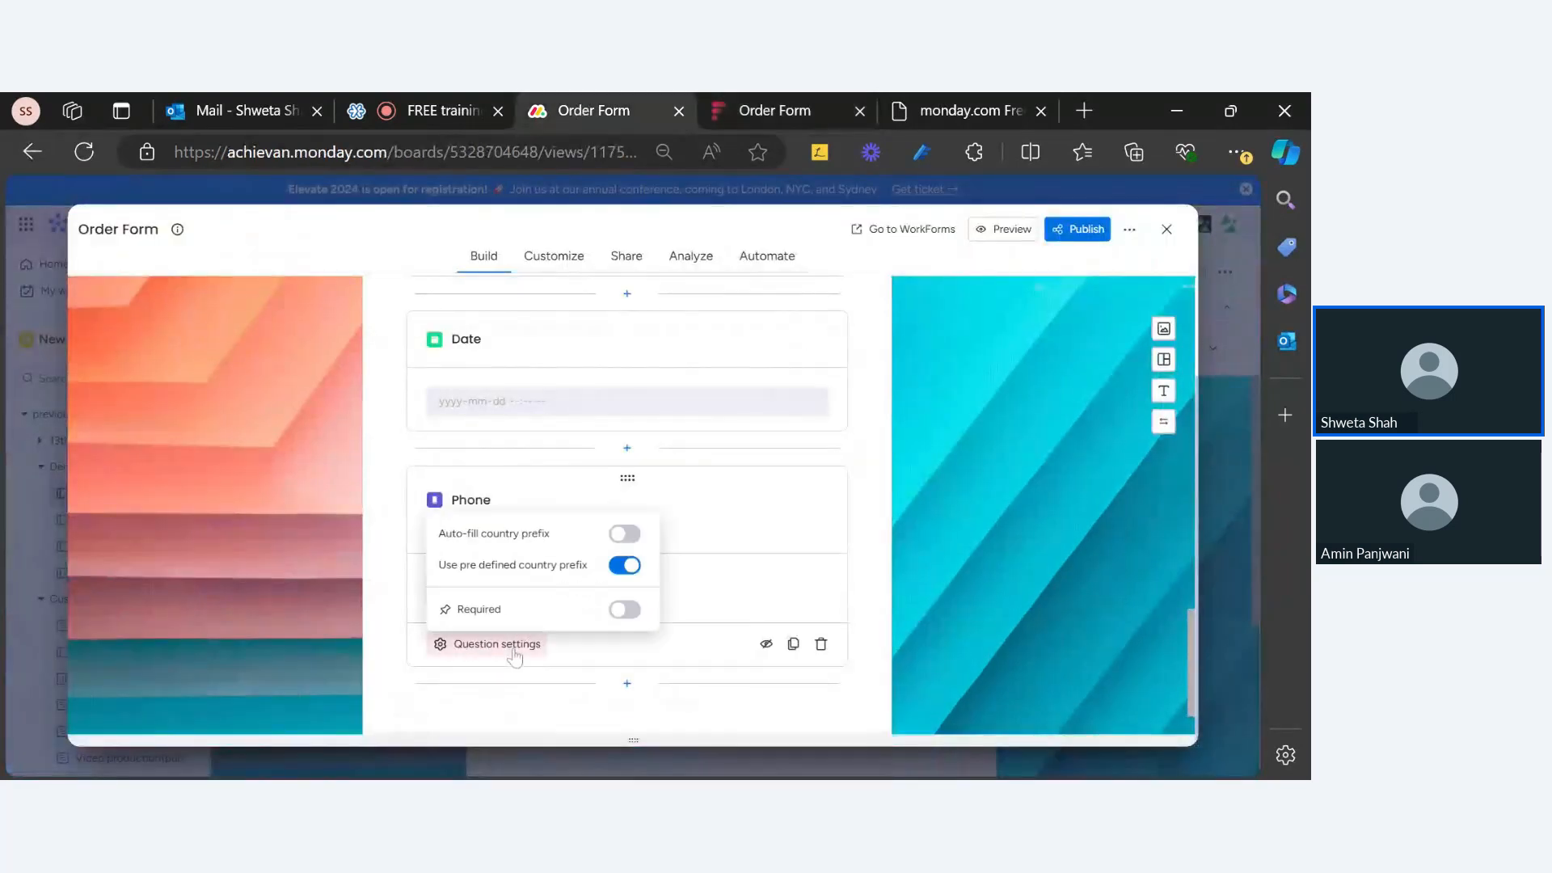
left_click(885, 602)
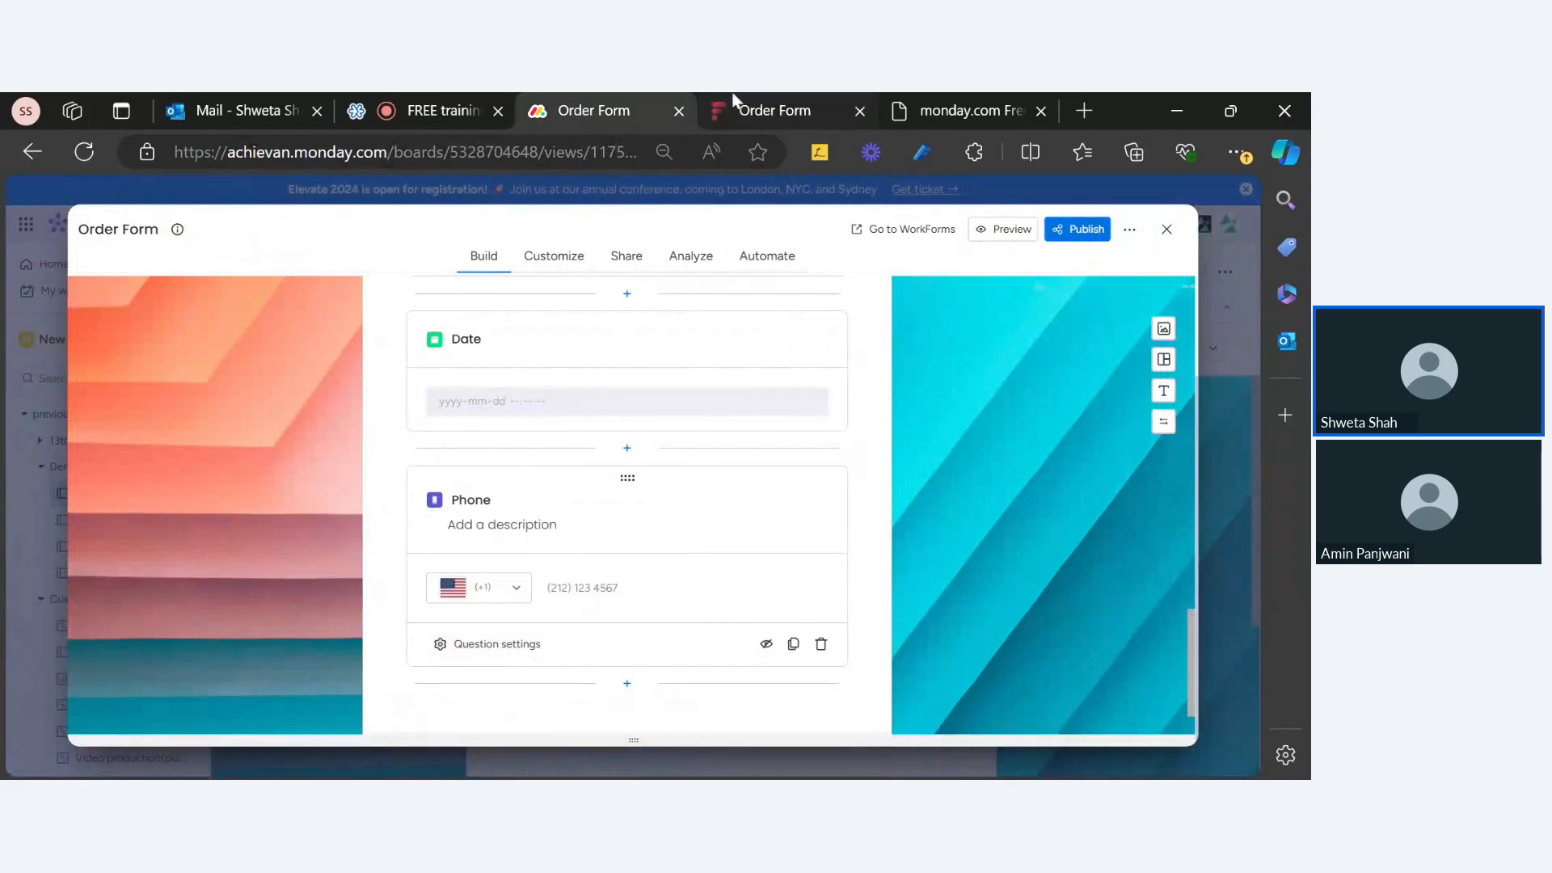
left_click(930, 123)
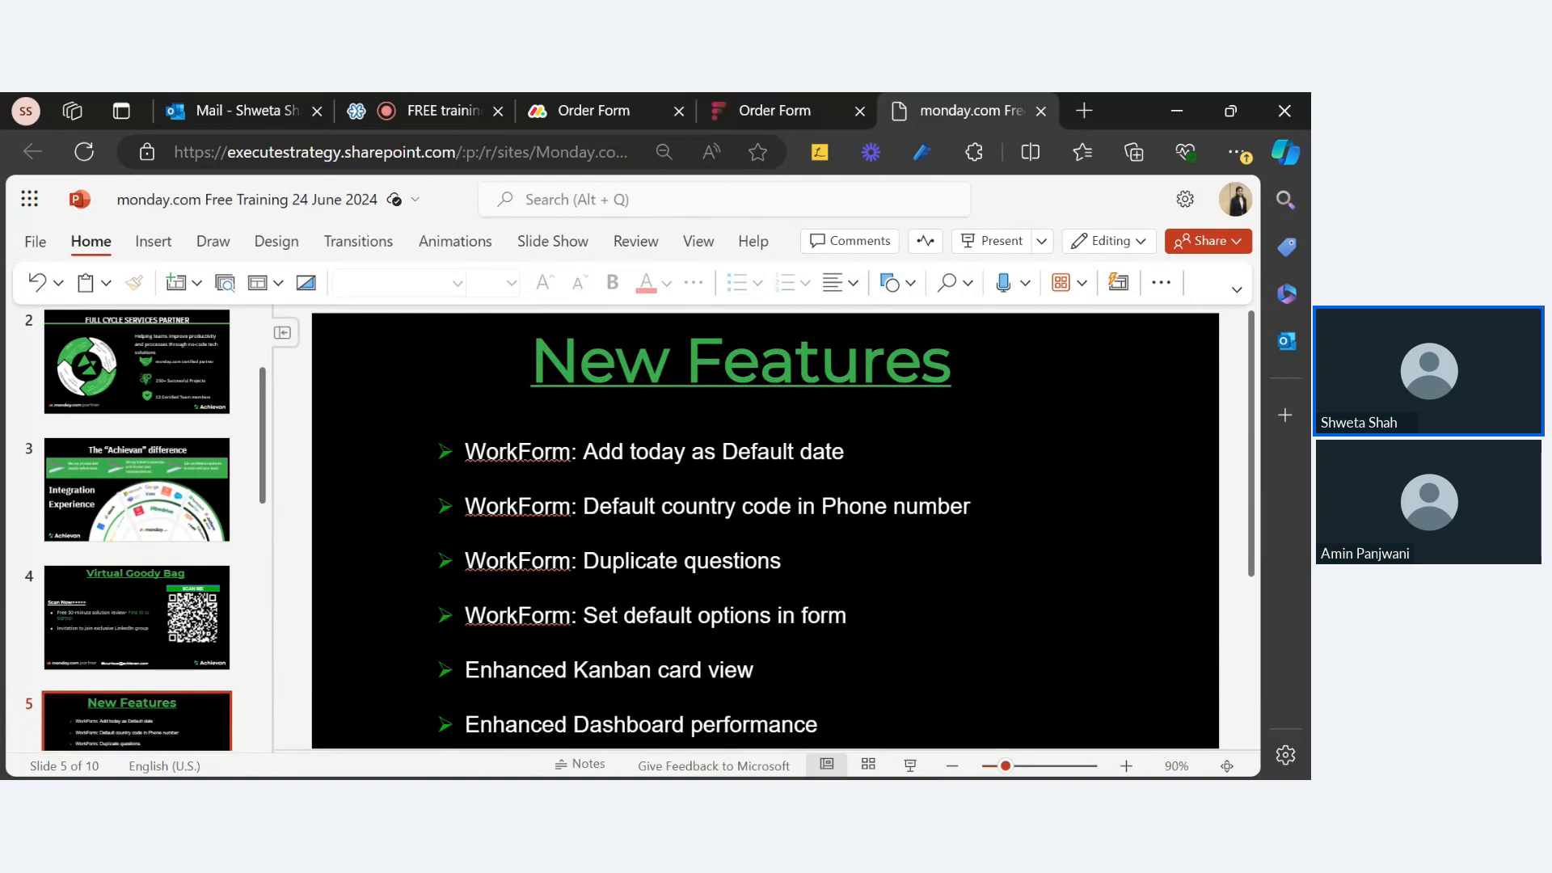
left_click(770, 121)
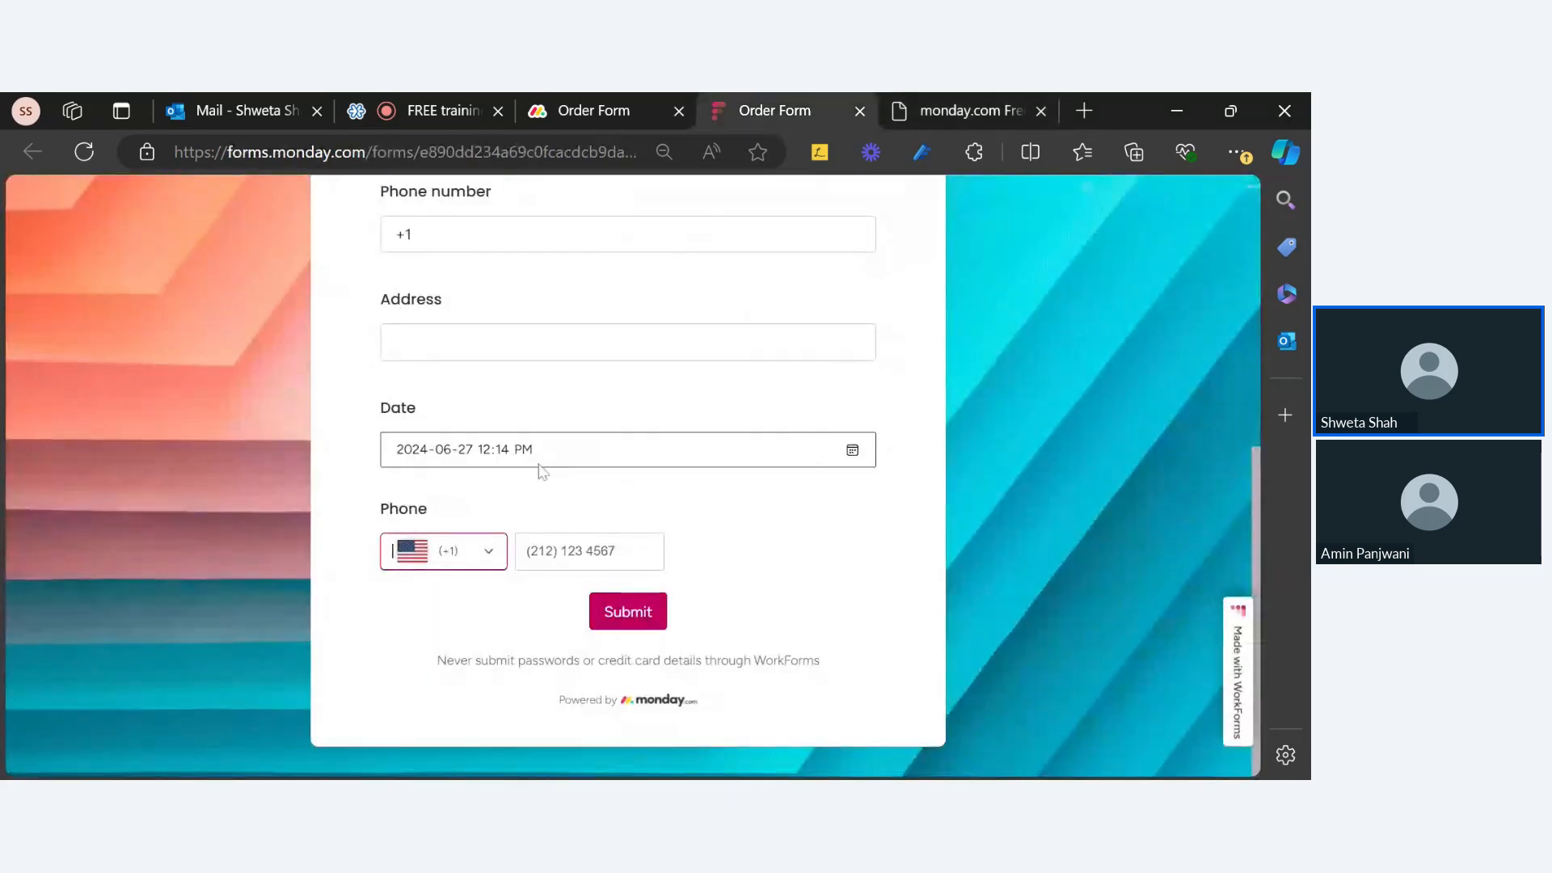
Step: Duplicate 'How many would you like to order?', adding 'Dup. of How many would you like to order?' below it
left_click(543, 110)
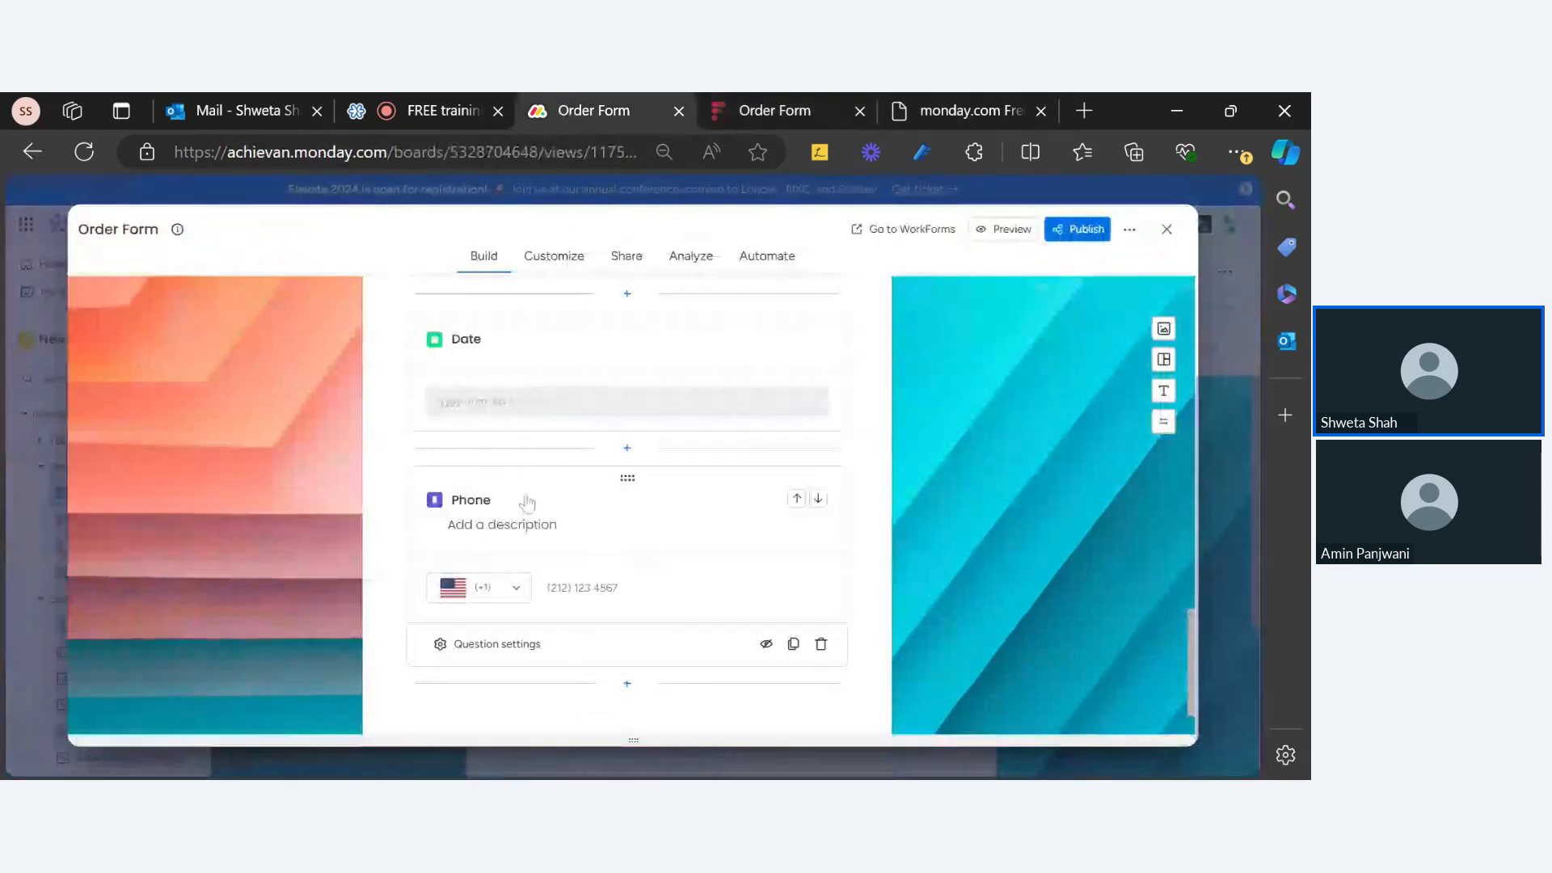
scroll(600, 395, "down", 5)
scroll(601, 395, "up", 8)
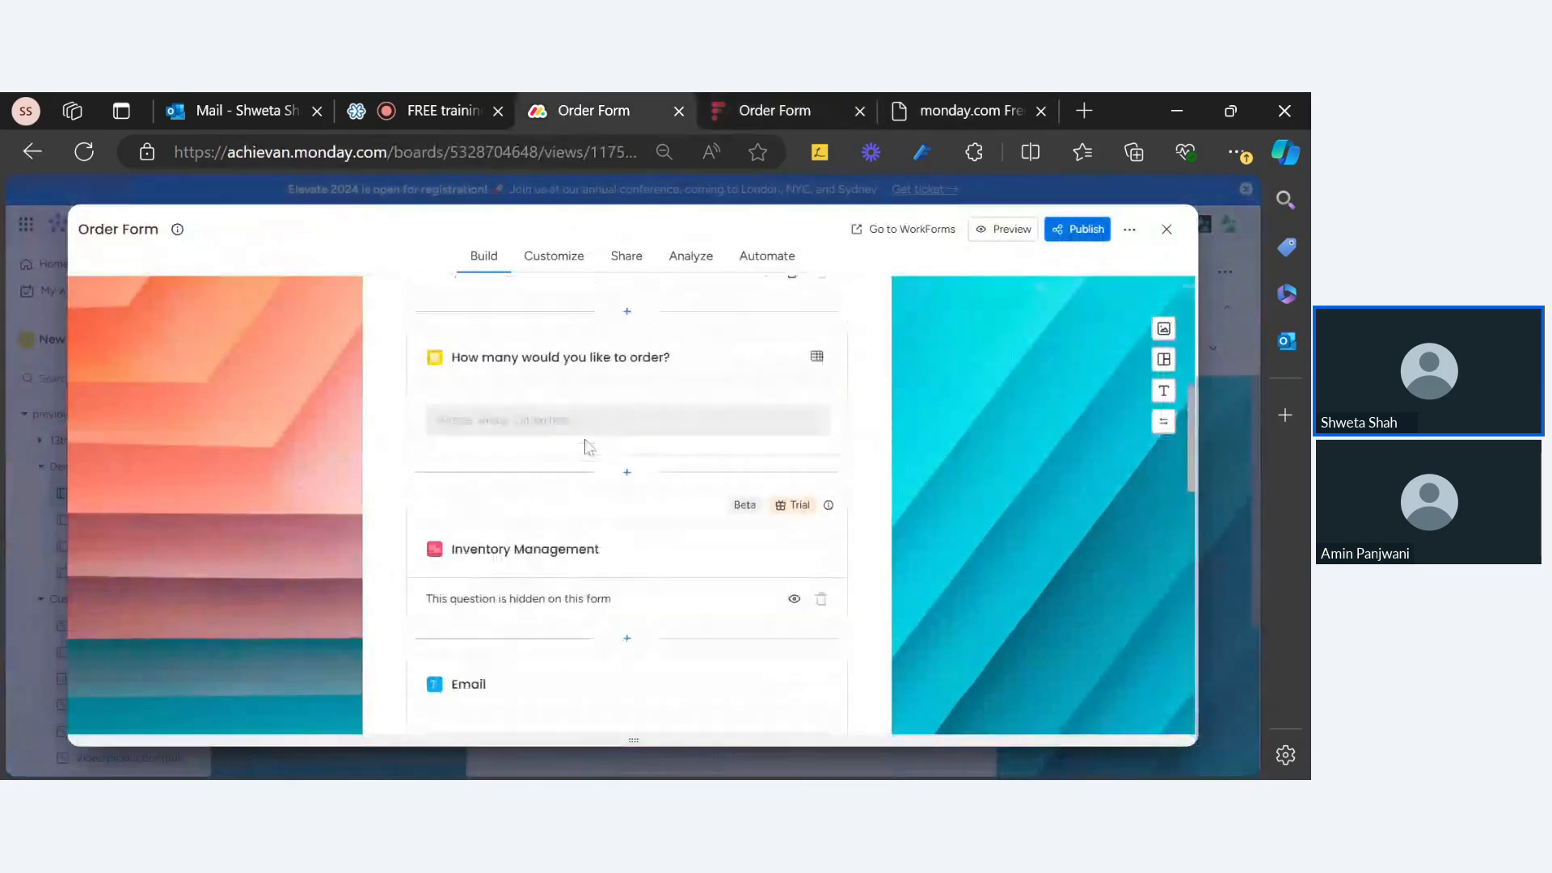
left_click(519, 623)
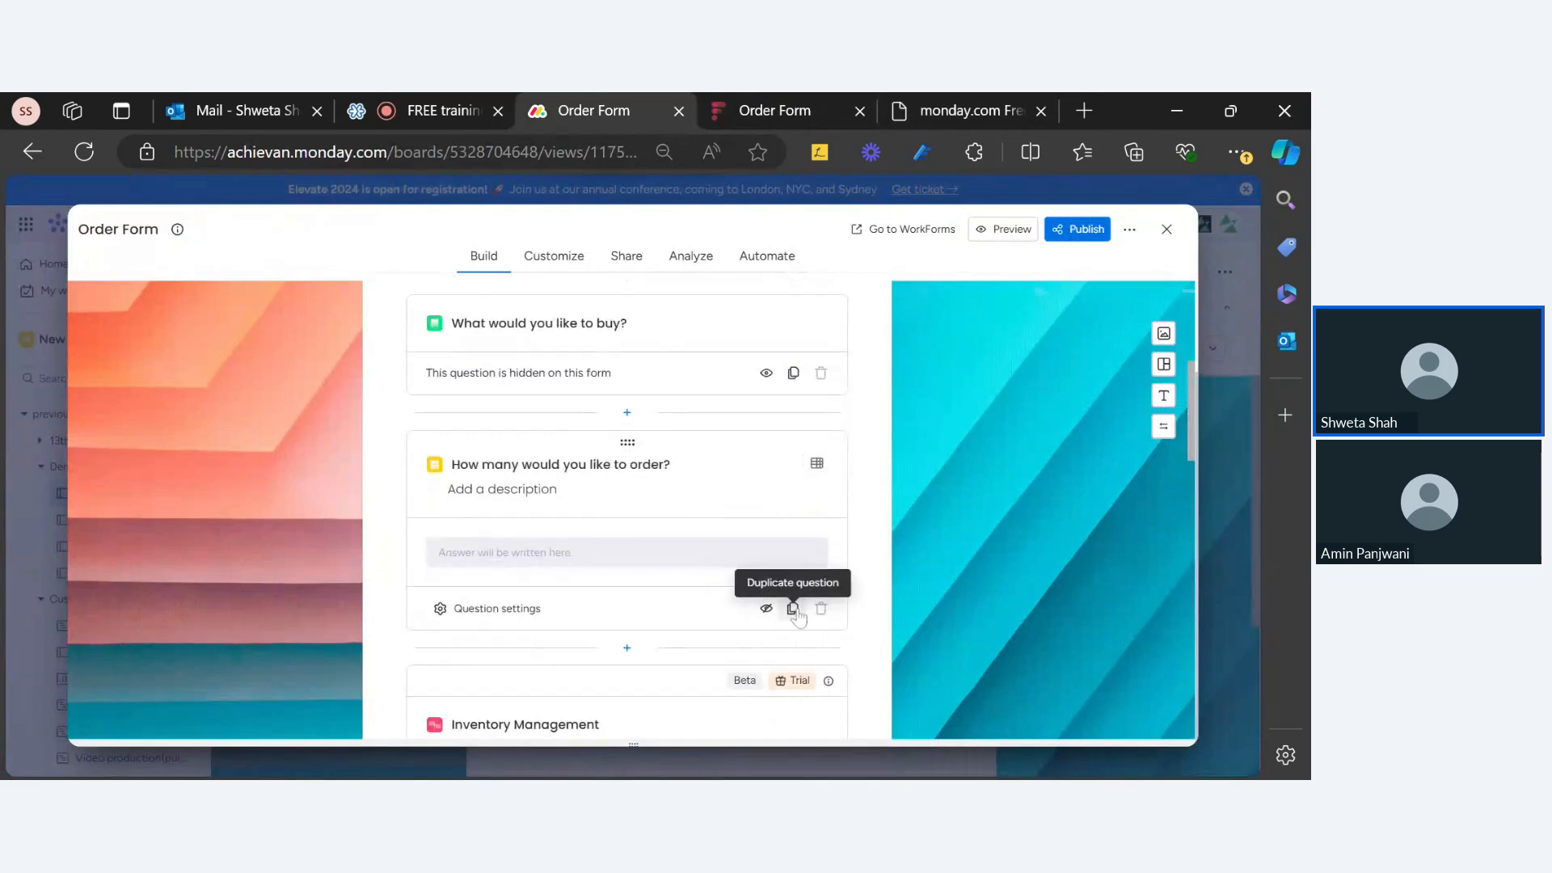
left_click(795, 610)
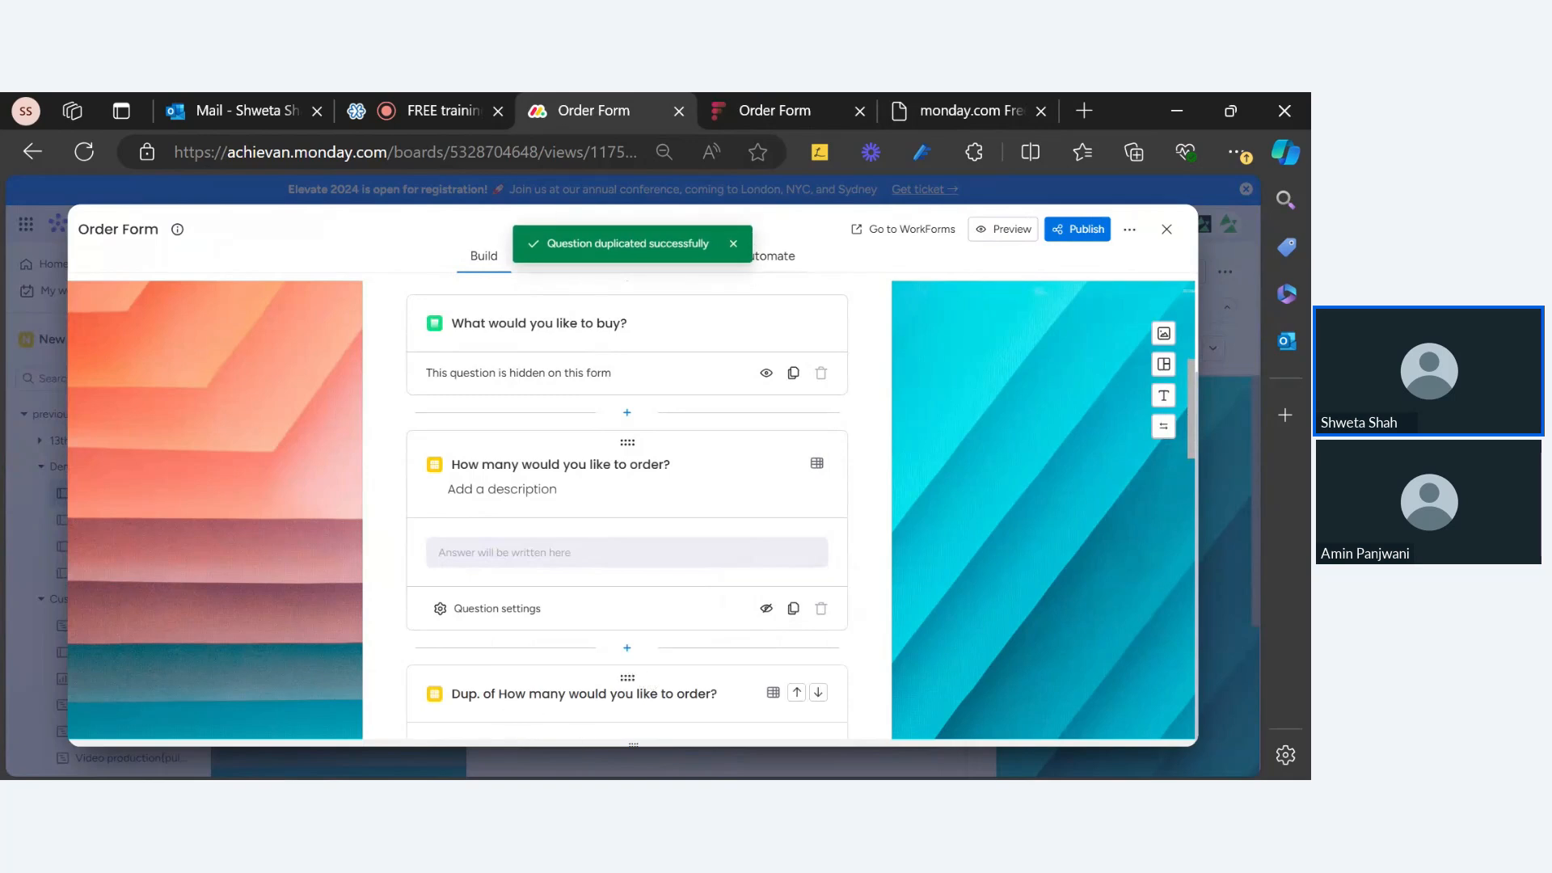
scroll(576, 561, "down", 2)
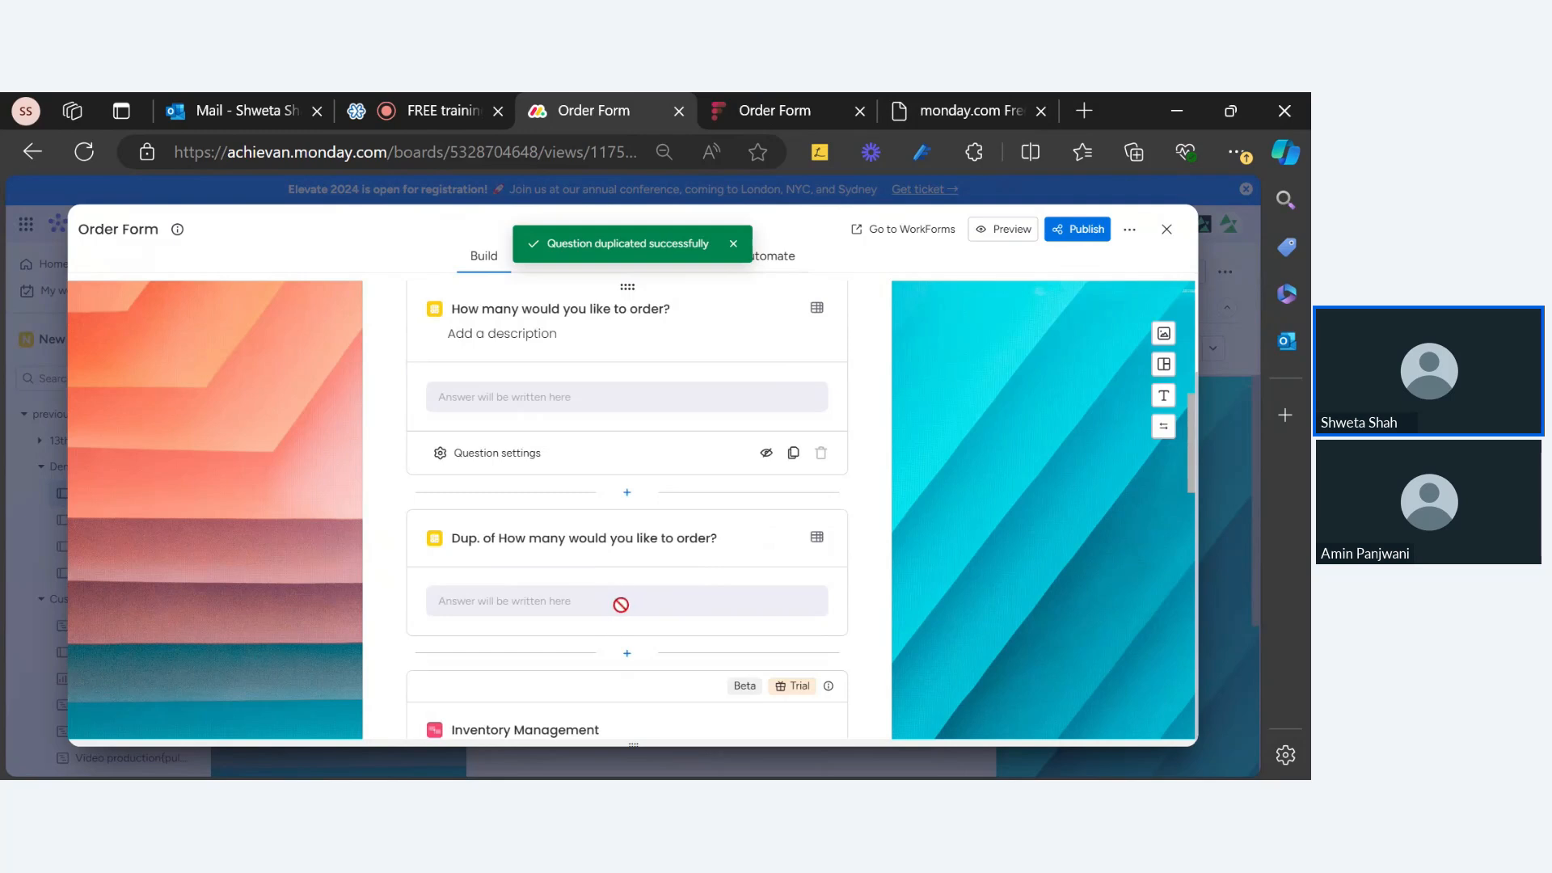
scroll(617, 611, "up", 4)
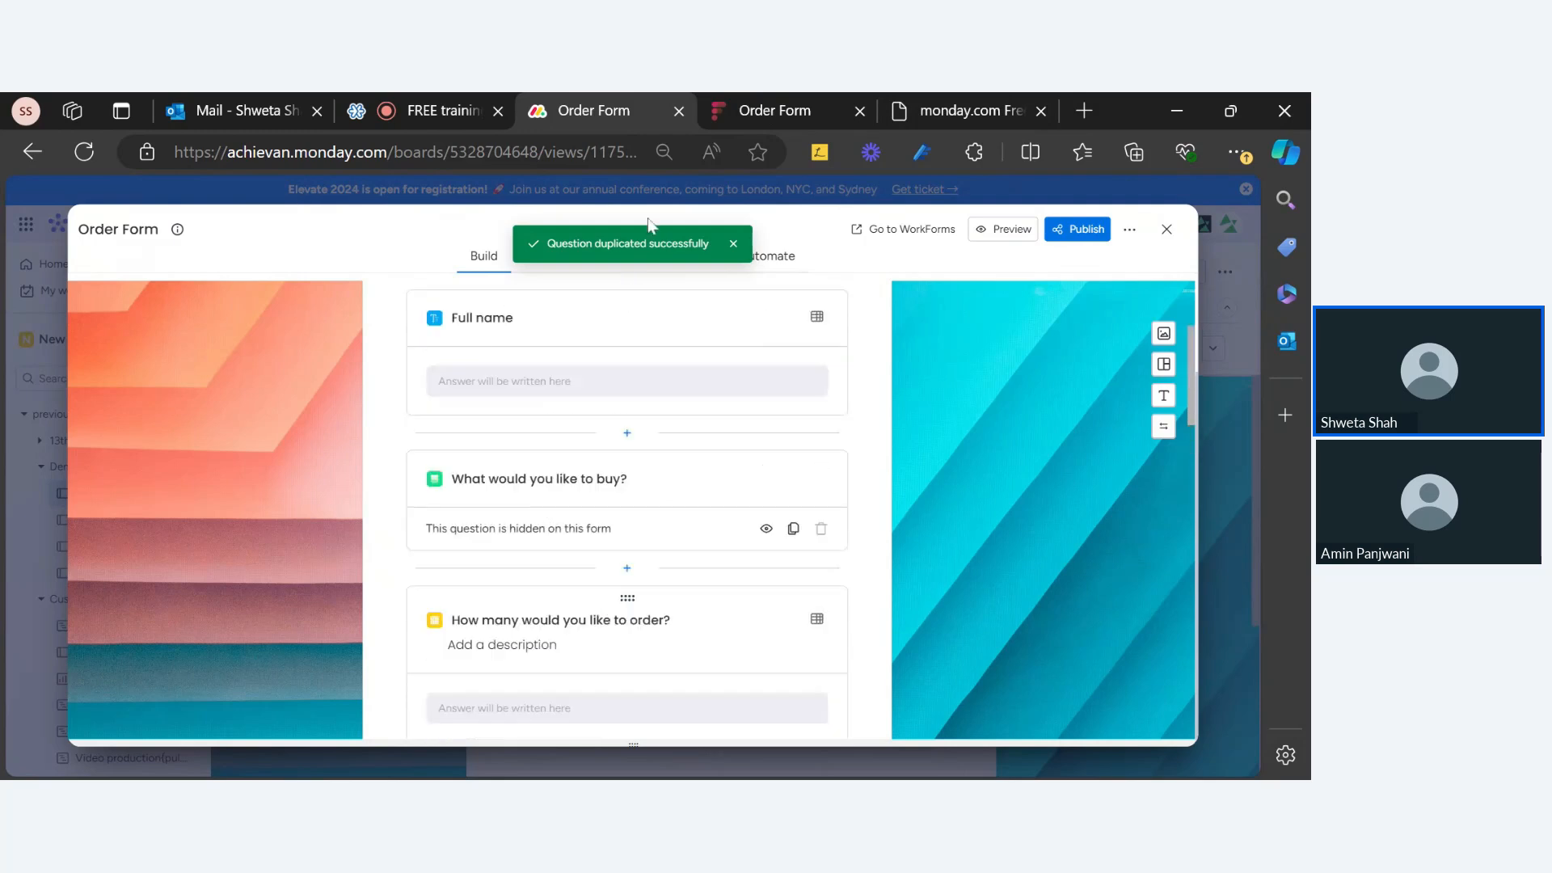
scroll(1067, 352, "up", 3)
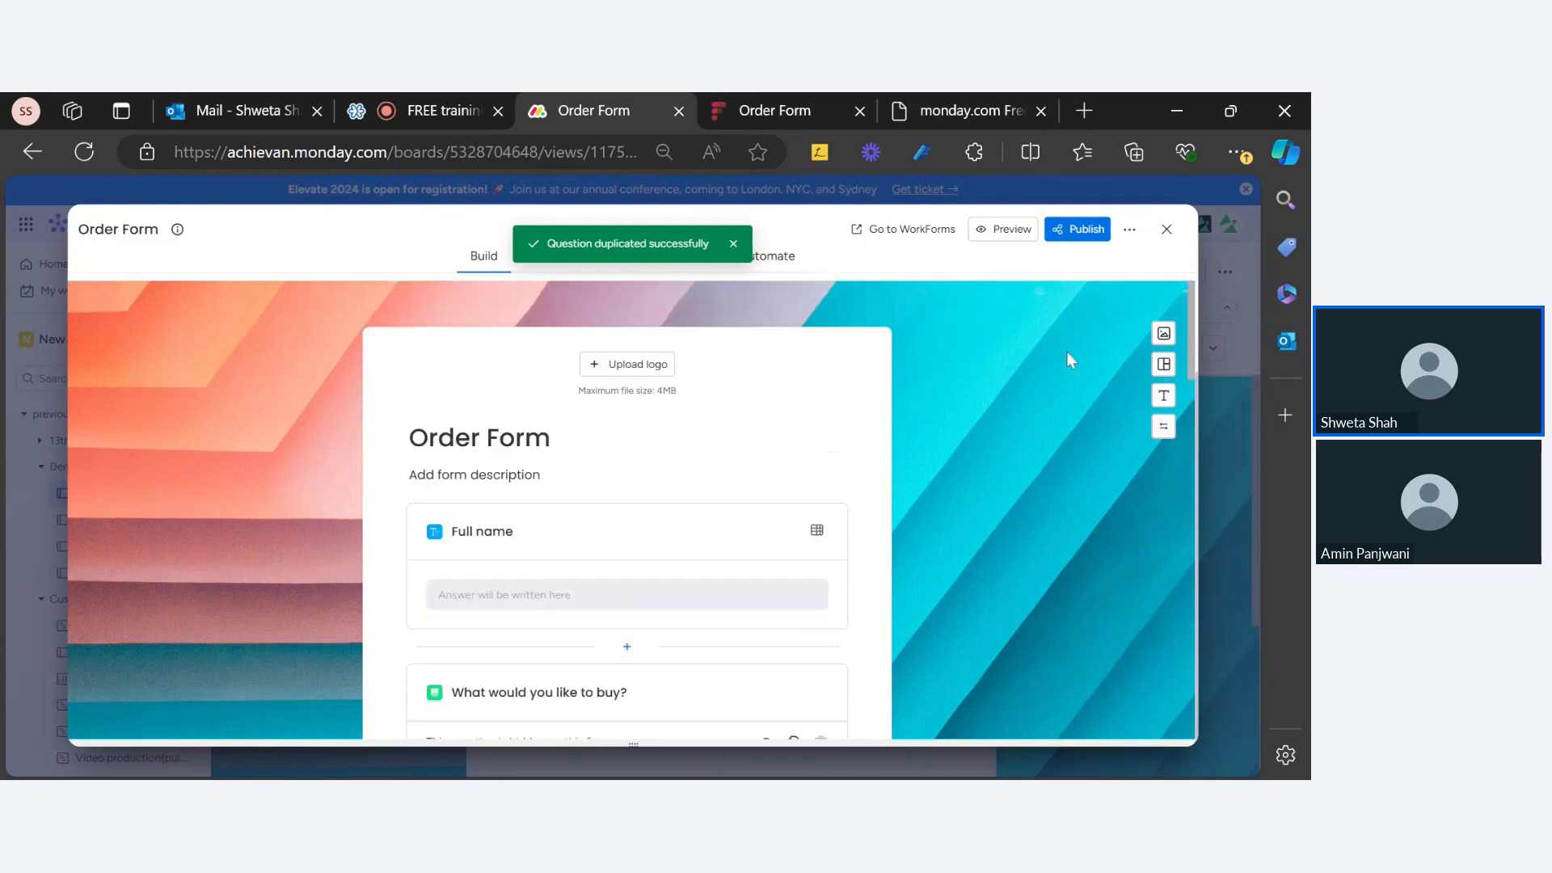
Step: Close the form editor and reload the Main Table to show the new 'Dup. of Quantity' column
left_click(1168, 231)
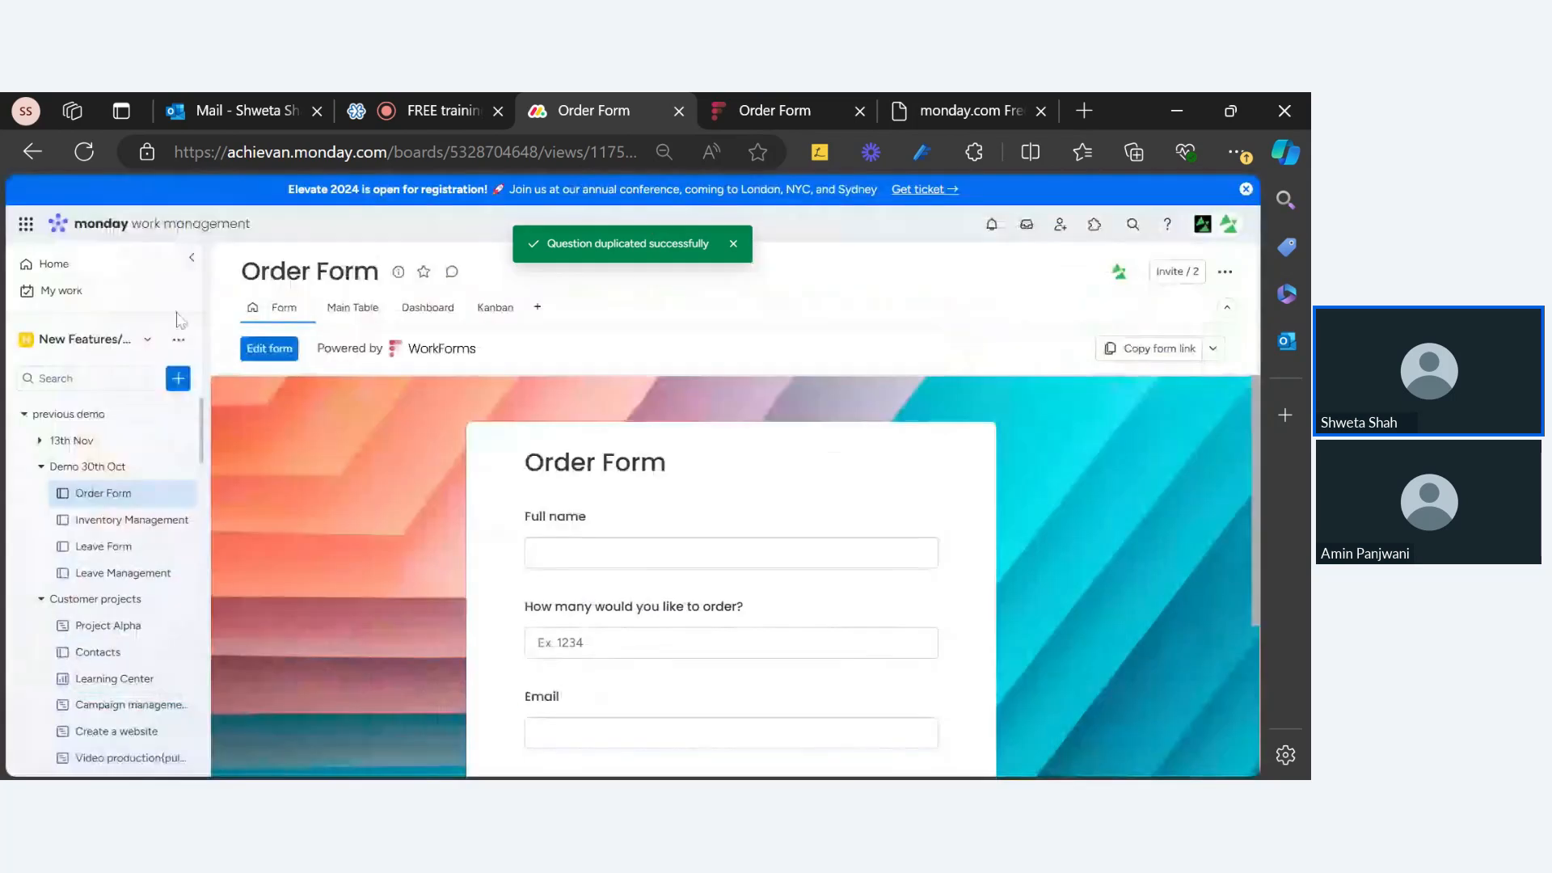
left_click(338, 309)
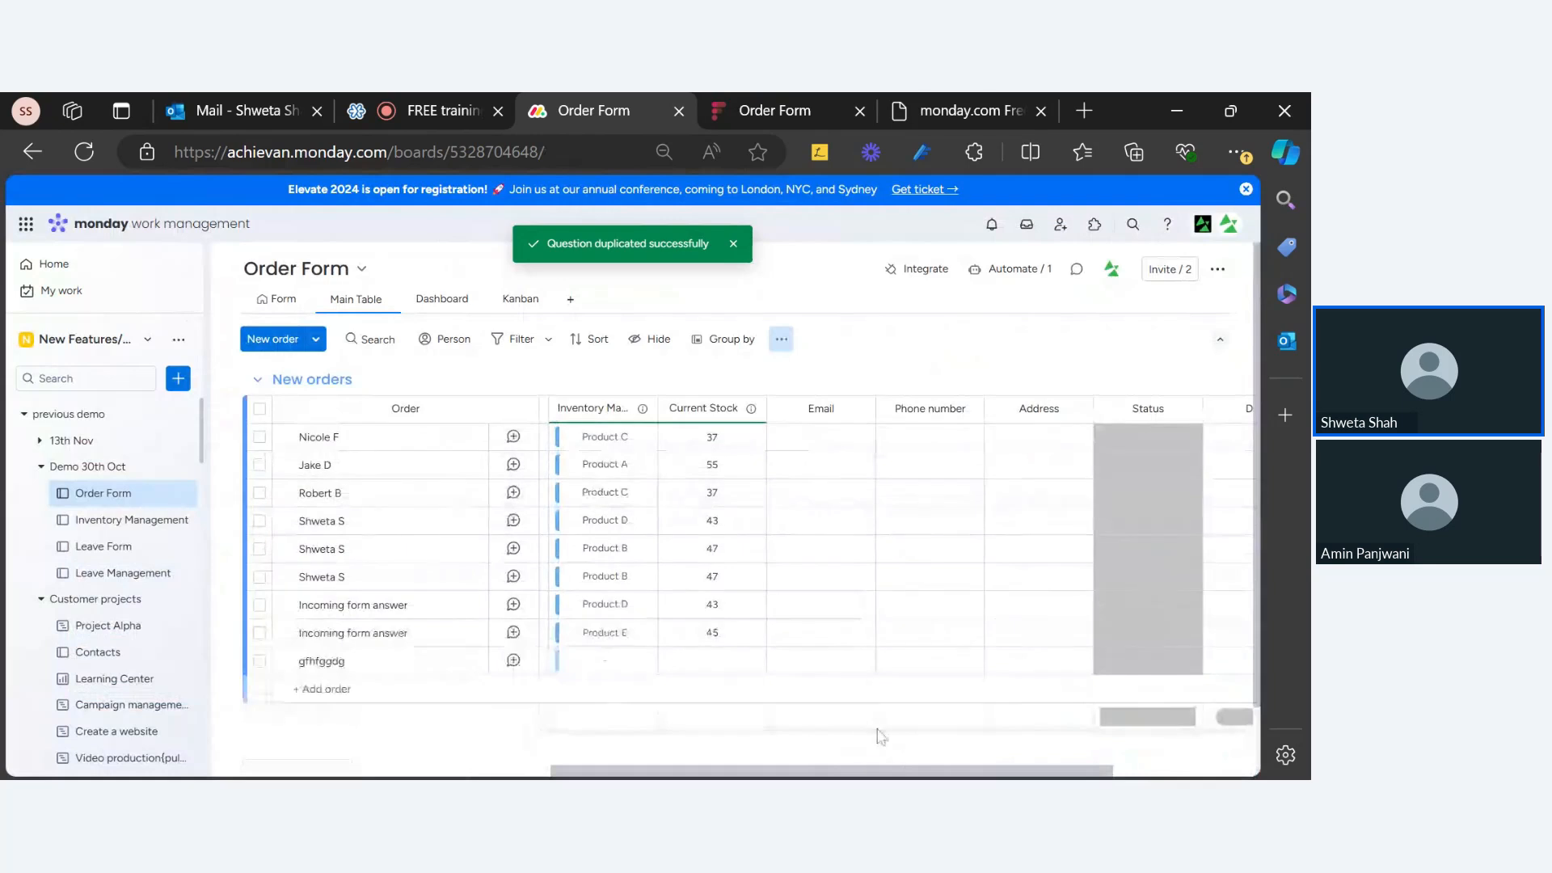
left_click_drag(914, 774, 570, 775)
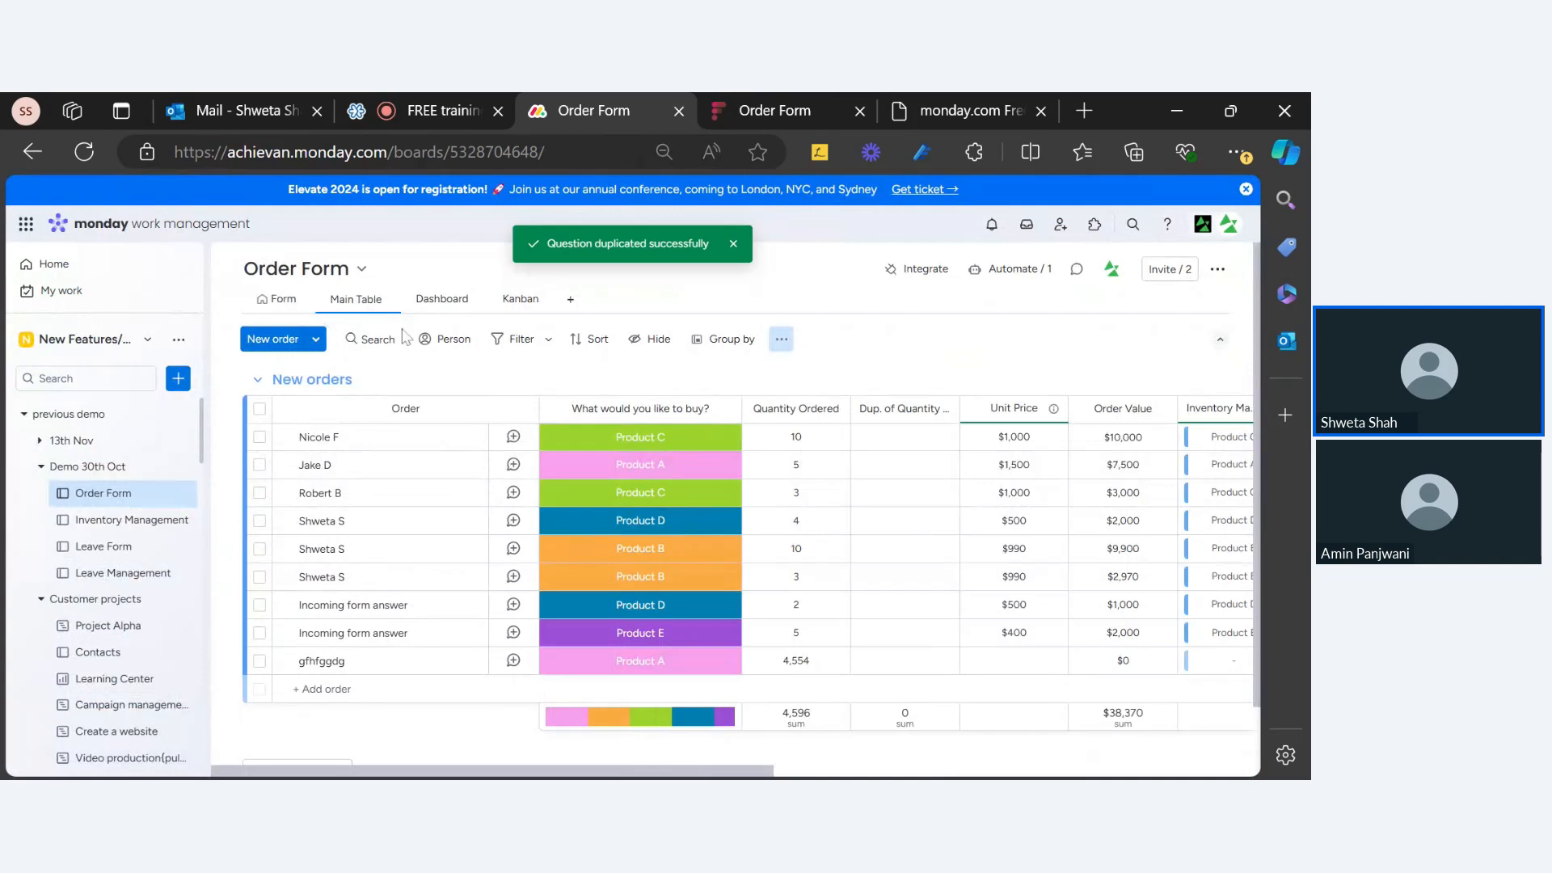
left_click(84, 152)
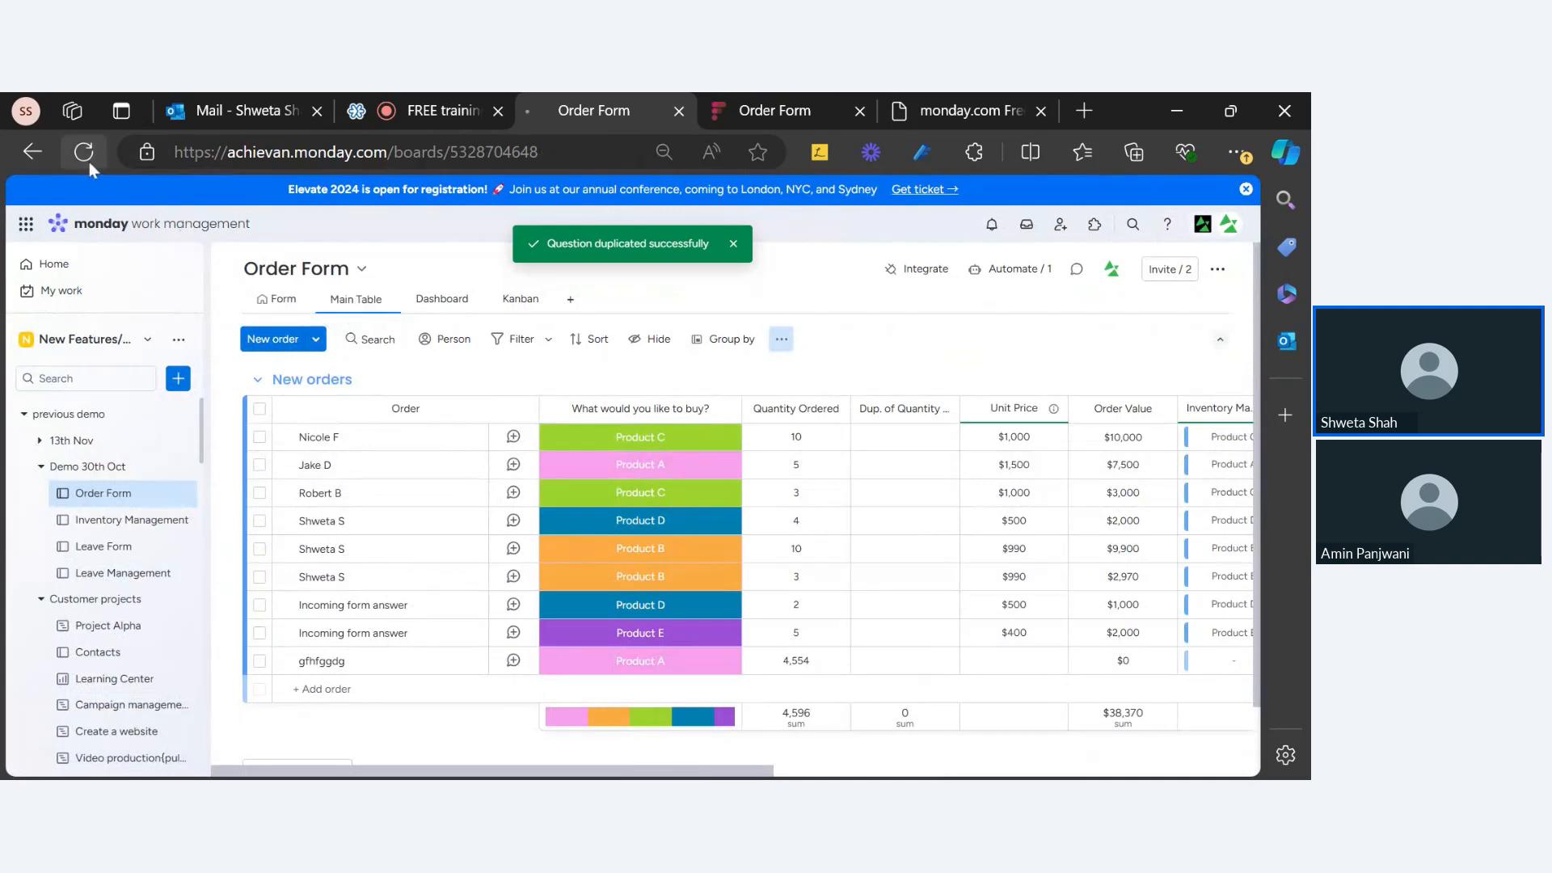
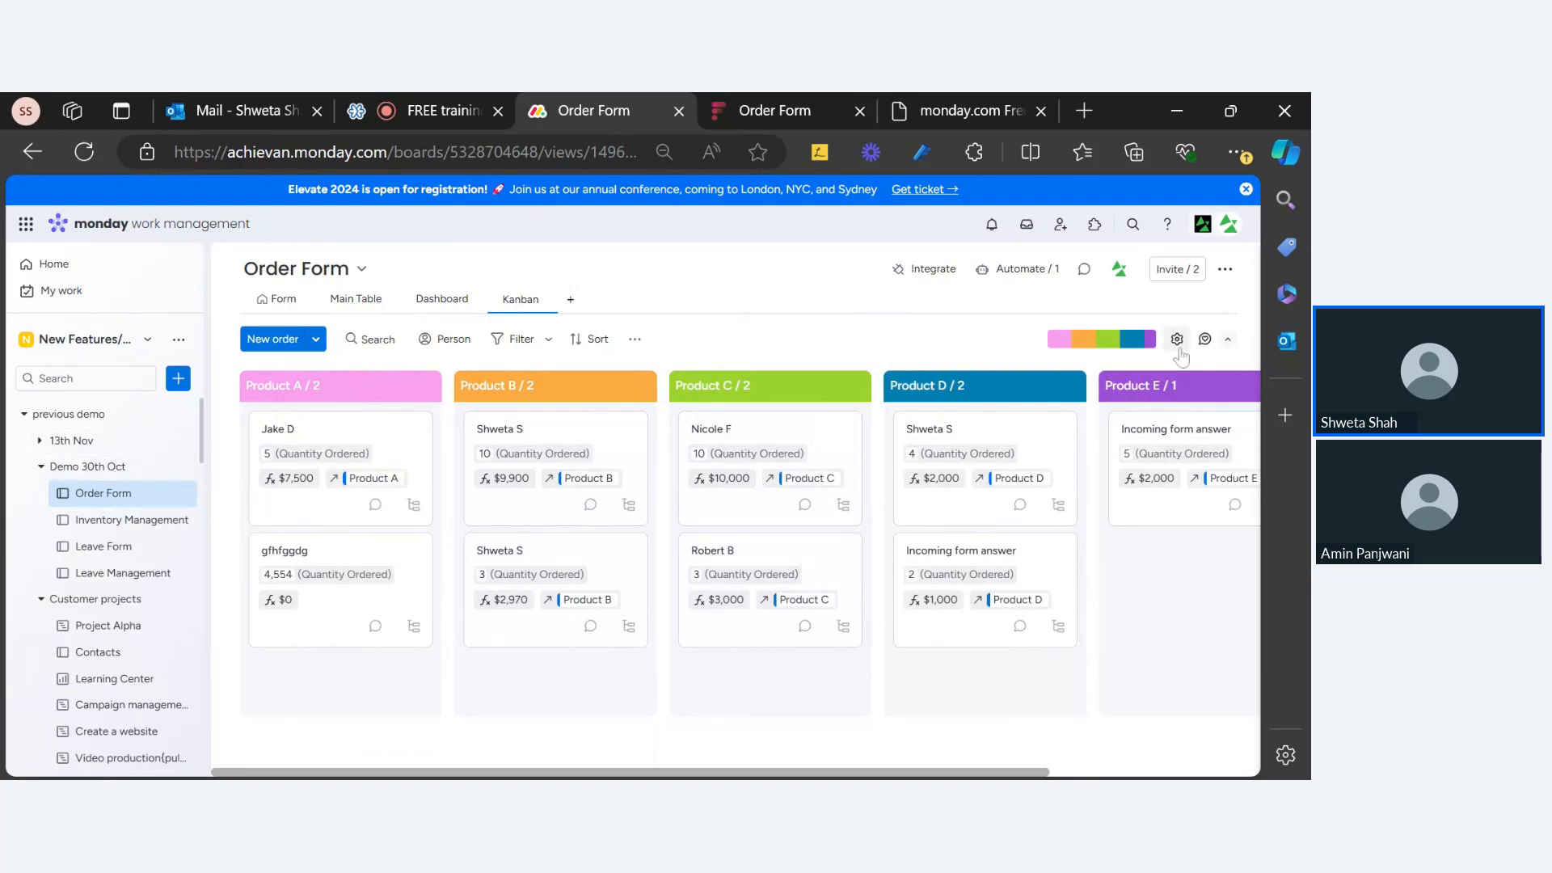
Step: Delete the Order Form board's Kanban view and dismiss the deletion confirmation
left_click(544, 300)
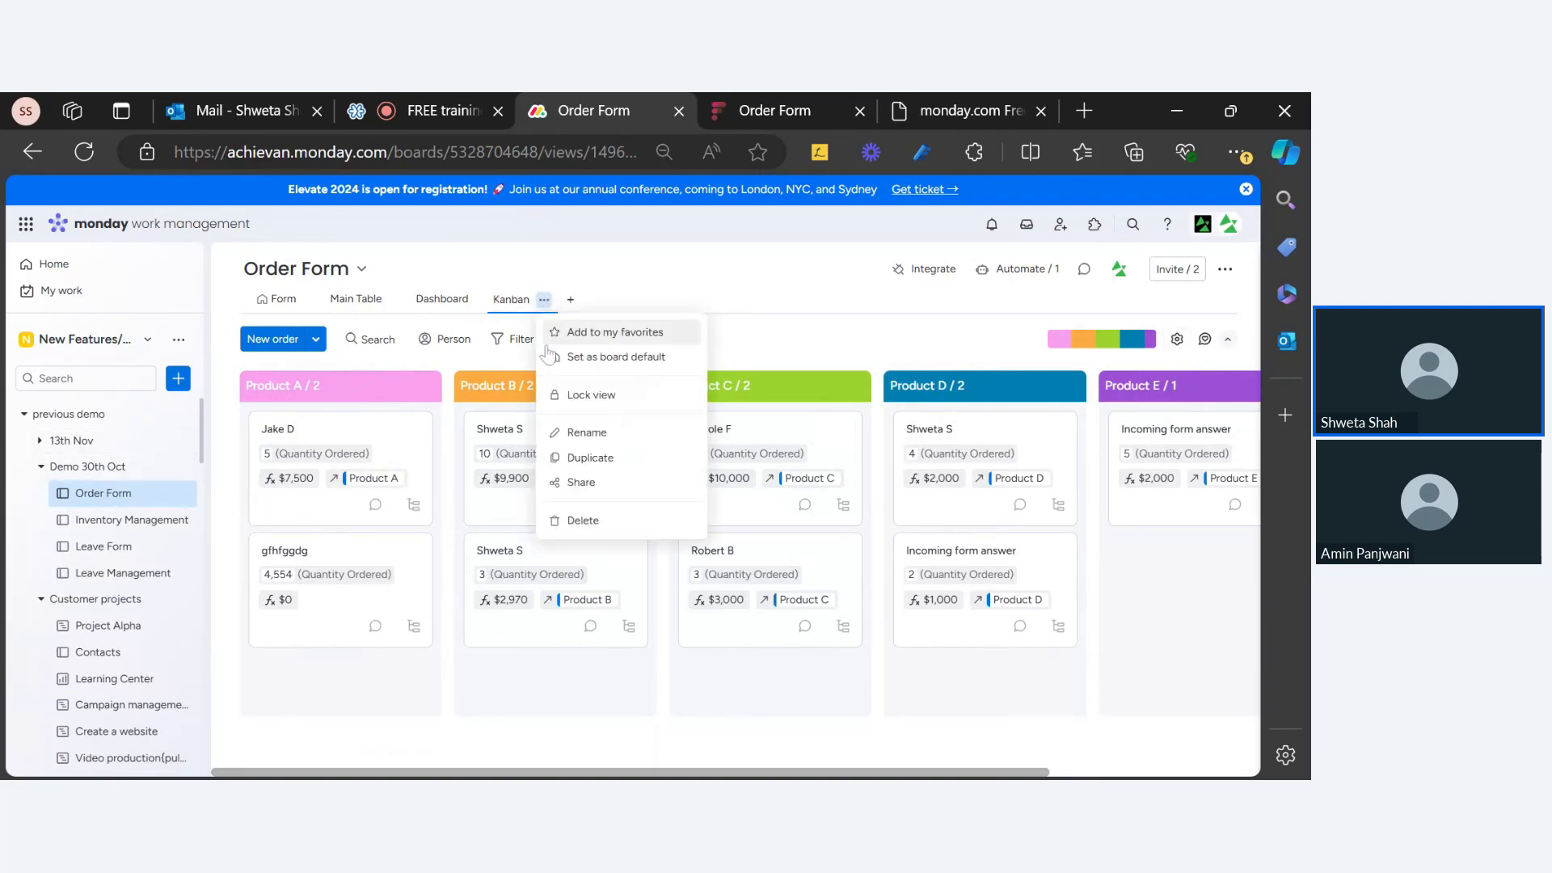
left_click(572, 511)
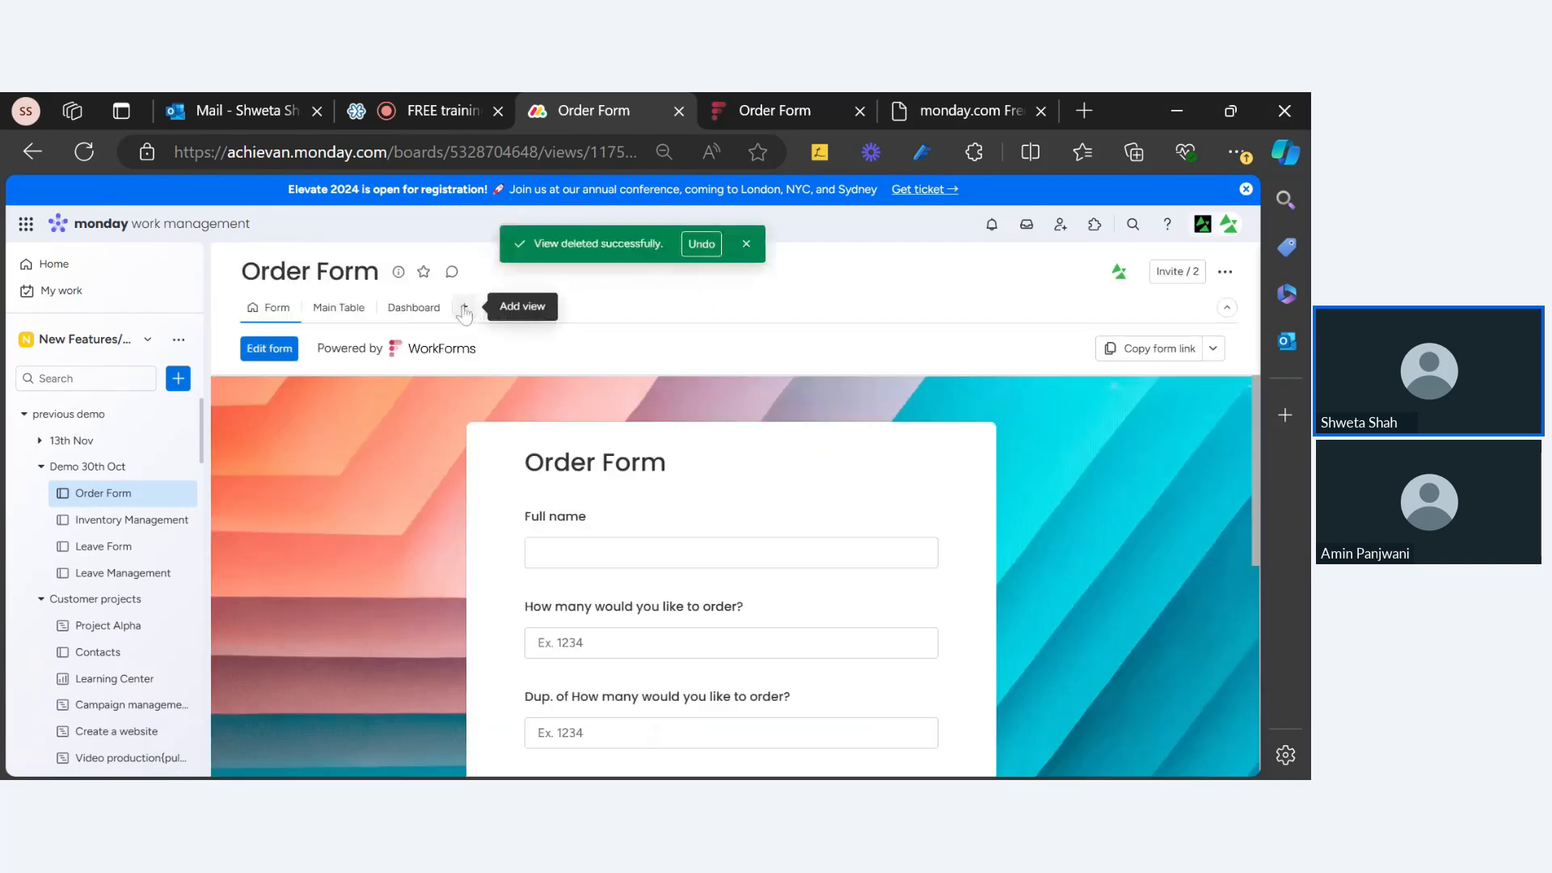
left_click(748, 244)
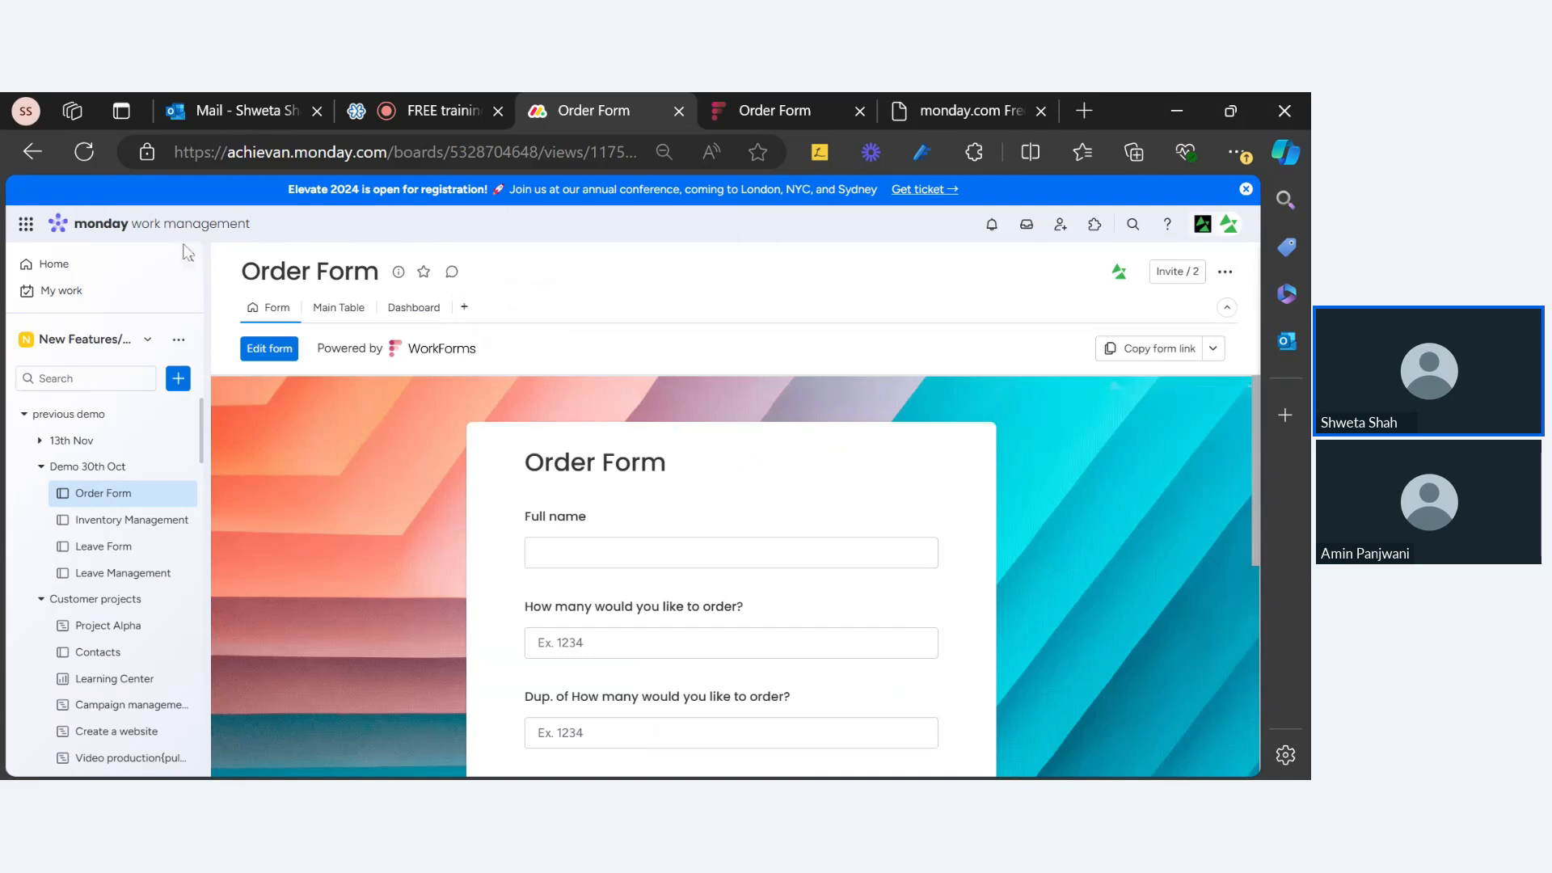
Step: Collapse the workspace sidebar, reload the page, then bring the sidebar back
left_click(198, 271)
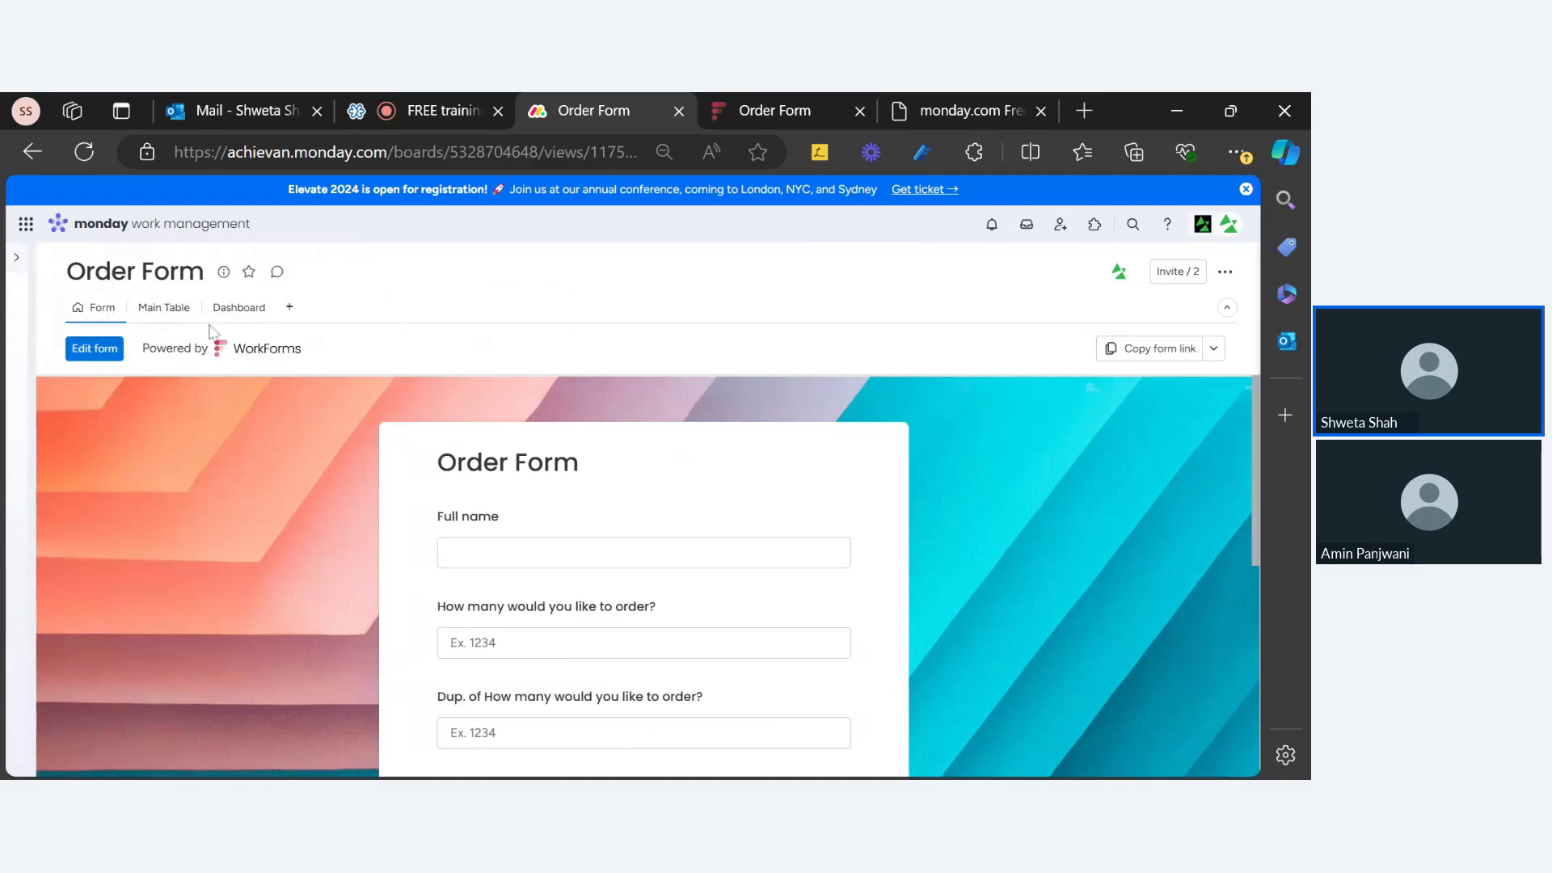
left_click(85, 160)
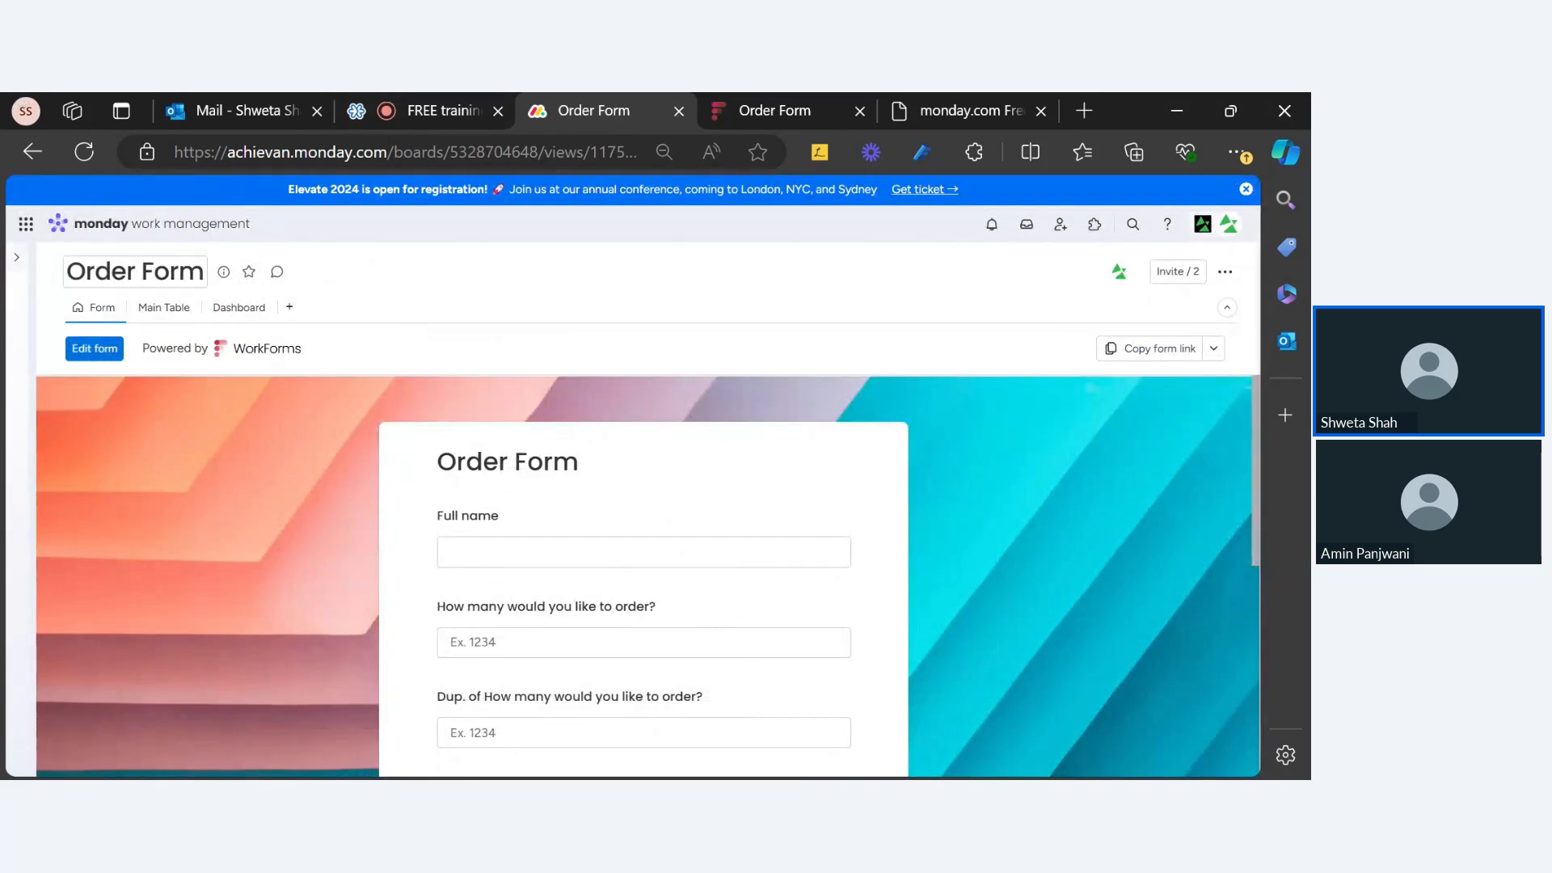
left_click(16, 258)
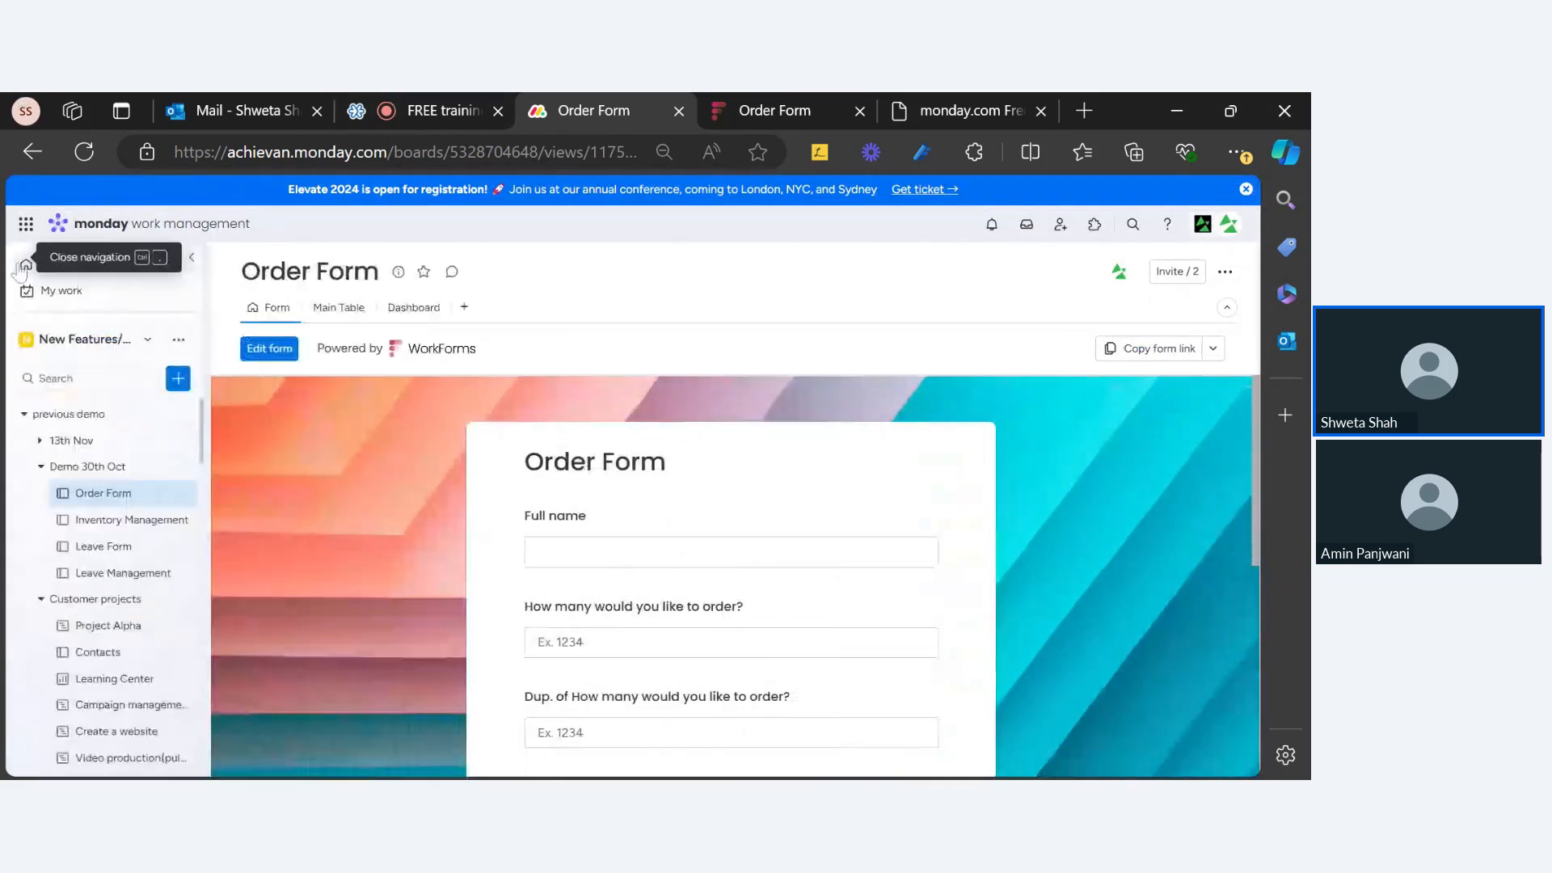
Step: Add a Kanban view to the Inventory Management board
left_click(145, 519)
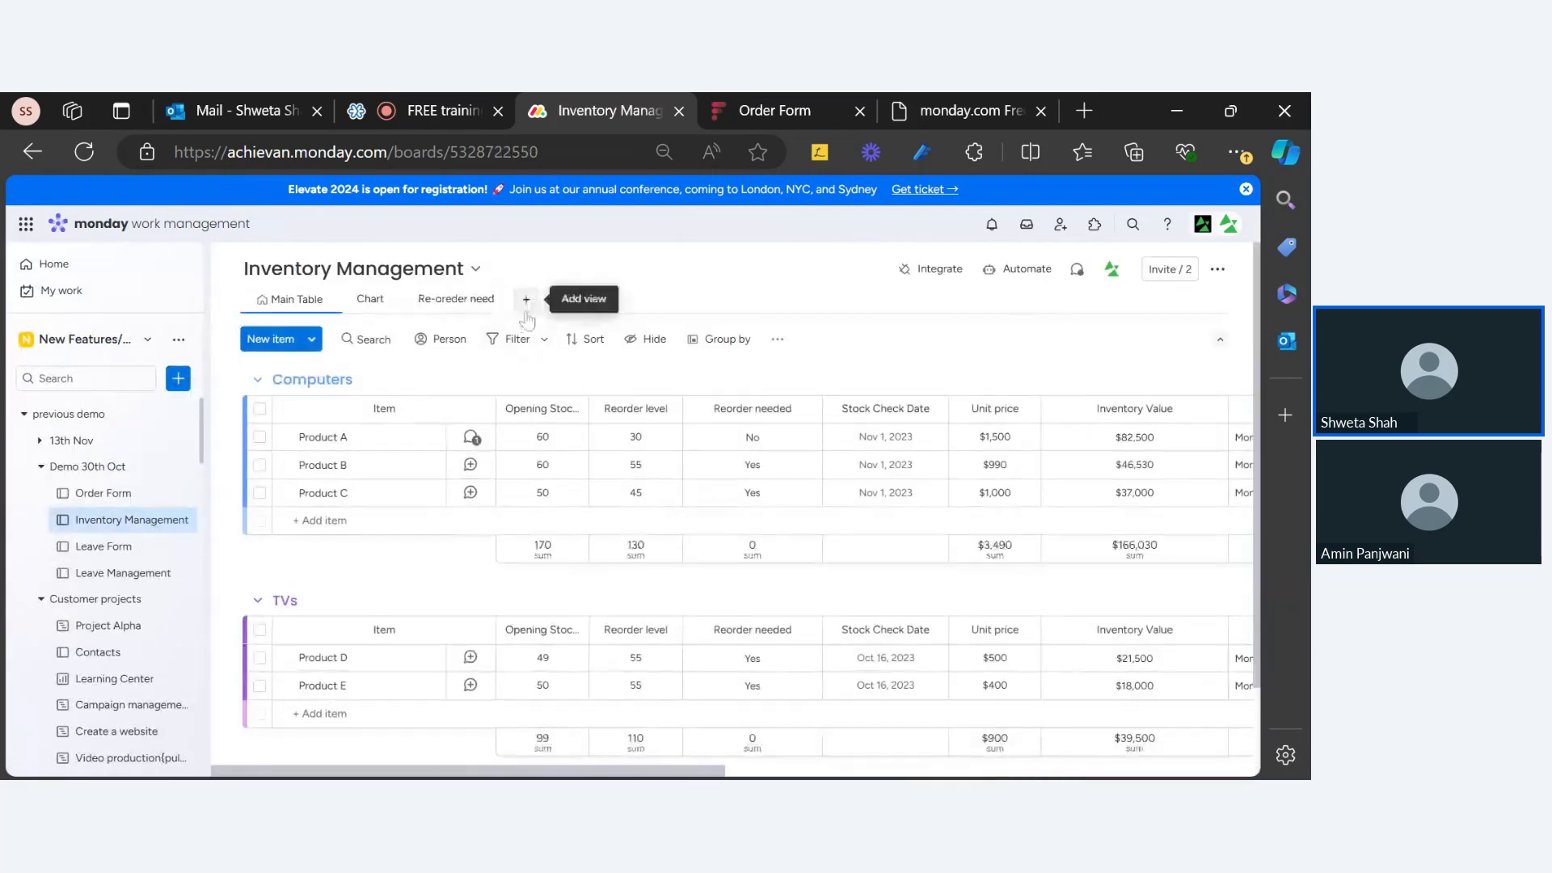
left_click(526, 300)
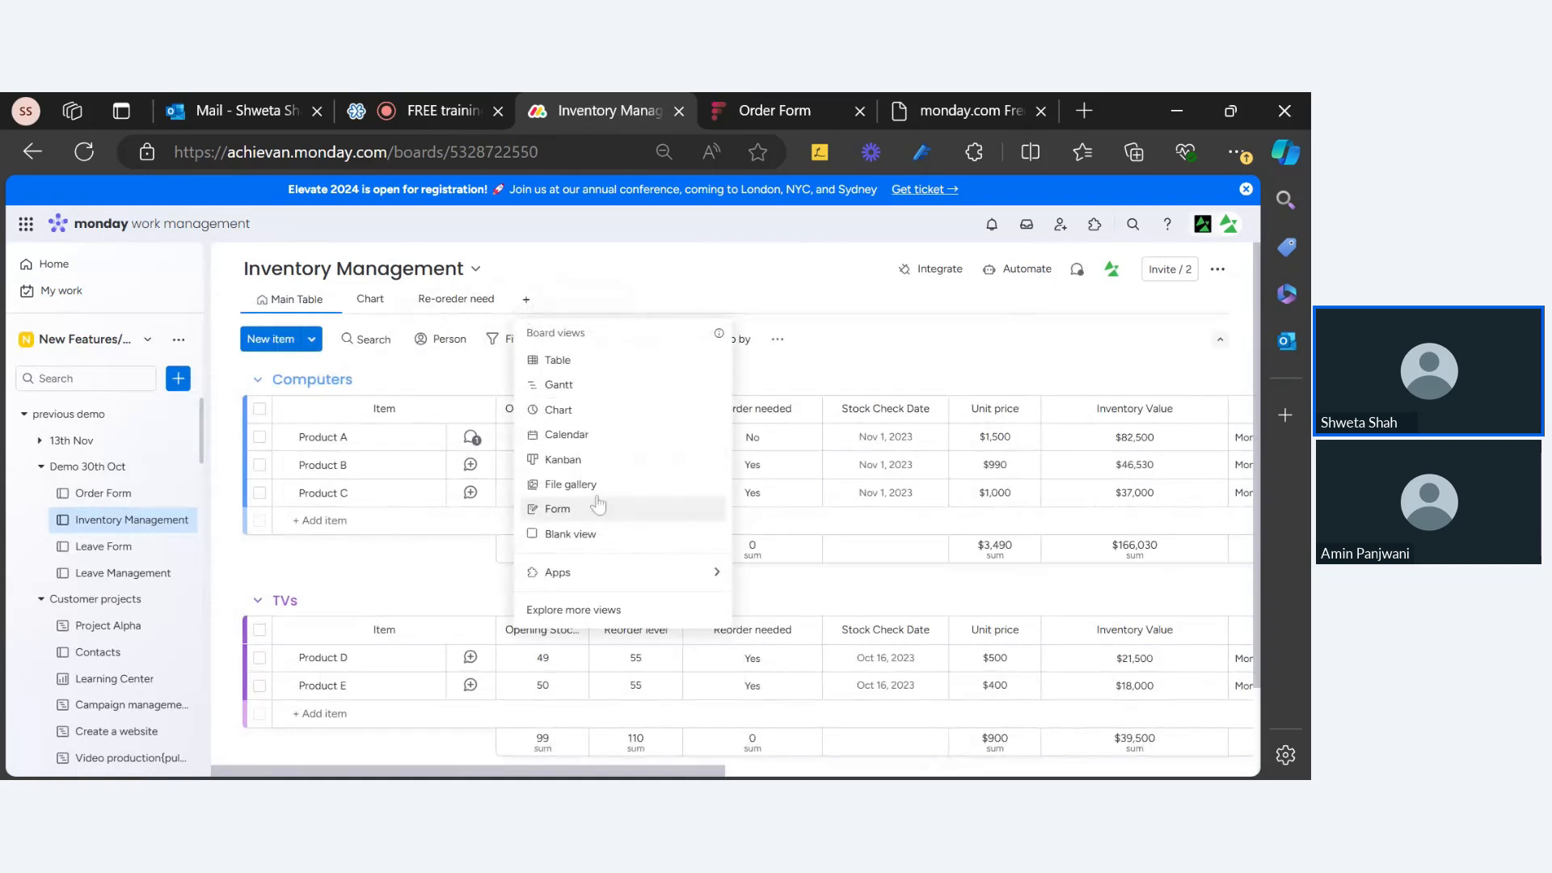
left_click(562, 460)
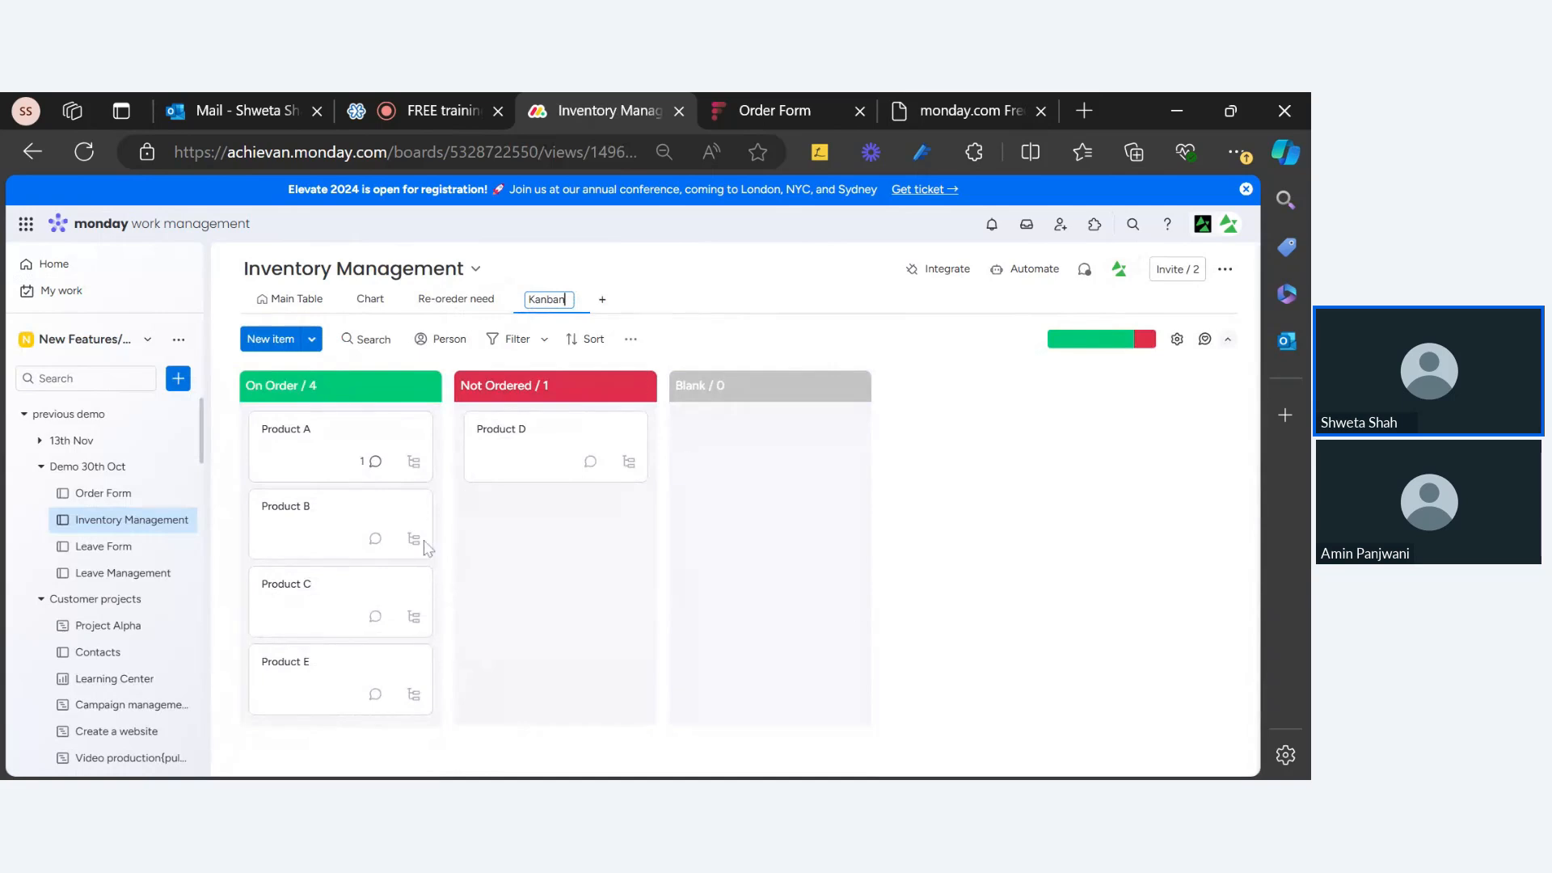
mouse_move(1077, 353)
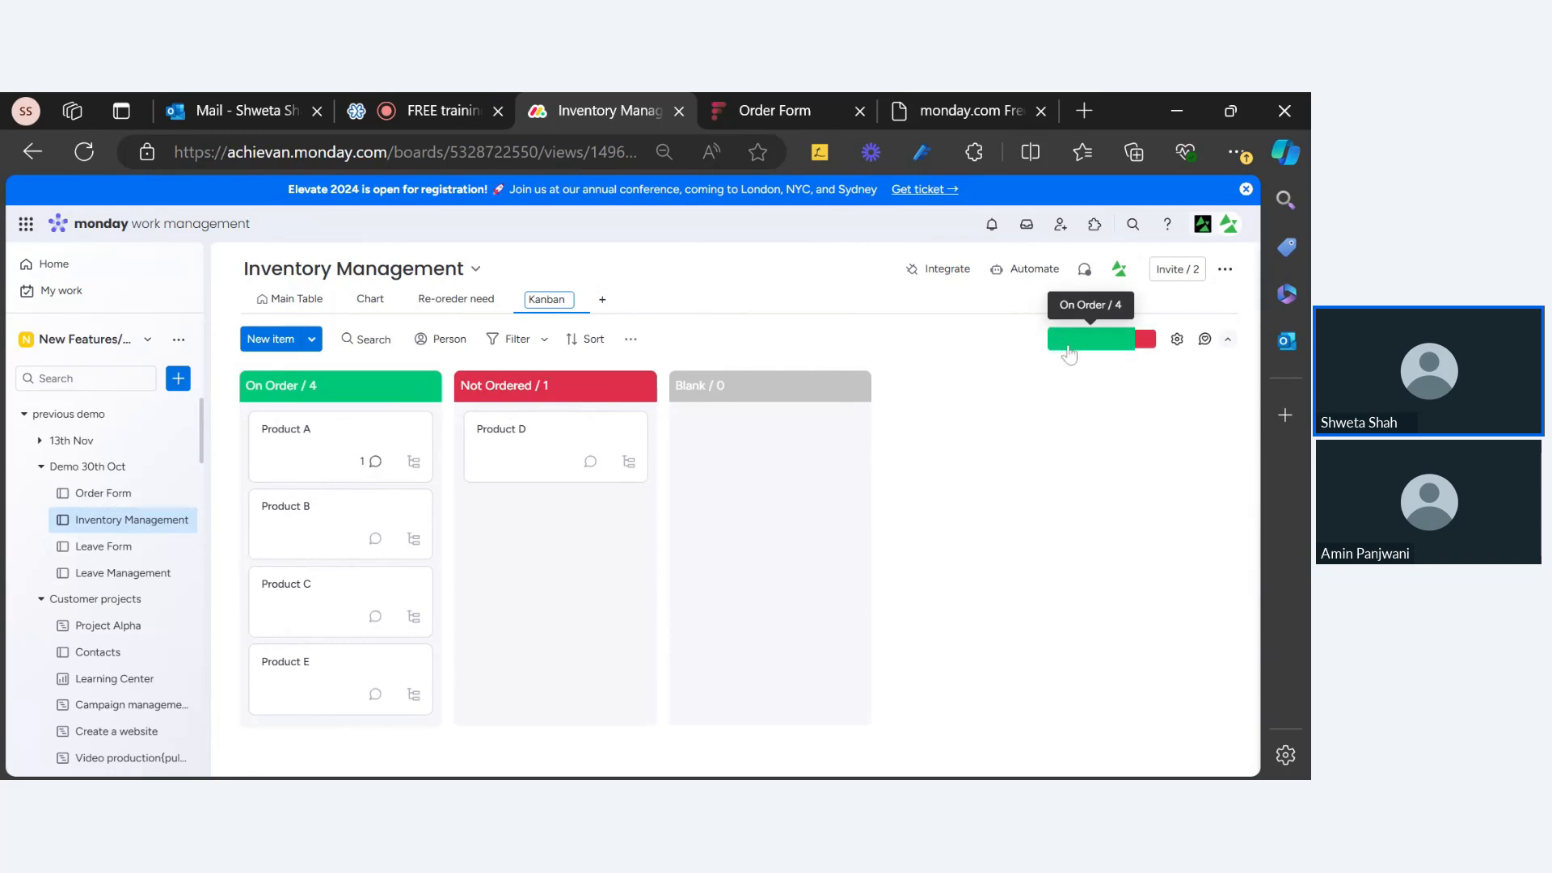
mouse_move(1149, 347)
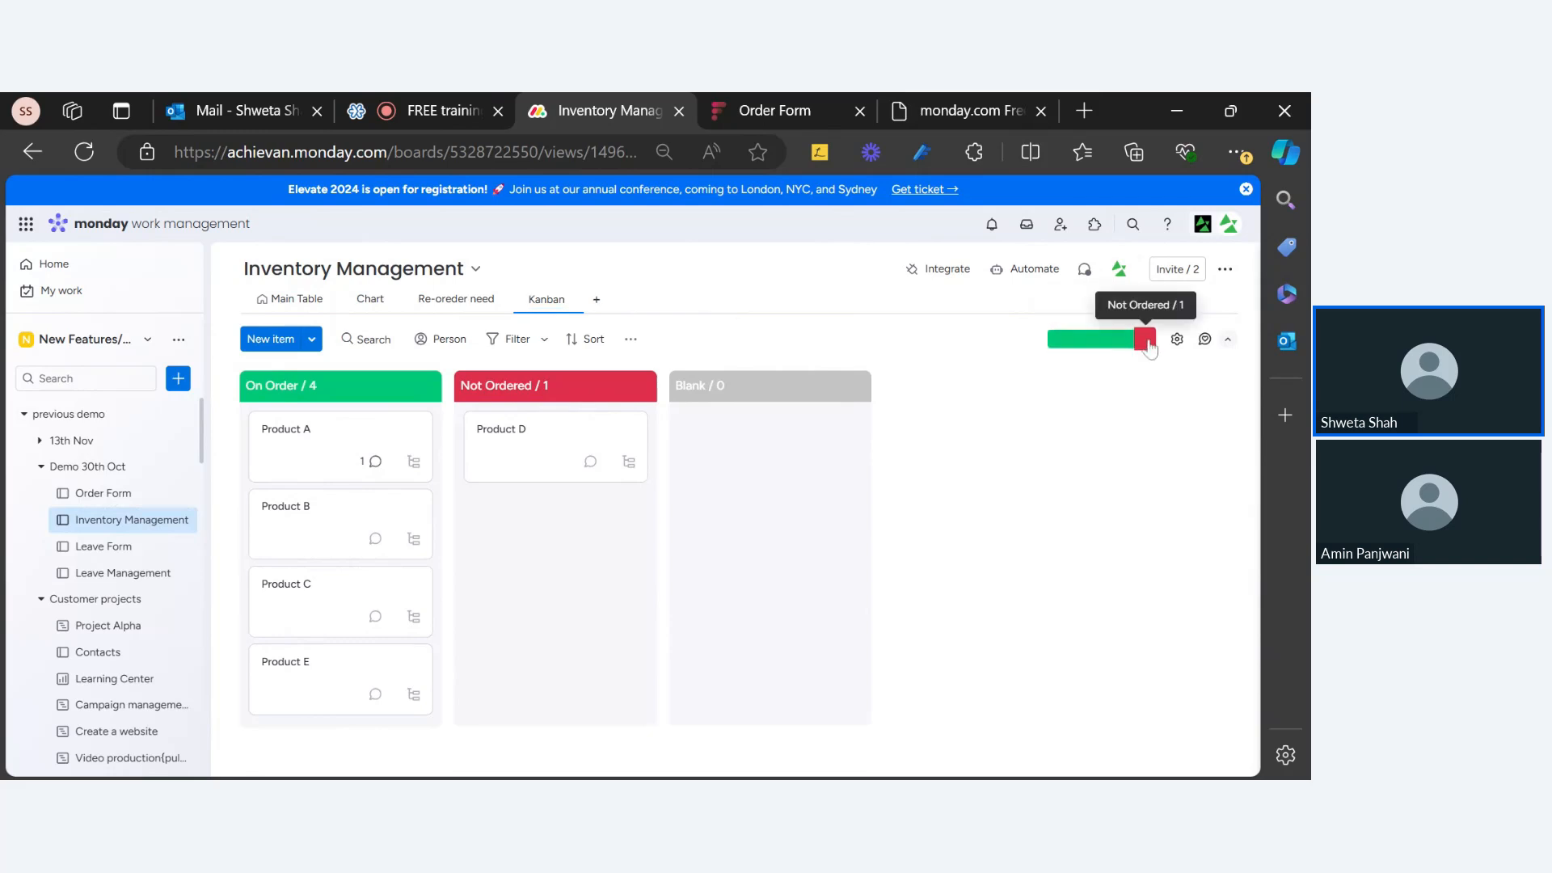
Step: Visit the Order Form and Leave Management boards, then return to Inventory Management
left_click(122, 495)
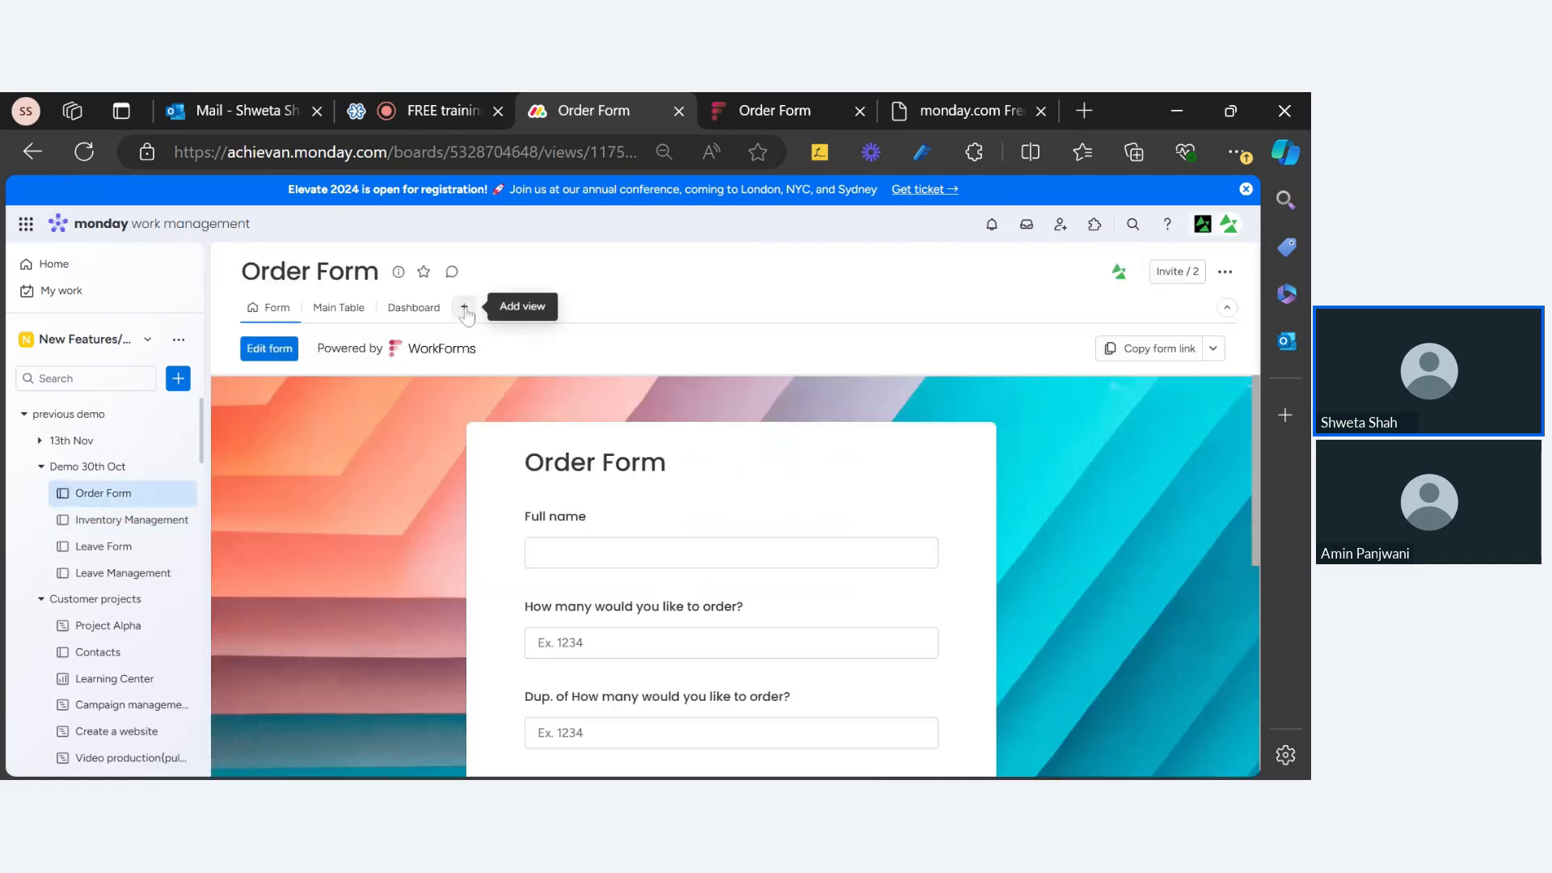
left_click(117, 574)
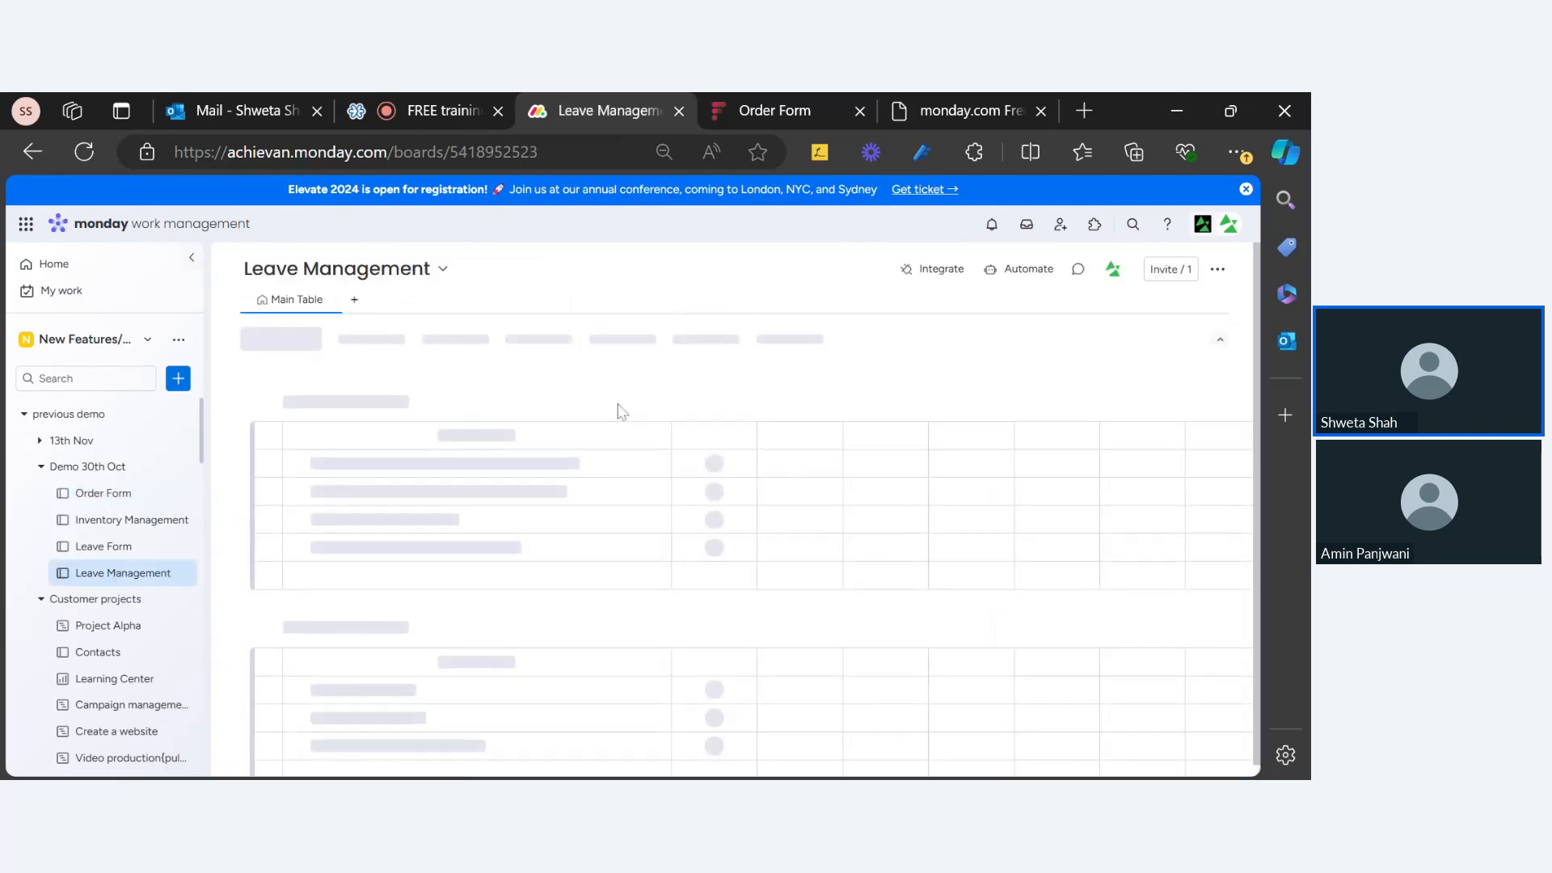
left_click(101, 524)
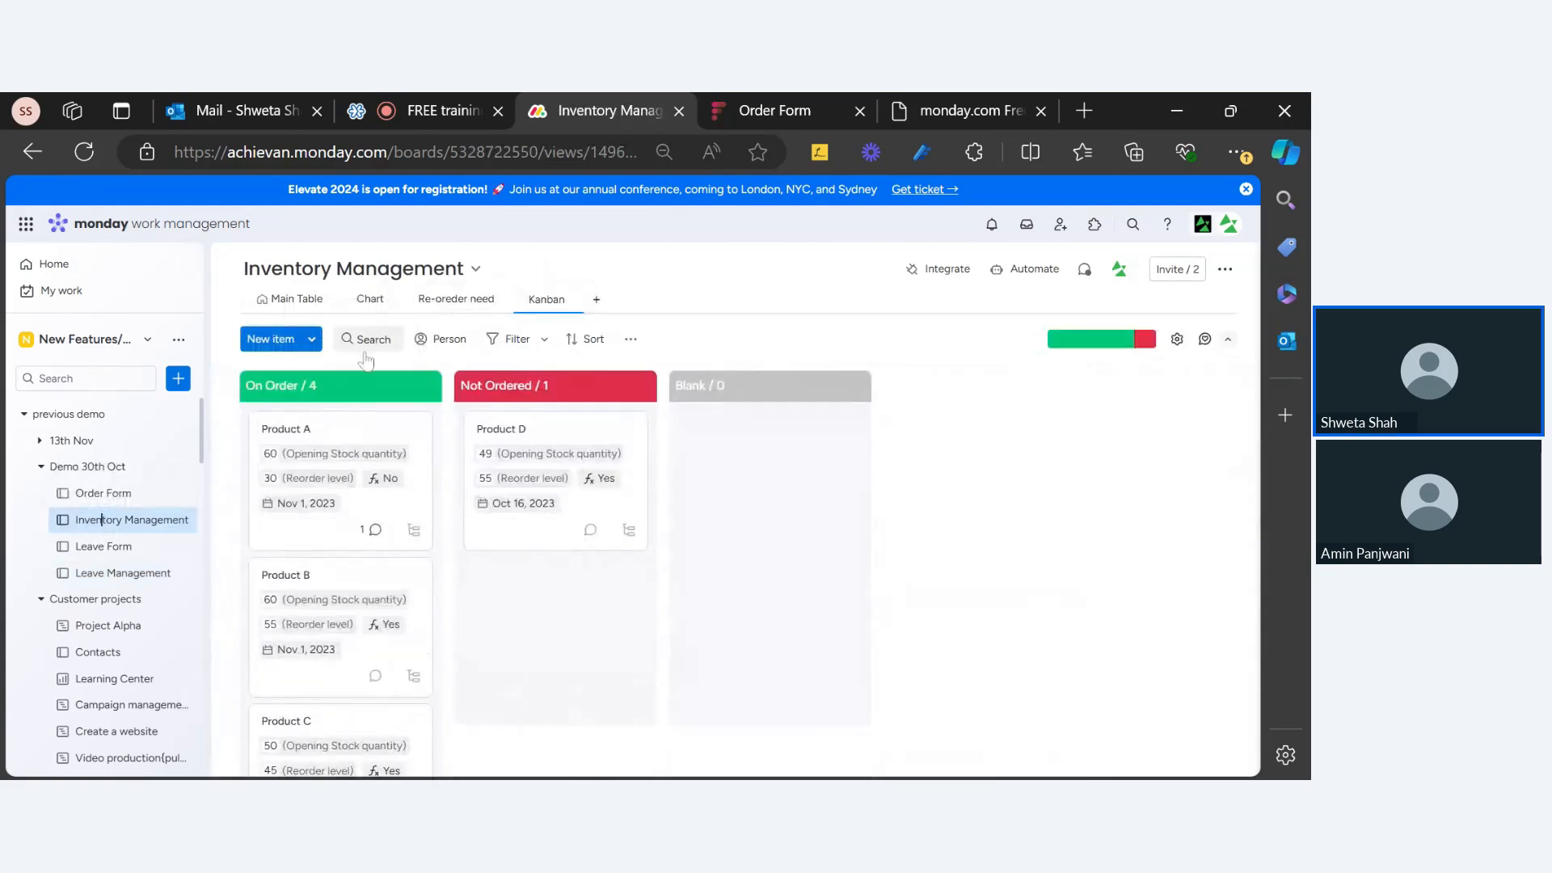
Step: In Kanban card settings, remove Reorder level, Opening Stock quantity and Reorder needed from the cards
left_click(1177, 340)
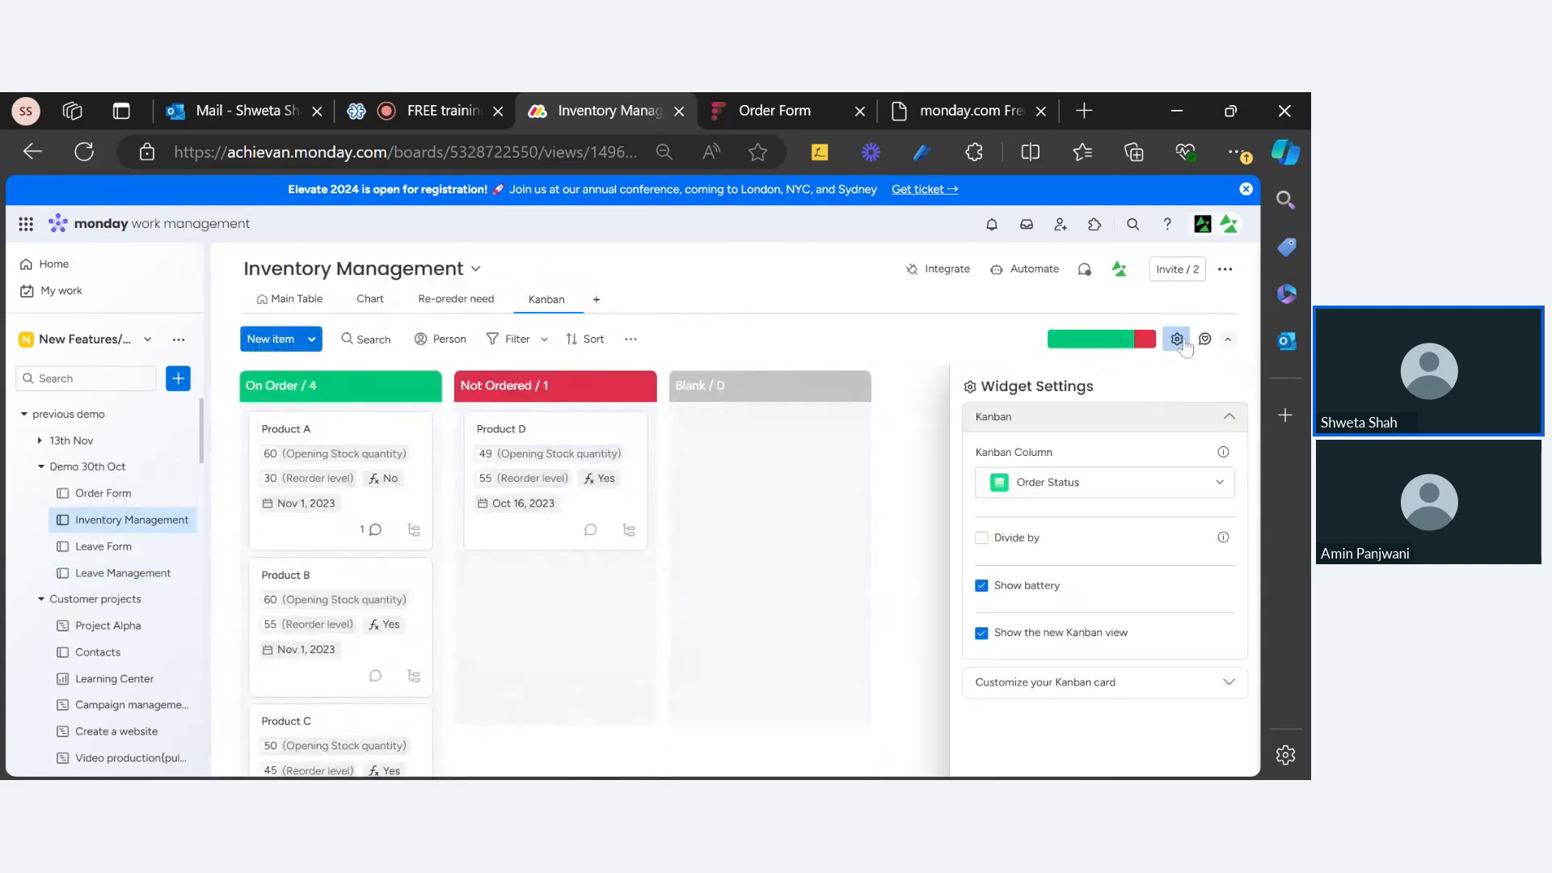
left_click(1059, 689)
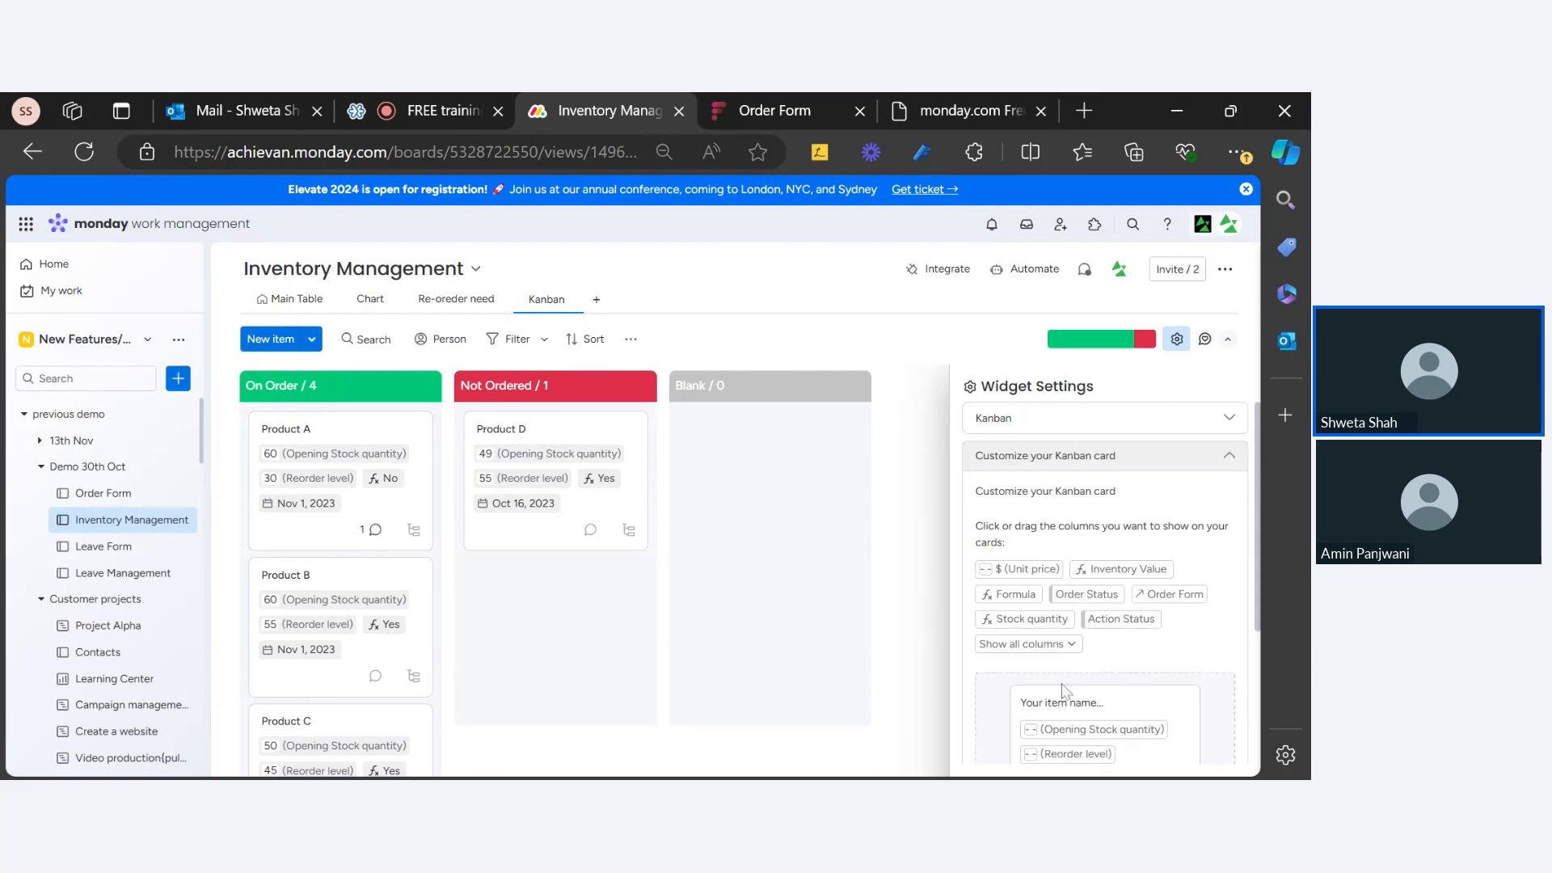
scroll(1137, 646, "down", 3)
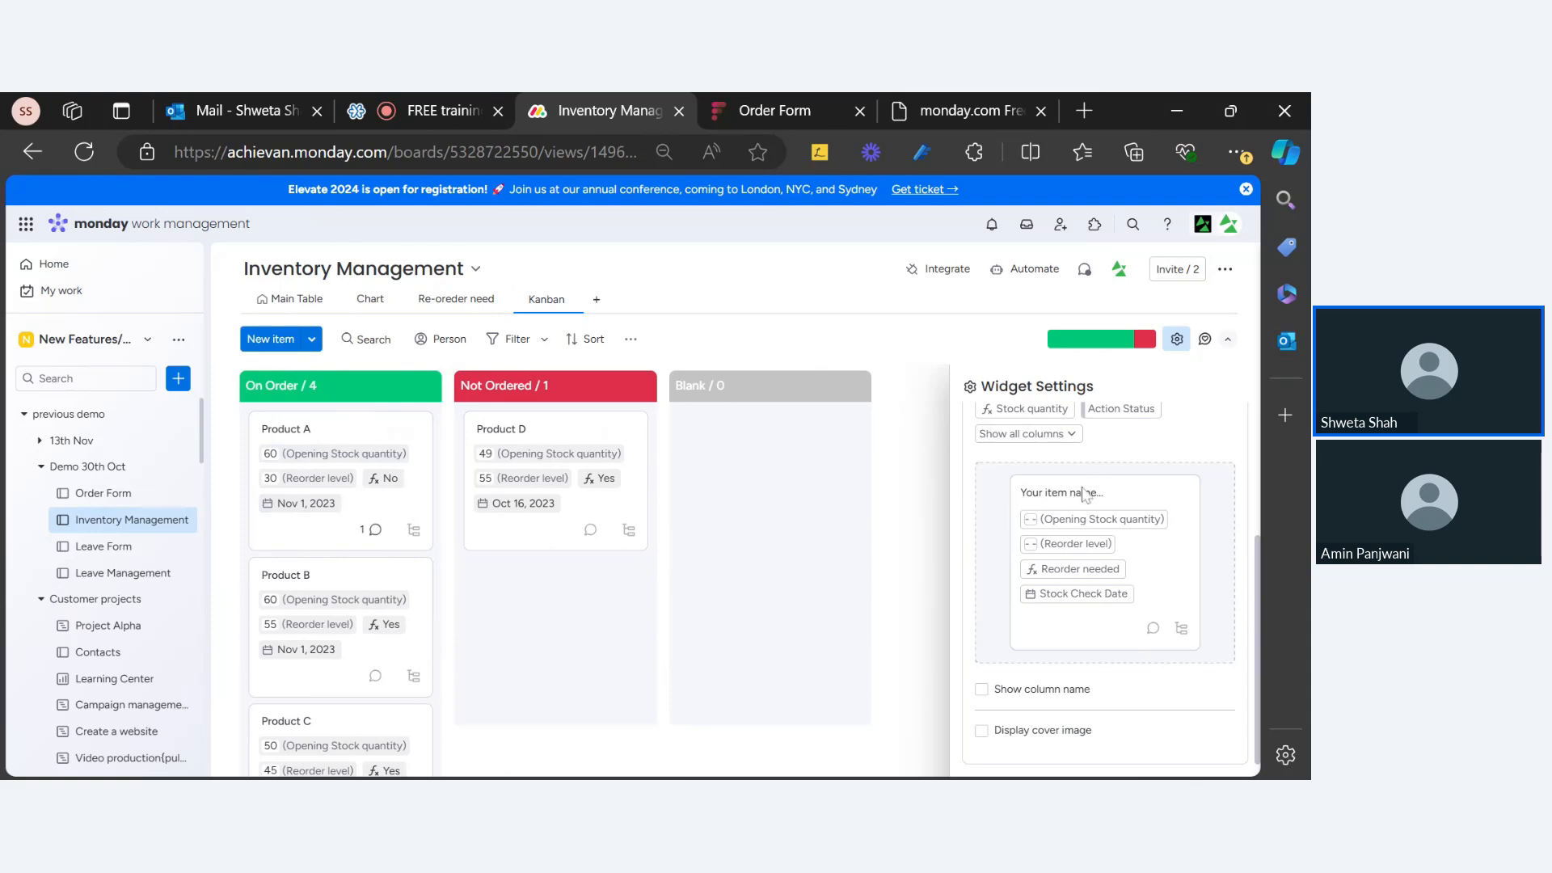
scroll(1085, 495, "up", 3)
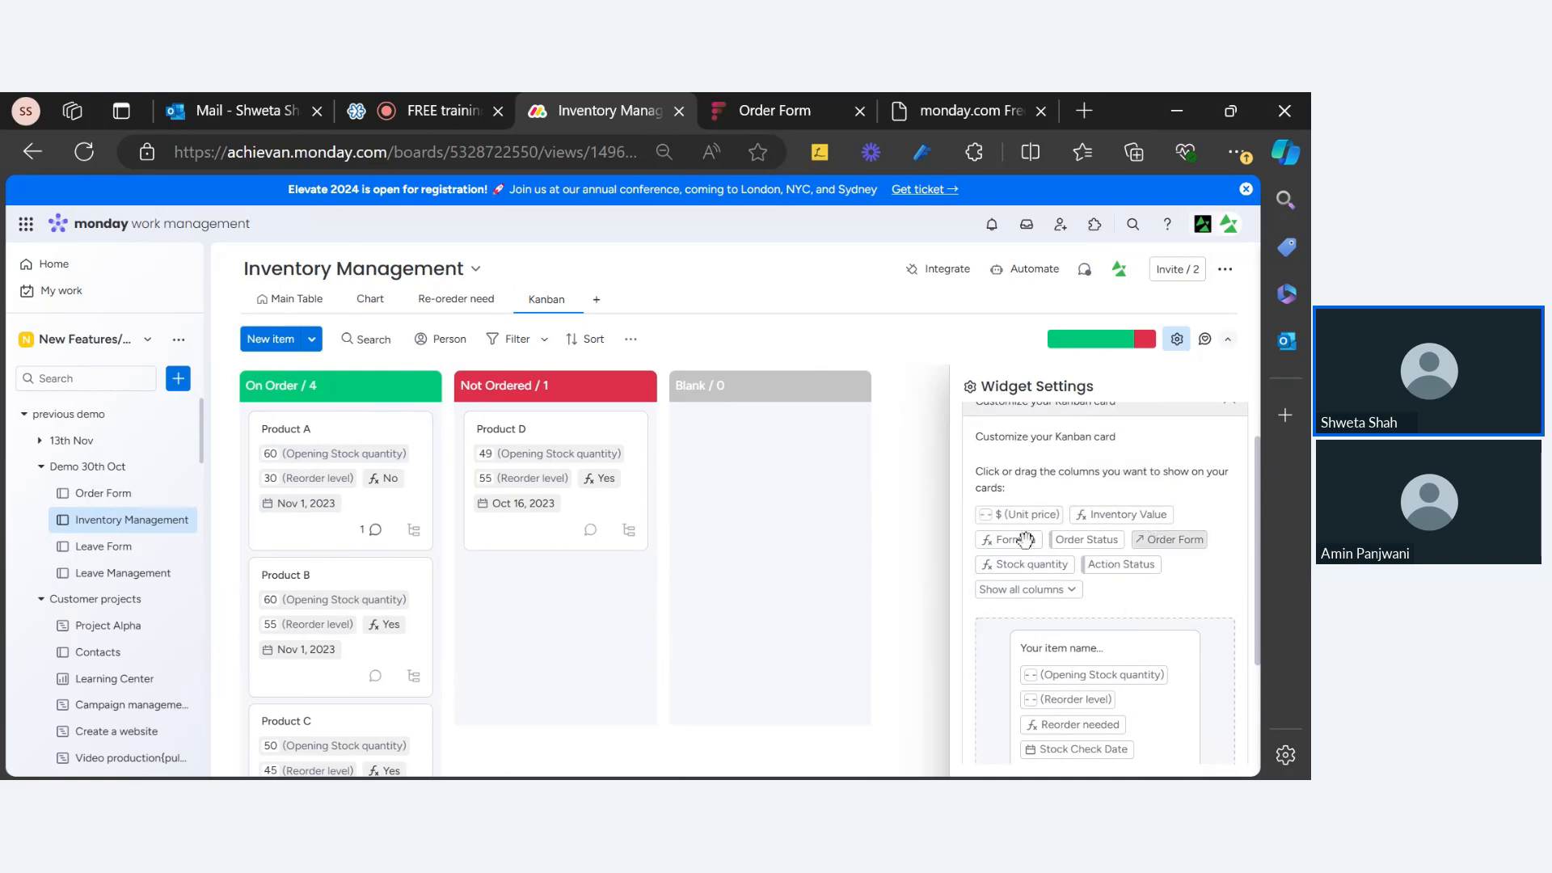
scroll(1073, 674, "down", 2)
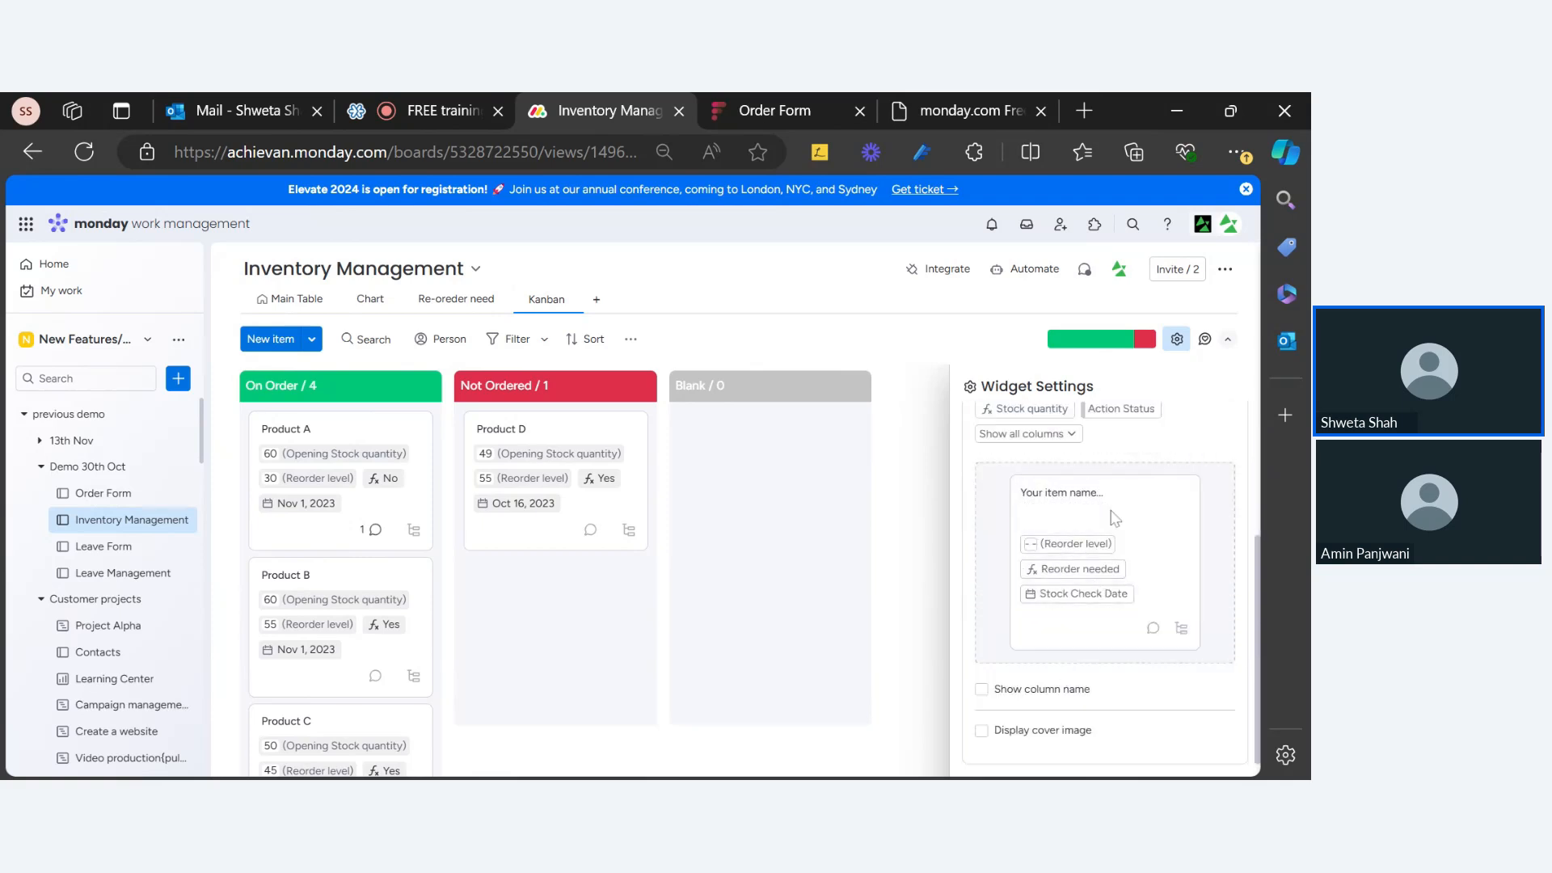
left_click_drag(1075, 541, 1121, 423)
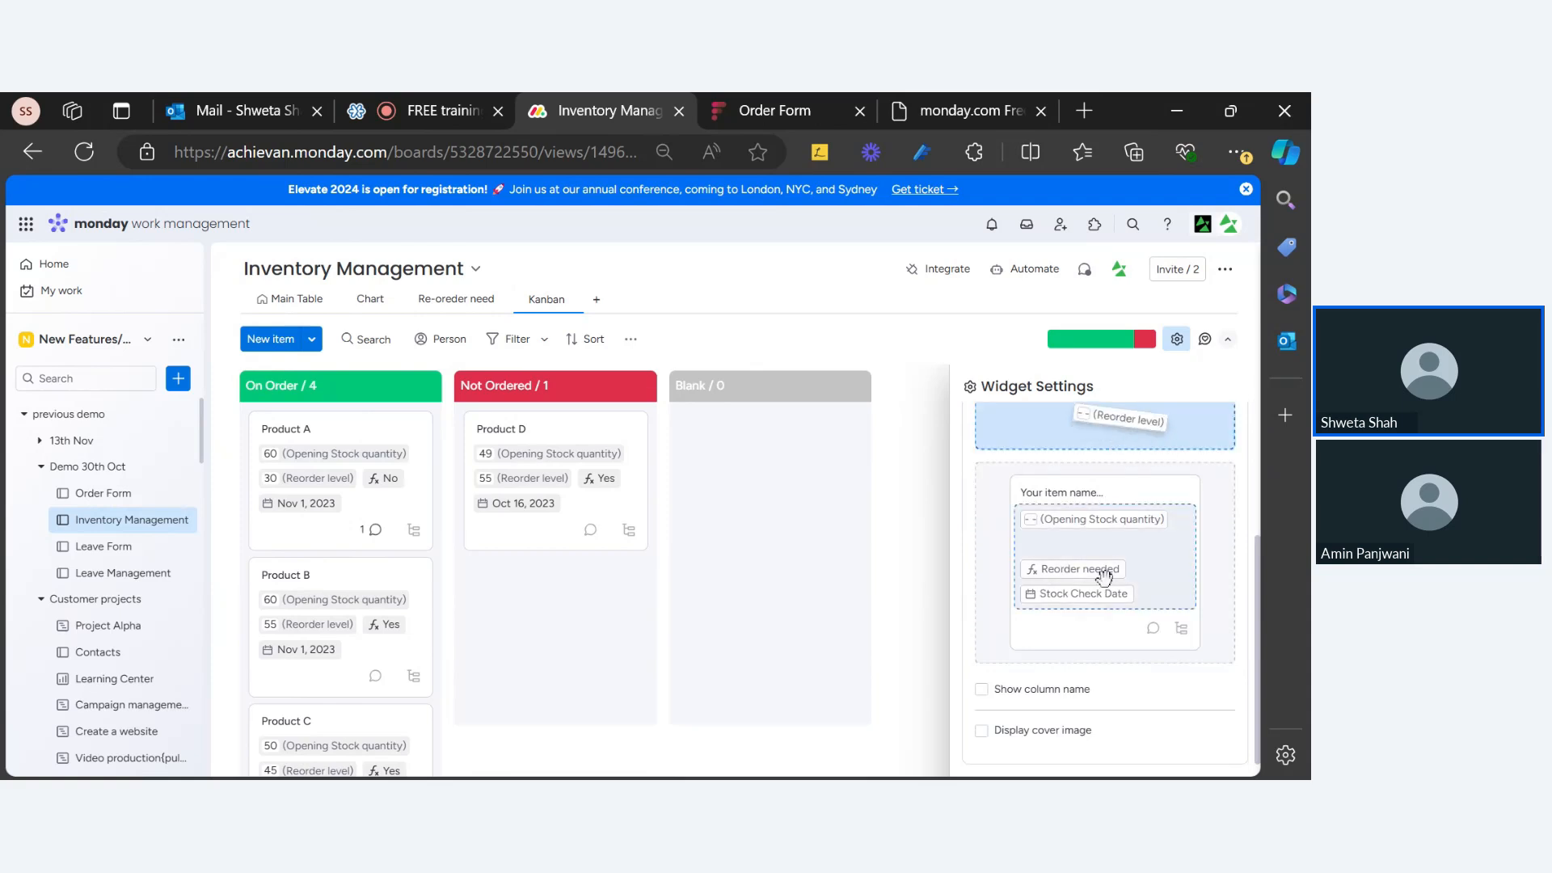
left_click_drag(1087, 583, 1118, 492)
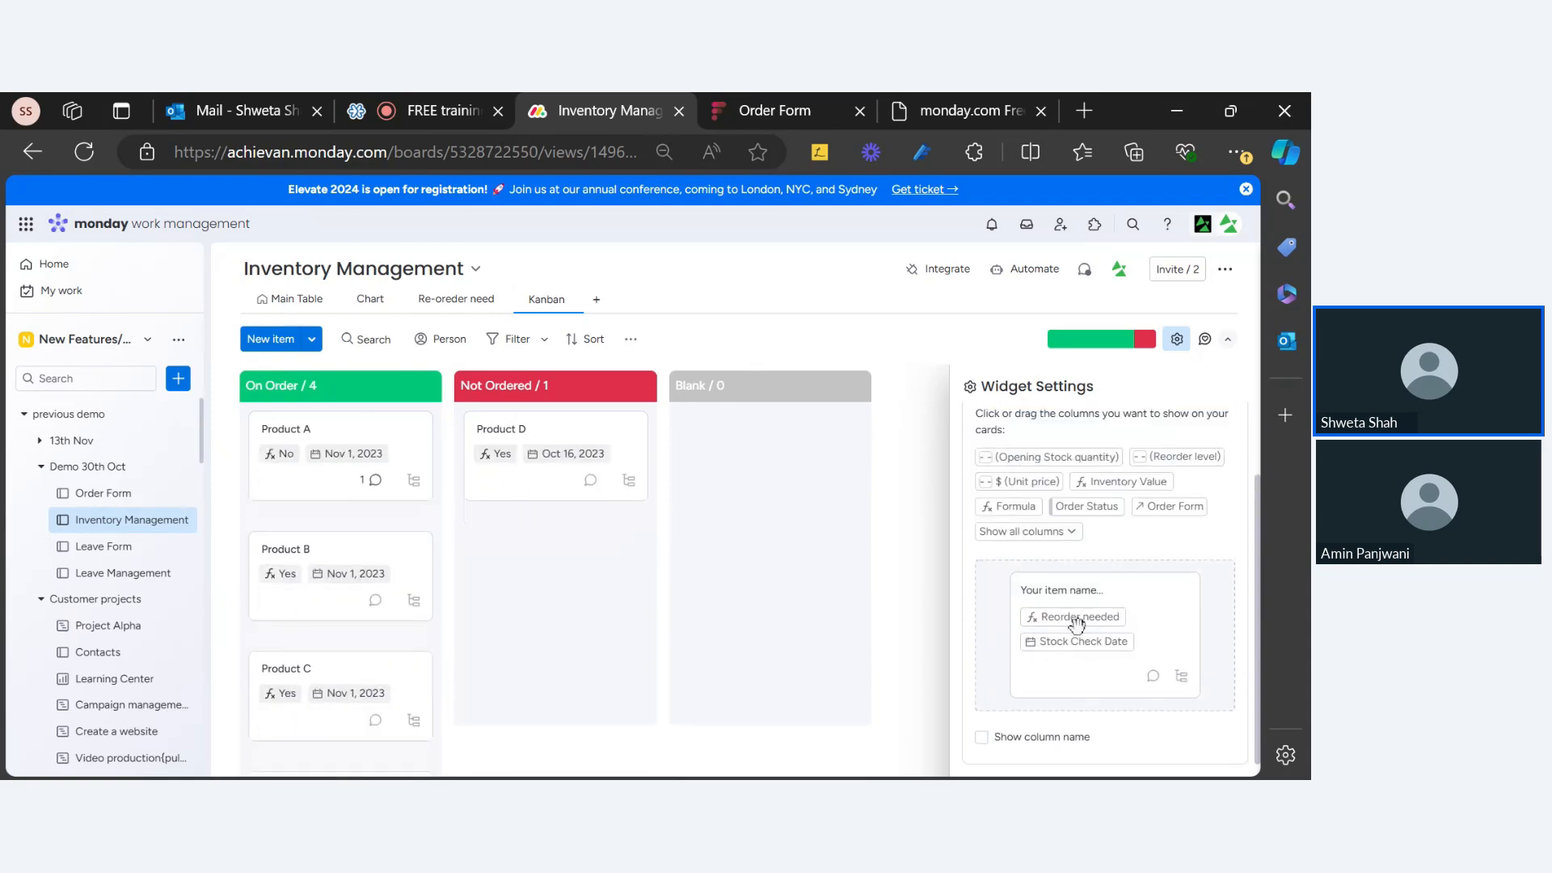
left_click_drag(1079, 619, 1056, 495)
Step: Add Reorder needed and Order Status onto the Kanban cards
scroll(1056, 505, "up", 1)
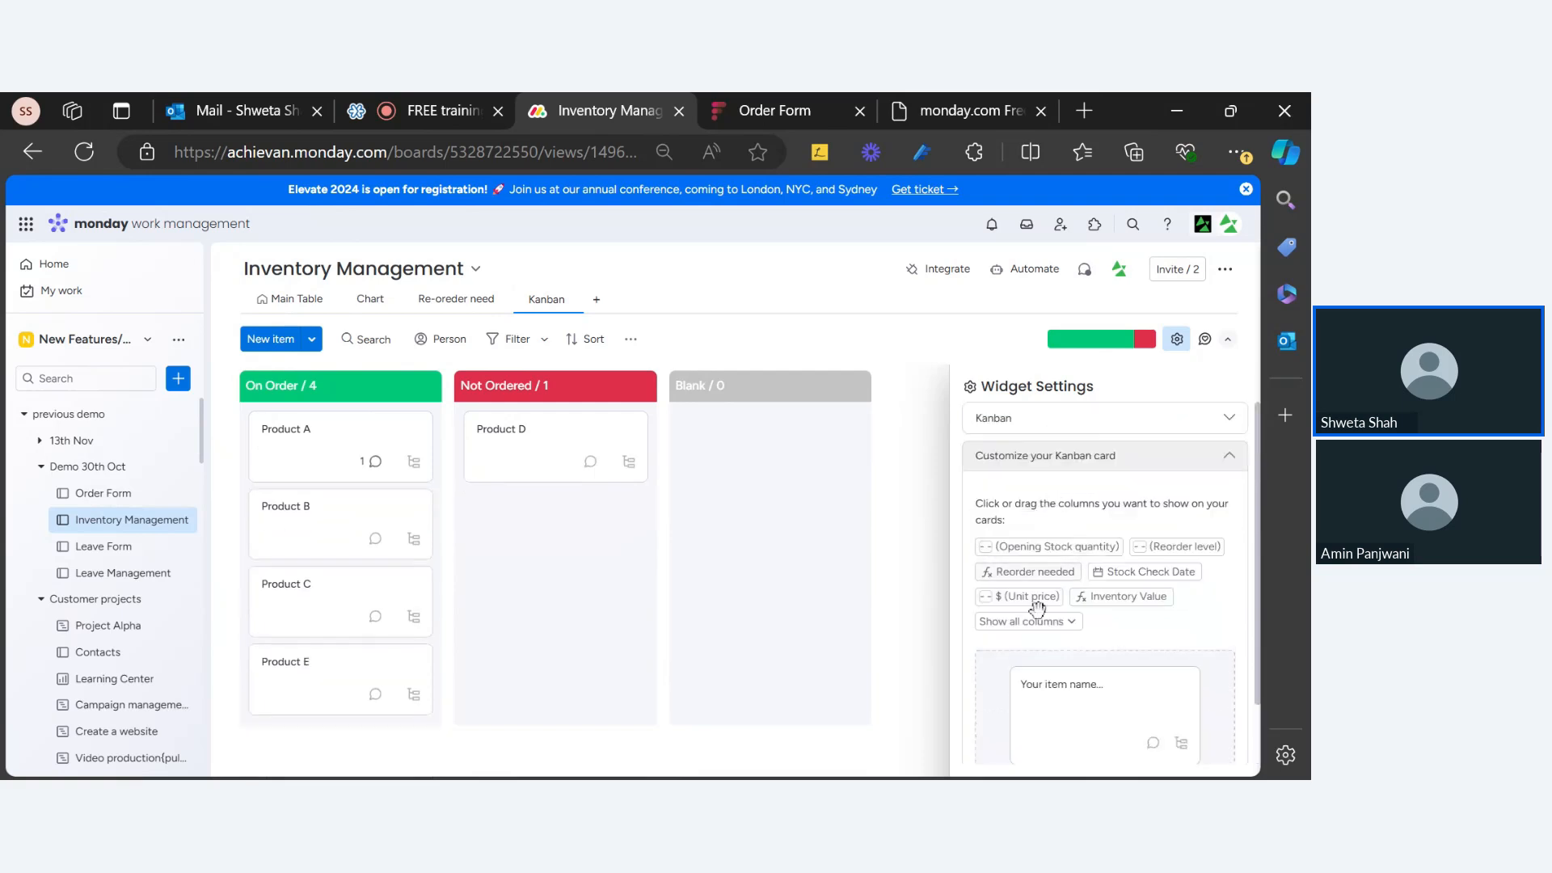
left_click(1034, 628)
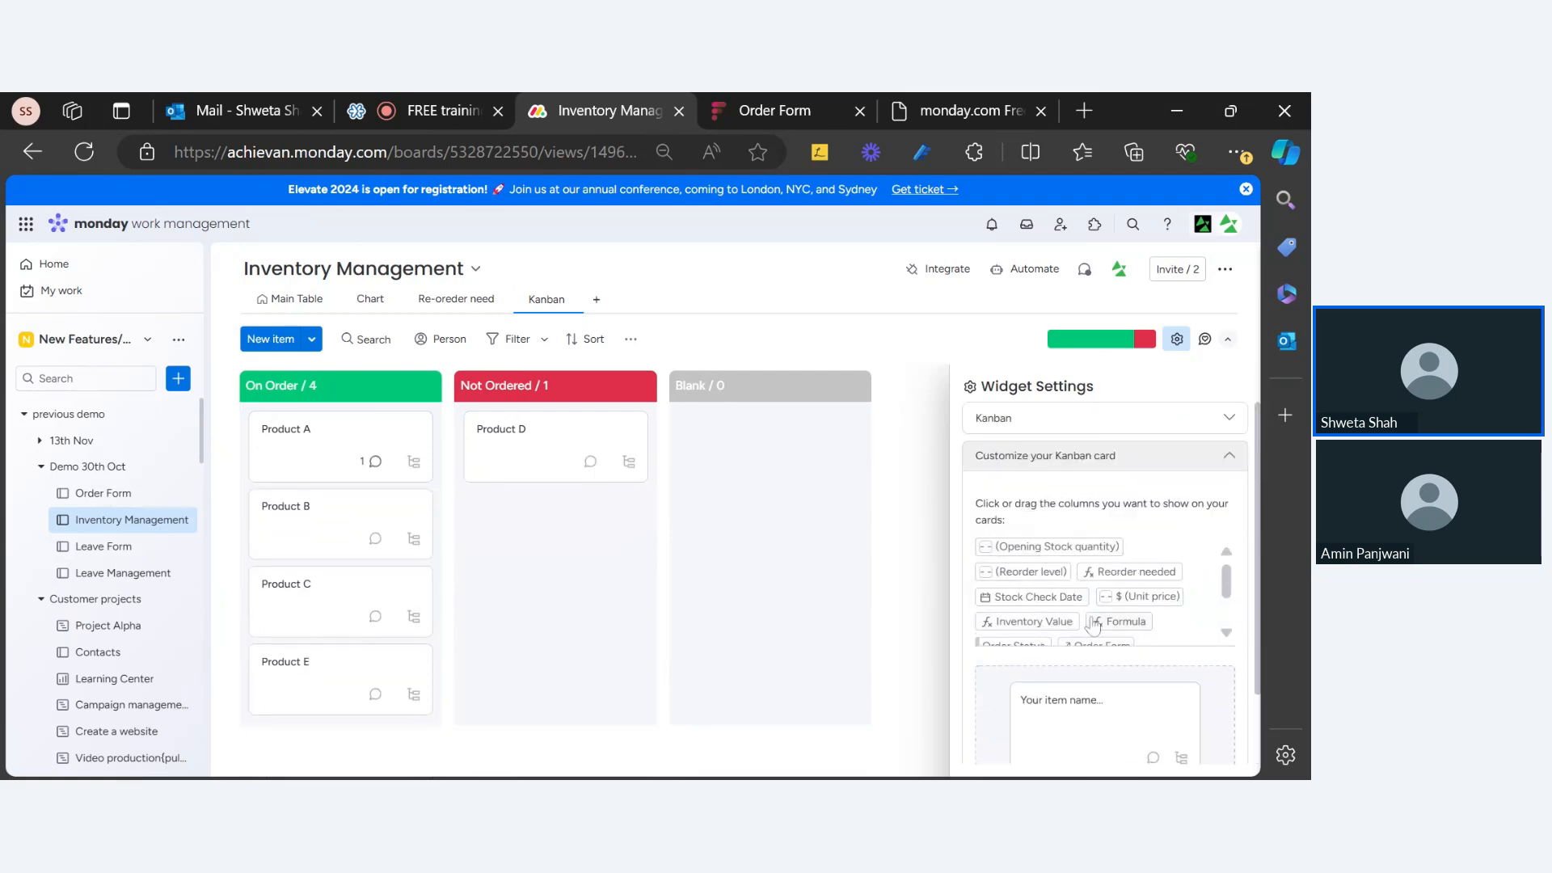
scroll(1090, 612, "down", 2)
scroll(1086, 618, "up", 2)
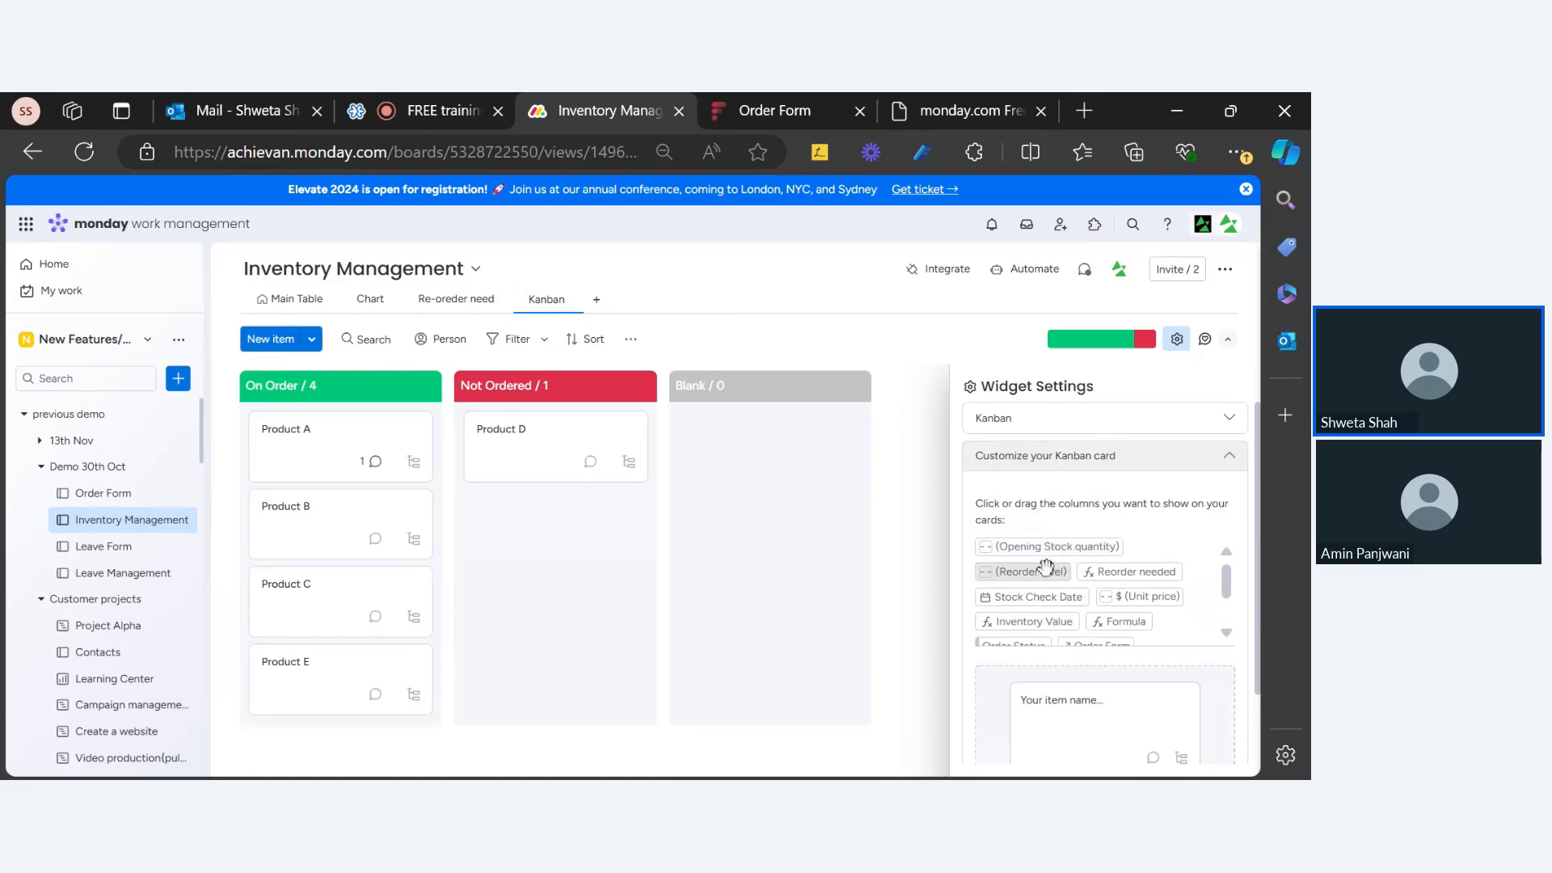
left_click_drag(1043, 570, 1057, 670)
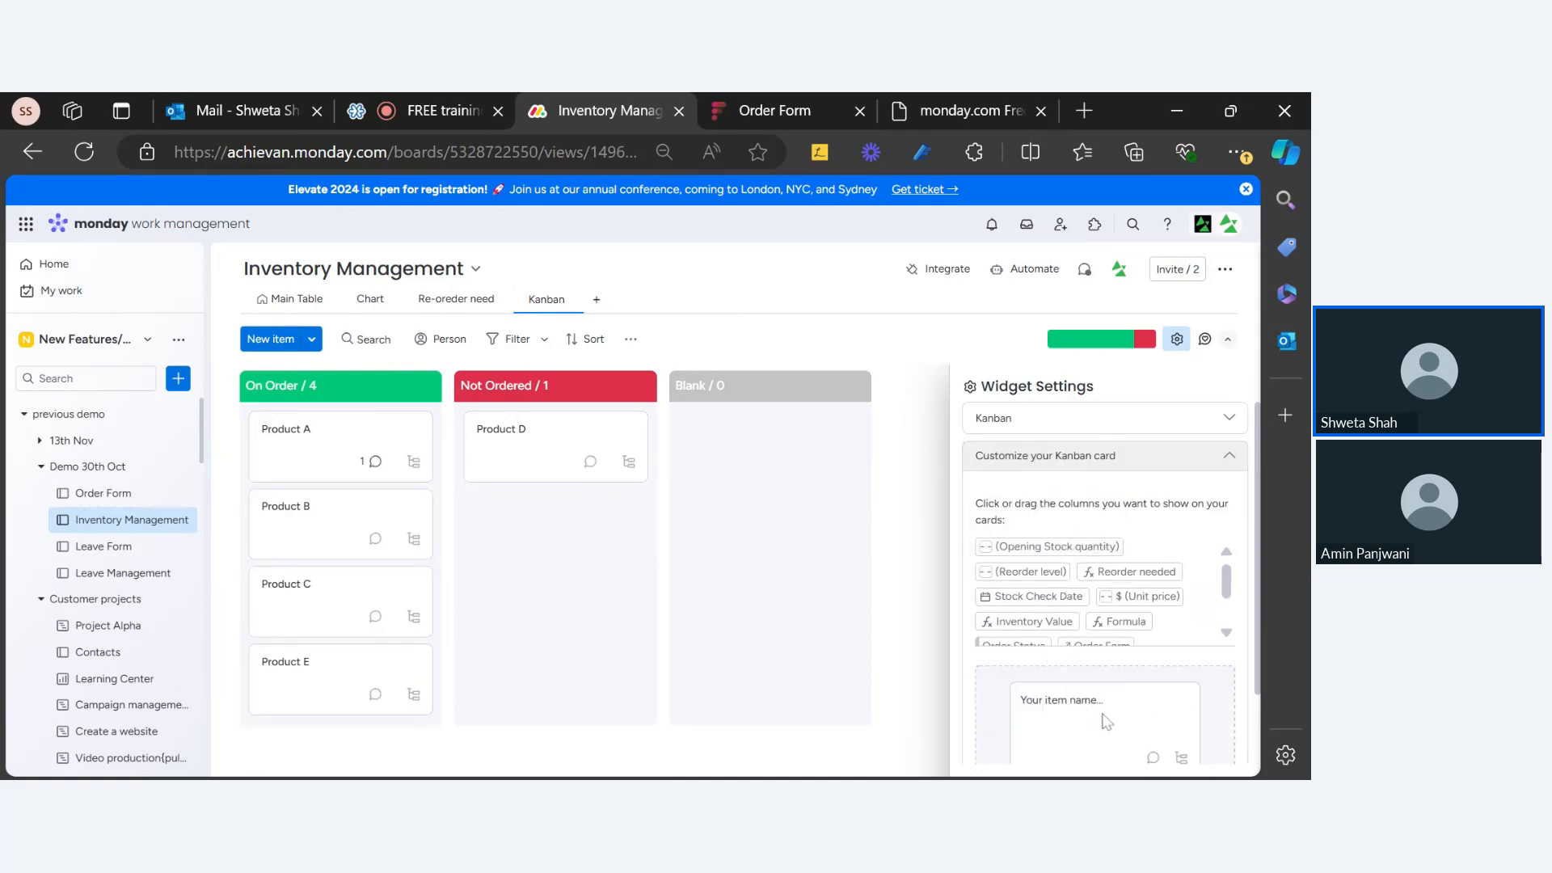
scroll(1108, 719, "down", 1)
left_click_drag(1033, 485, 1065, 616)
left_click_drag(1026, 485, 1080, 718)
scroll(1099, 582, "up", 1)
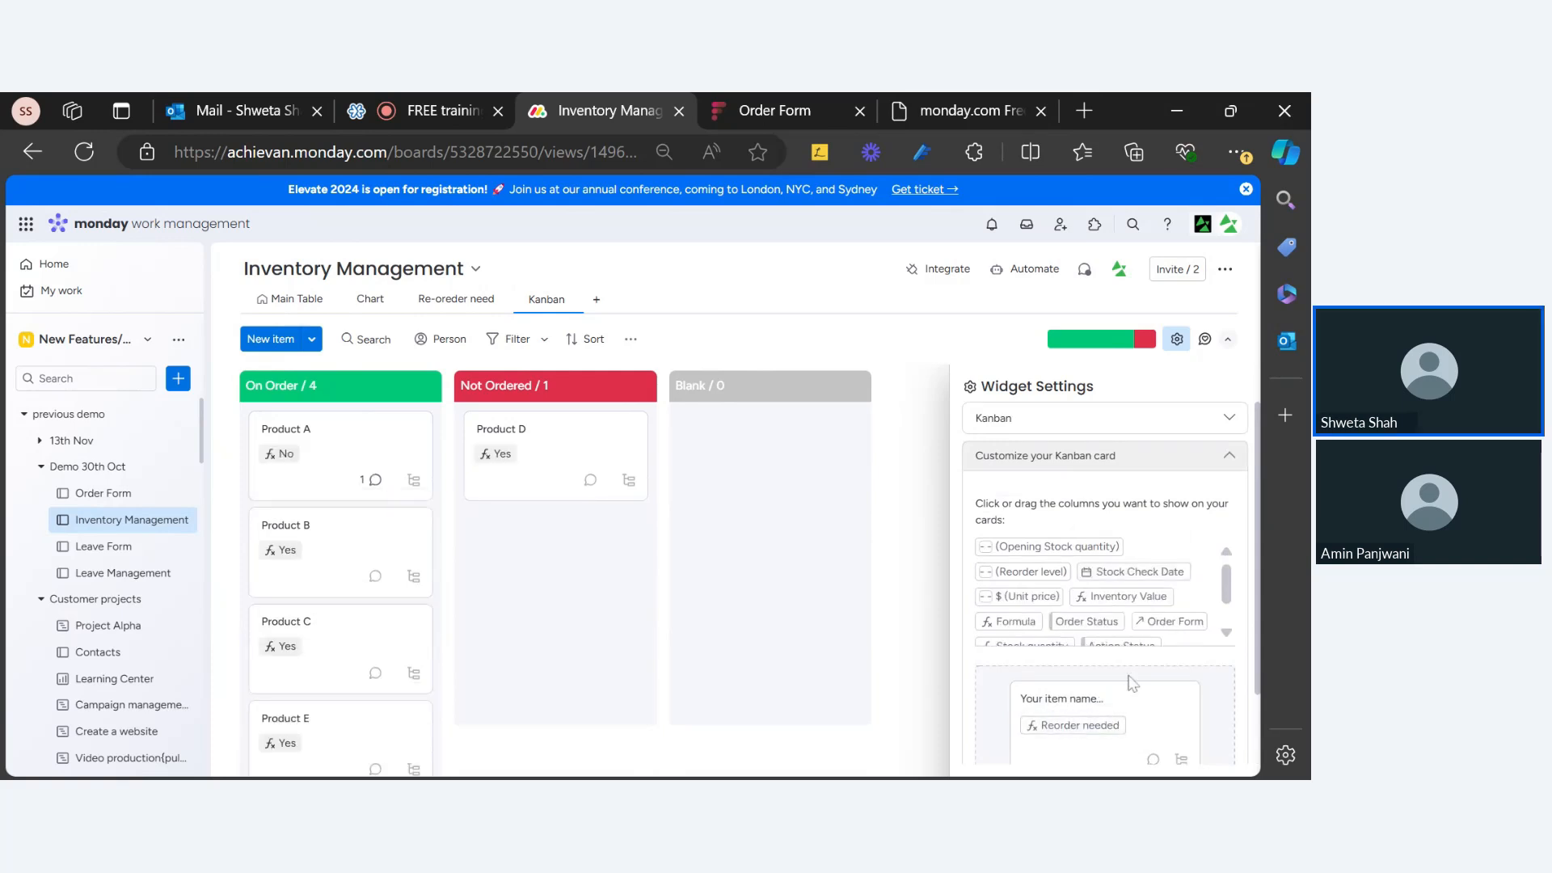
left_click_drag(1022, 571, 1084, 619)
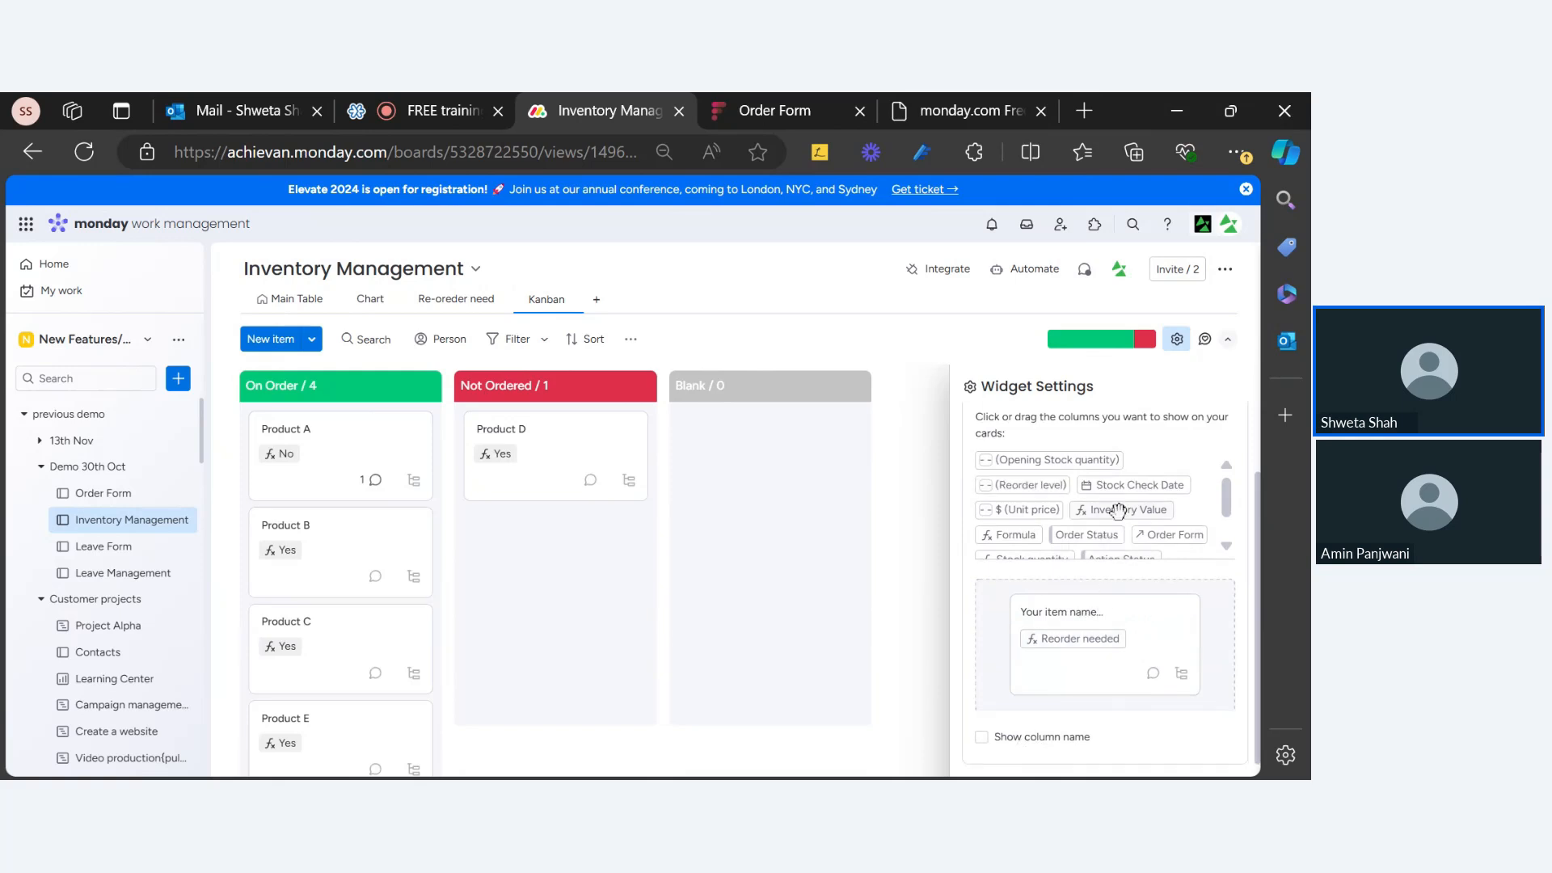
left_click_drag(1101, 535, 1105, 667)
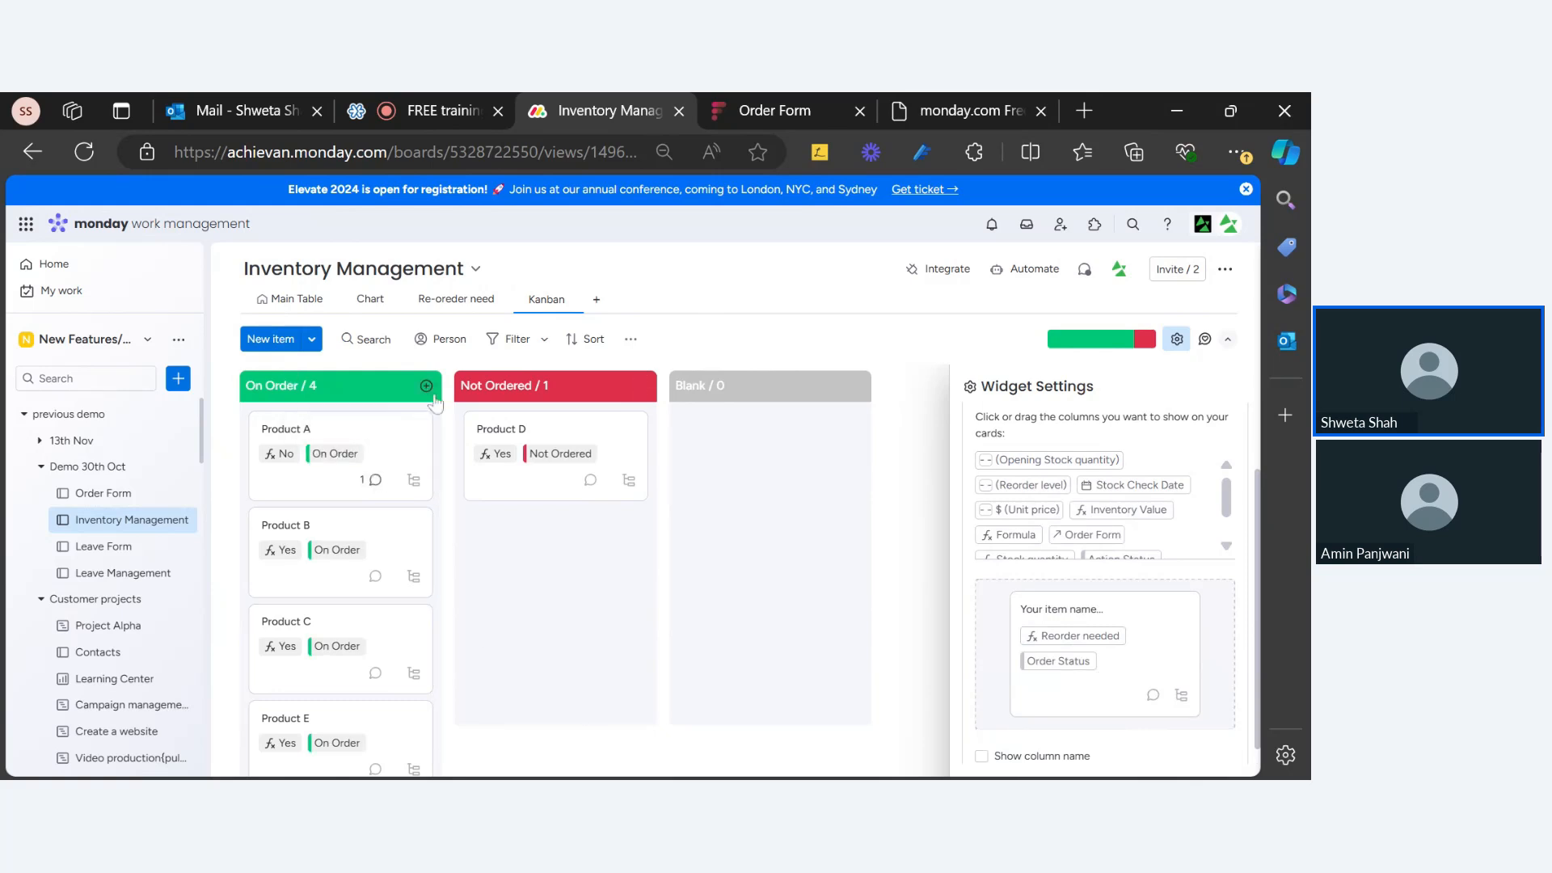
Step: Show column names on the Kanban cards and add Stock quantity (e.g. 55, 47, 43)
left_click(598, 343)
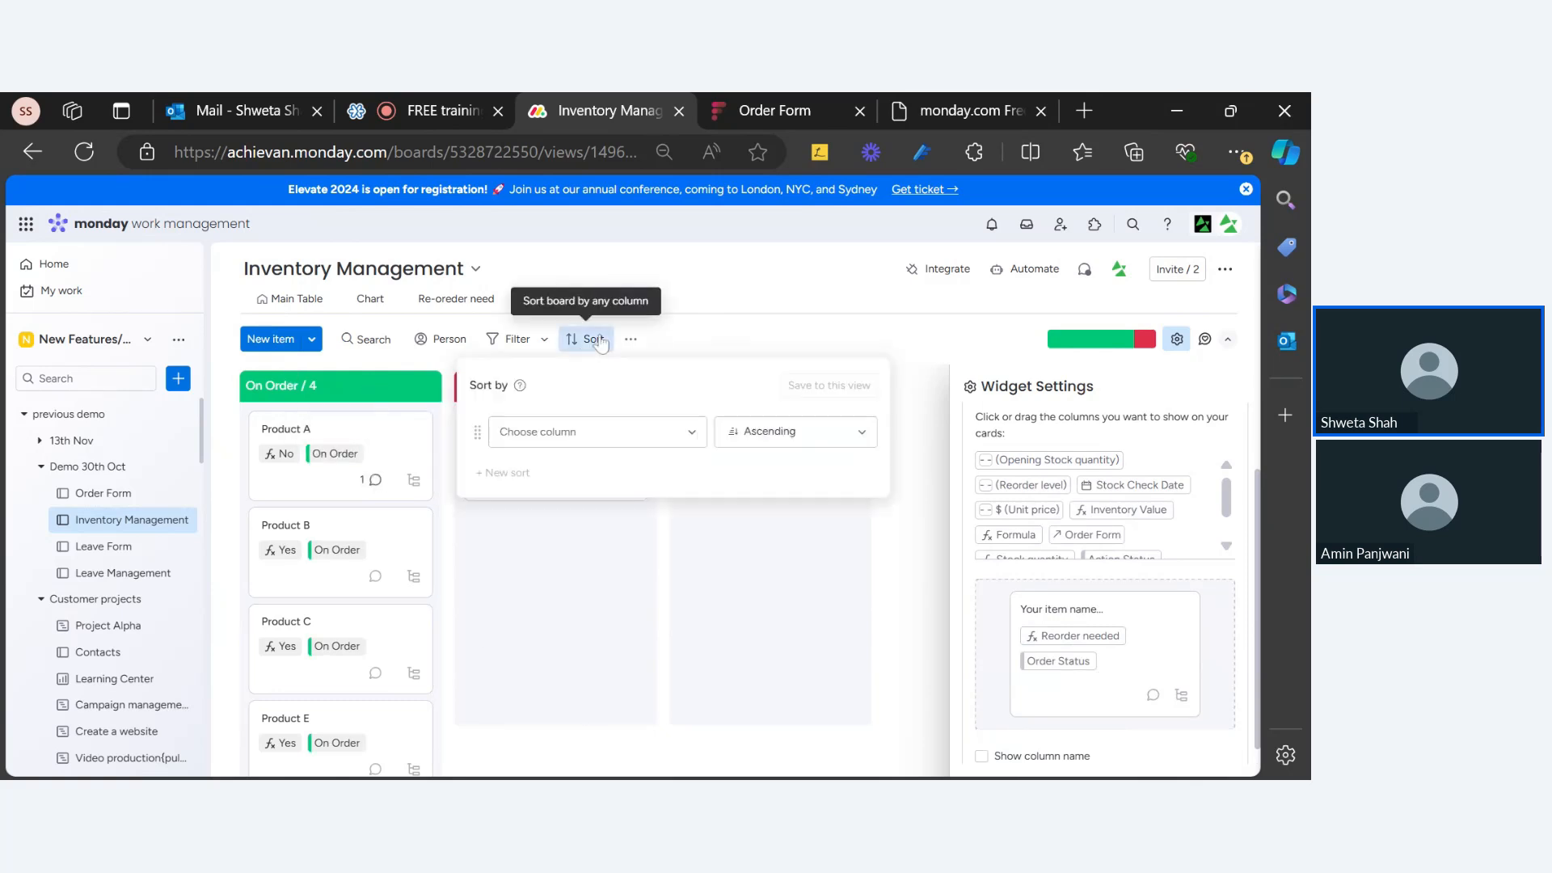
left_click(773, 332)
scroll(1136, 482, "down", 1)
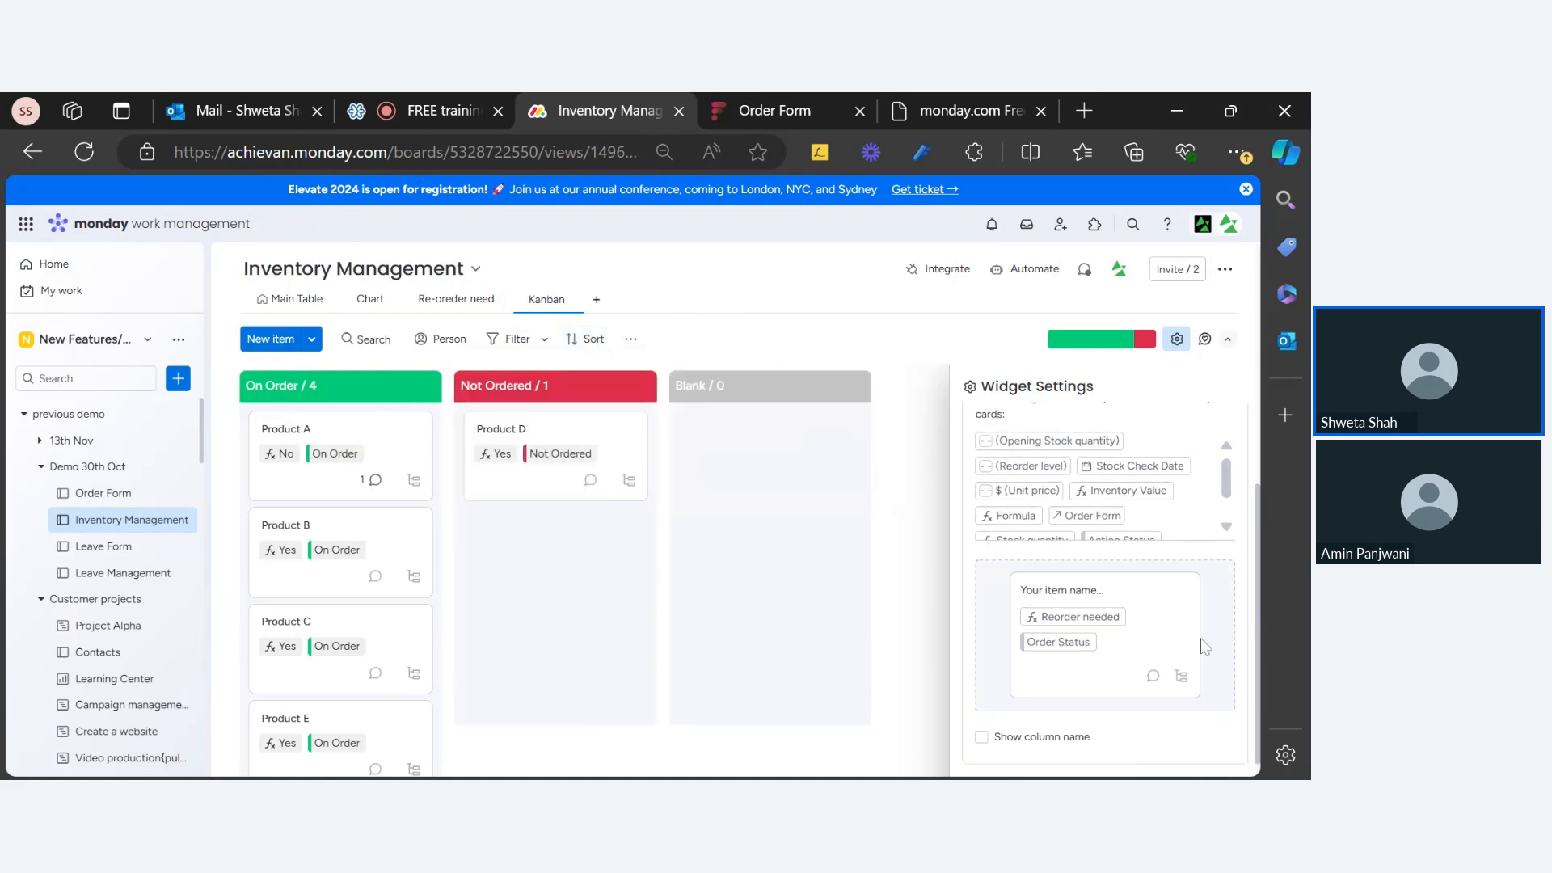
left_click(982, 739)
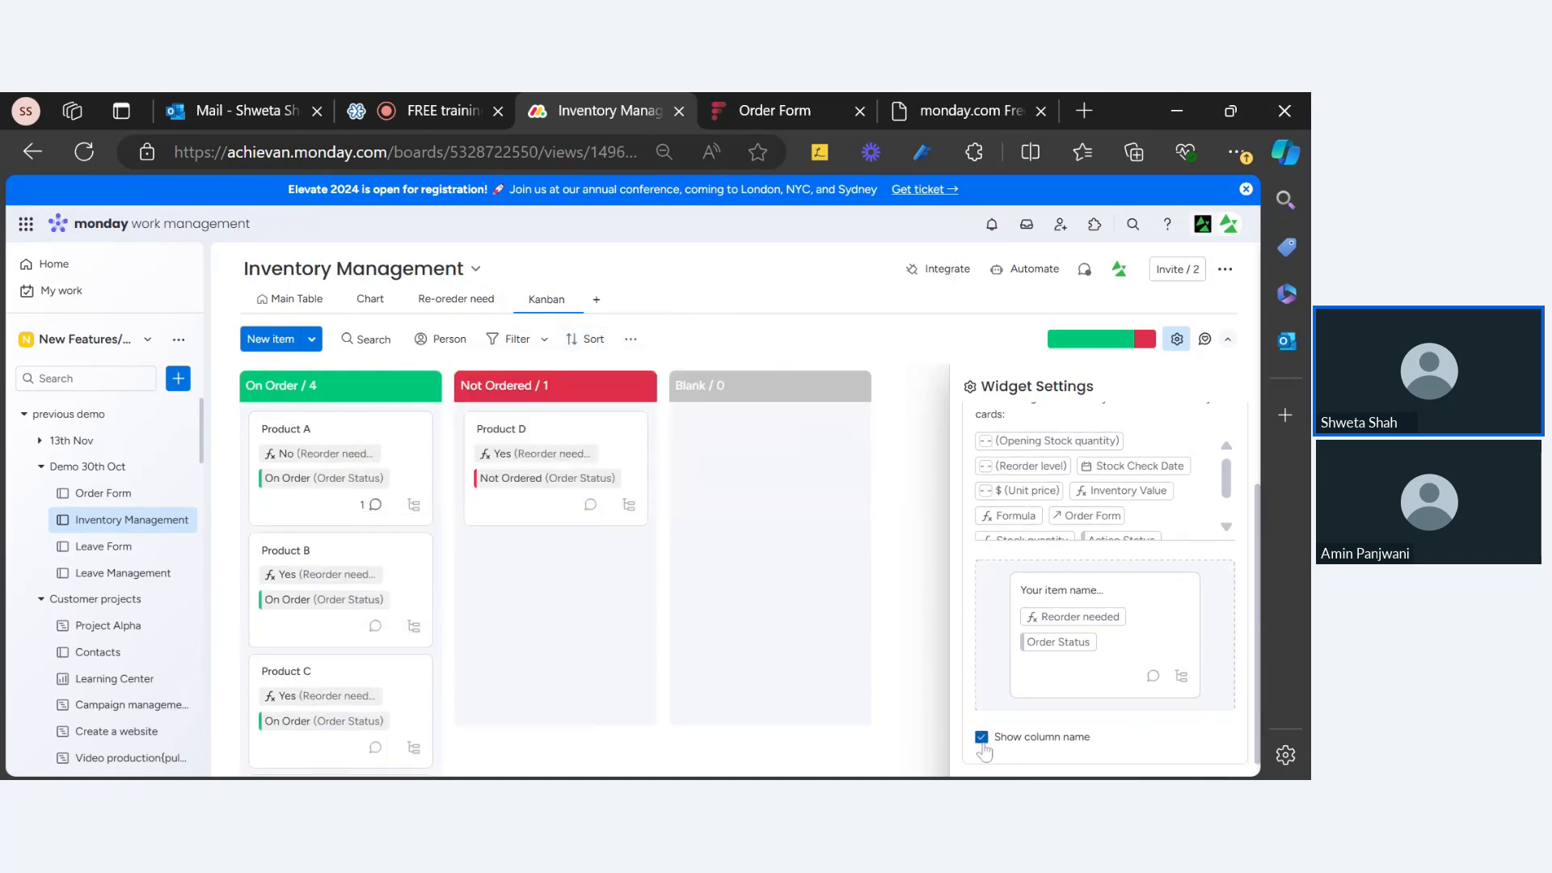
scroll(1041, 638, "up", 1)
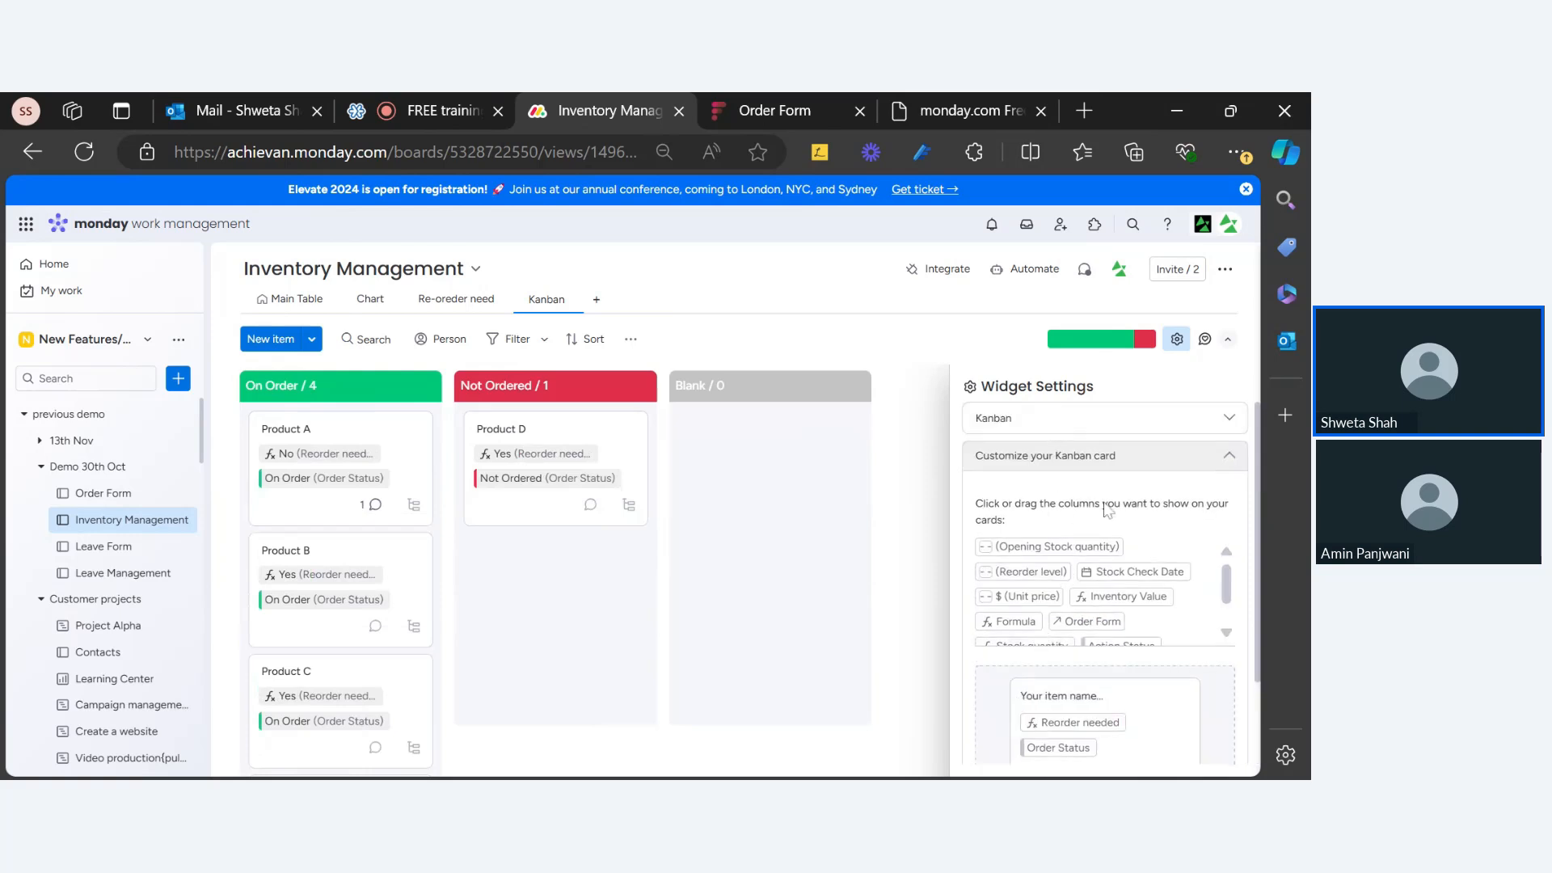
scroll(1085, 555, "down", 2)
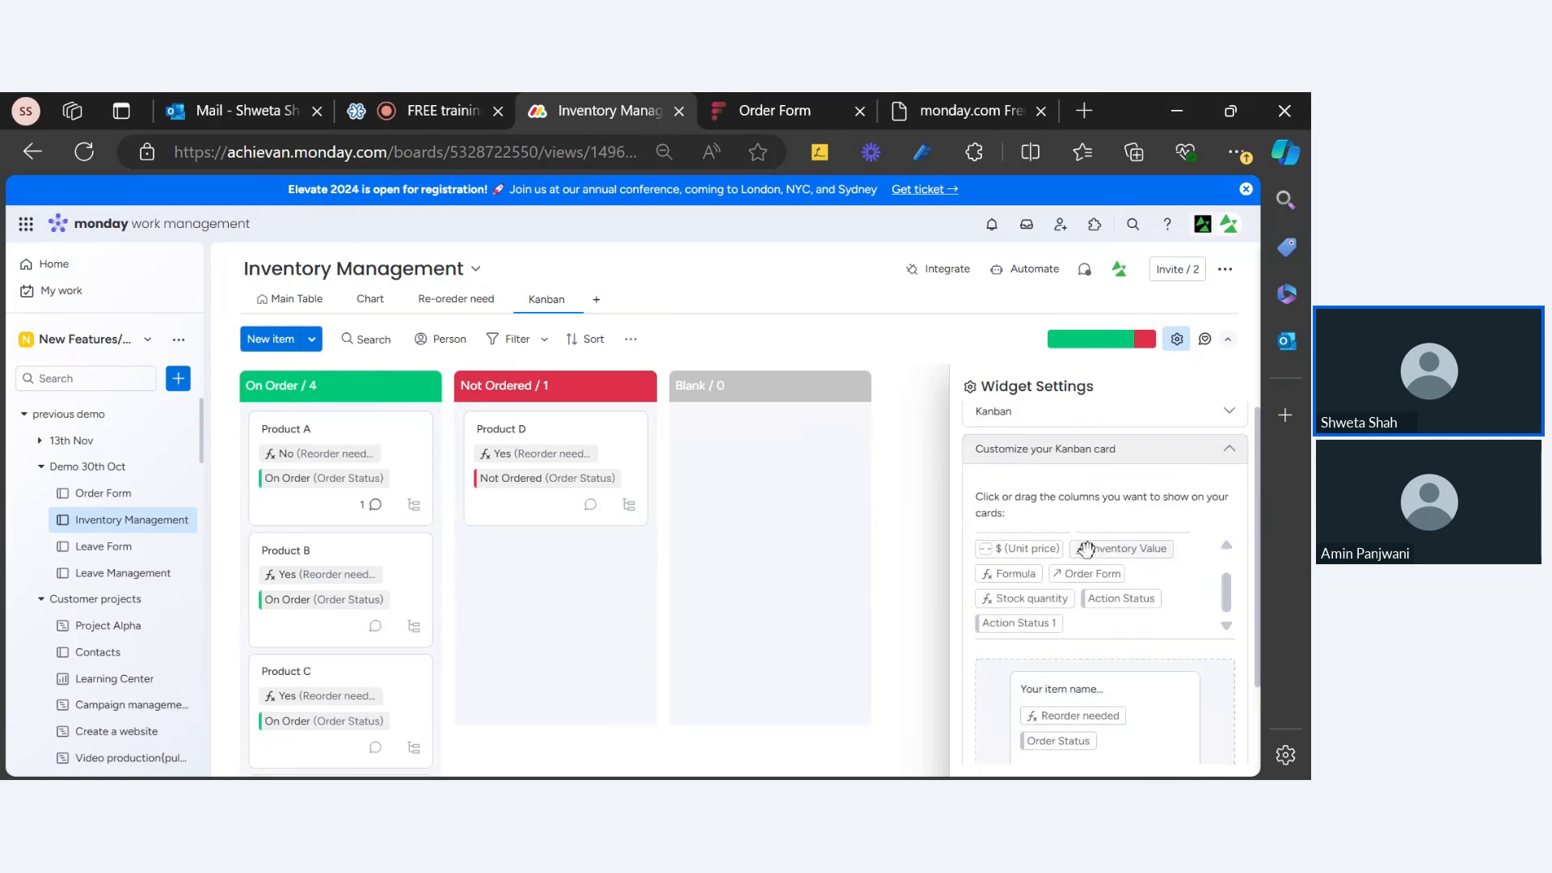
scroll(1087, 550, "down", 1)
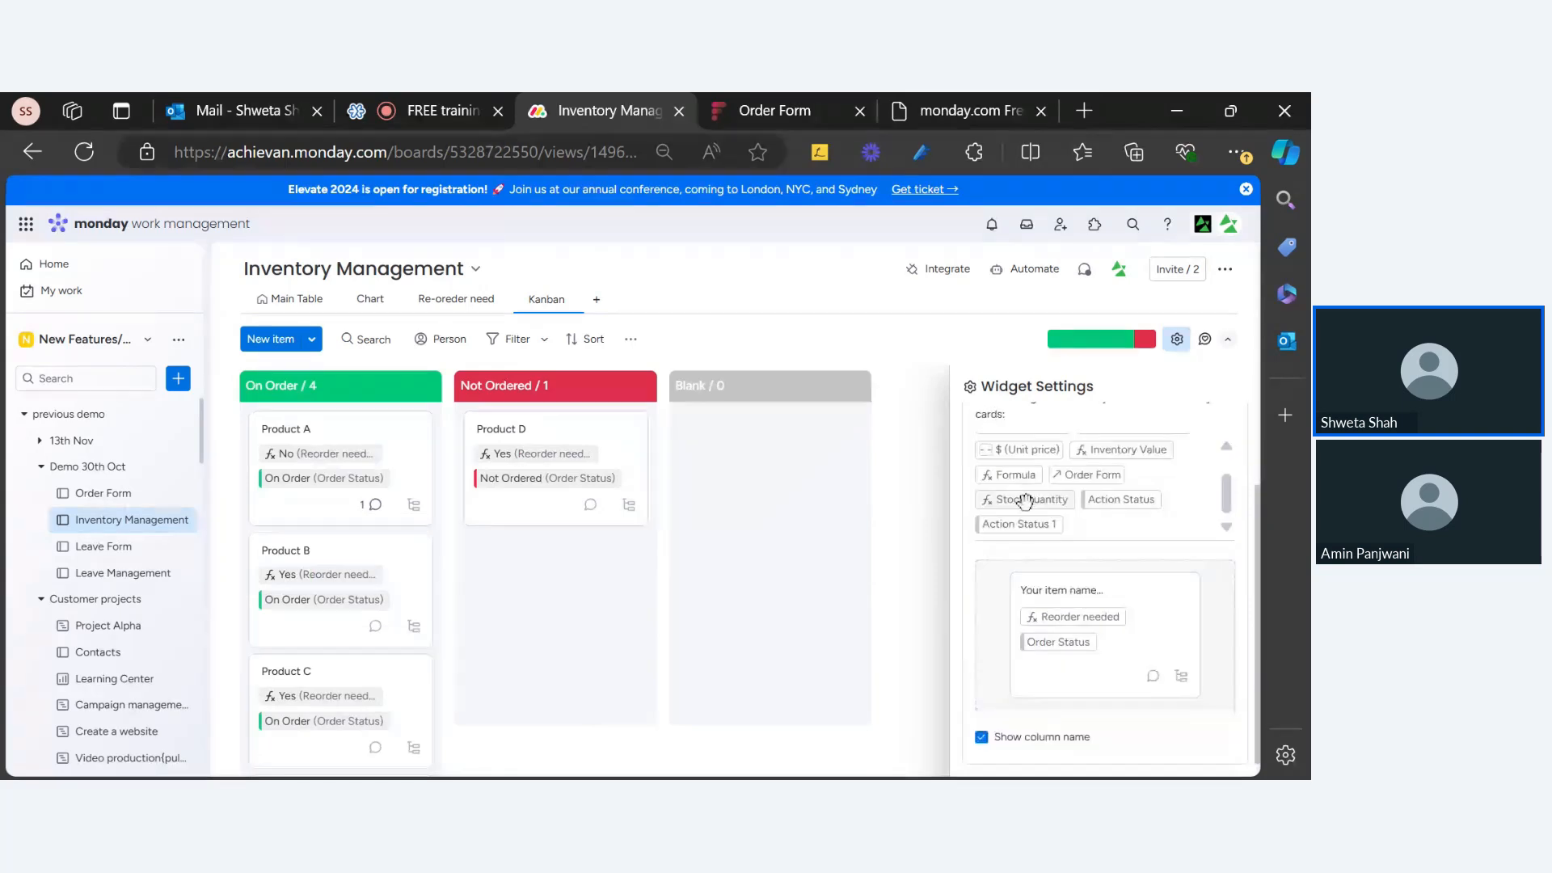
left_click(1025, 501)
scroll(1119, 553, "up", 1)
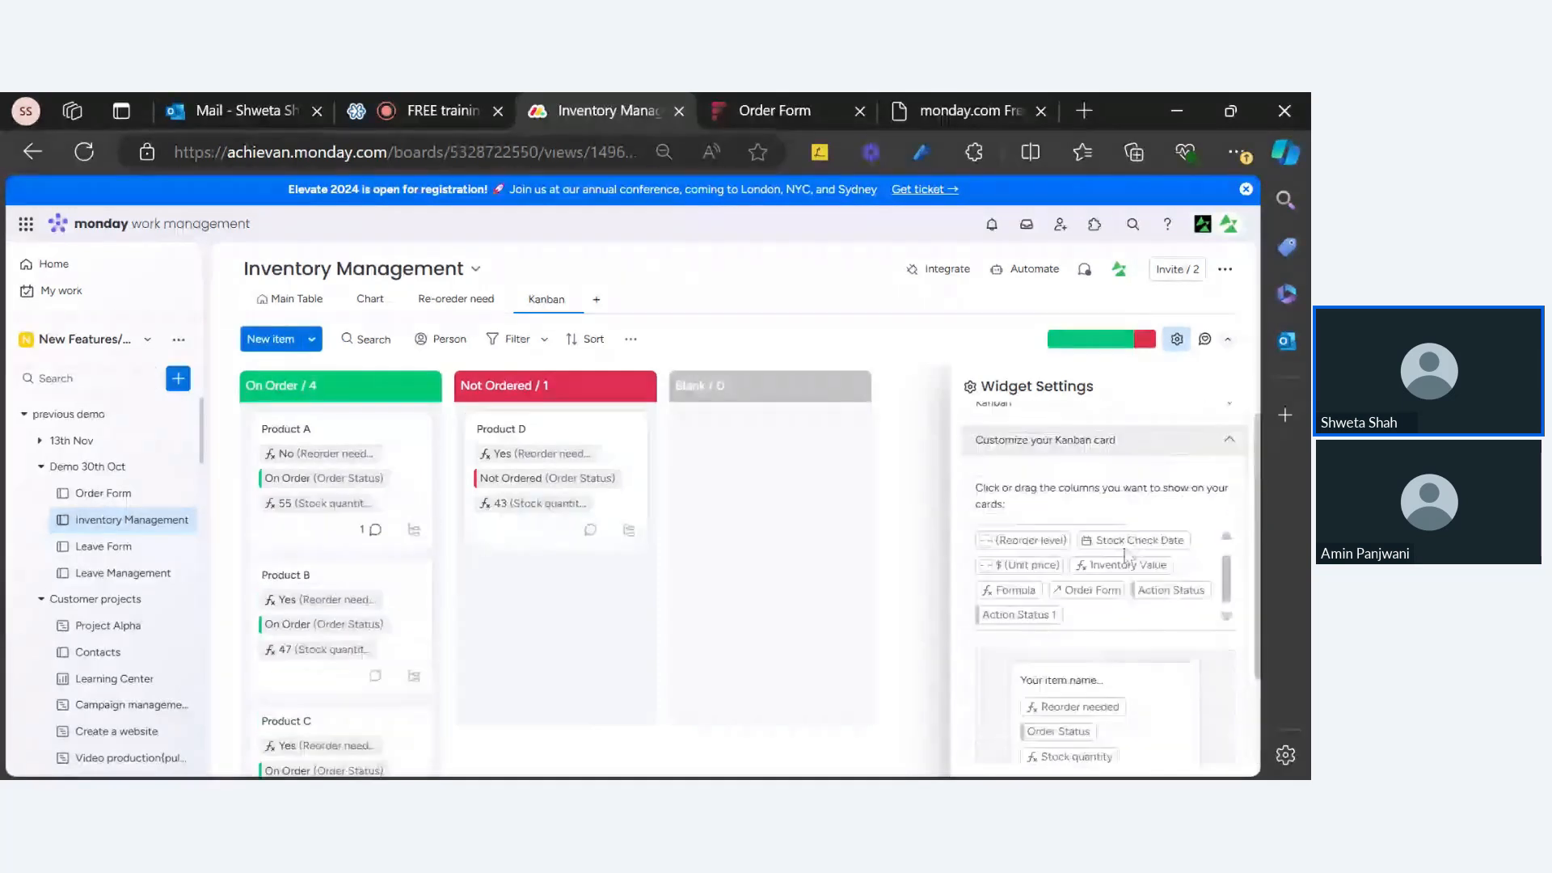
scroll(1124, 556, "up", 1)
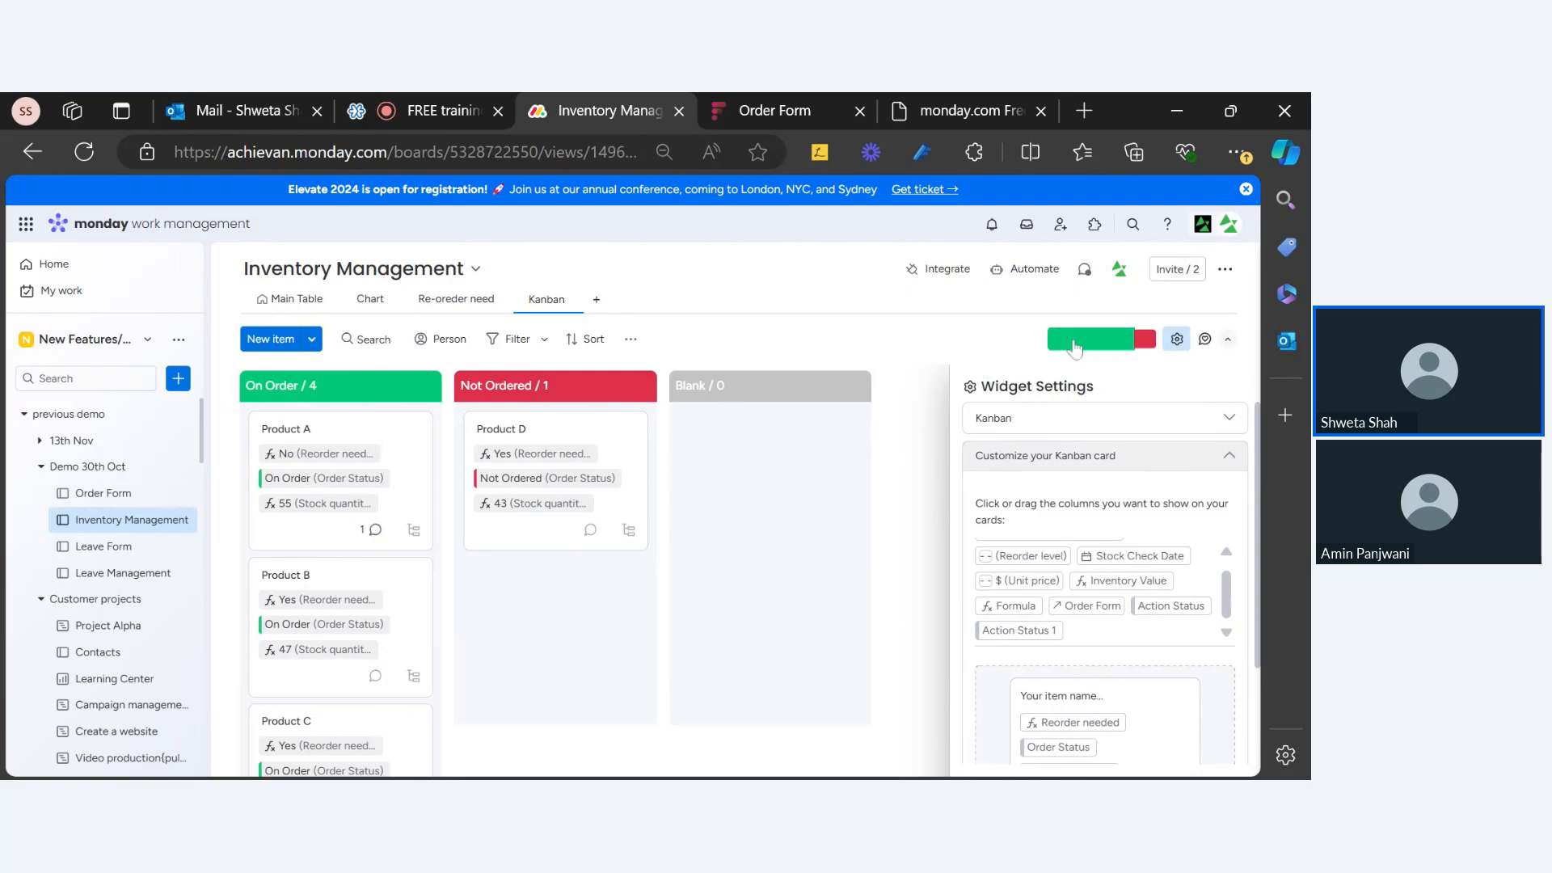
mouse_move(1075, 346)
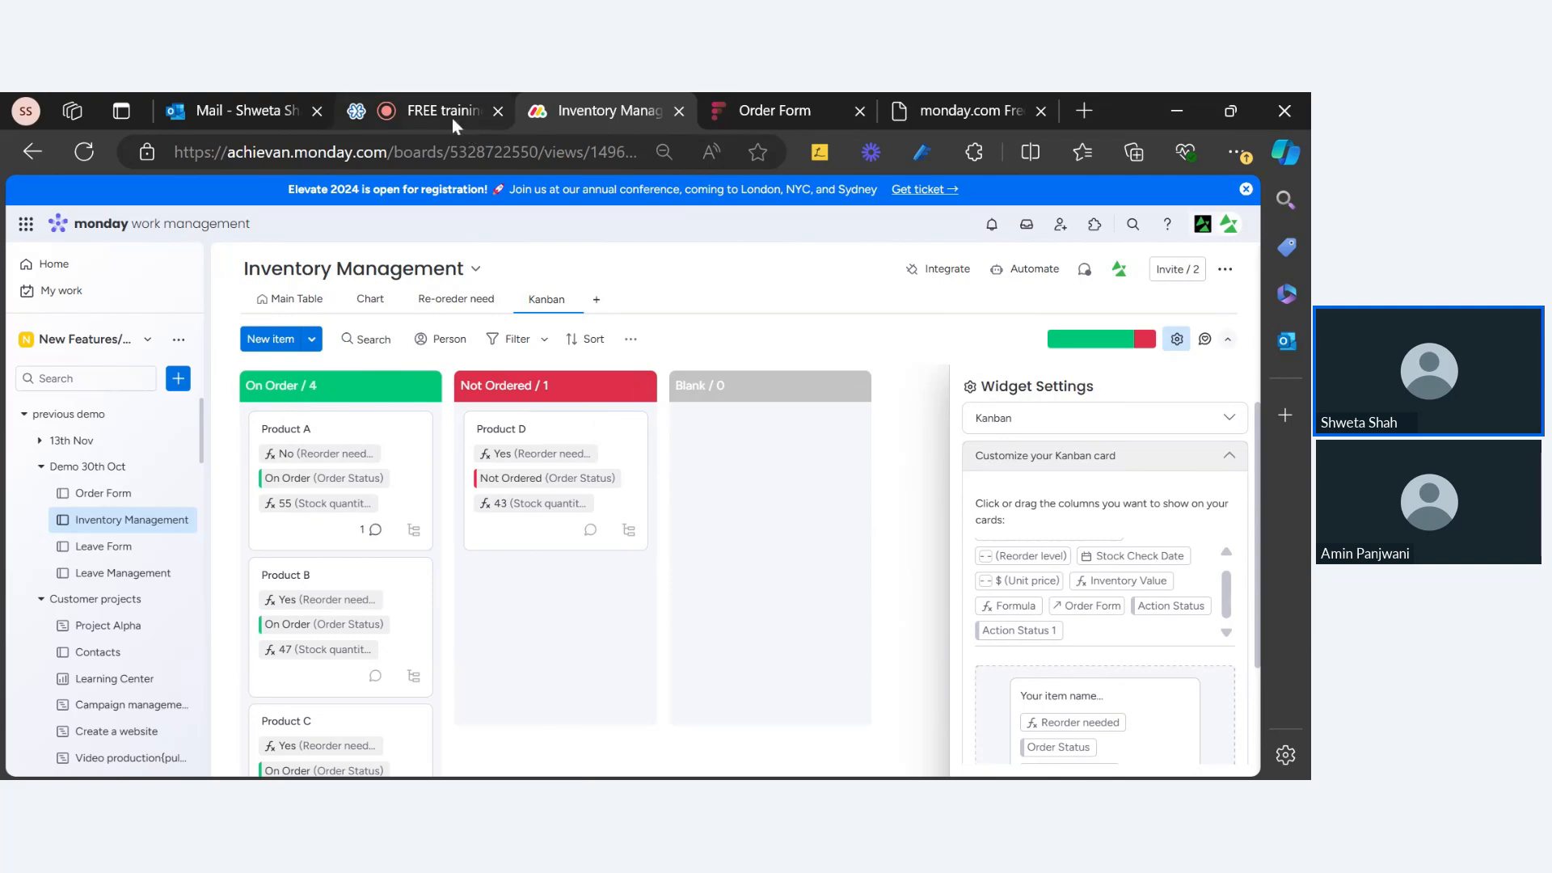
Step: Glance at the PowerPoint New Features slide, then reopen the Order Form board in monday.com
left_click(936, 115)
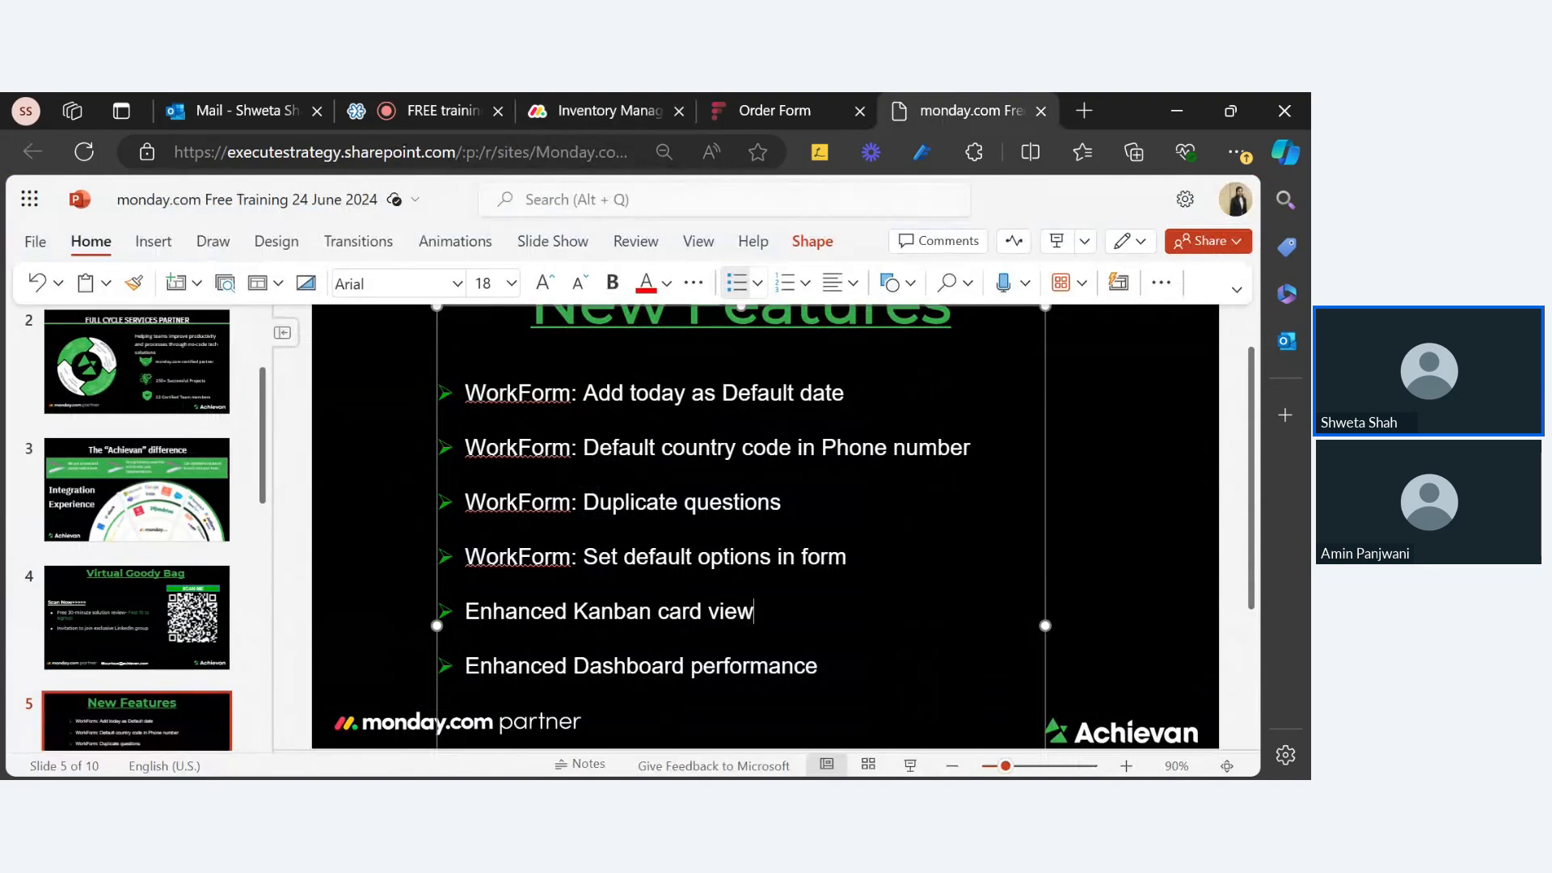
left_click(607, 111)
left_click(119, 493)
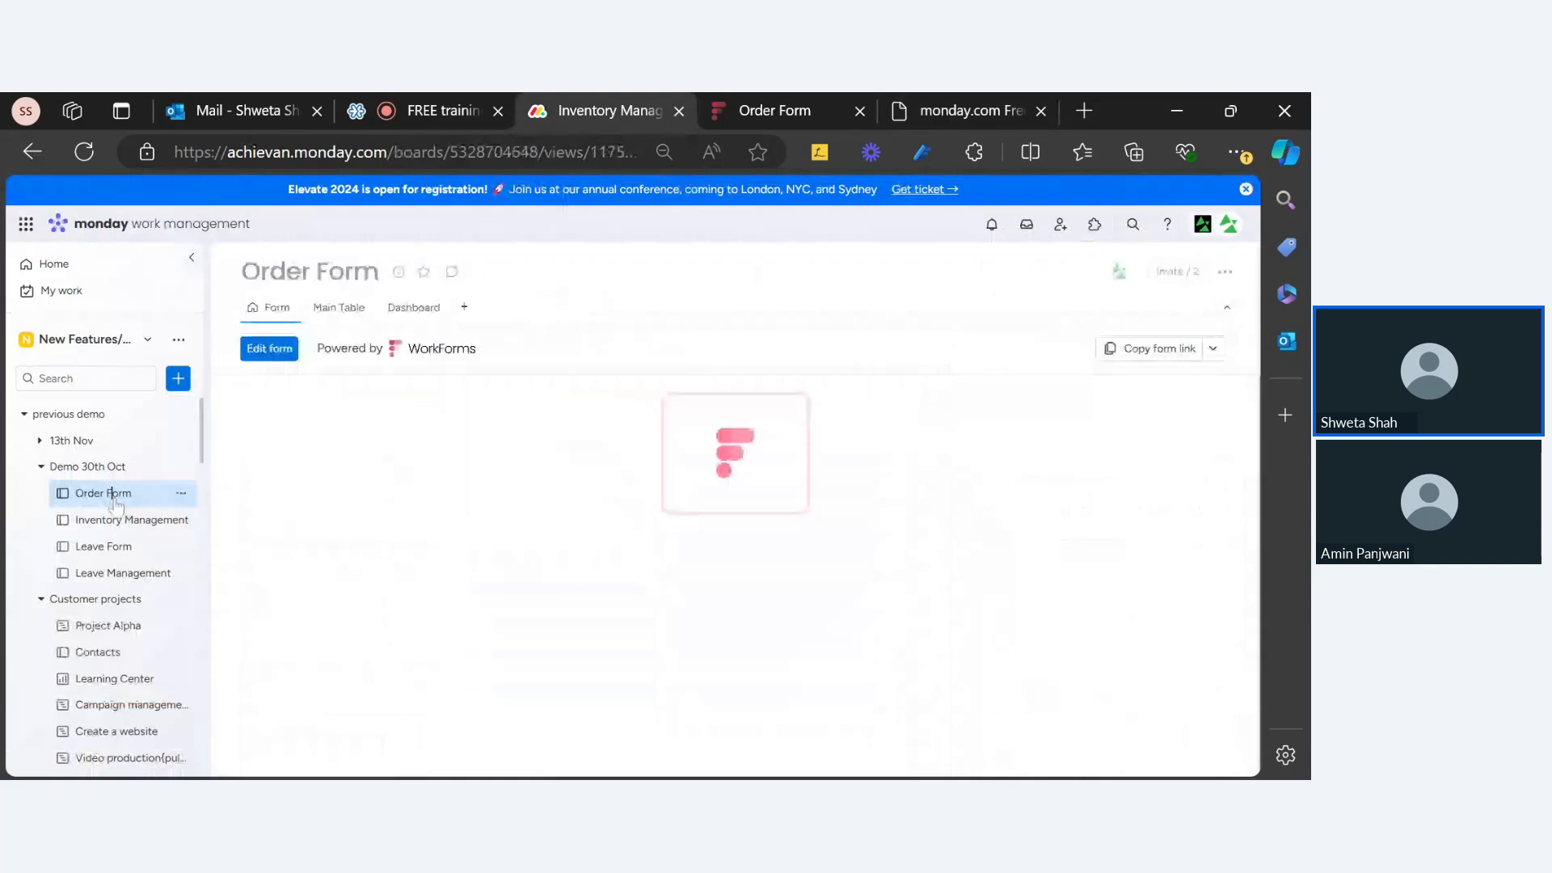
Step: Open the Leave Form board, look over its form, and start inviting board members
left_click(105, 547)
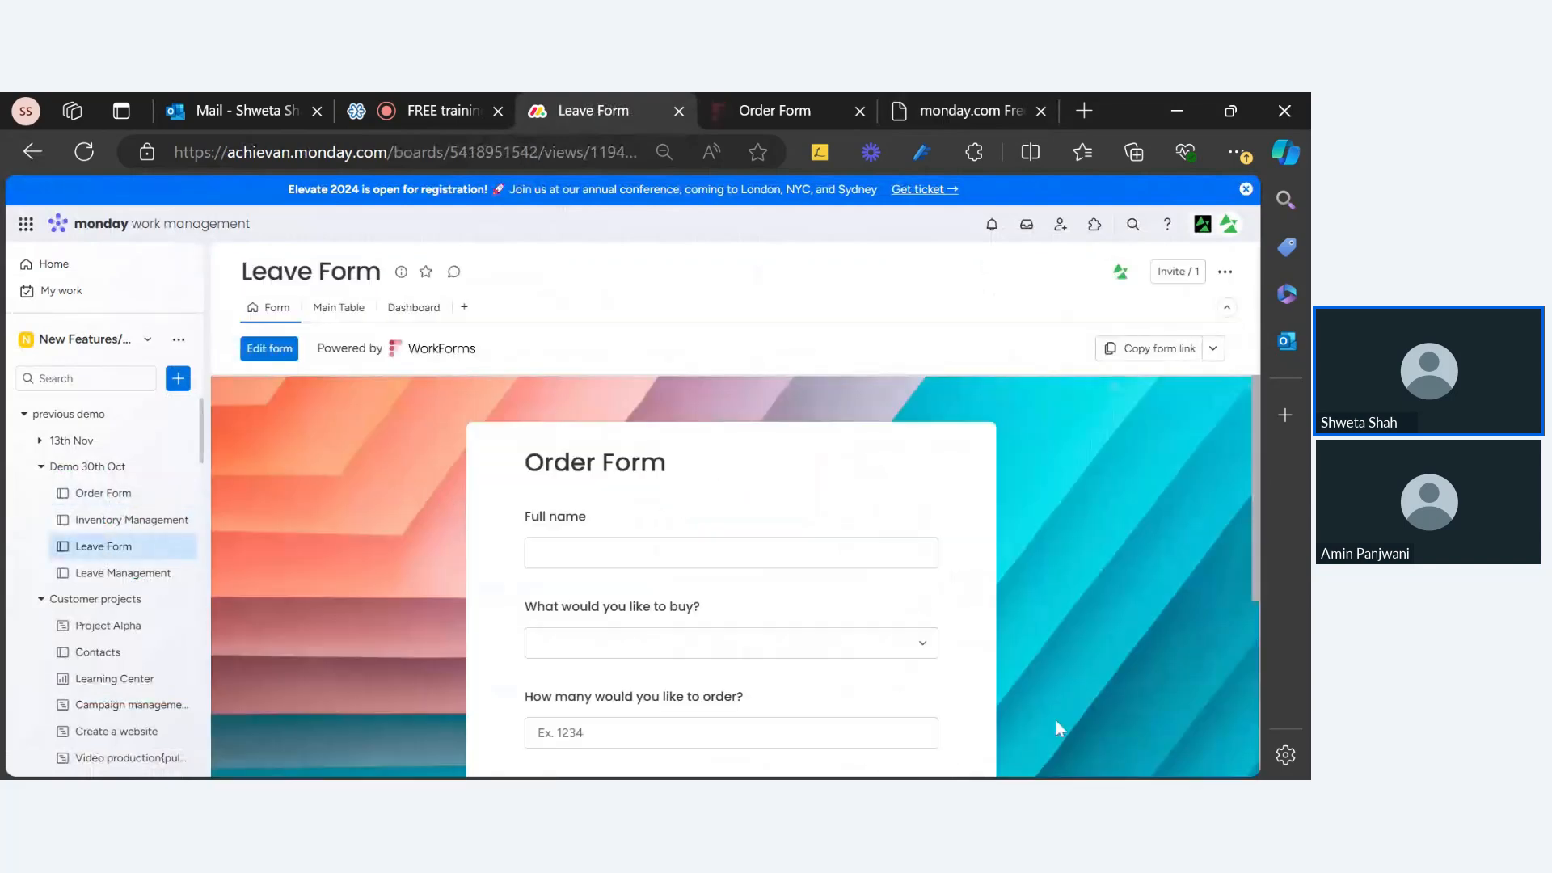
scroll(892, 678, "down", 5)
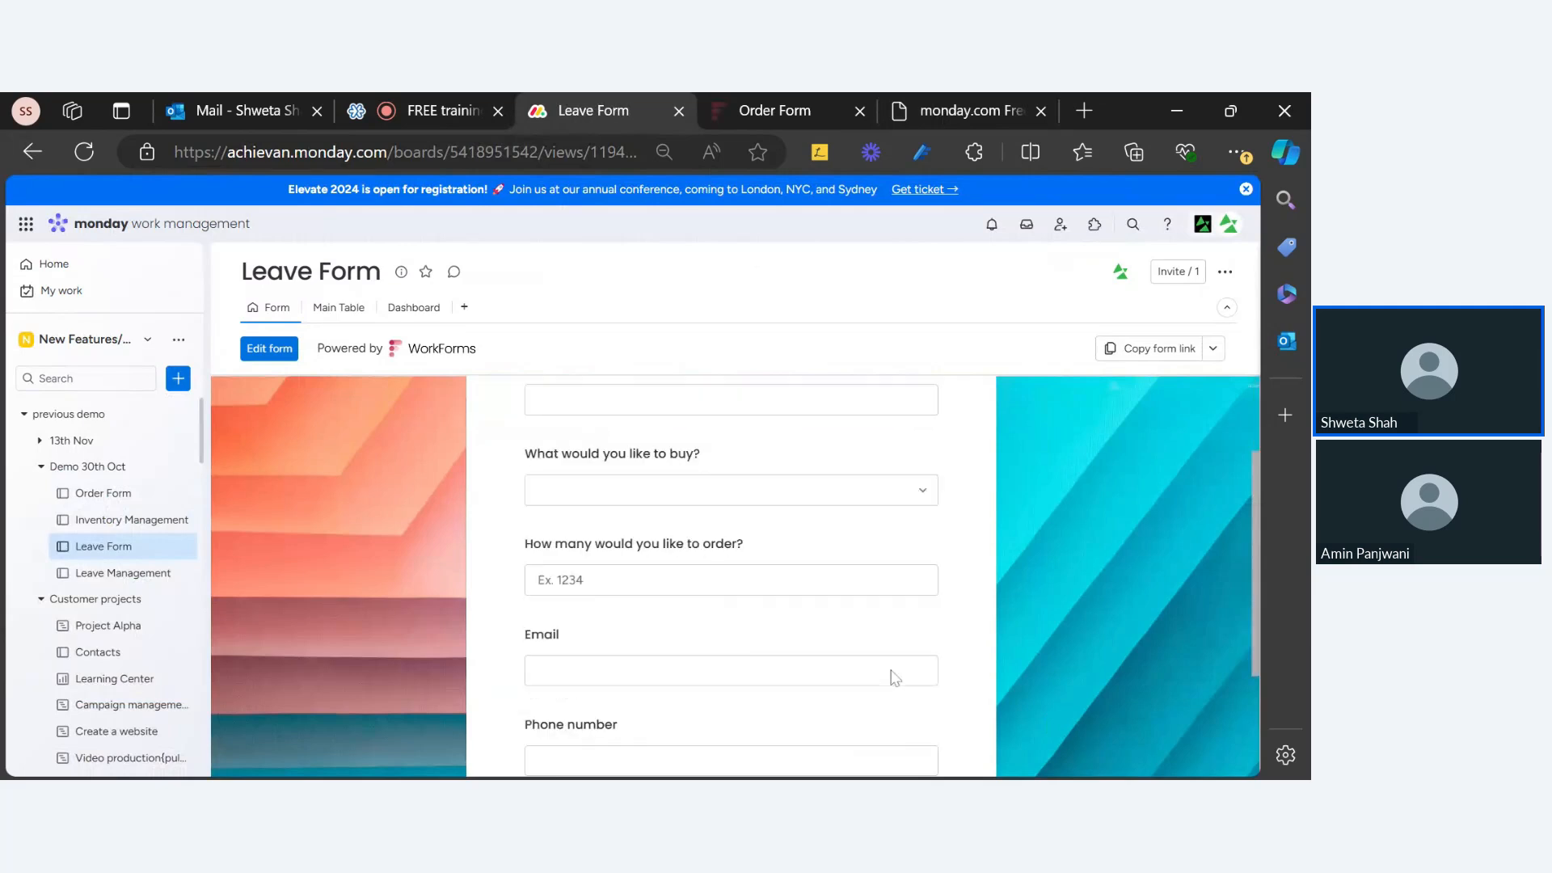
scroll(890, 676, "up", 5)
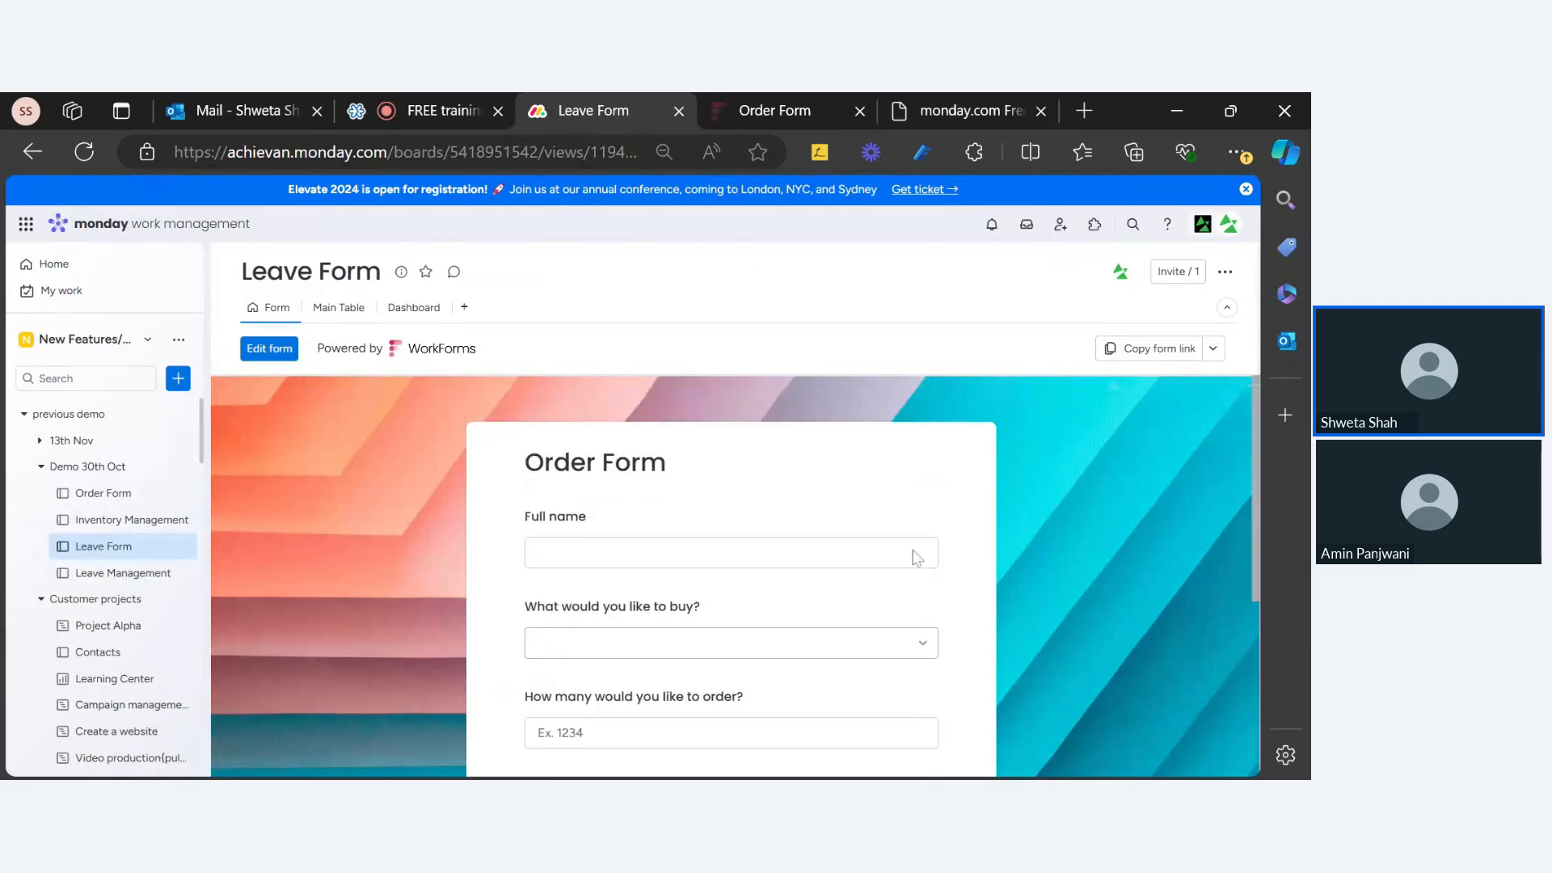
left_click(1177, 273)
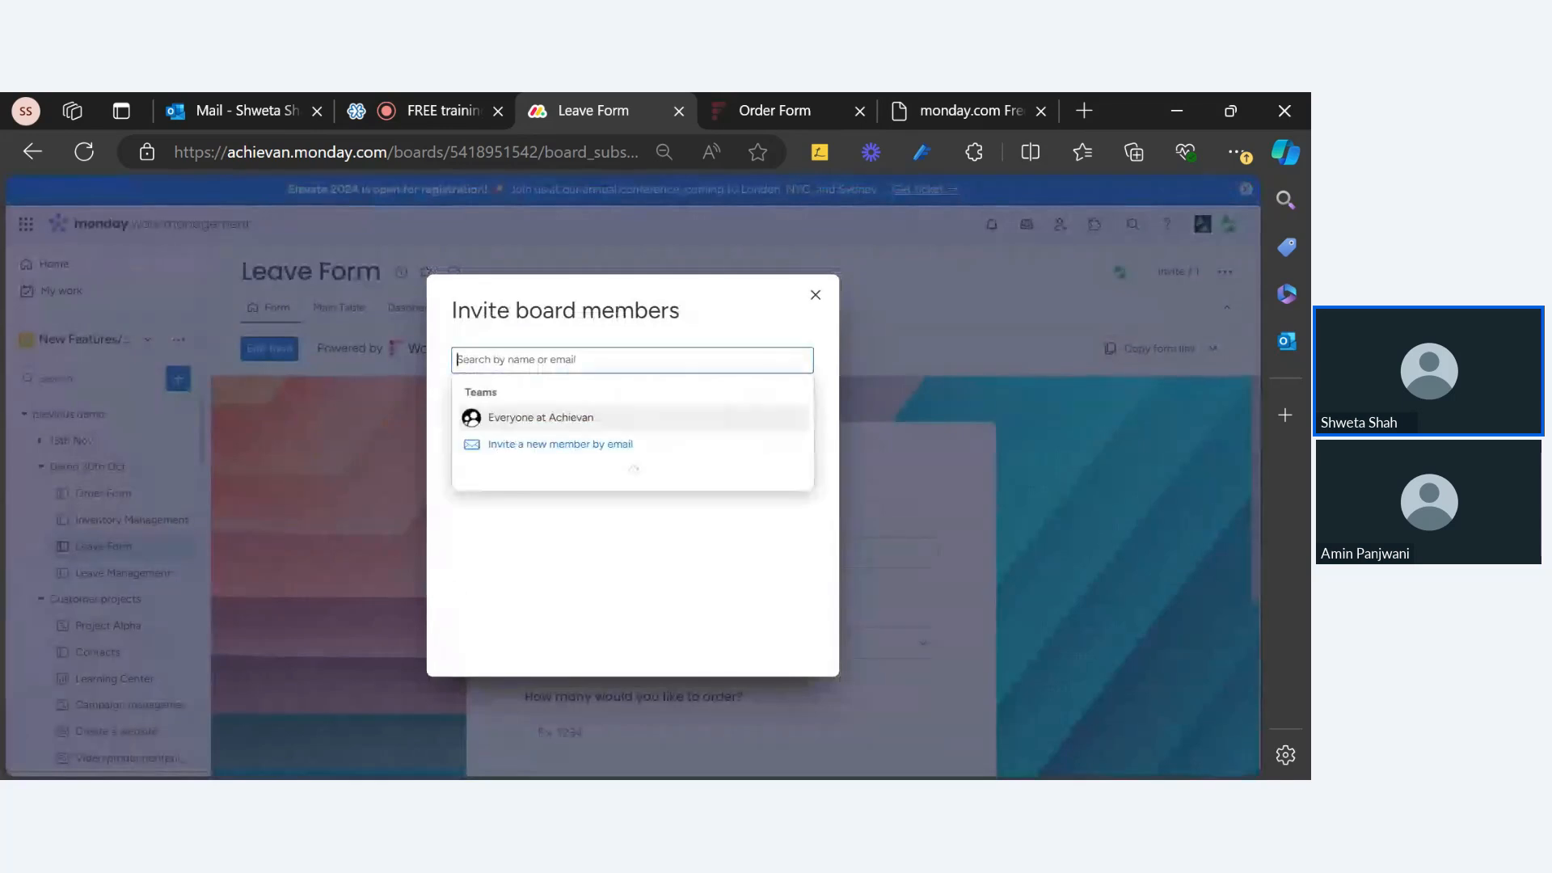
Step: Invite the client account by its e-mail, make it board owner, and close the dialog
key("ctrl+v")
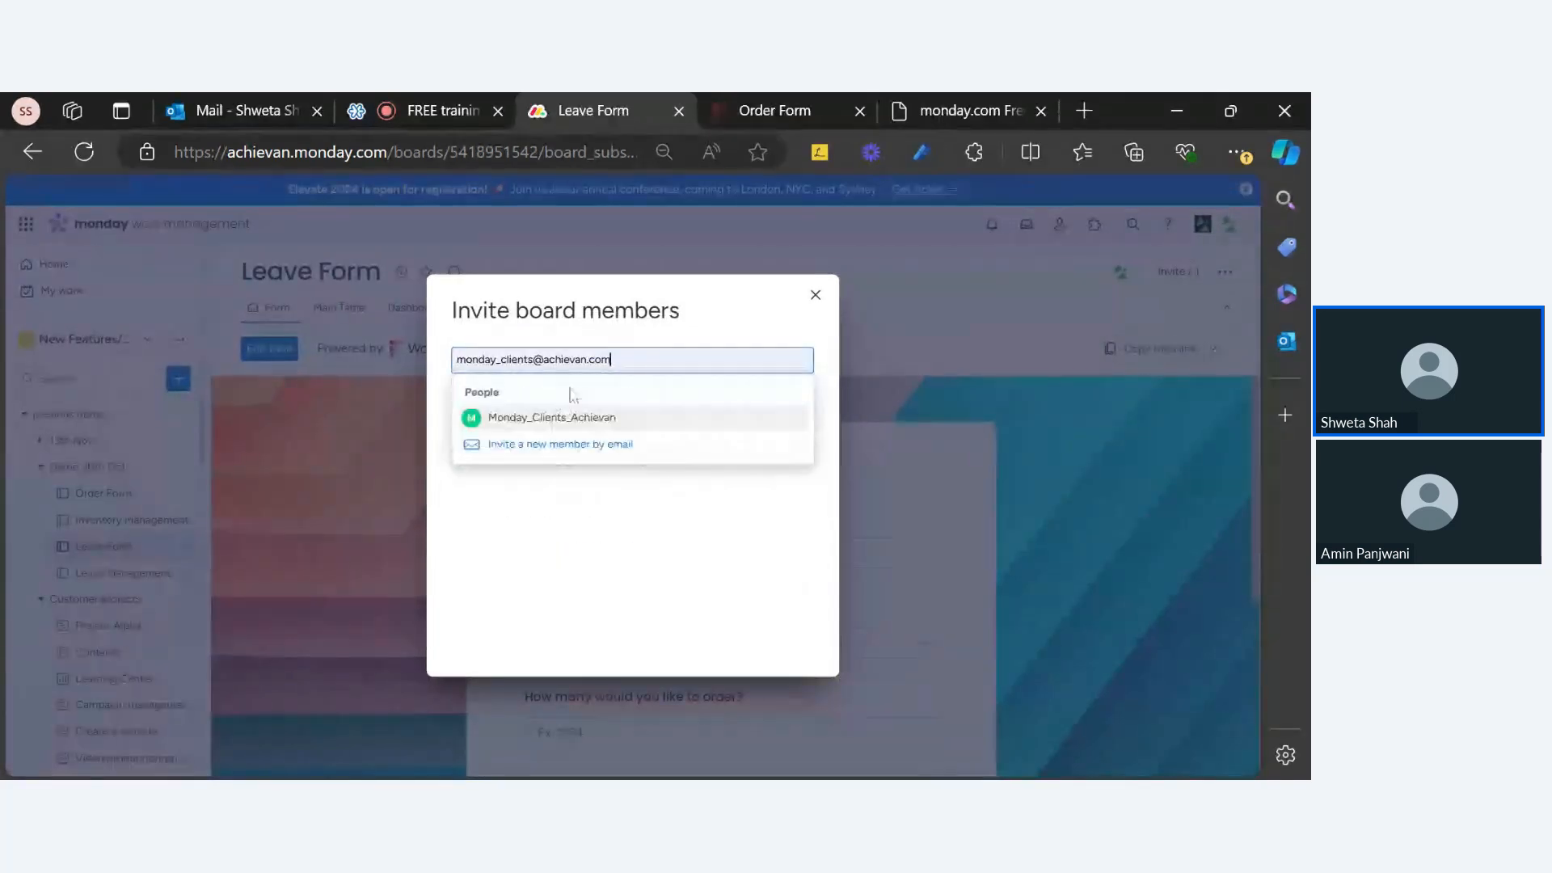
left_click(556, 414)
left_click(772, 476)
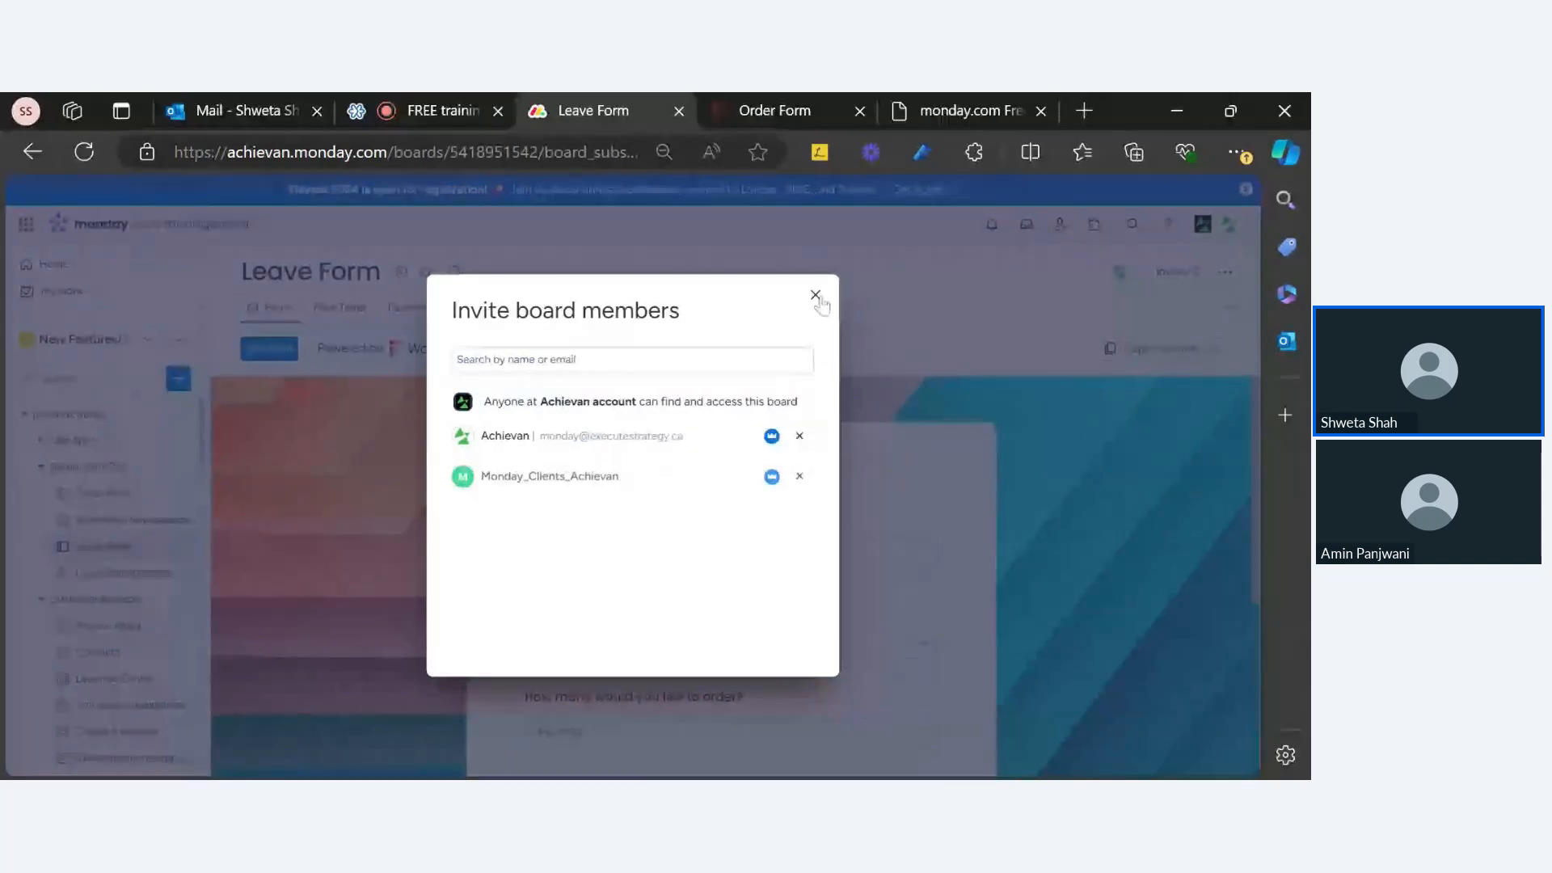
left_click(816, 296)
scroll(804, 506, "down", 4)
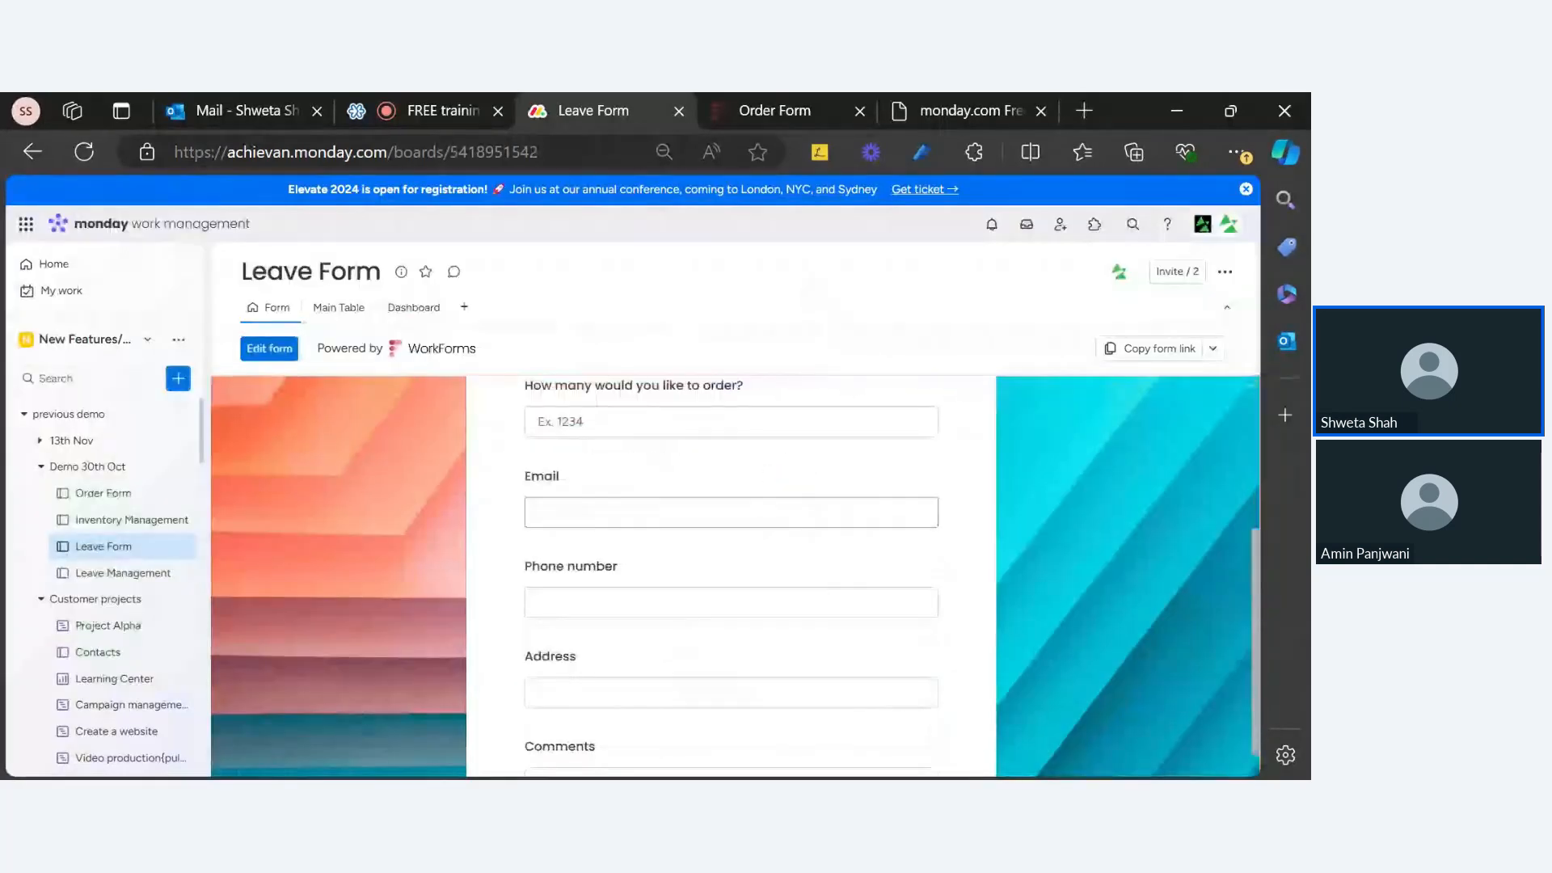
scroll(803, 529, "up", 5)
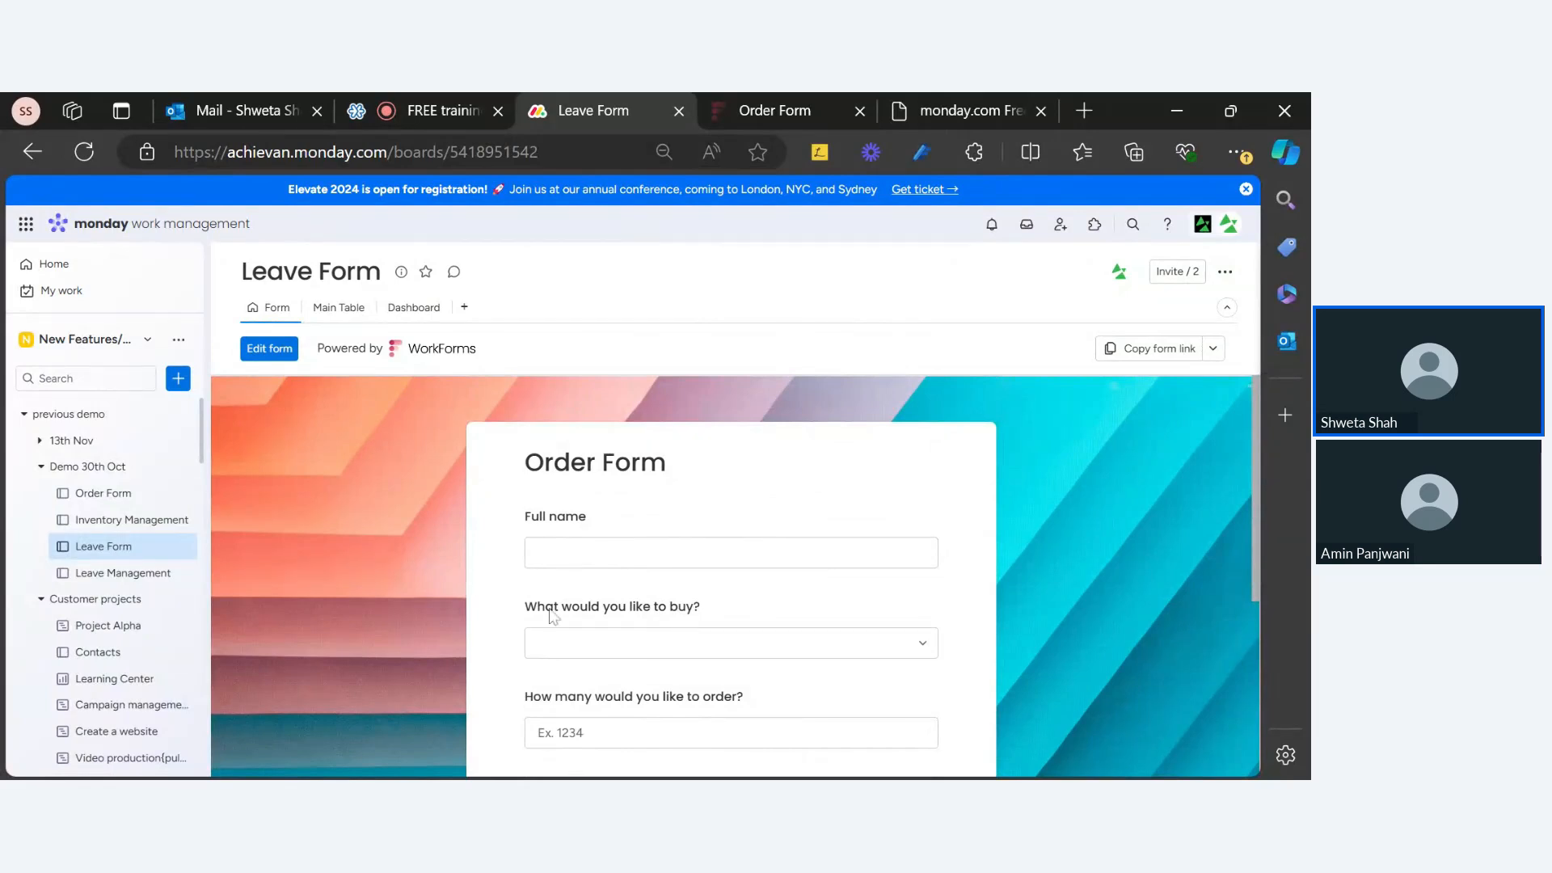
left_click(662, 646)
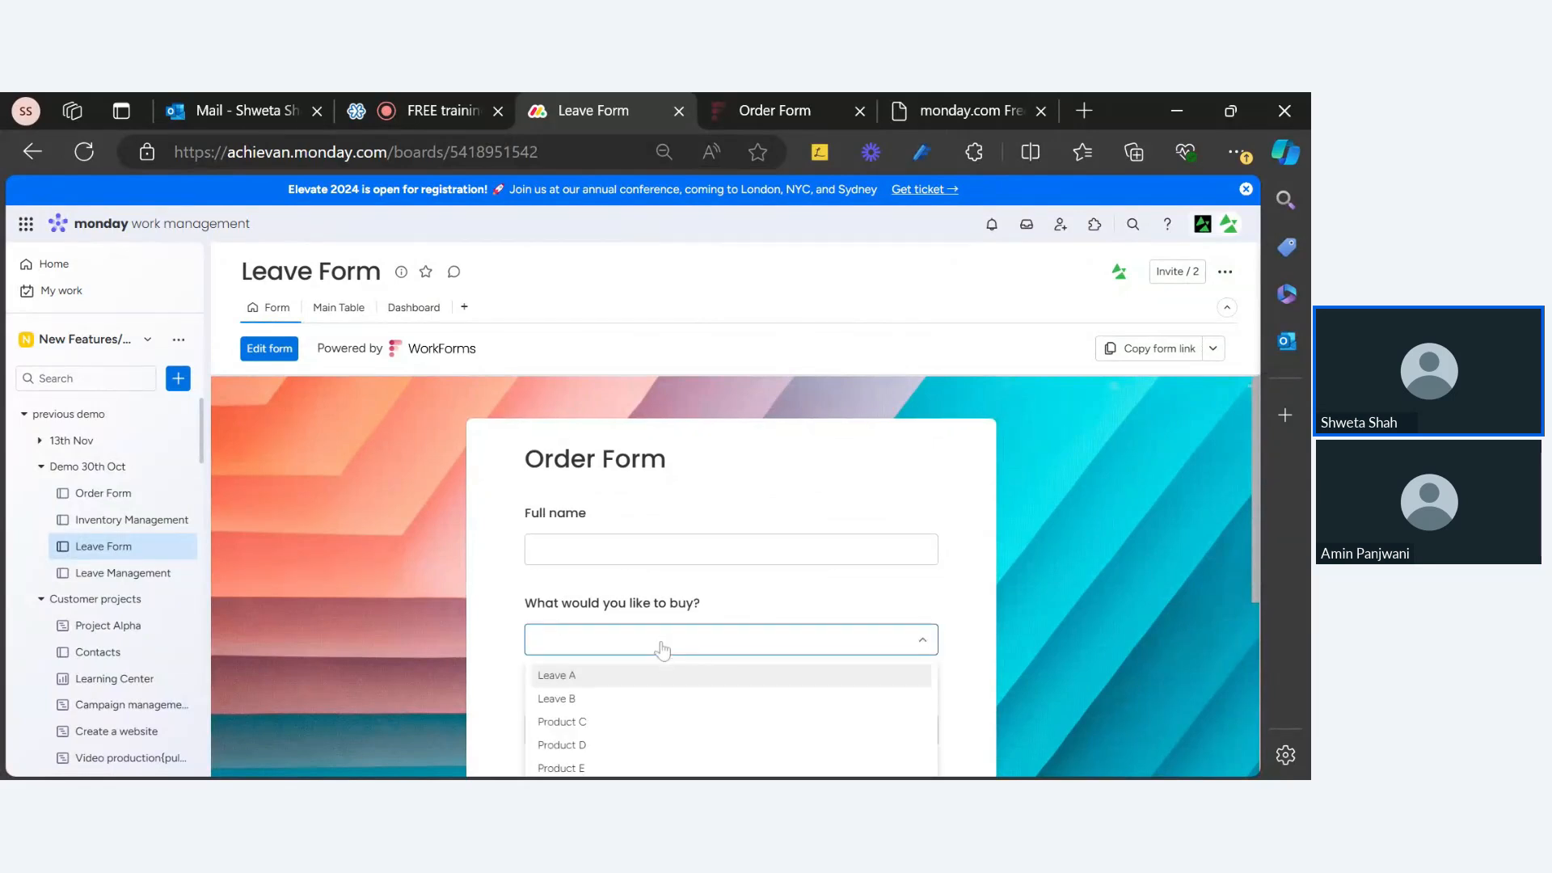
scroll(661, 647, "down", 4)
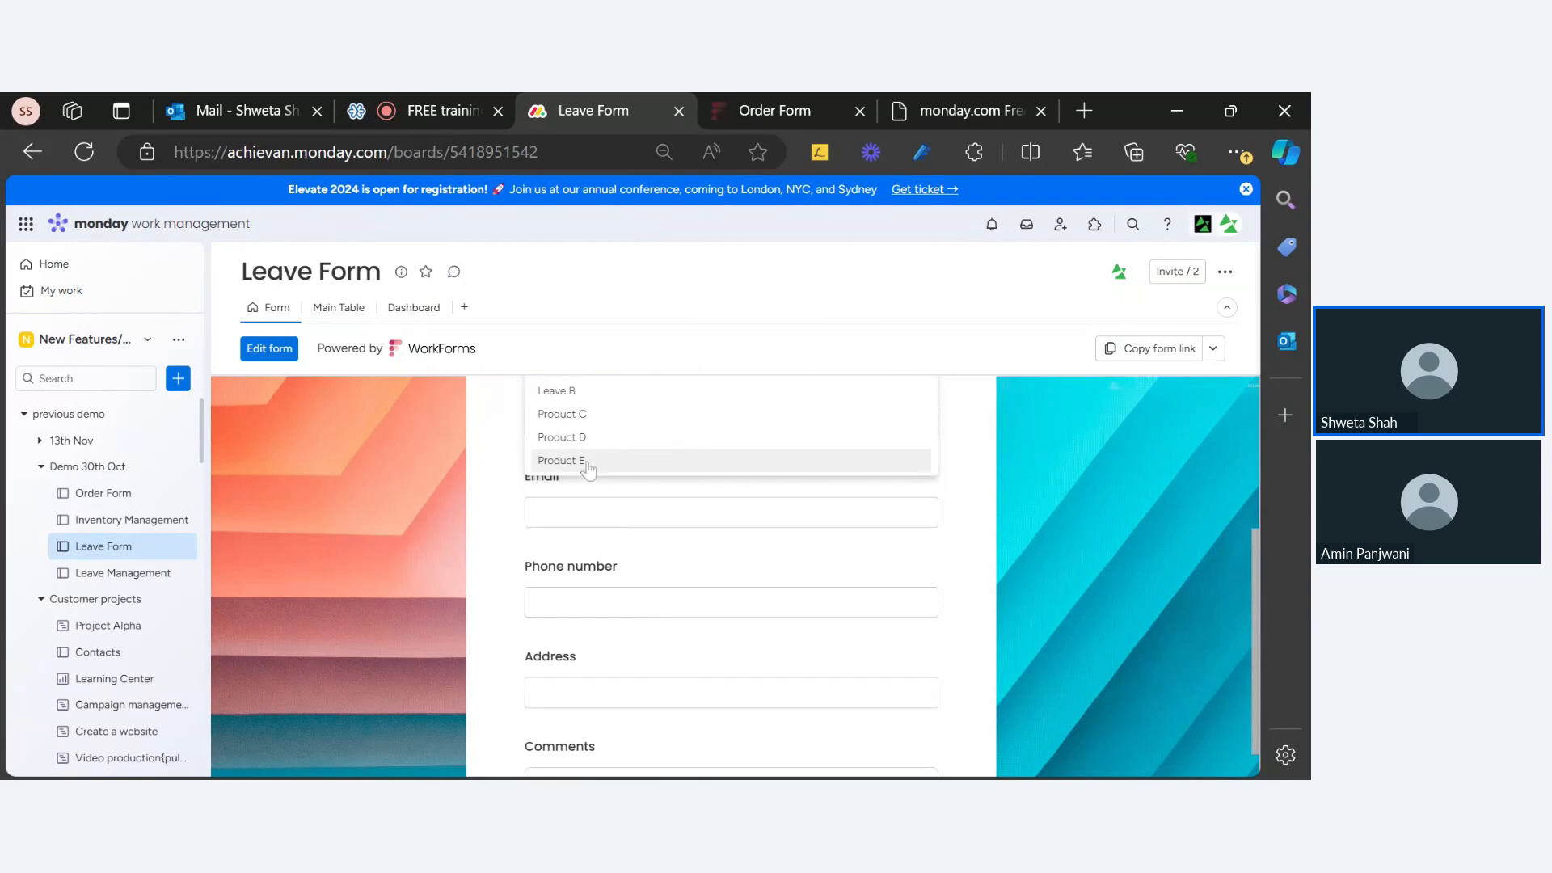
left_click(978, 495)
scroll(978, 497, "up", 4)
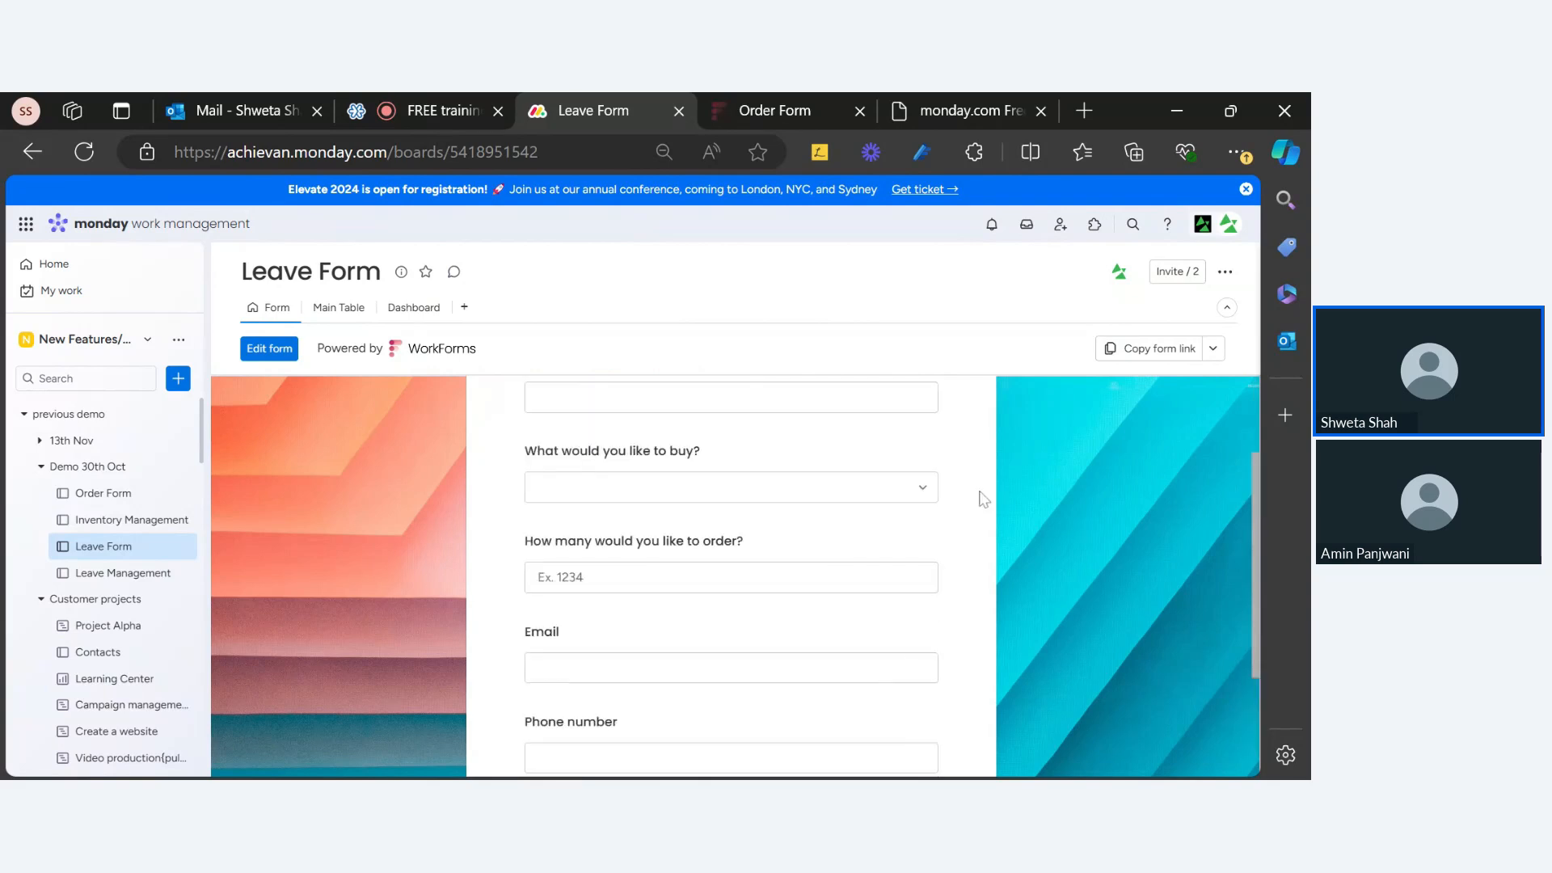
scroll(977, 498, "down", 4)
scroll(832, 495, "up", 2)
scroll(610, 469, "up", 2)
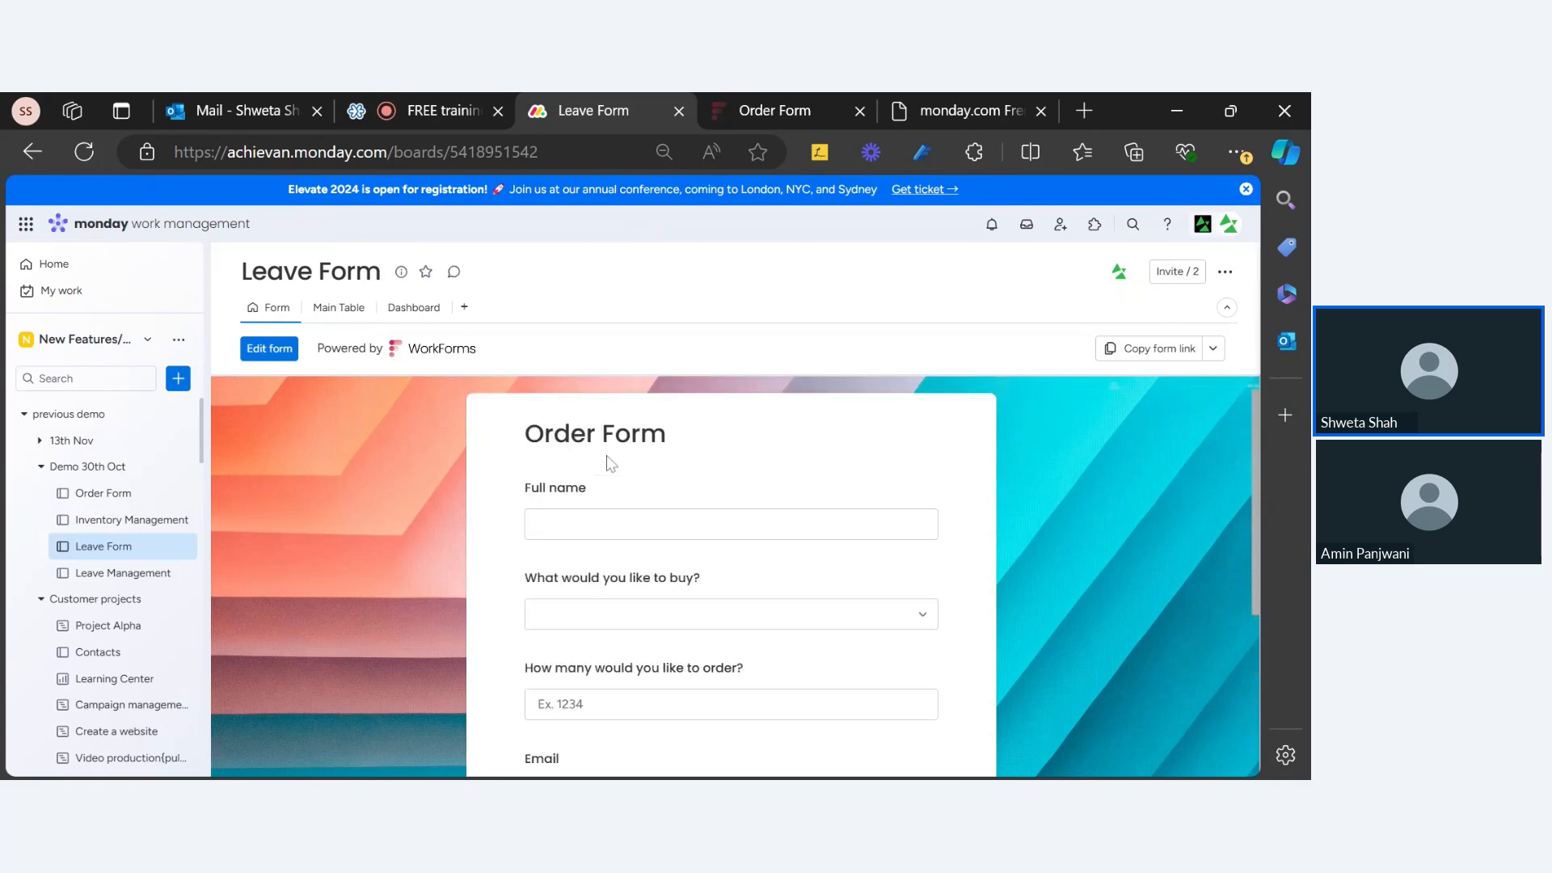
Step: Open the Order Form in the WorkForms editor
left_click(270, 351)
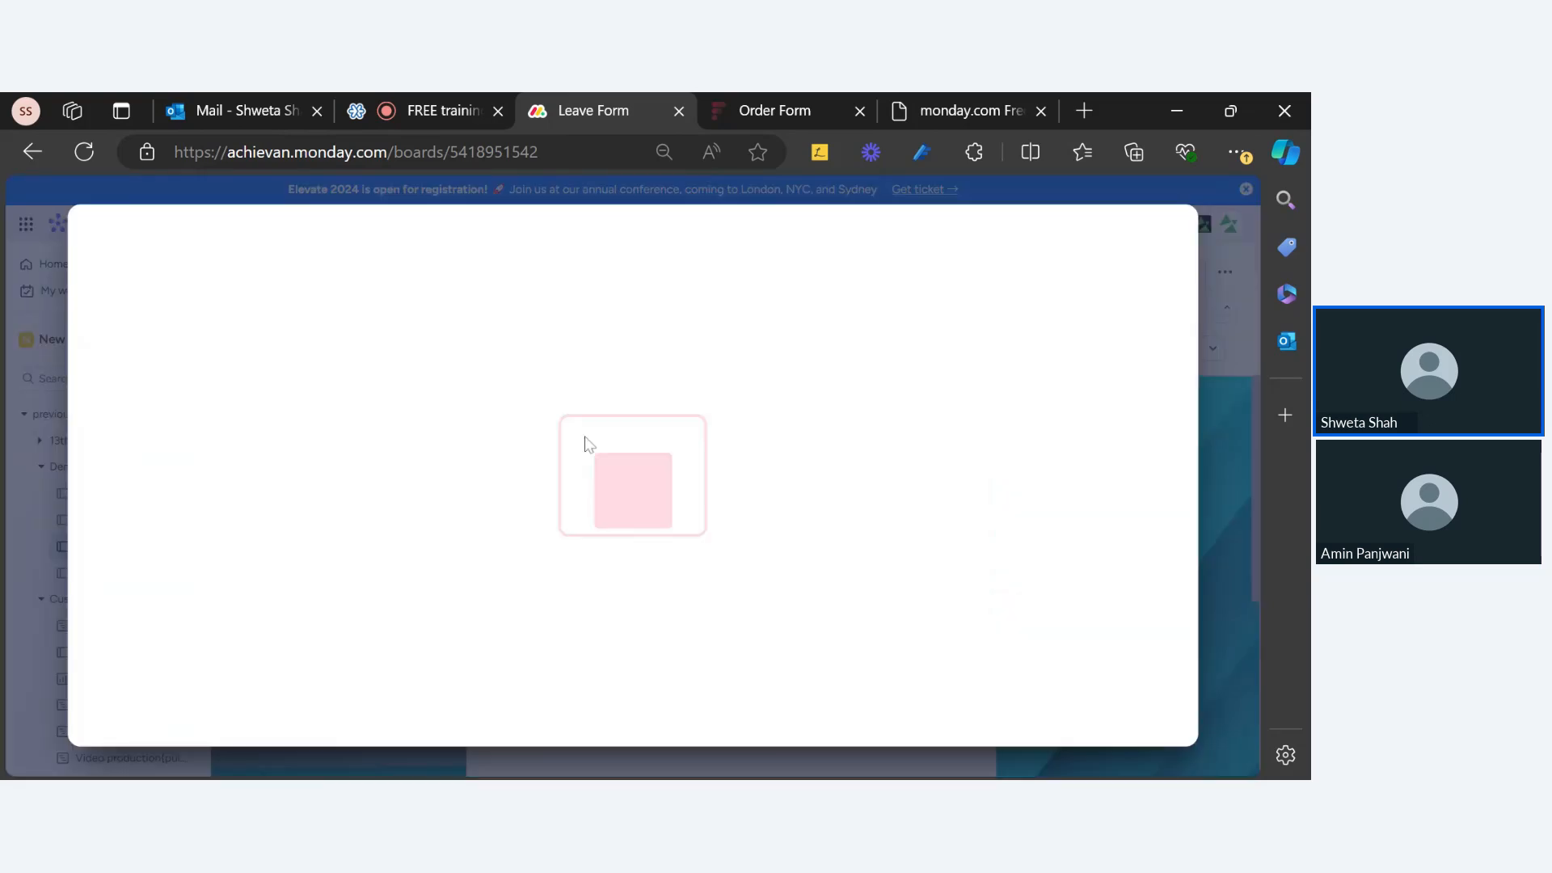
left_click(1167, 228)
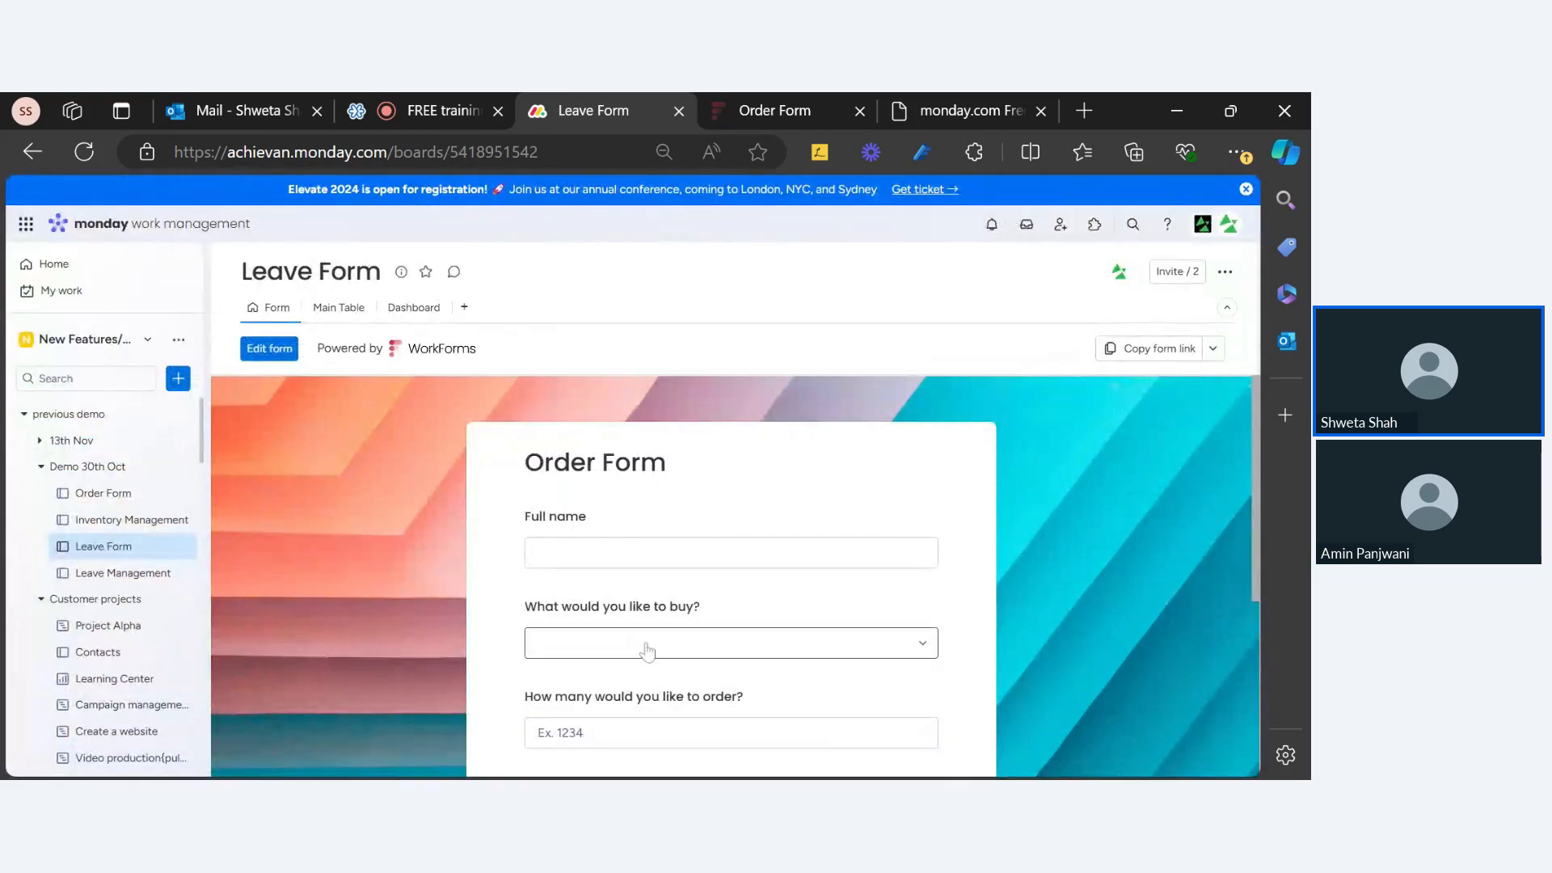
scroll(623, 634, "down", 4)
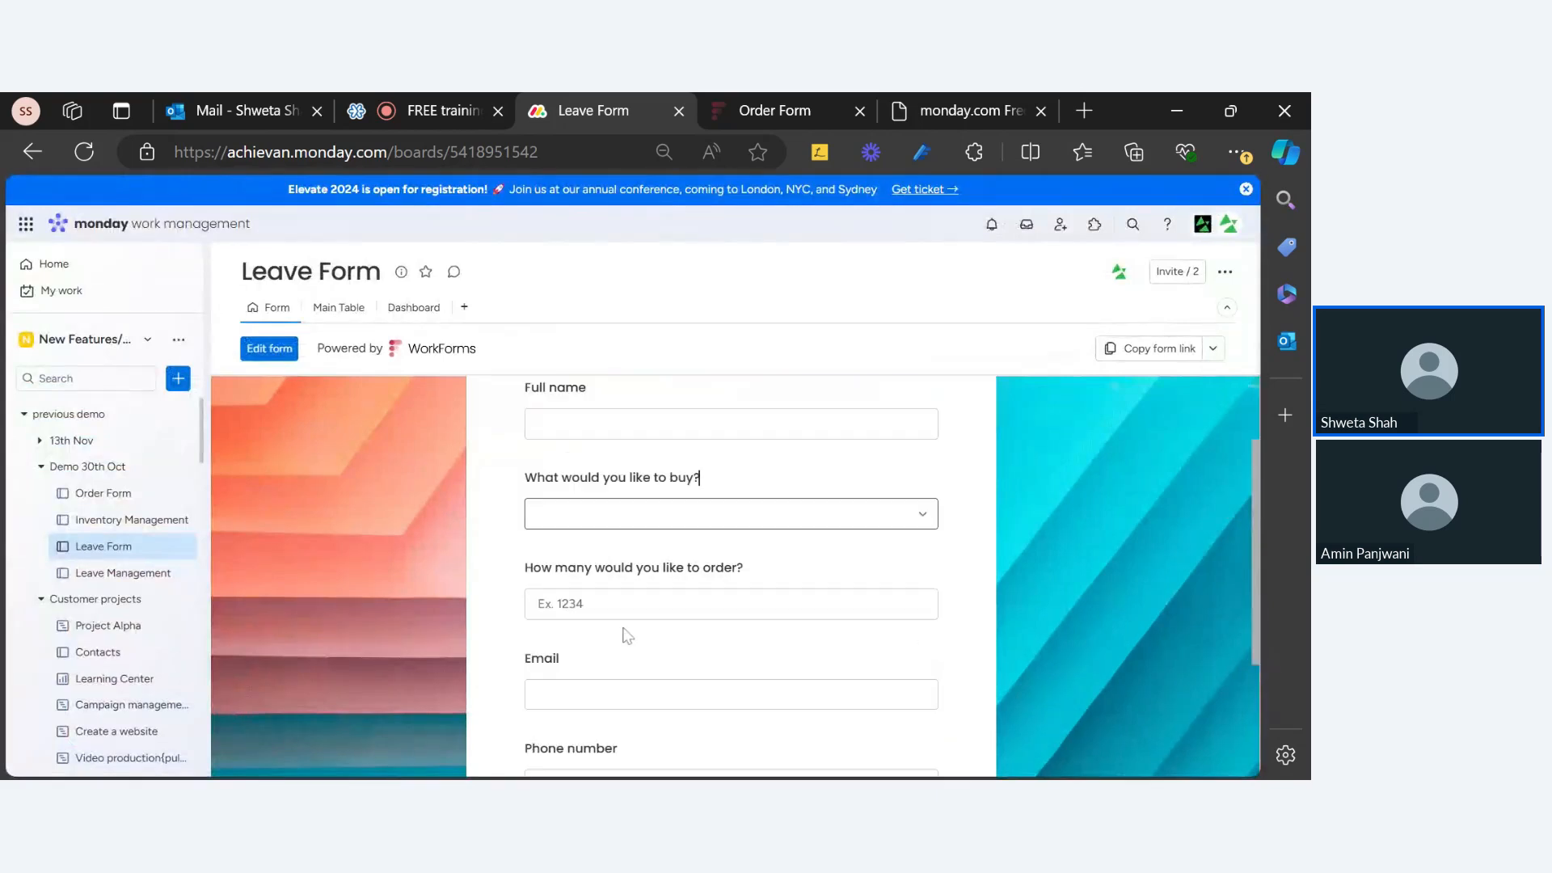
scroll(645, 454, "up", 2)
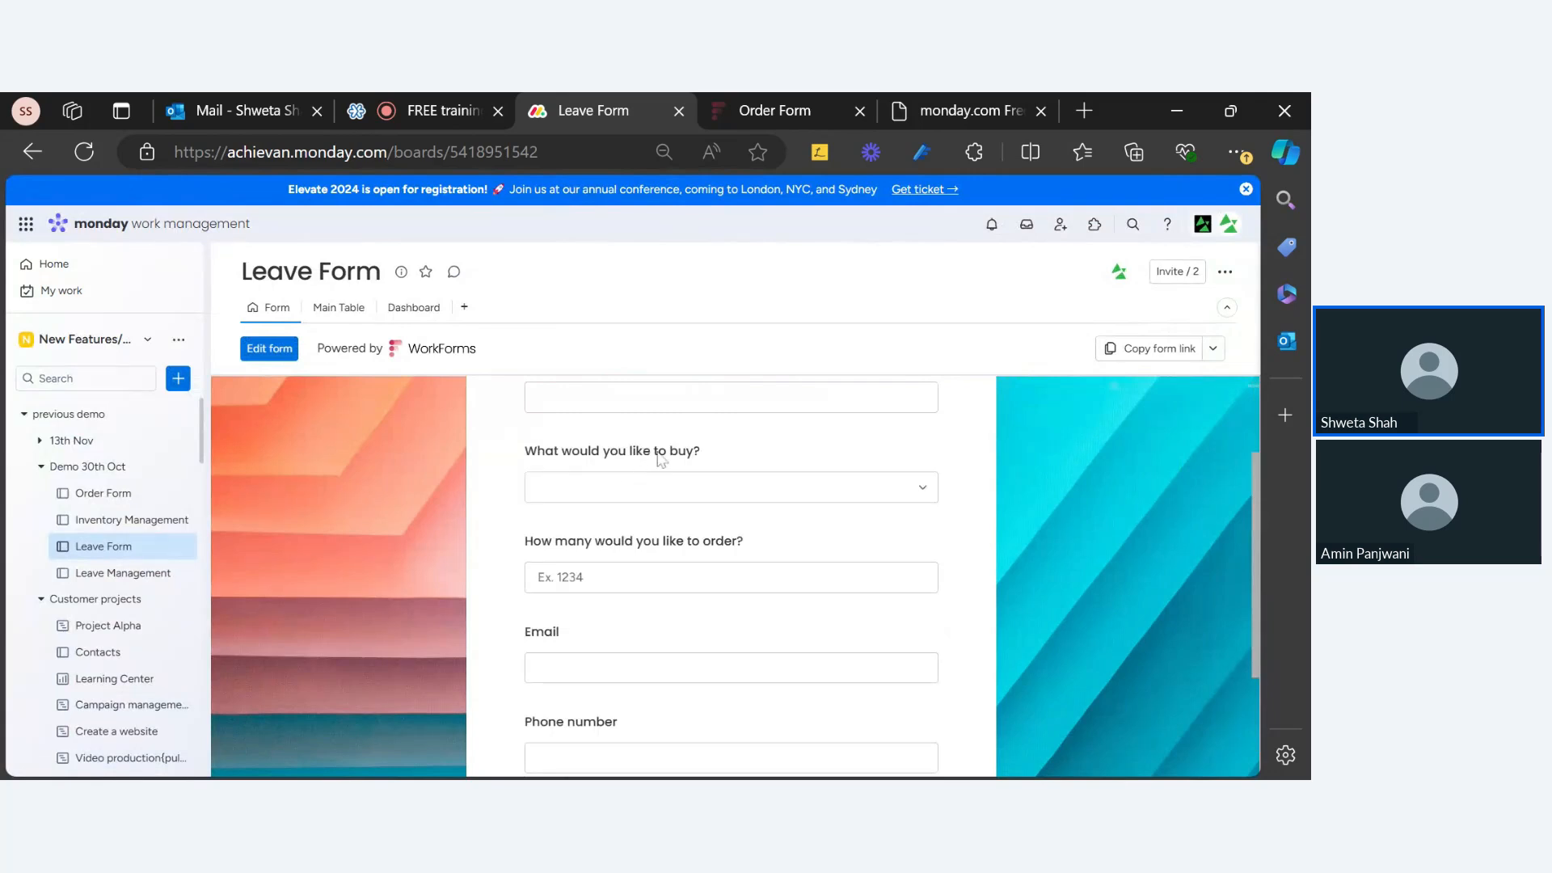
left_click(266, 349)
scroll(631, 562, "down", 7)
scroll(634, 566, "up", 1)
scroll(633, 566, "up", 5)
scroll(632, 563, "down", 4)
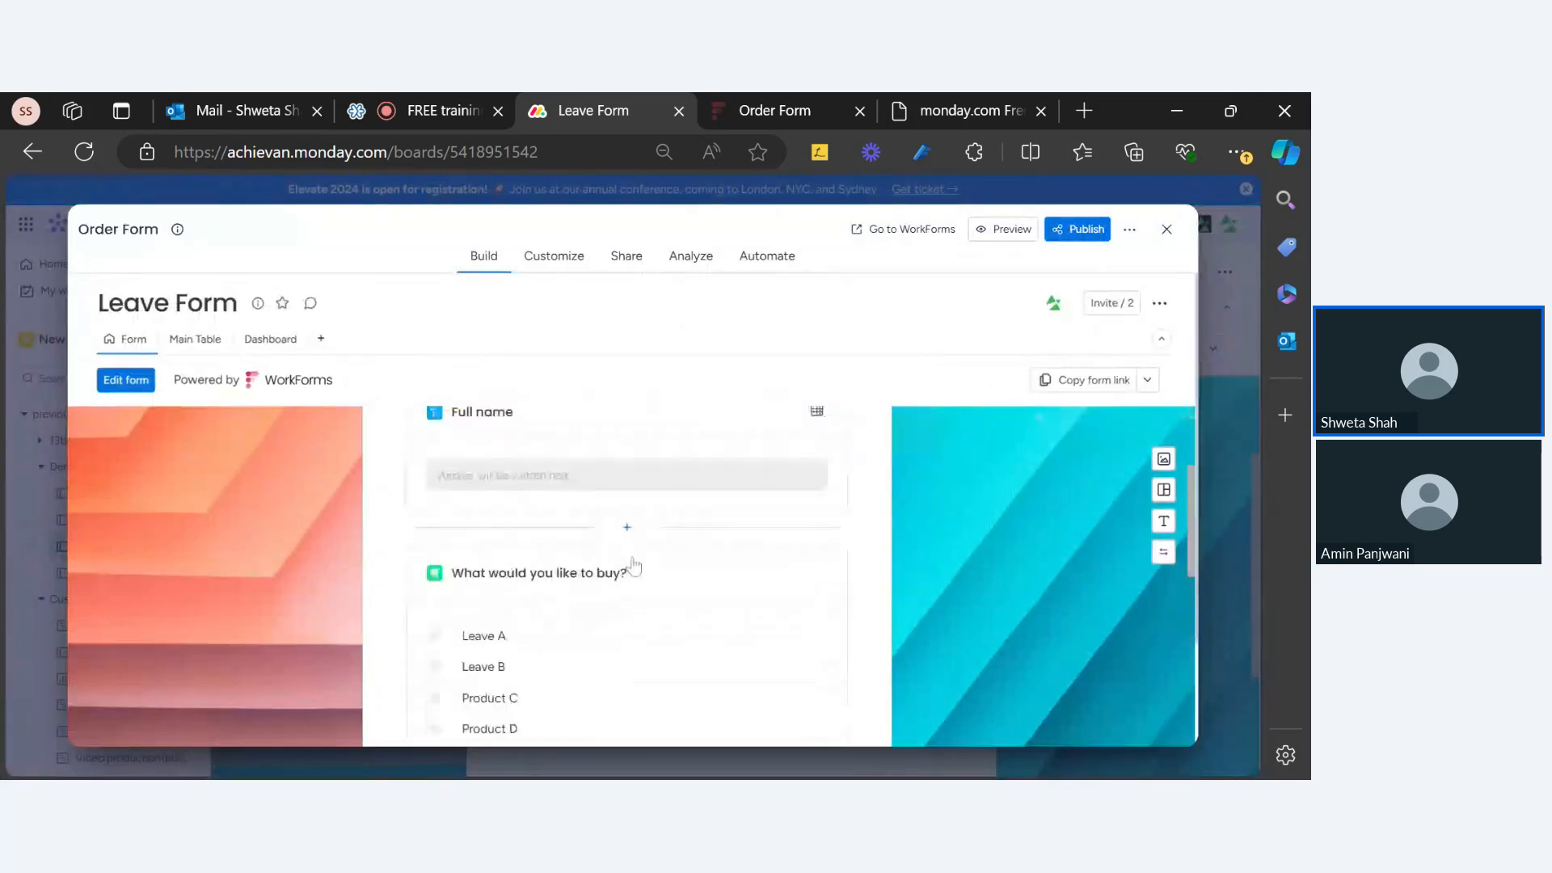
Step: Hide the 'What would you like to buy?' question and preview the form
left_click(575, 504)
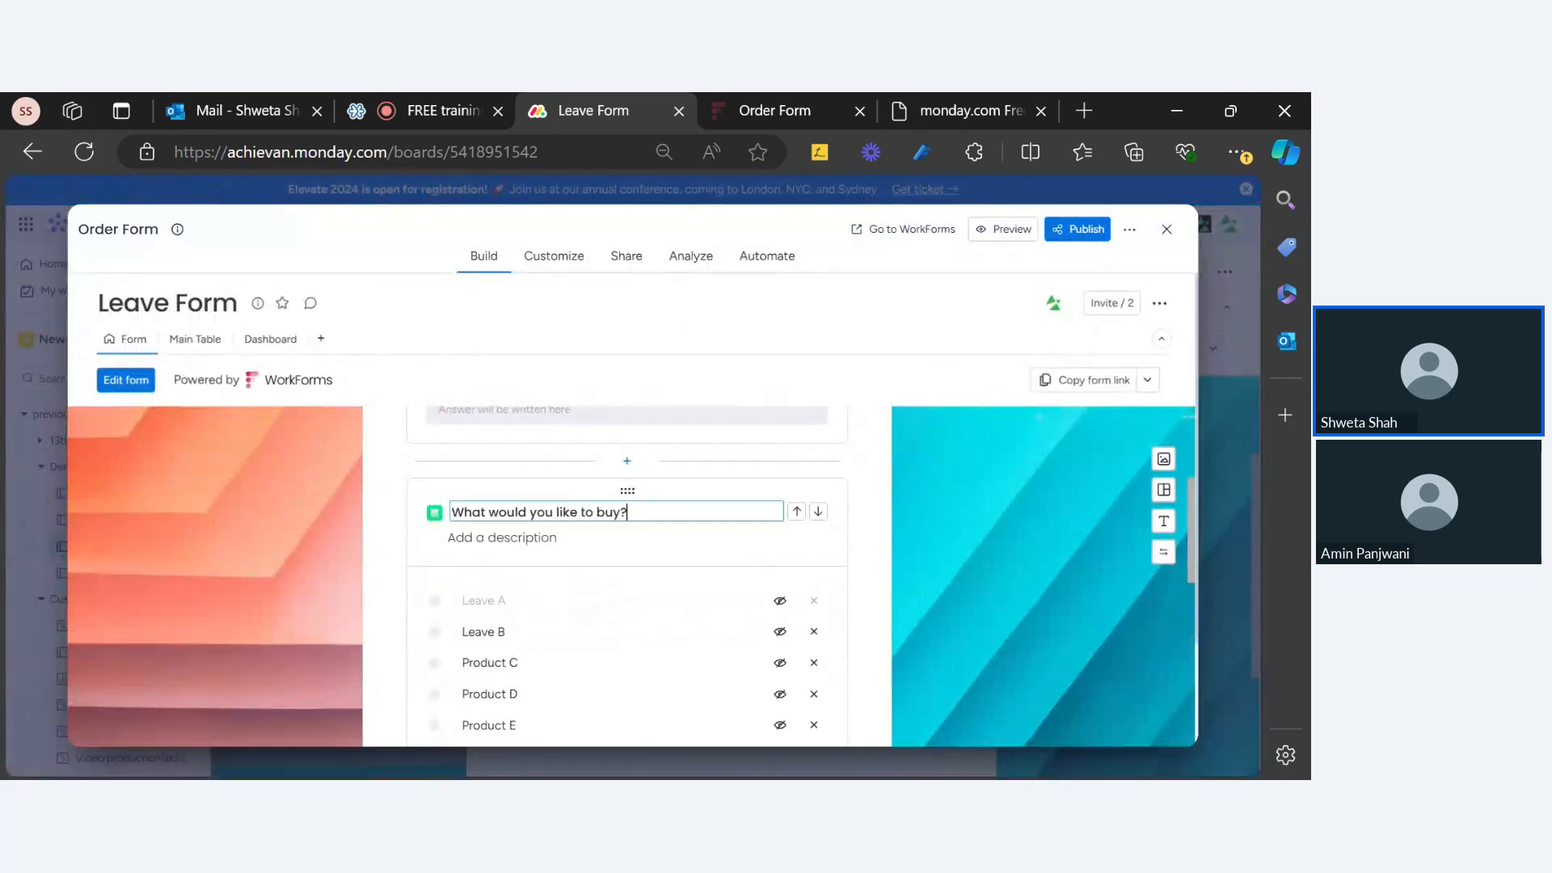
scroll(807, 544, "down", 4)
scroll(800, 550, "up", 4)
scroll(777, 566, "down", 4)
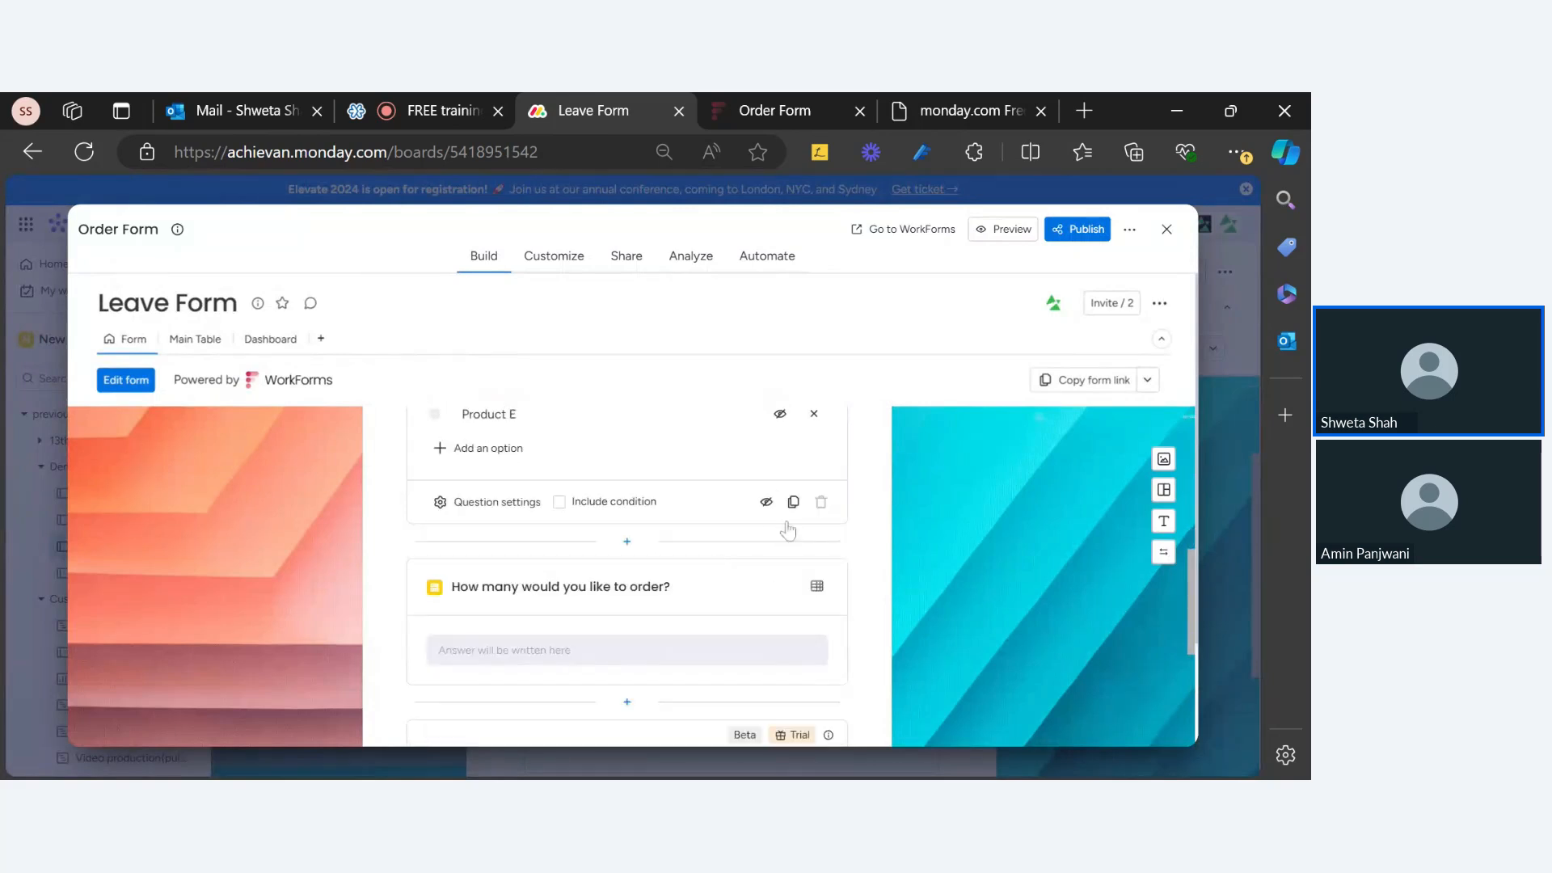
left_click(766, 501)
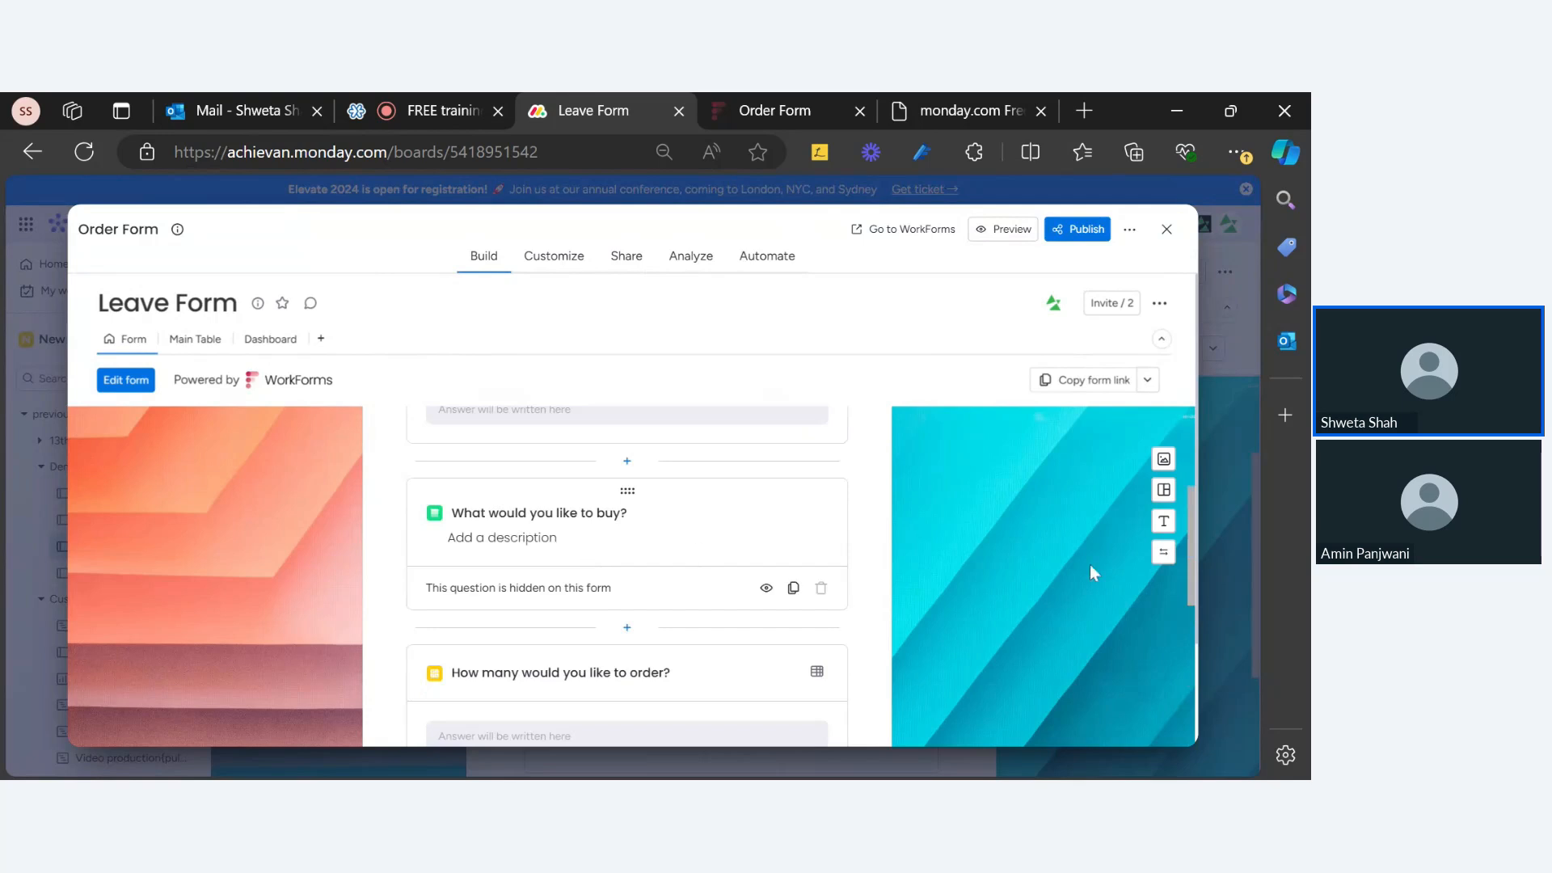
left_click(1016, 235)
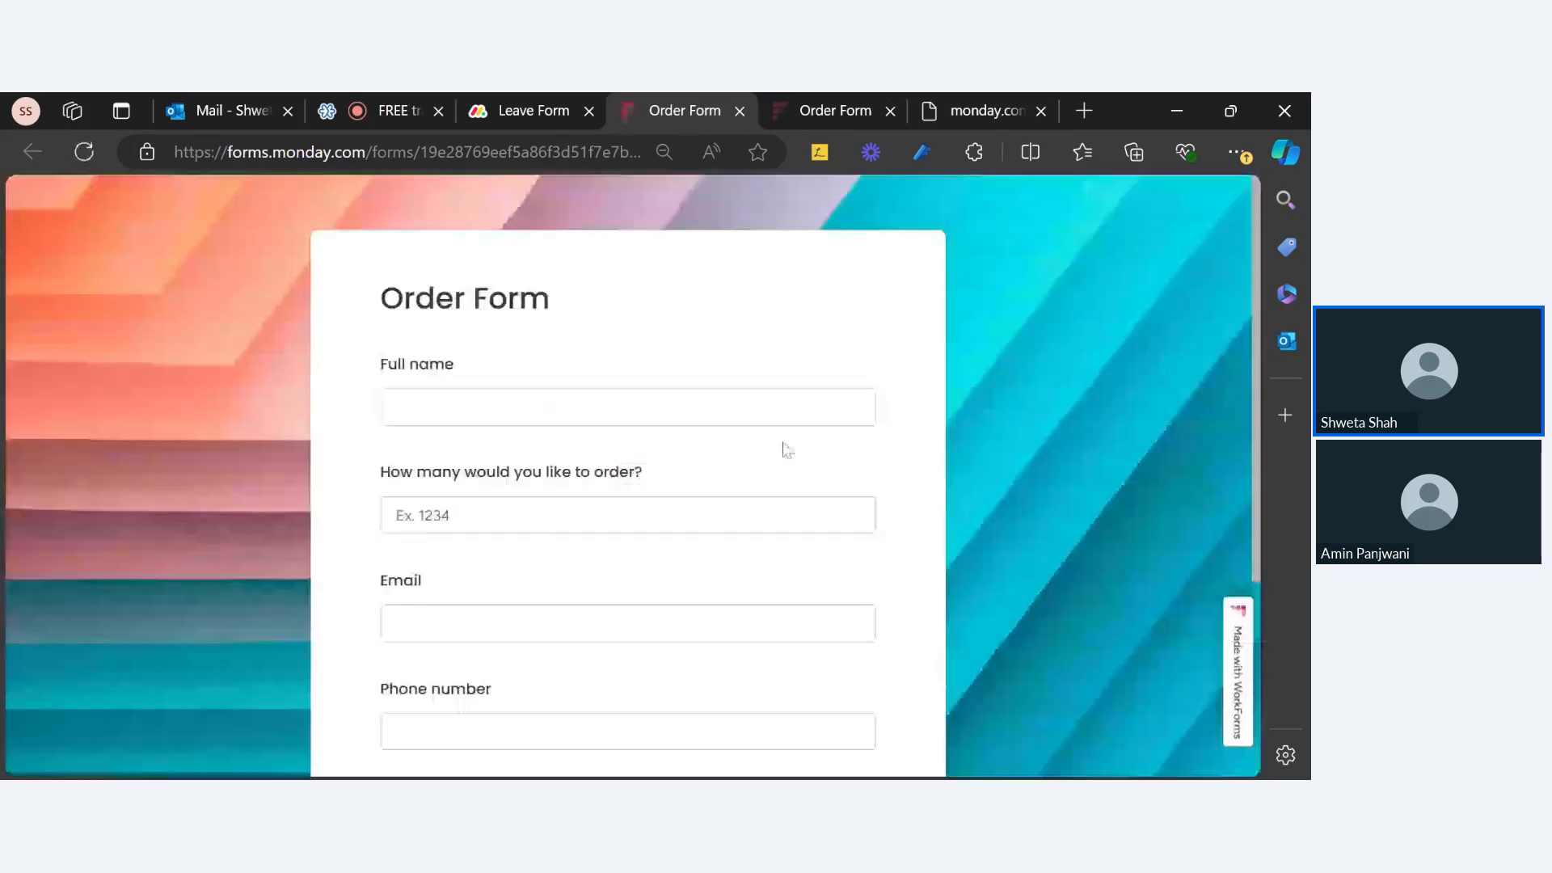
Step: Check the previewed Order Form's quantity field and Submit button, then return to the Leave Form tab
left_click(565, 515)
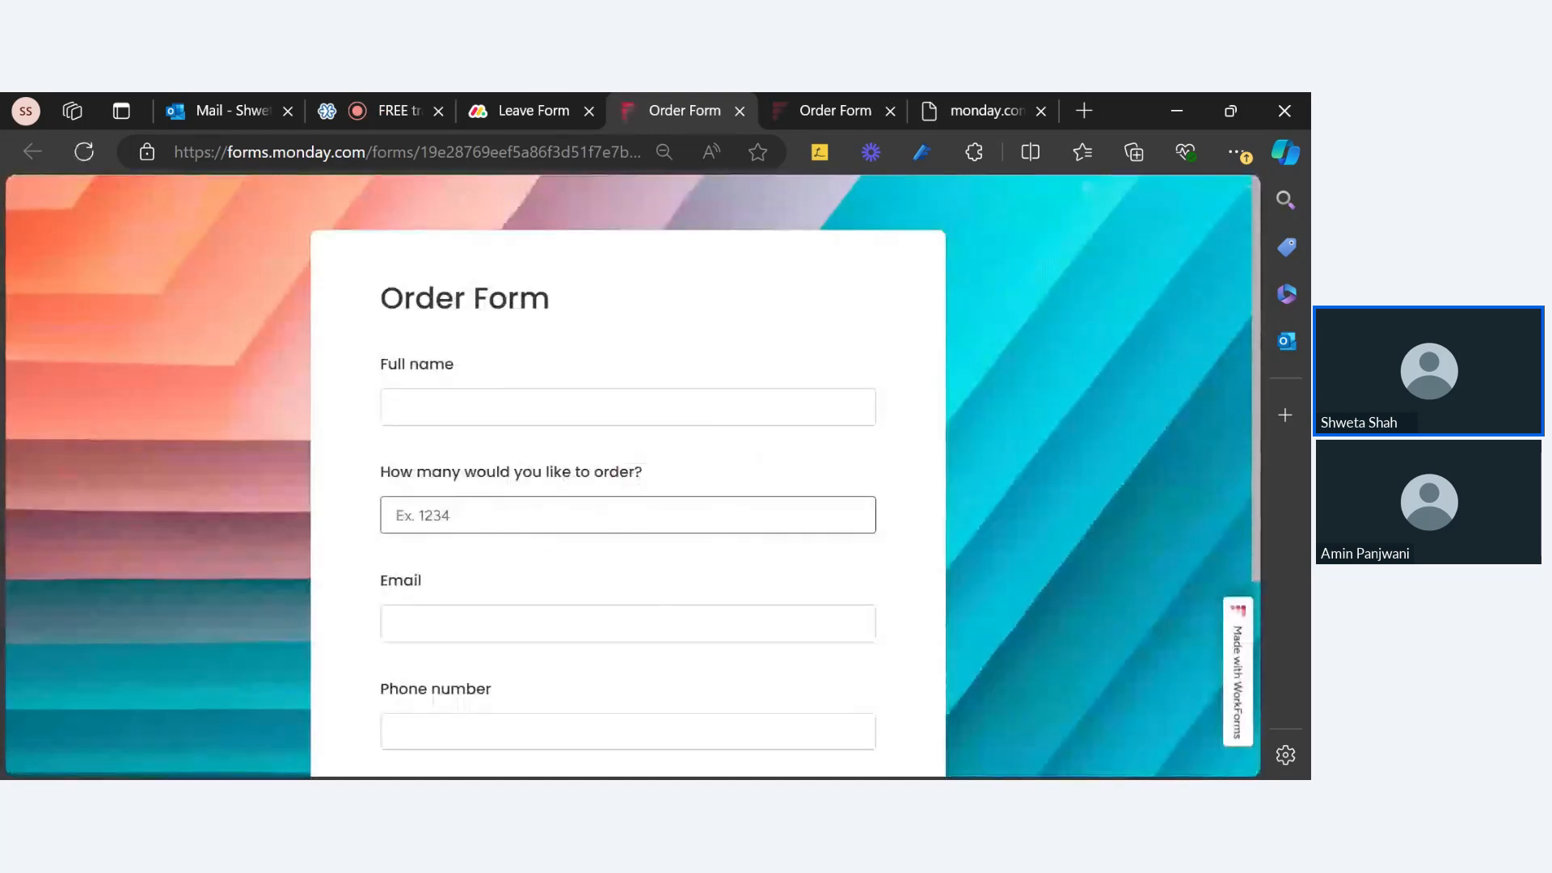
scroll(536, 599, "down", 5)
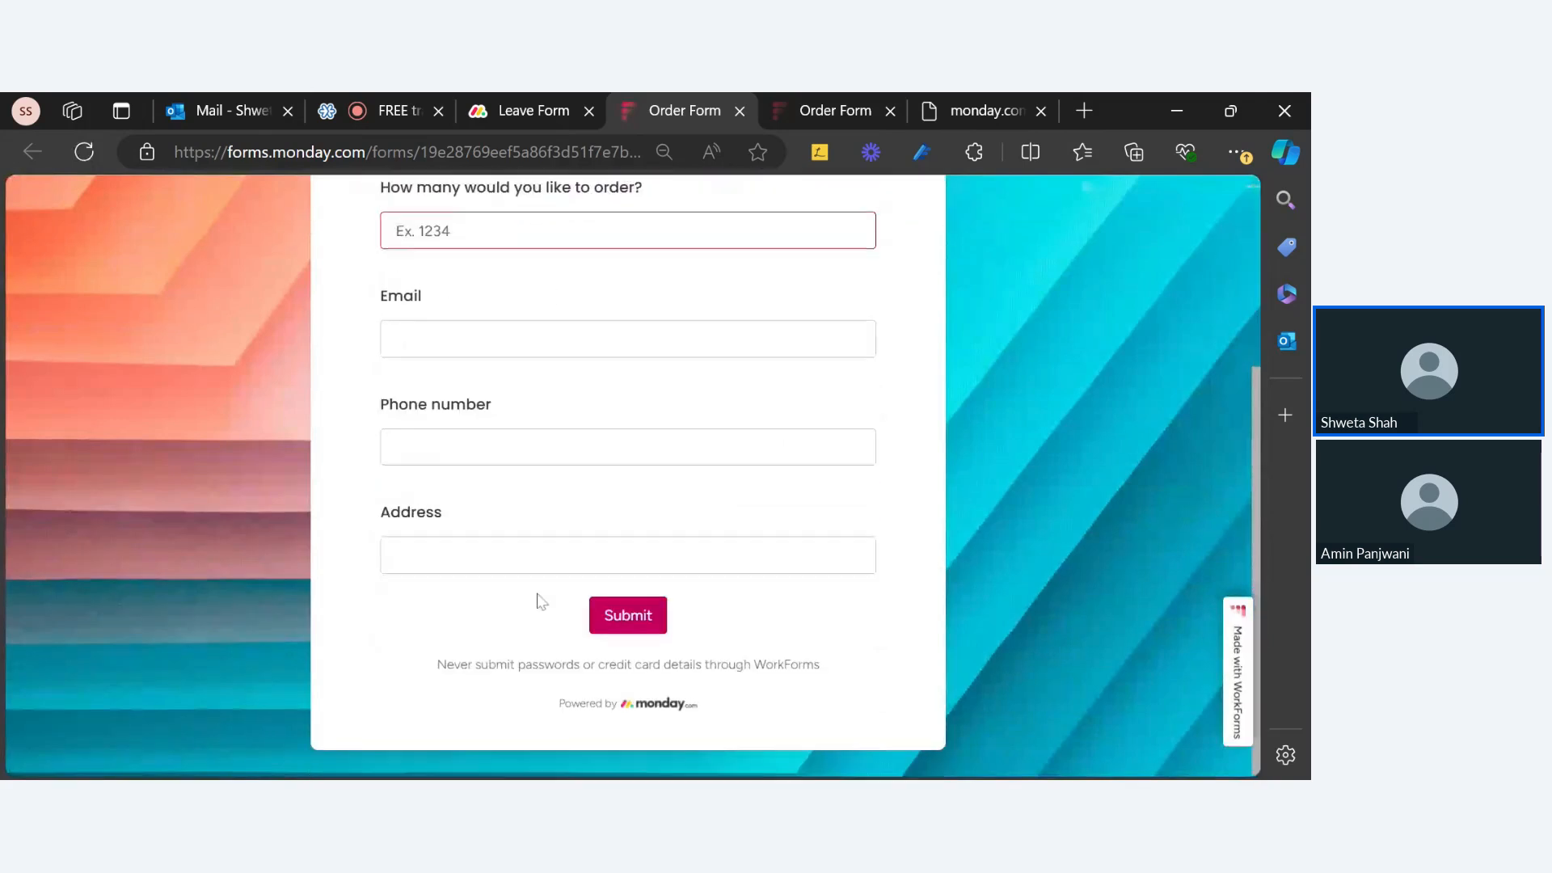
scroll(538, 599, "up", 5)
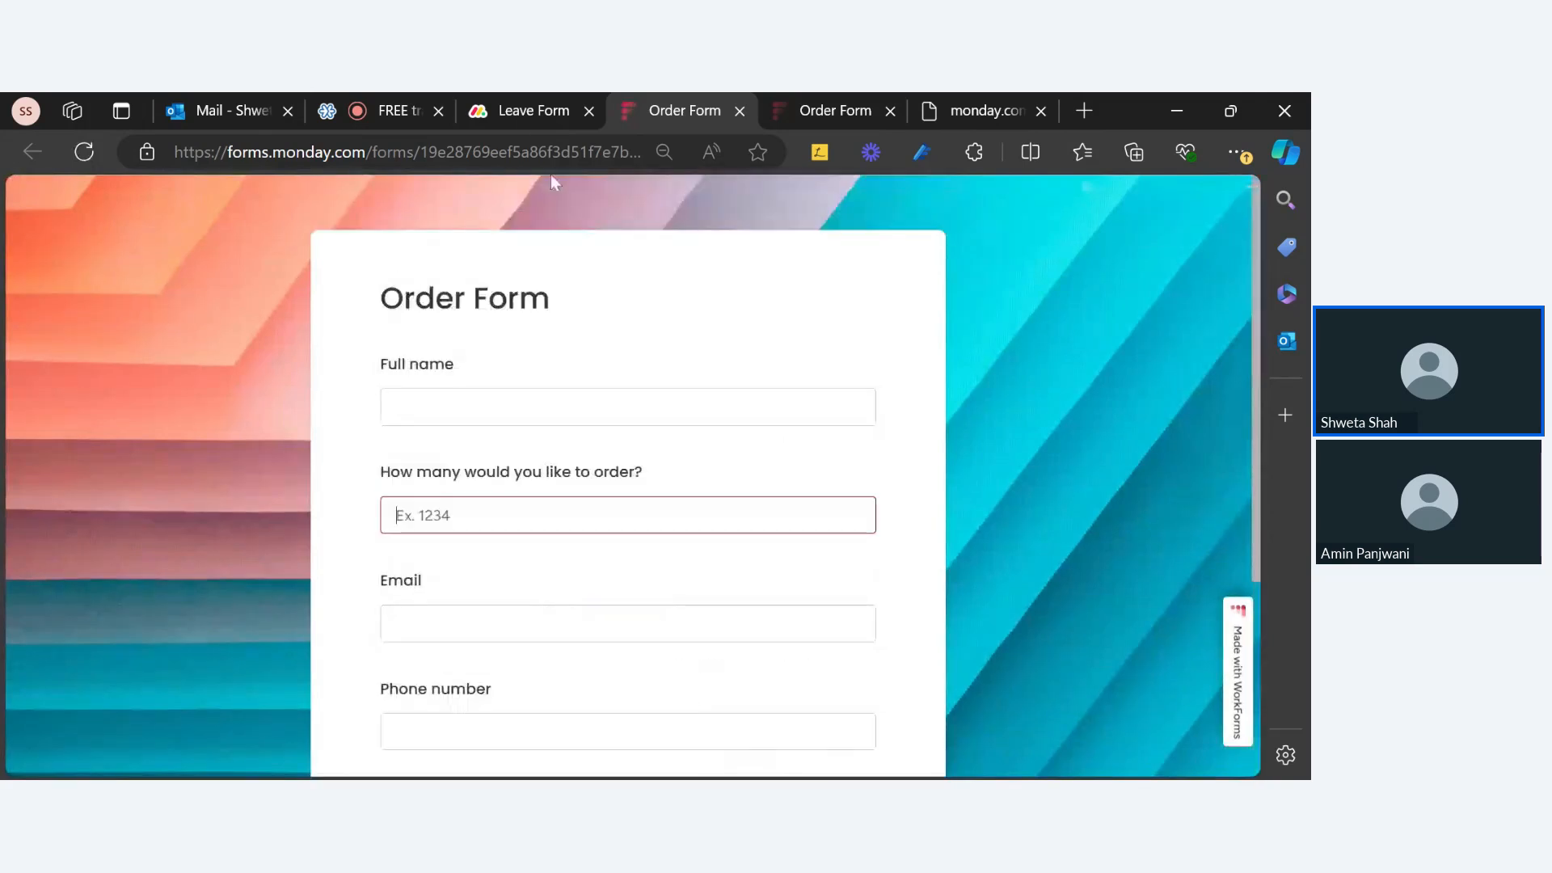
left_click(524, 117)
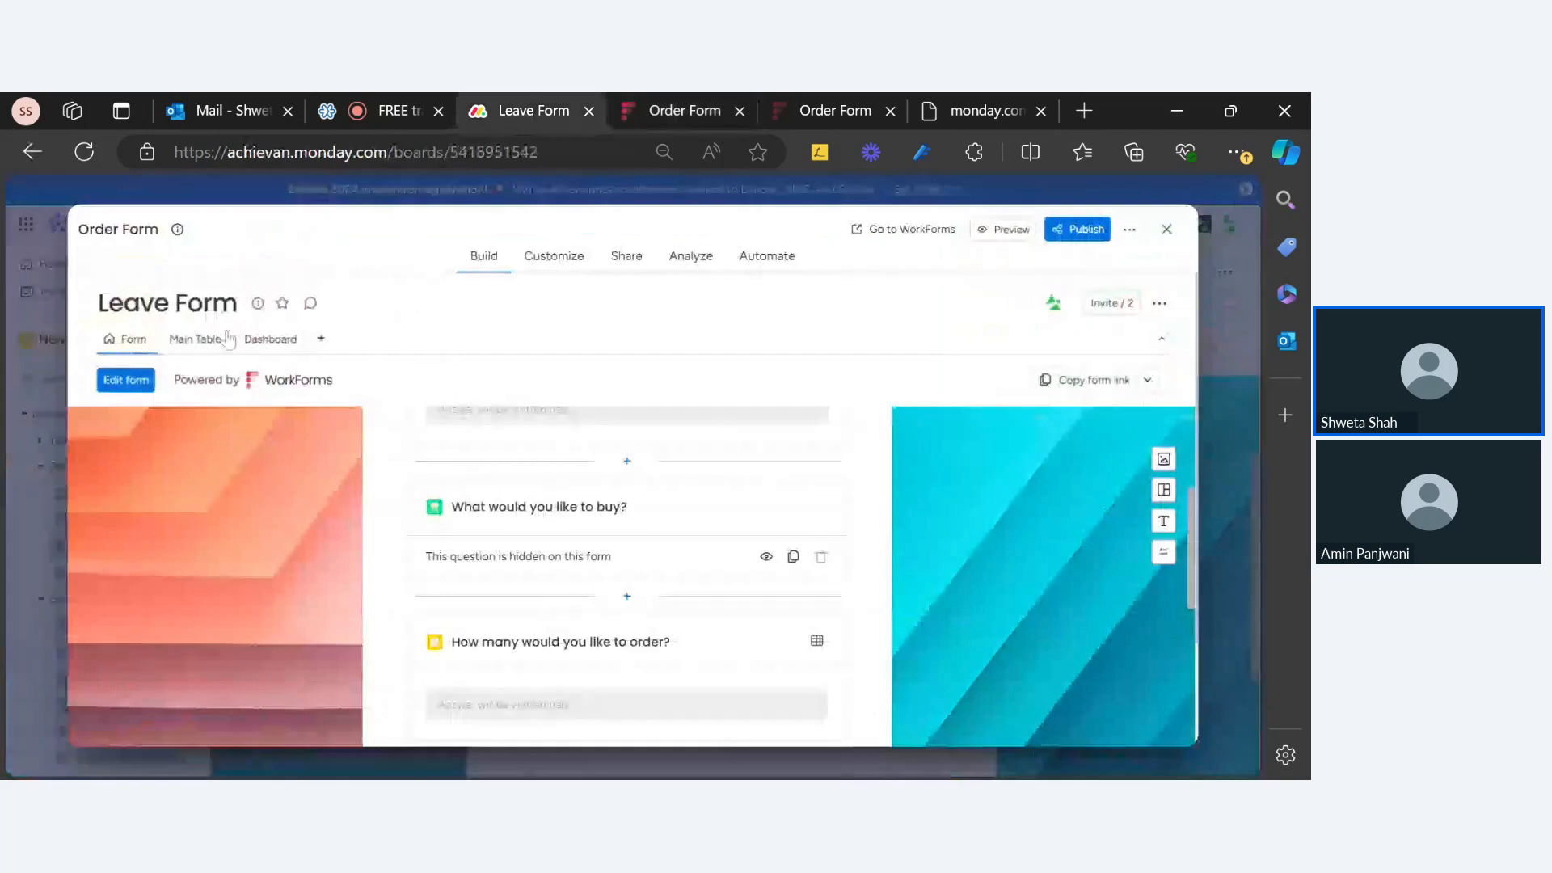
Step: Close the form builder and save Product E as the default 'What would you like to buy?' value
left_click(186, 349)
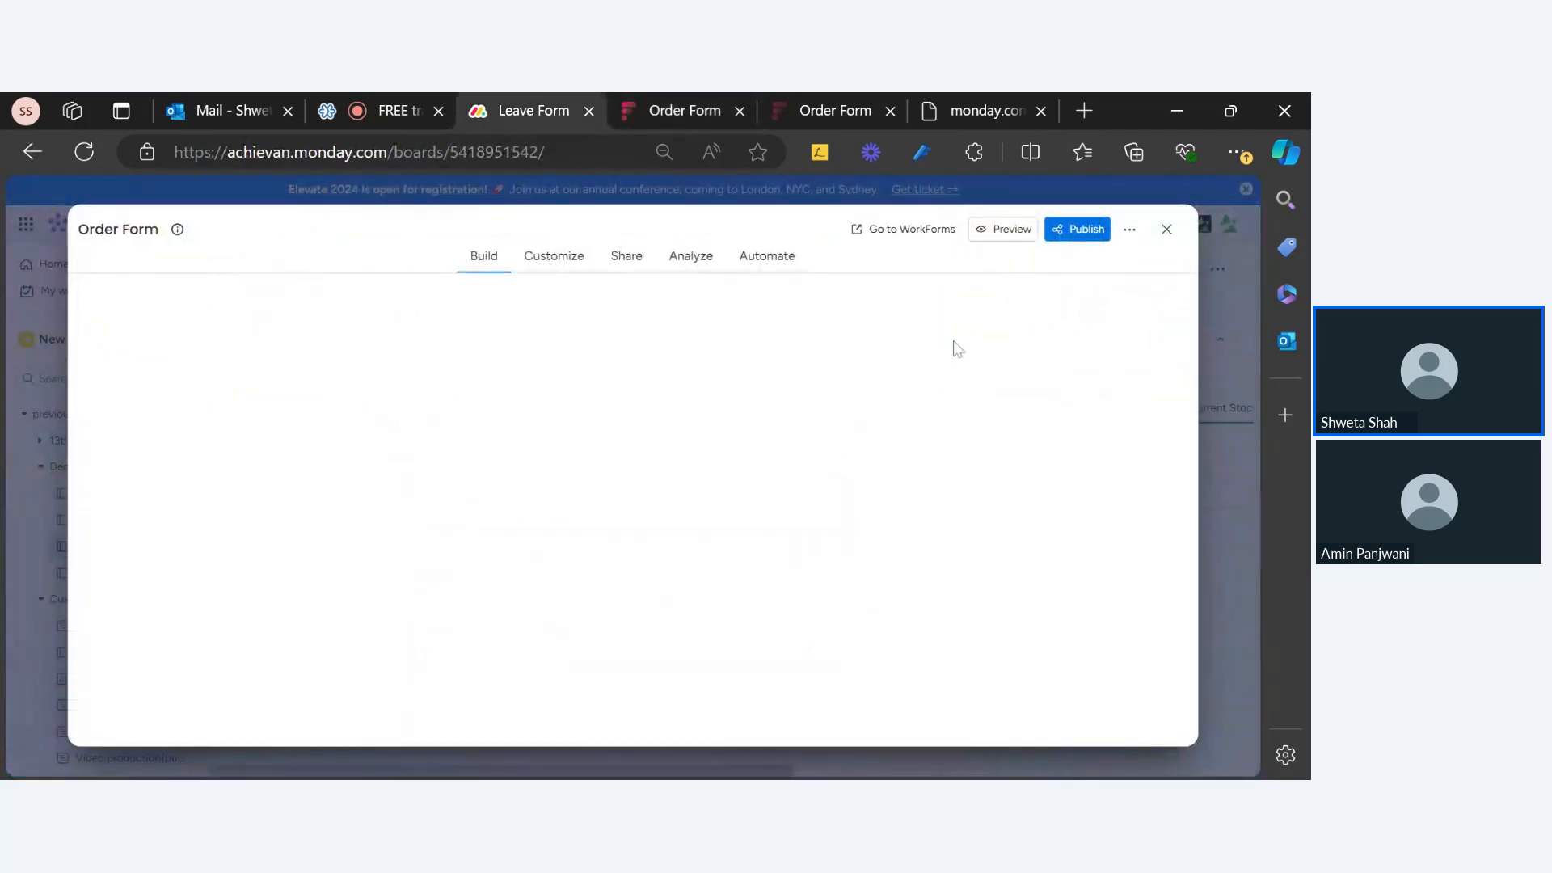
left_click(1169, 235)
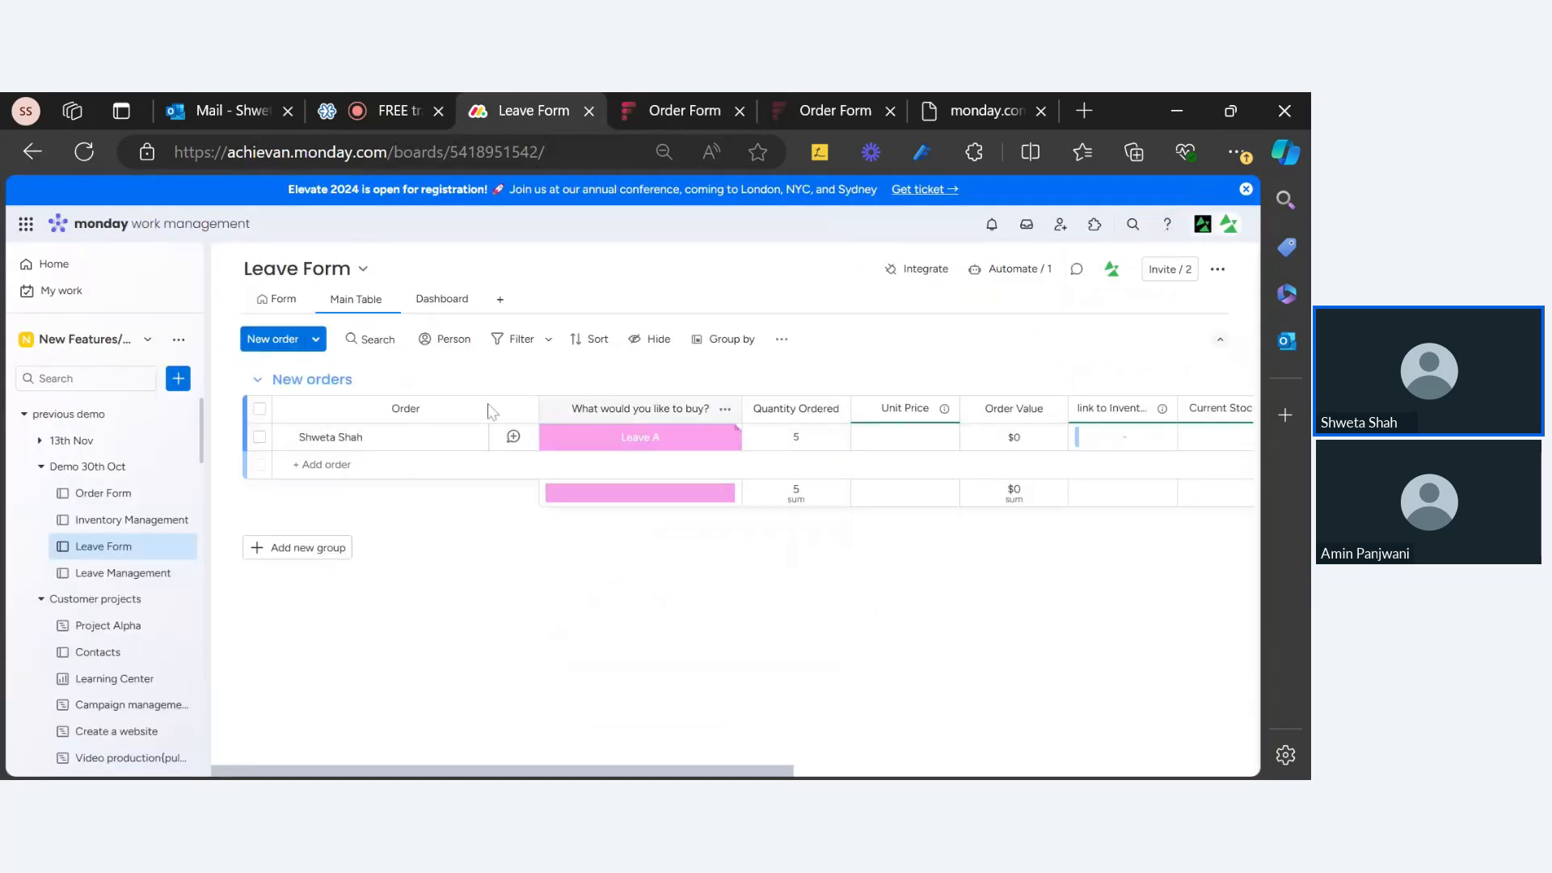
left_click(781, 339)
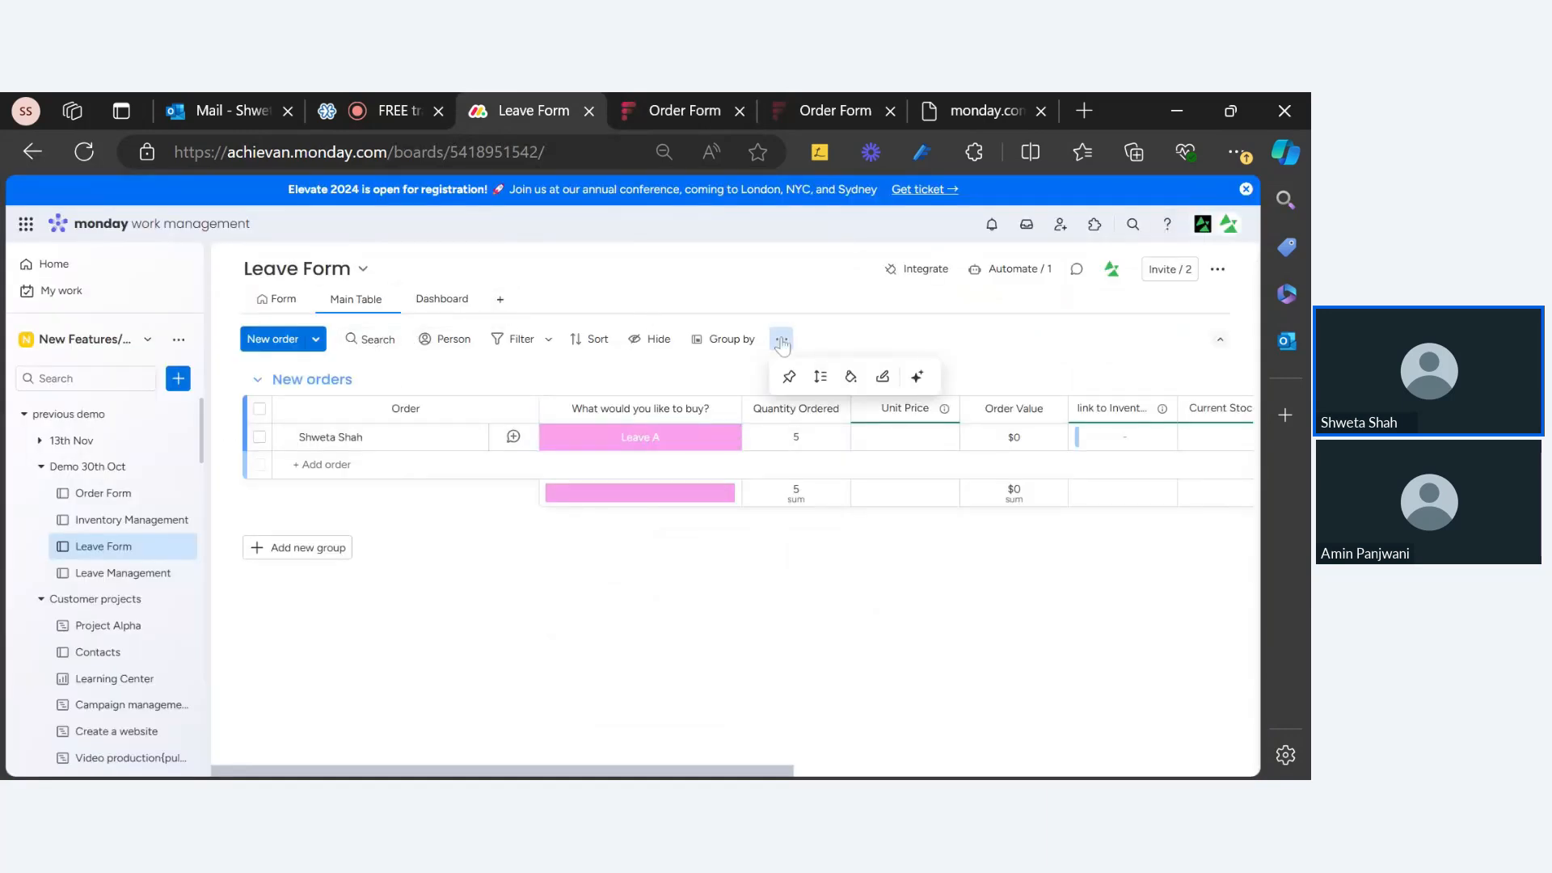
left_click(883, 376)
left_click(661, 385)
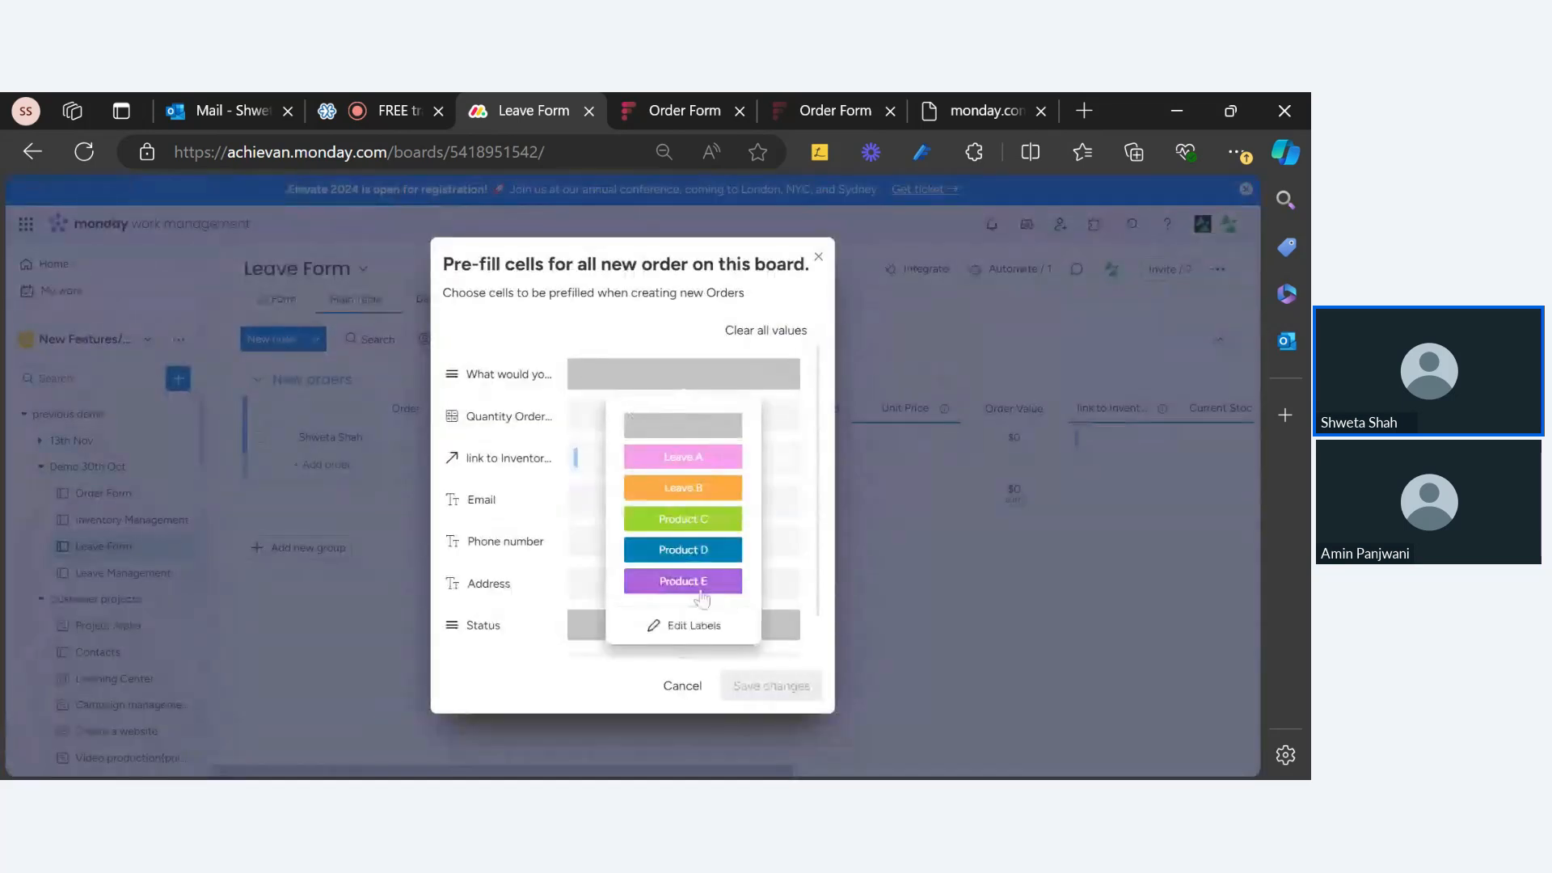
left_click(700, 584)
left_click(748, 694)
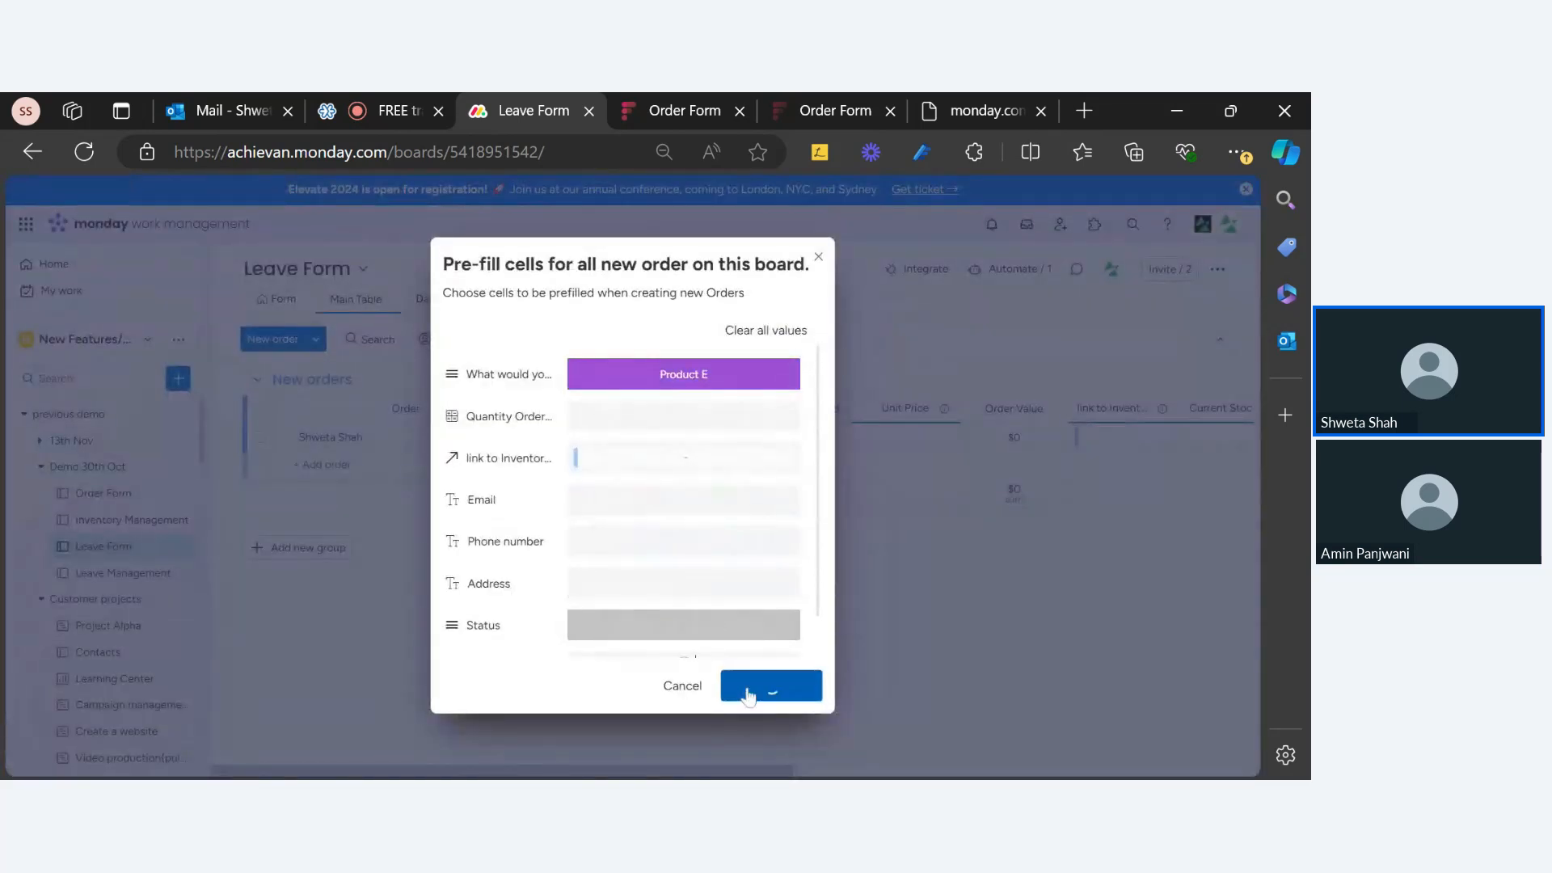
left_click(681, 113)
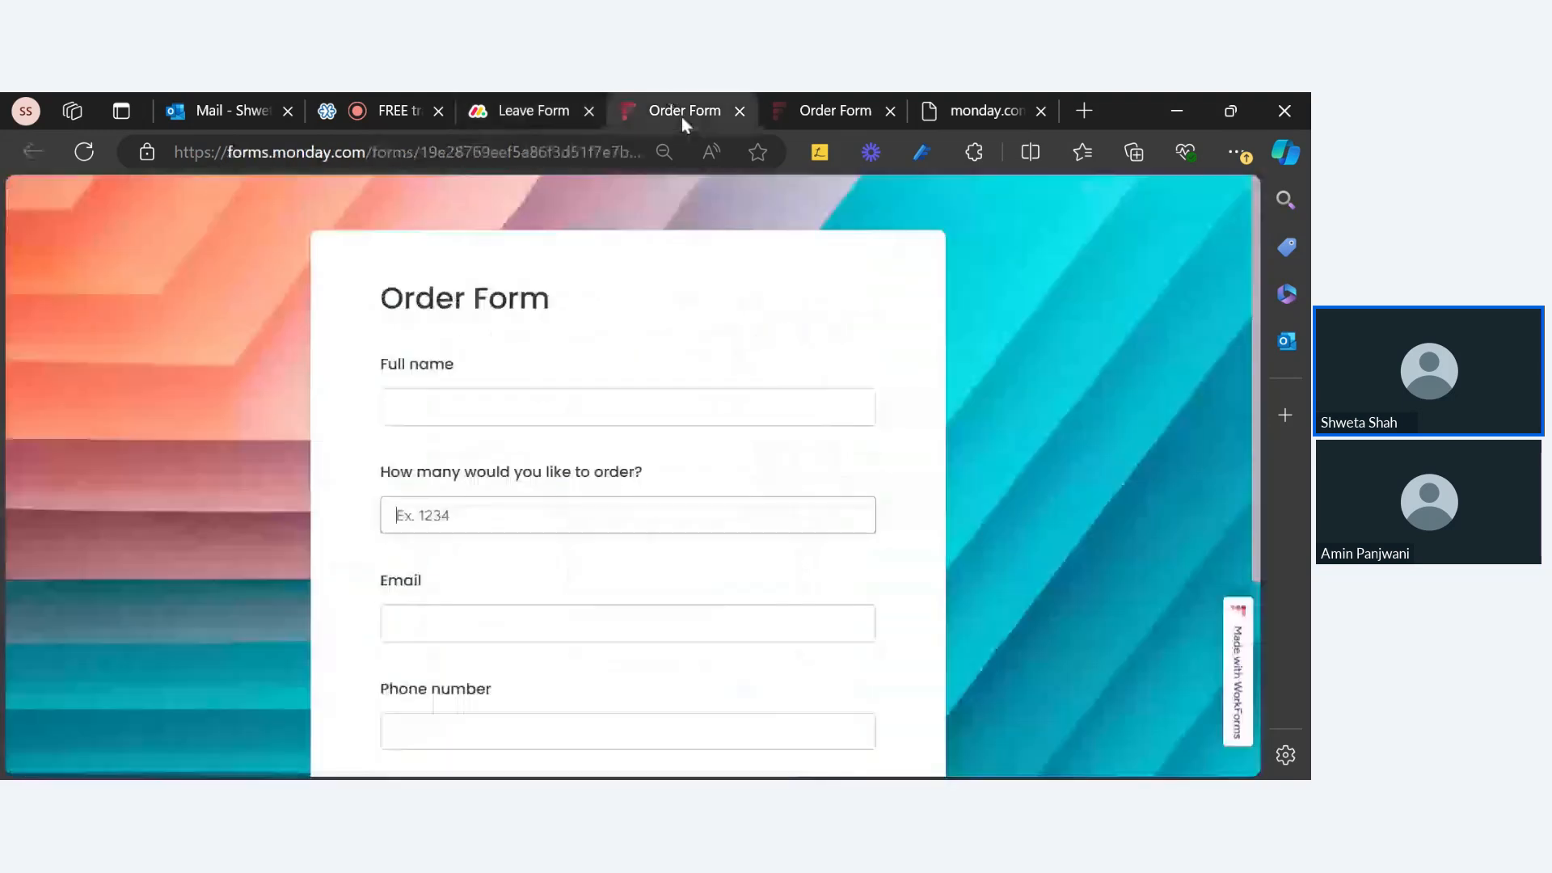
Step: Fill in the full name field, enter quantity 3, and submit the order form
left_click(517, 407)
type("sxsgxjgx")
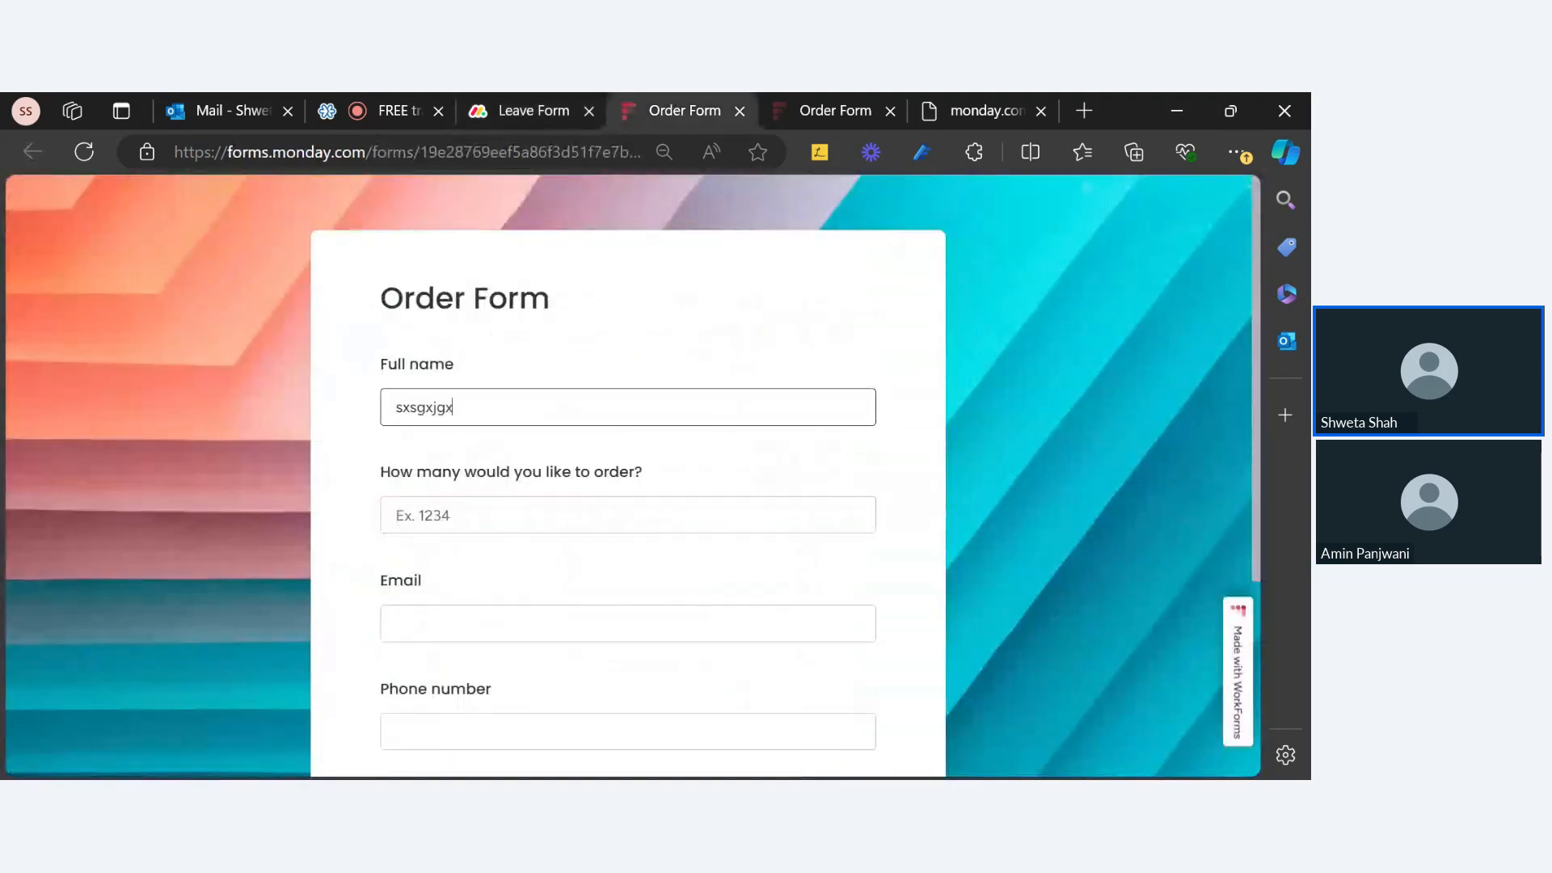
key("Tab")
type("3")
key("Tab")
scroll(616, 582, "down", 4)
left_click(641, 618)
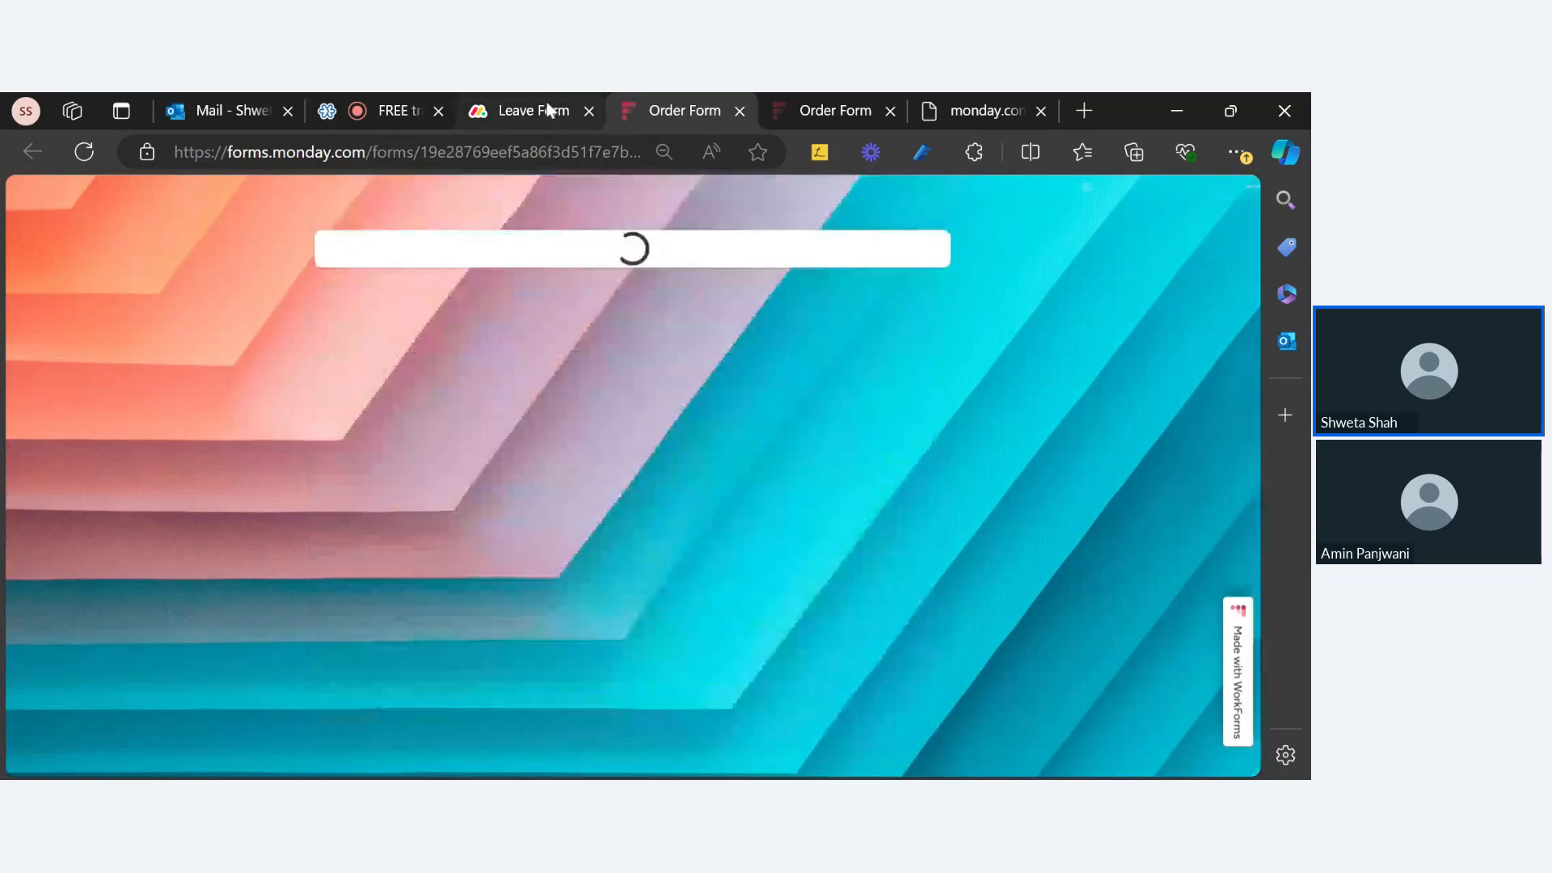
Step: Check the Leave Form board and the form confirmation page for the submission
left_click(562, 99)
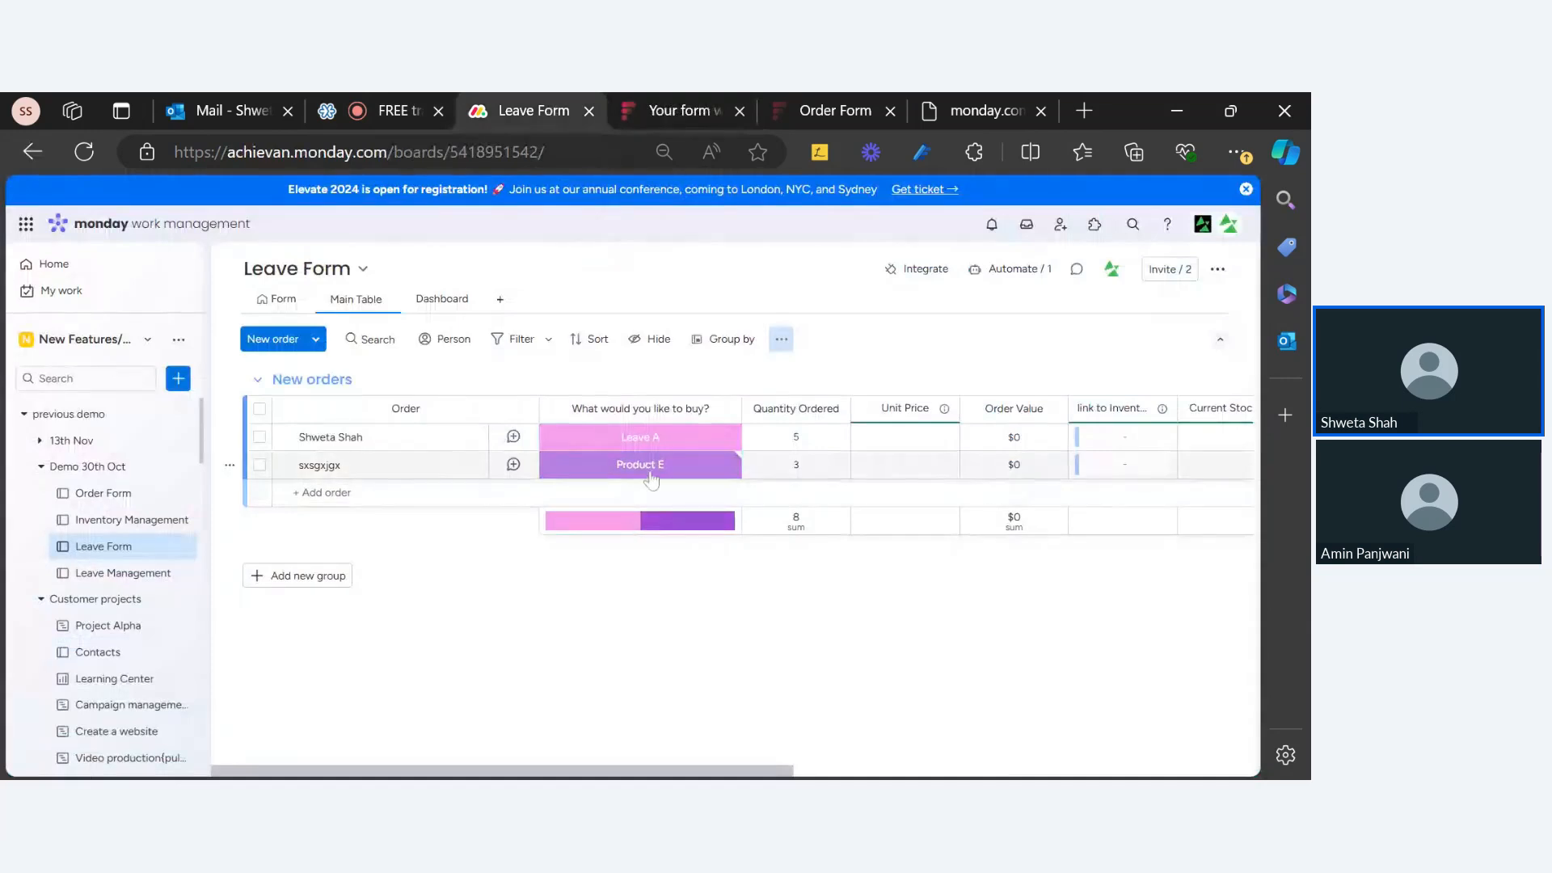
left_click(849, 113)
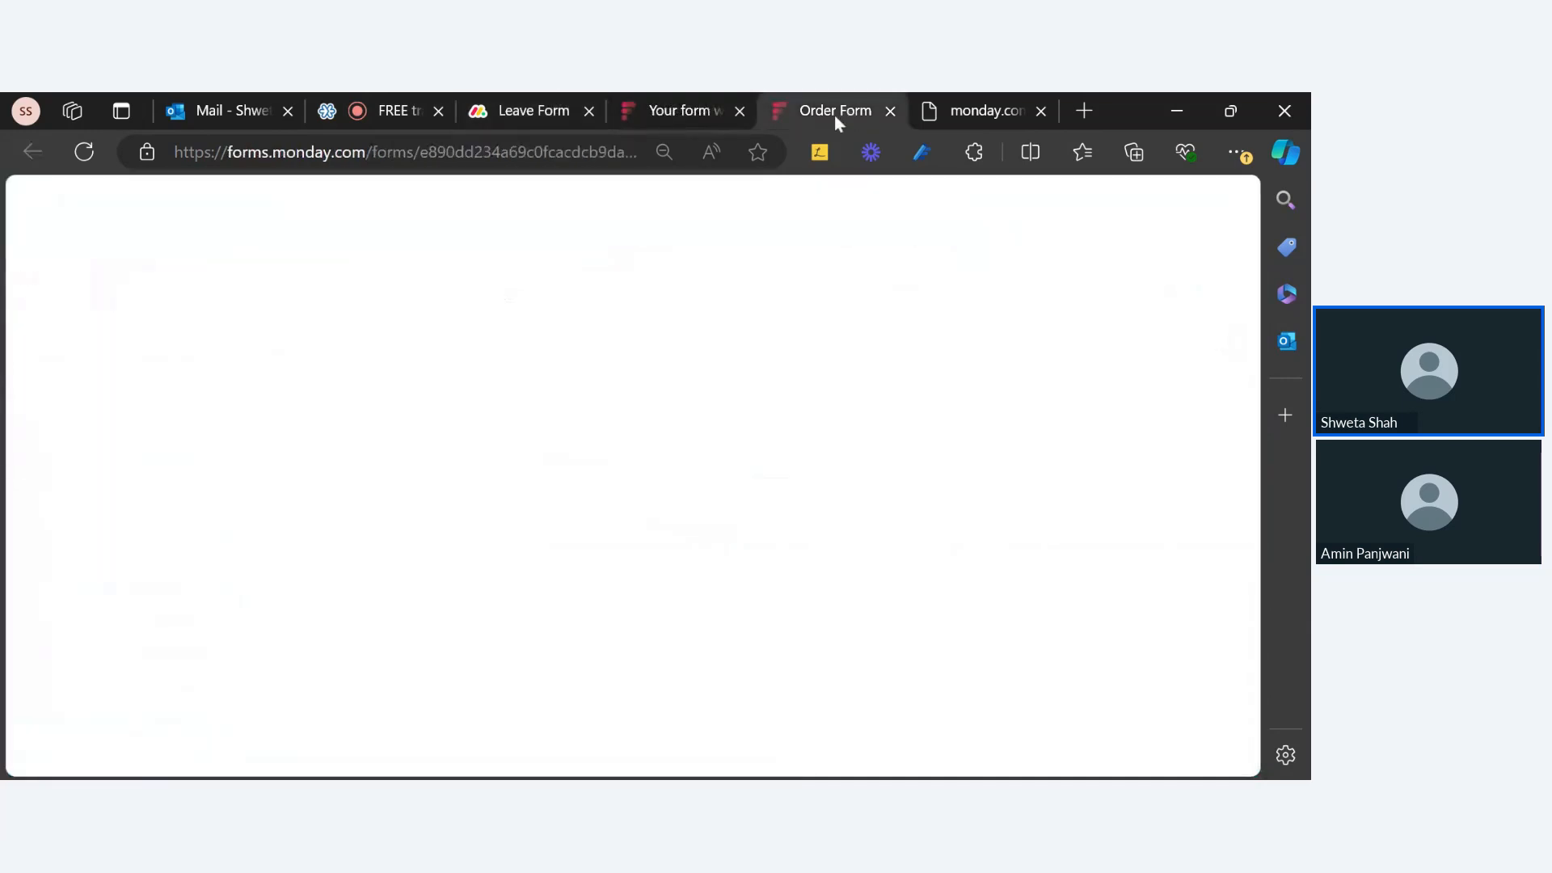
scroll(507, 503, "up", 10)
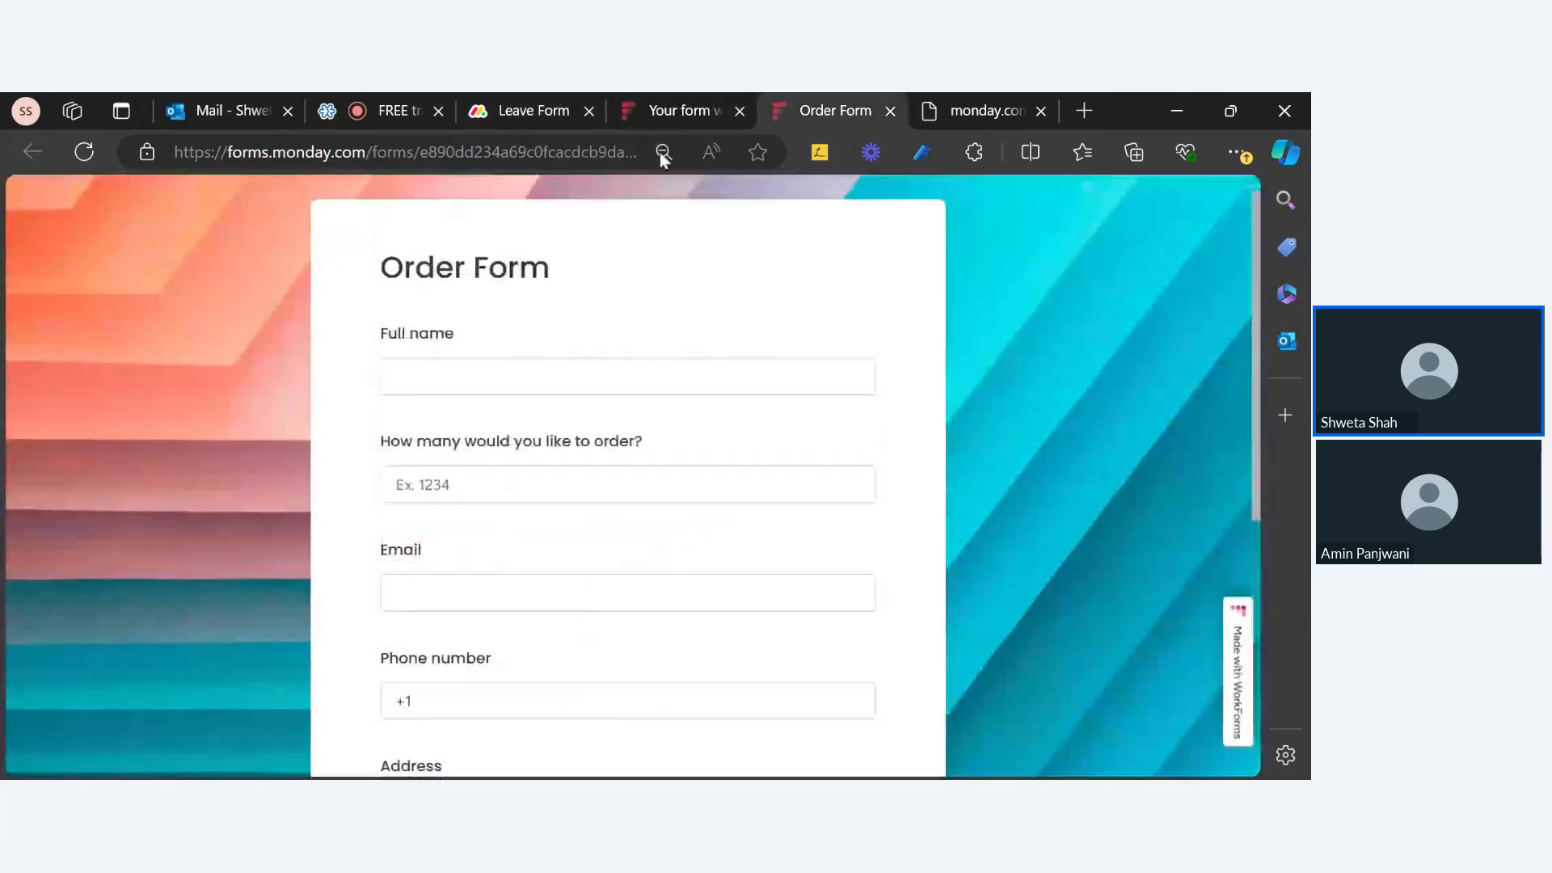
left_click(675, 110)
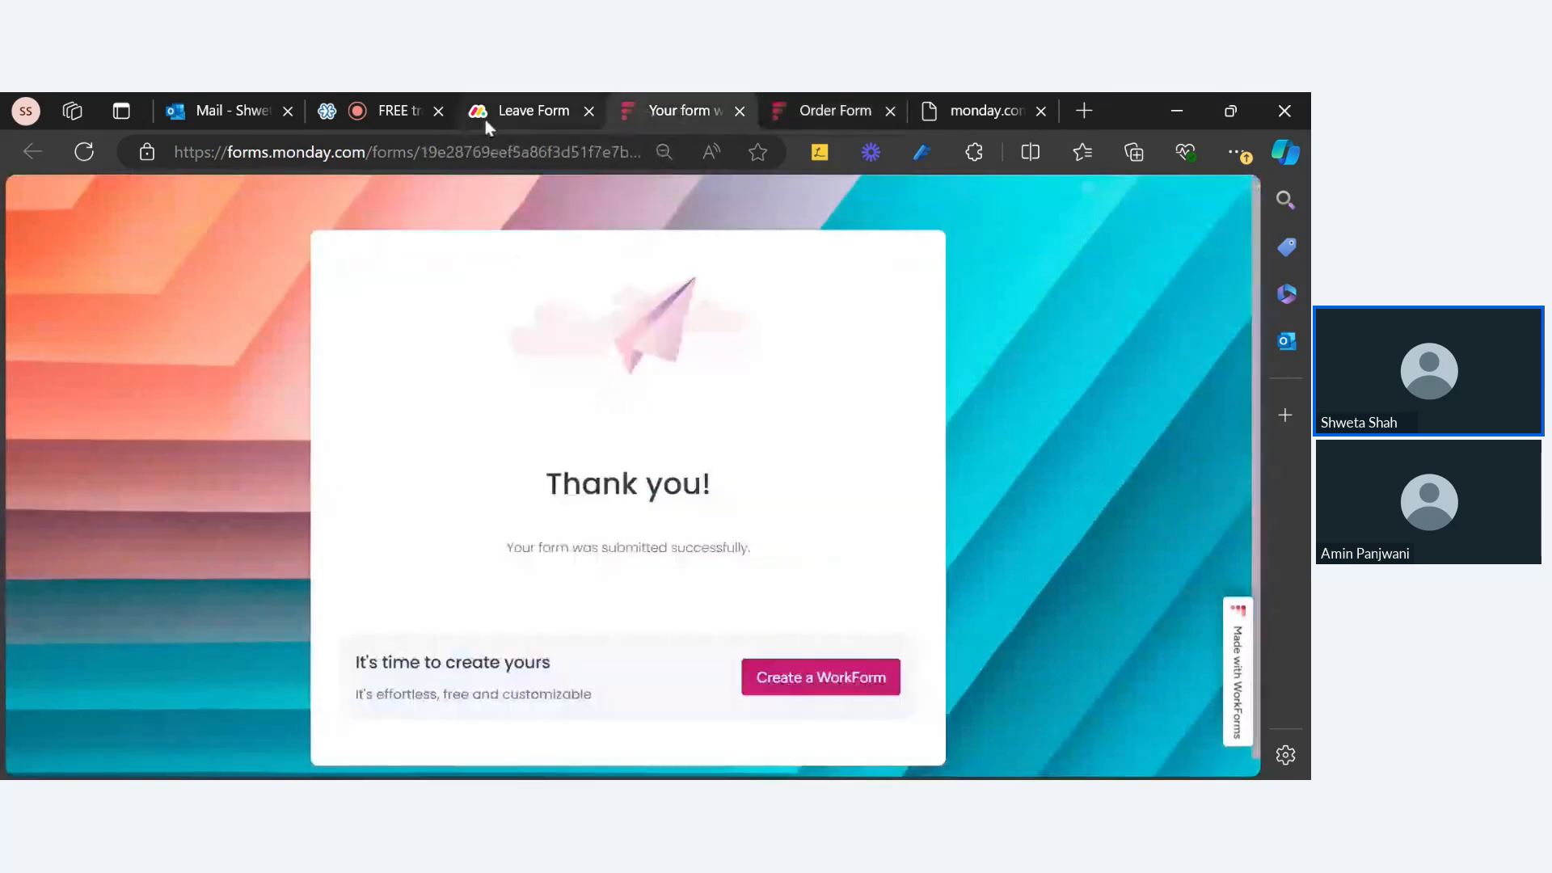
left_click(487, 118)
Step: Review the board's default values for new orders and the new features slide, then return to the Leave Form board
left_click(781, 339)
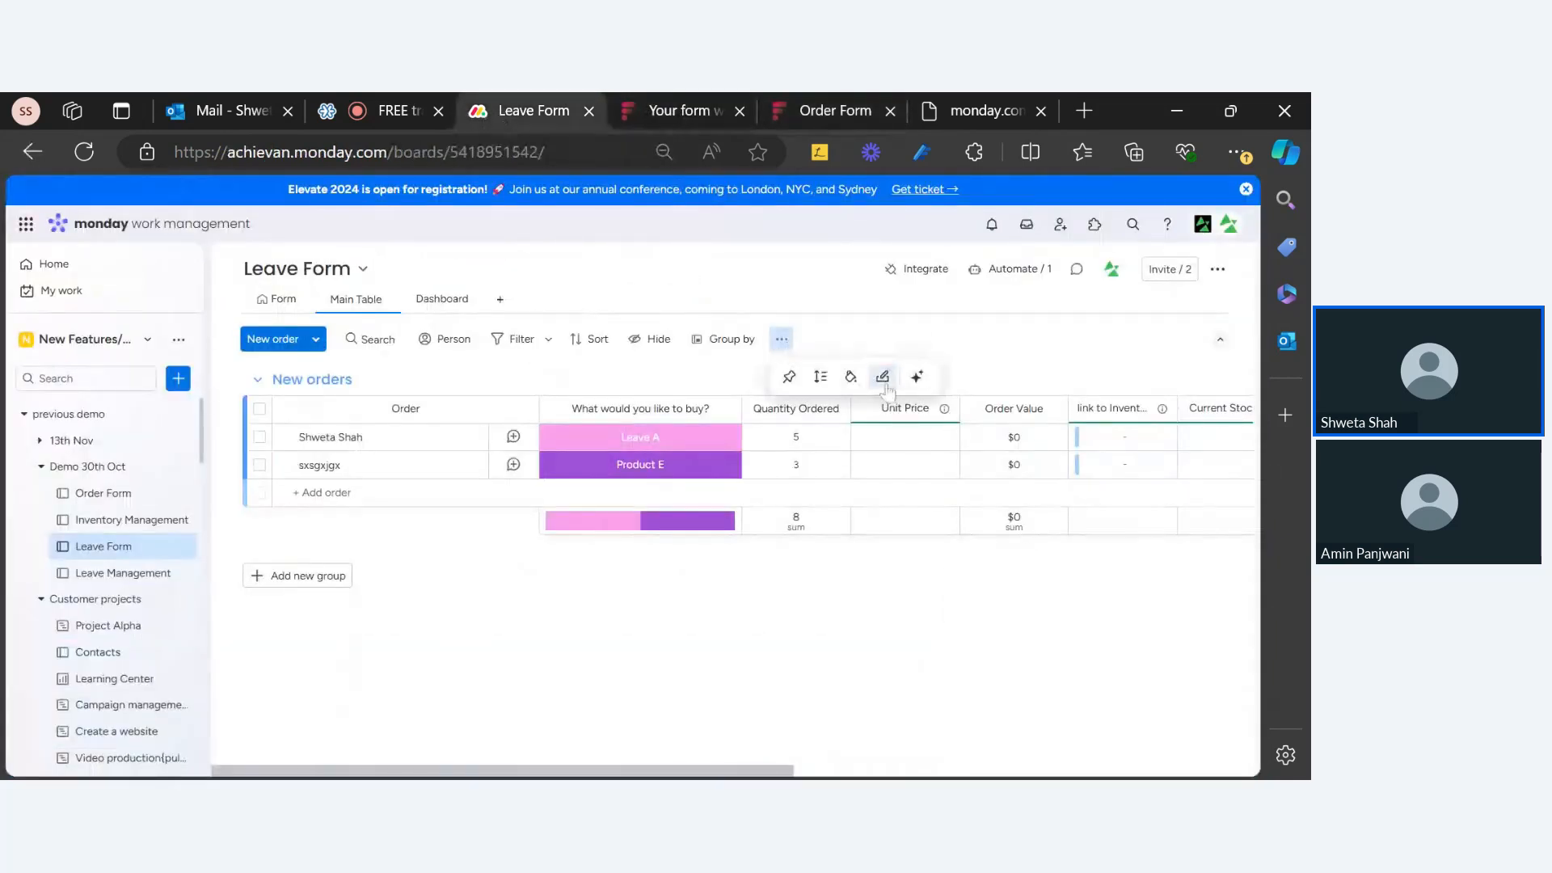
left_click(883, 378)
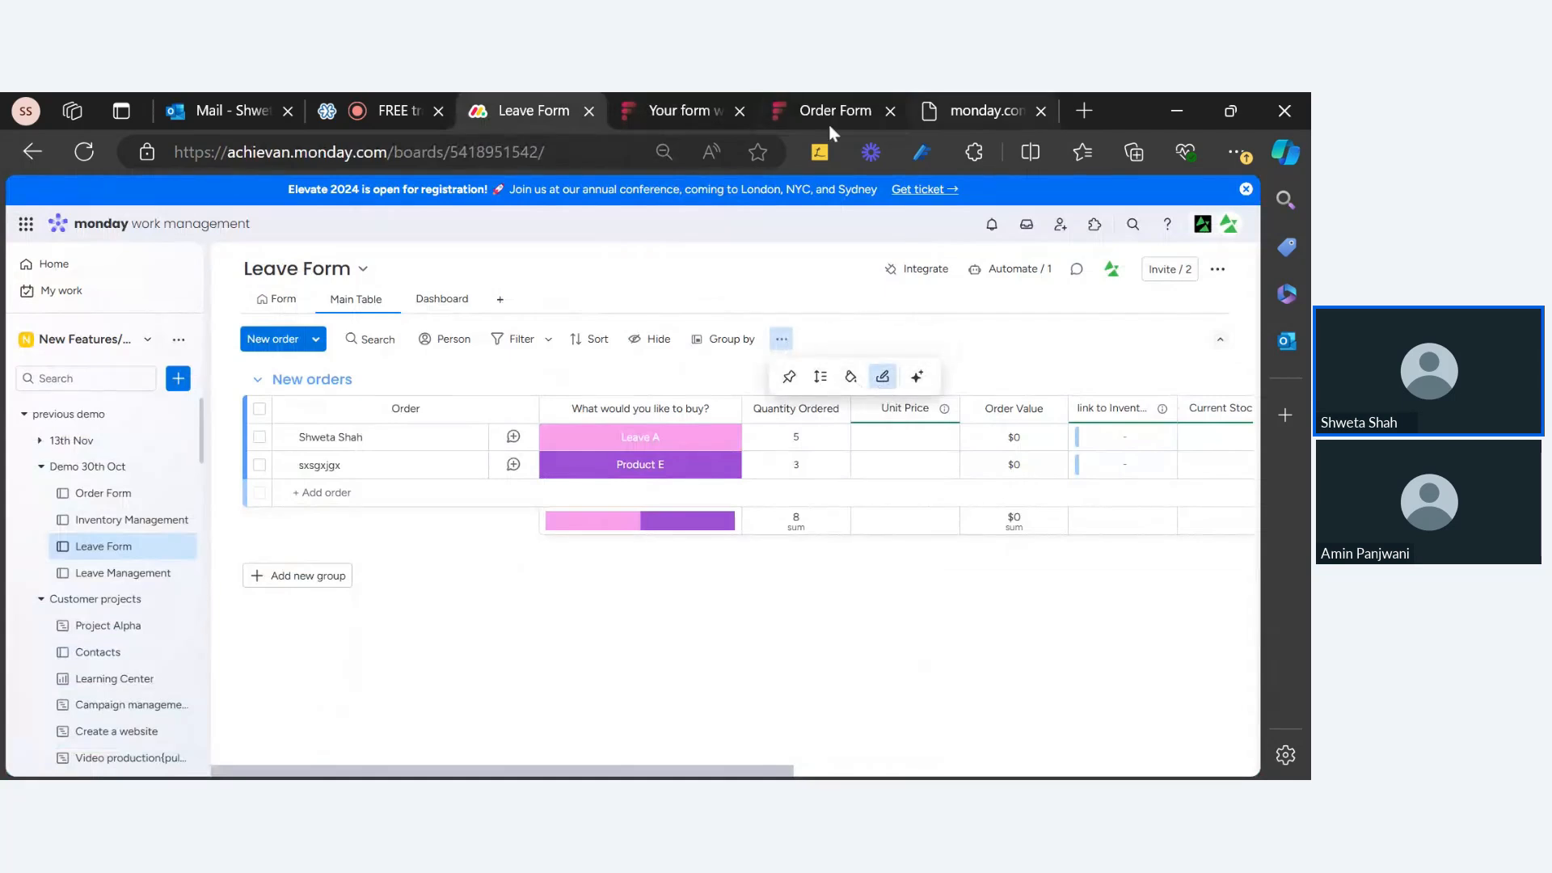
left_click(412, 120)
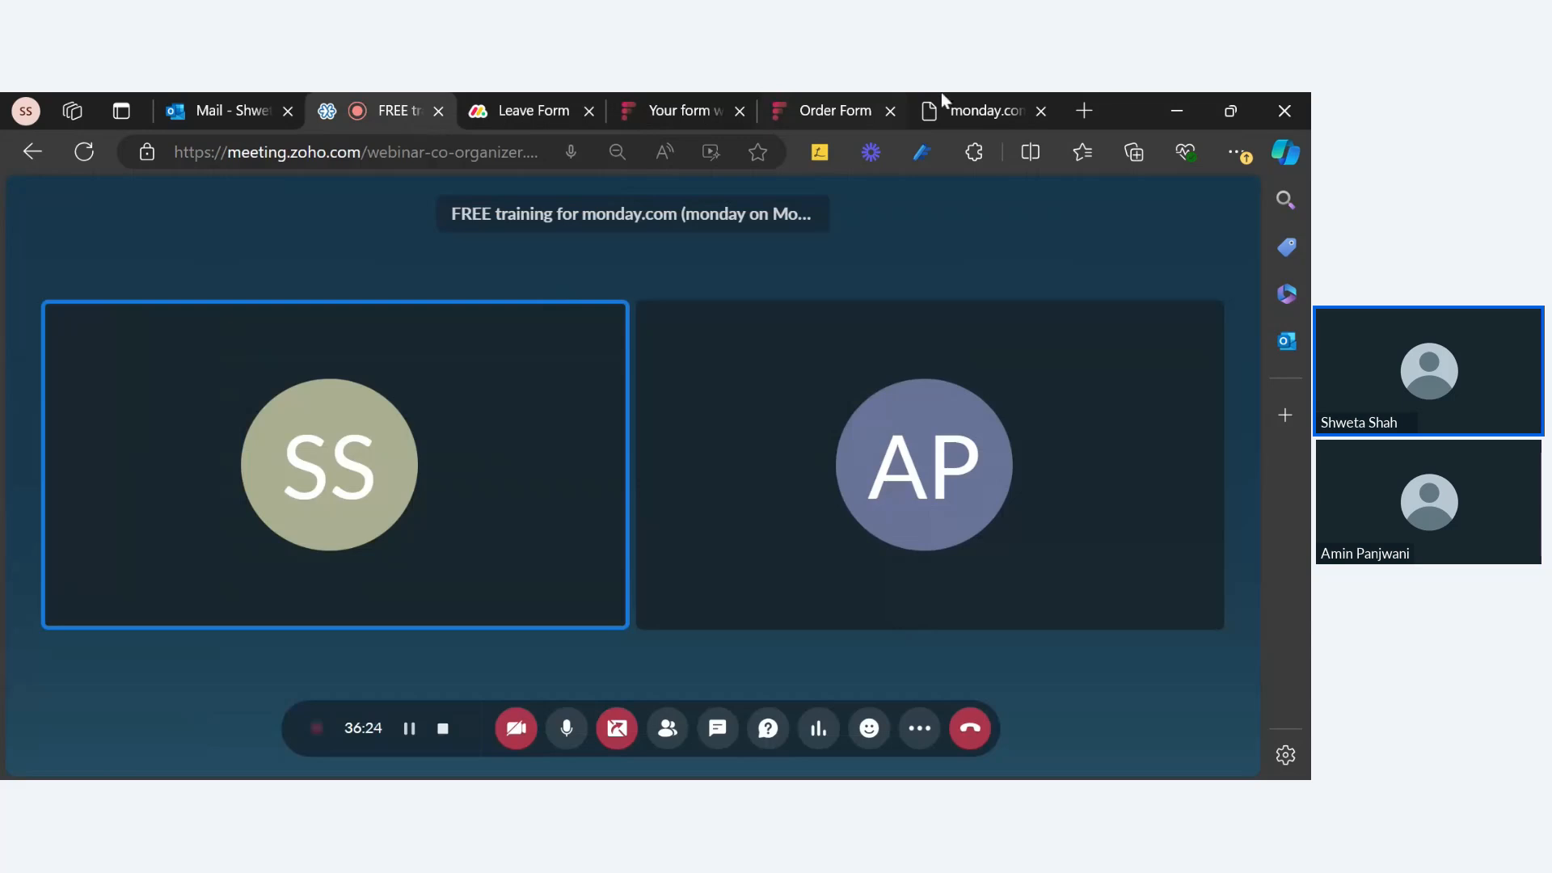
left_click(976, 107)
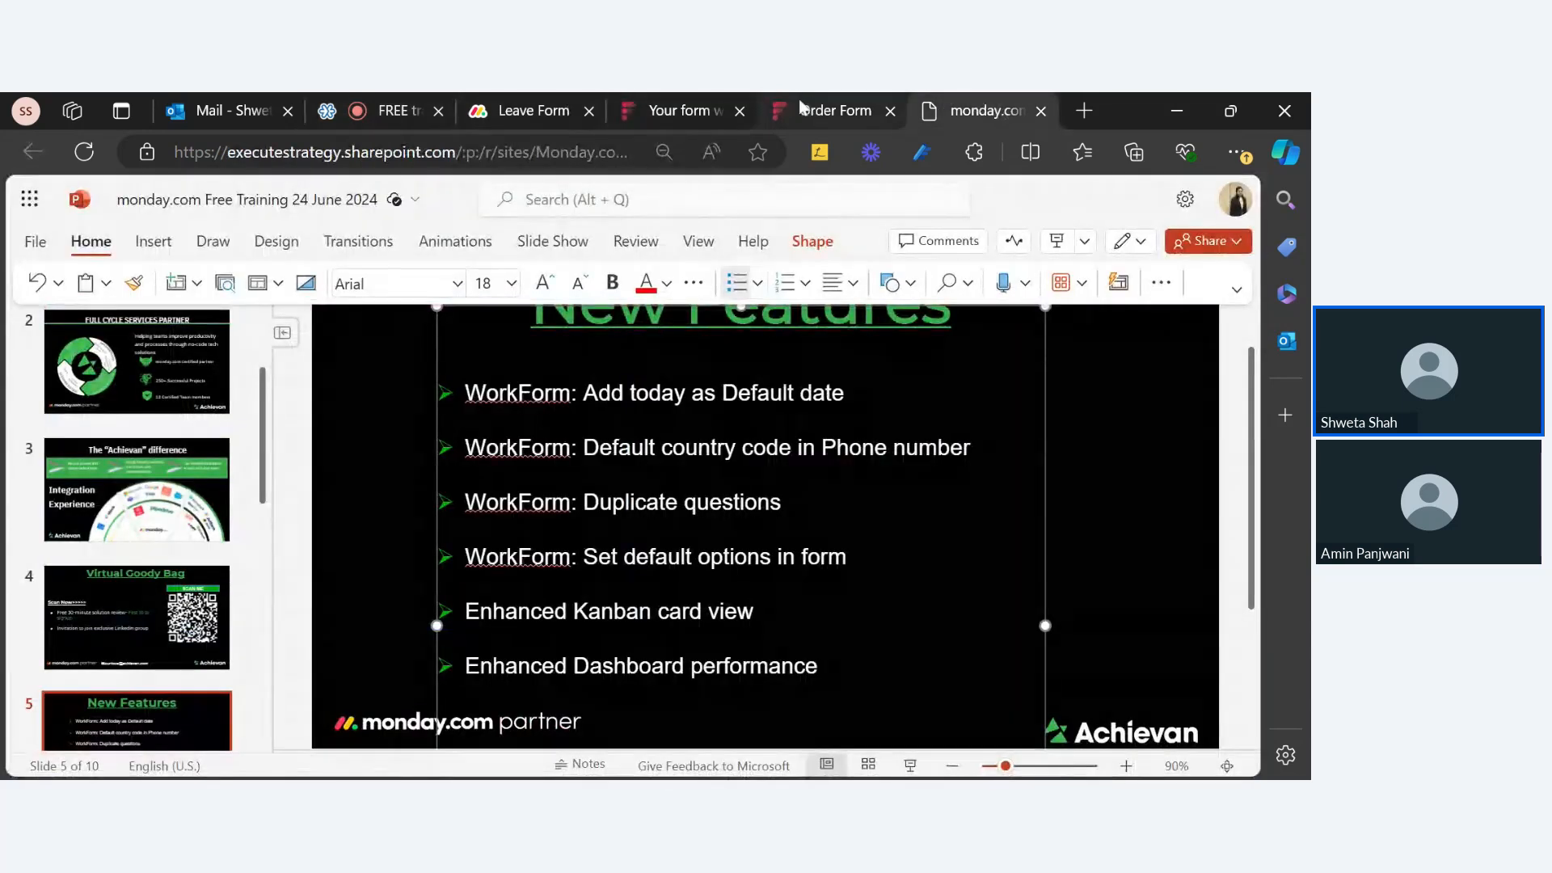
left_click(530, 110)
scroll(171, 551, "down", 2)
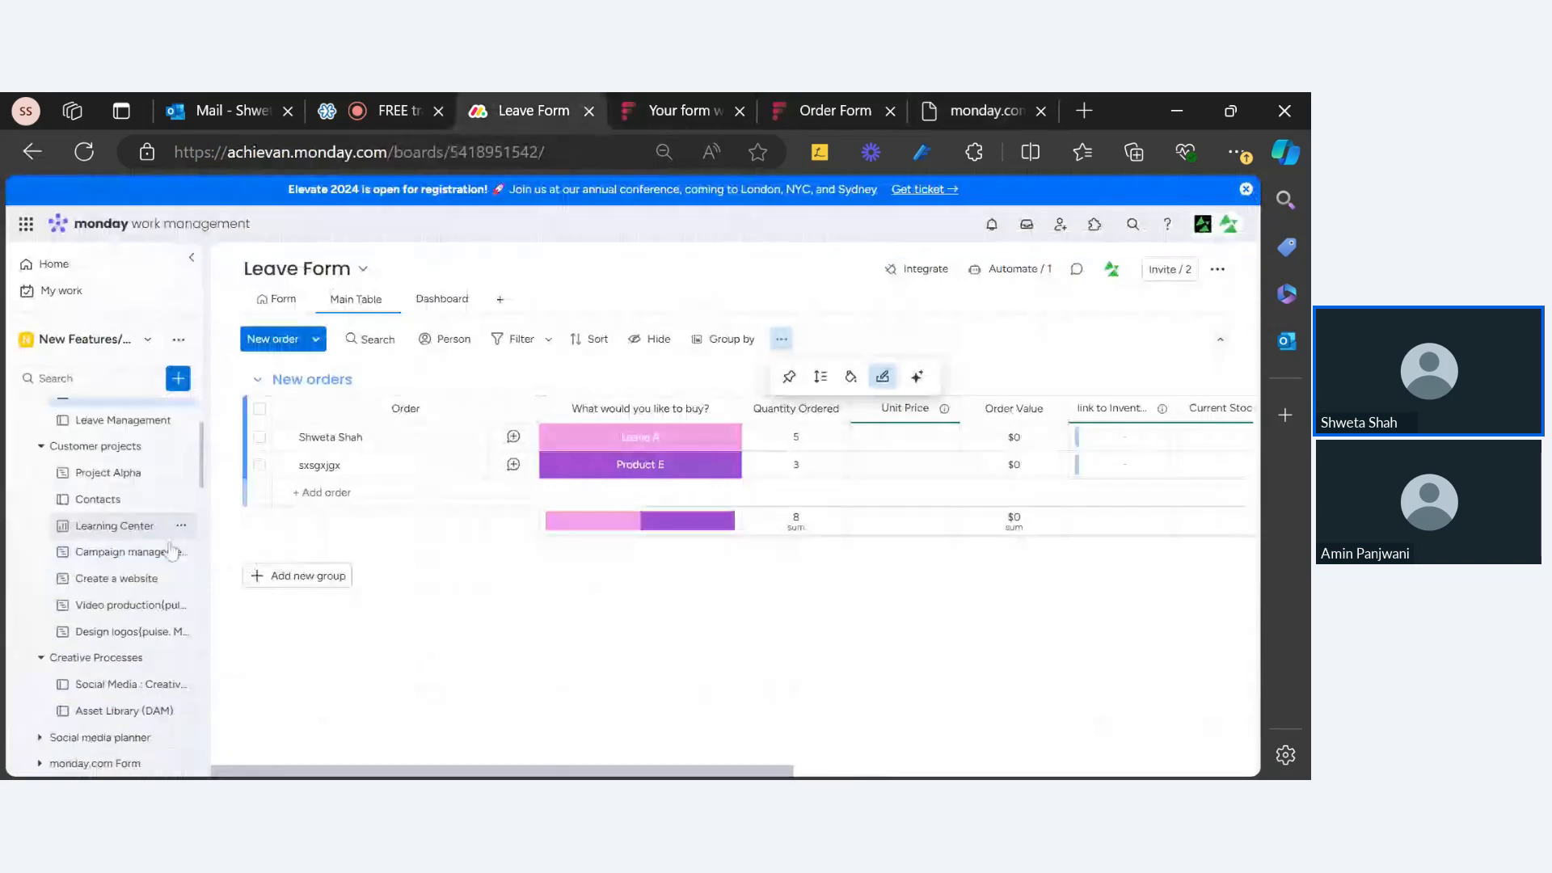
Step: Compare the Project 1 and Project 2 boards, then view Project 1's Effort columns: 44 planned, 42 spent
scroll(165, 541, "down", 6)
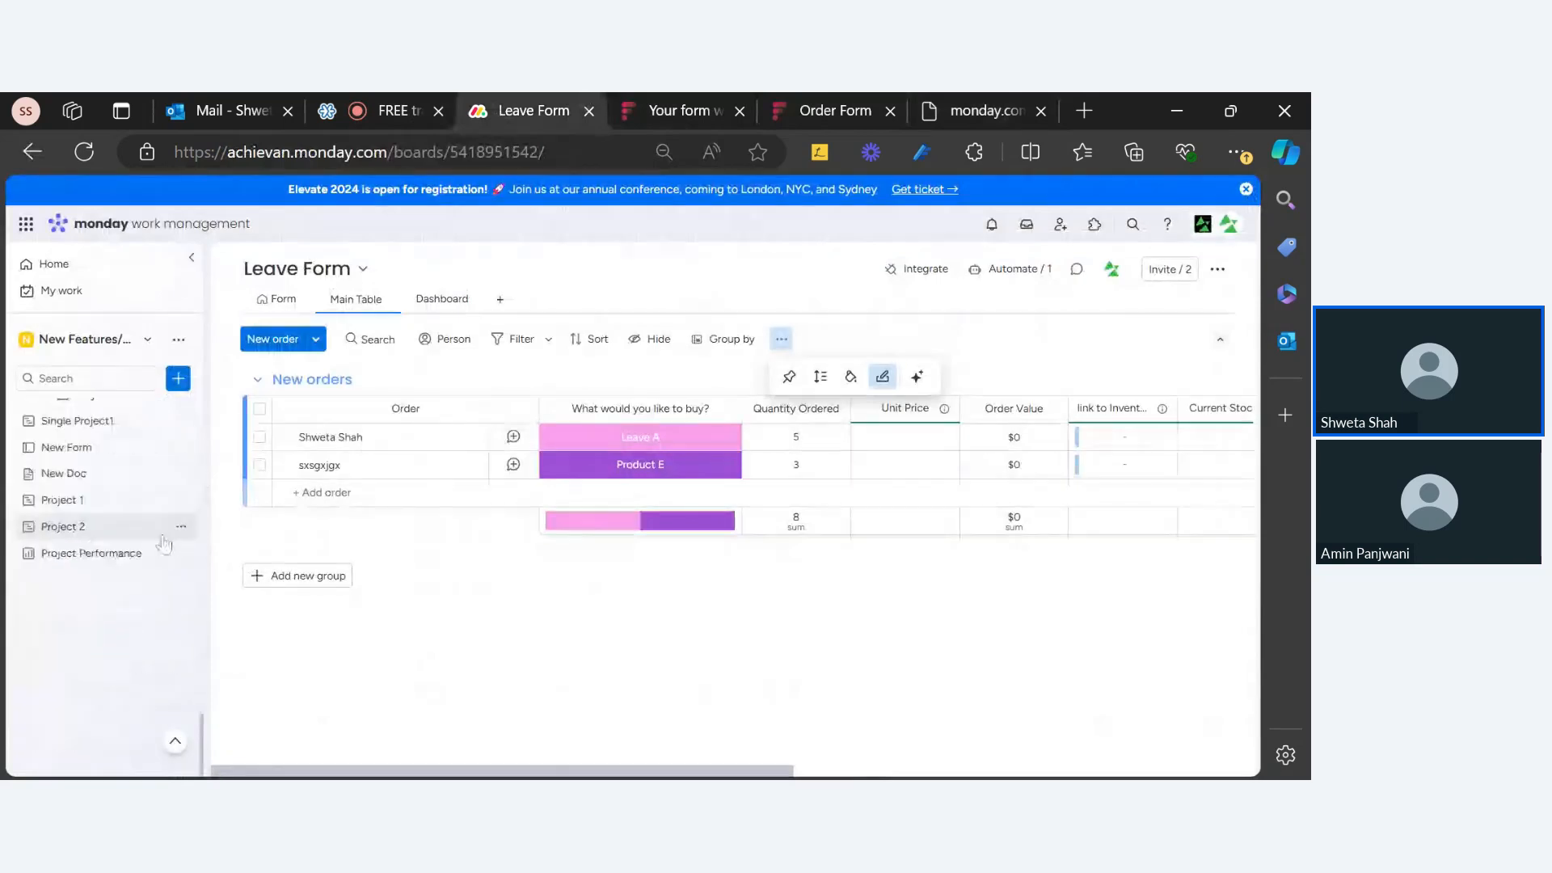
left_click(115, 505)
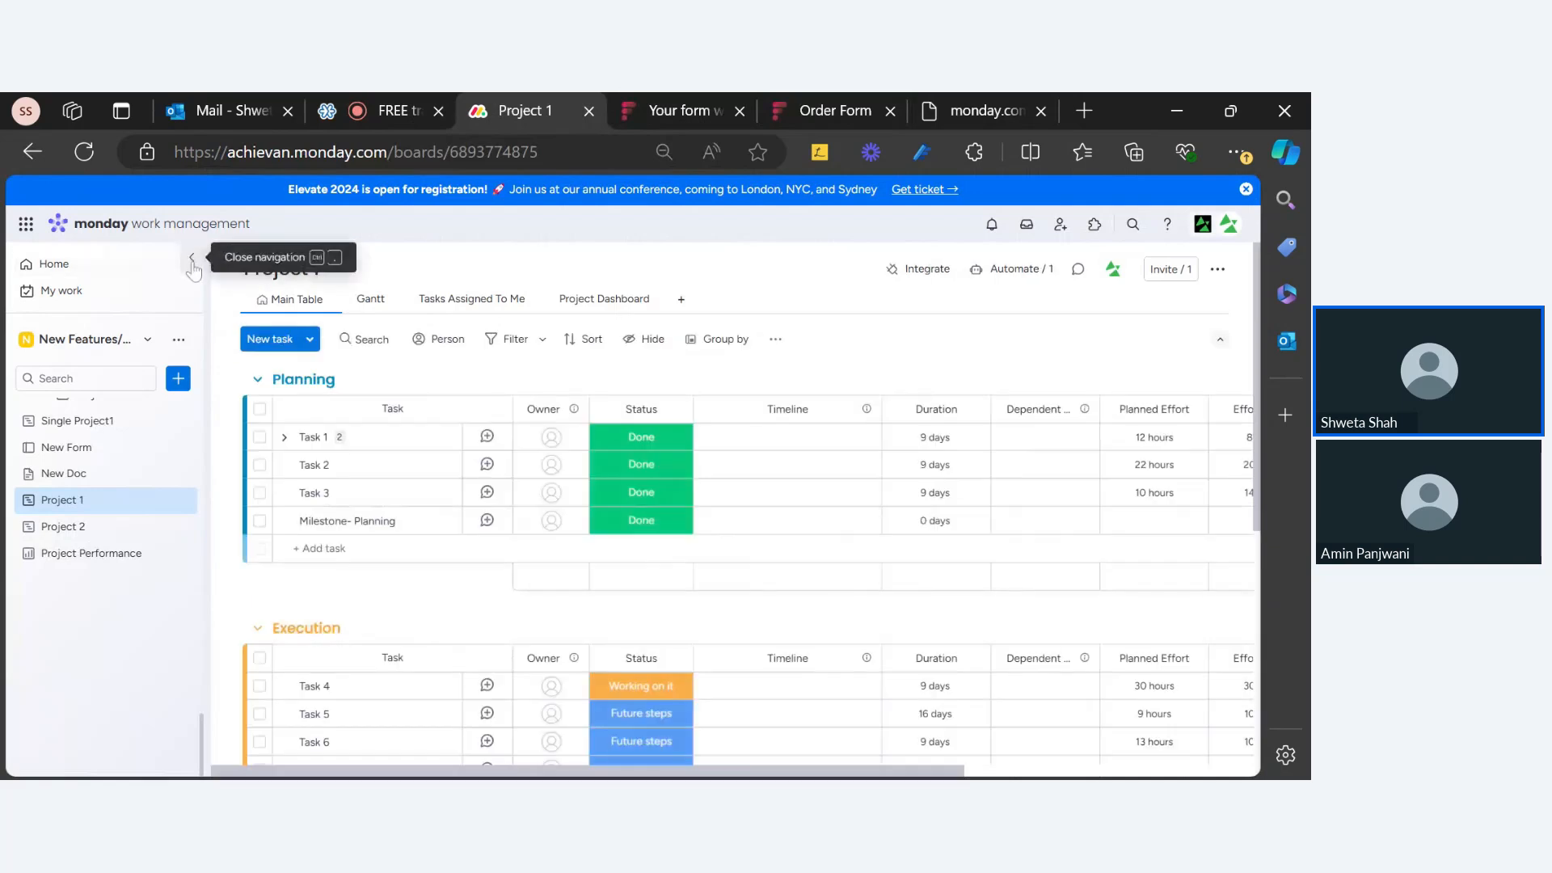
left_click(192, 259)
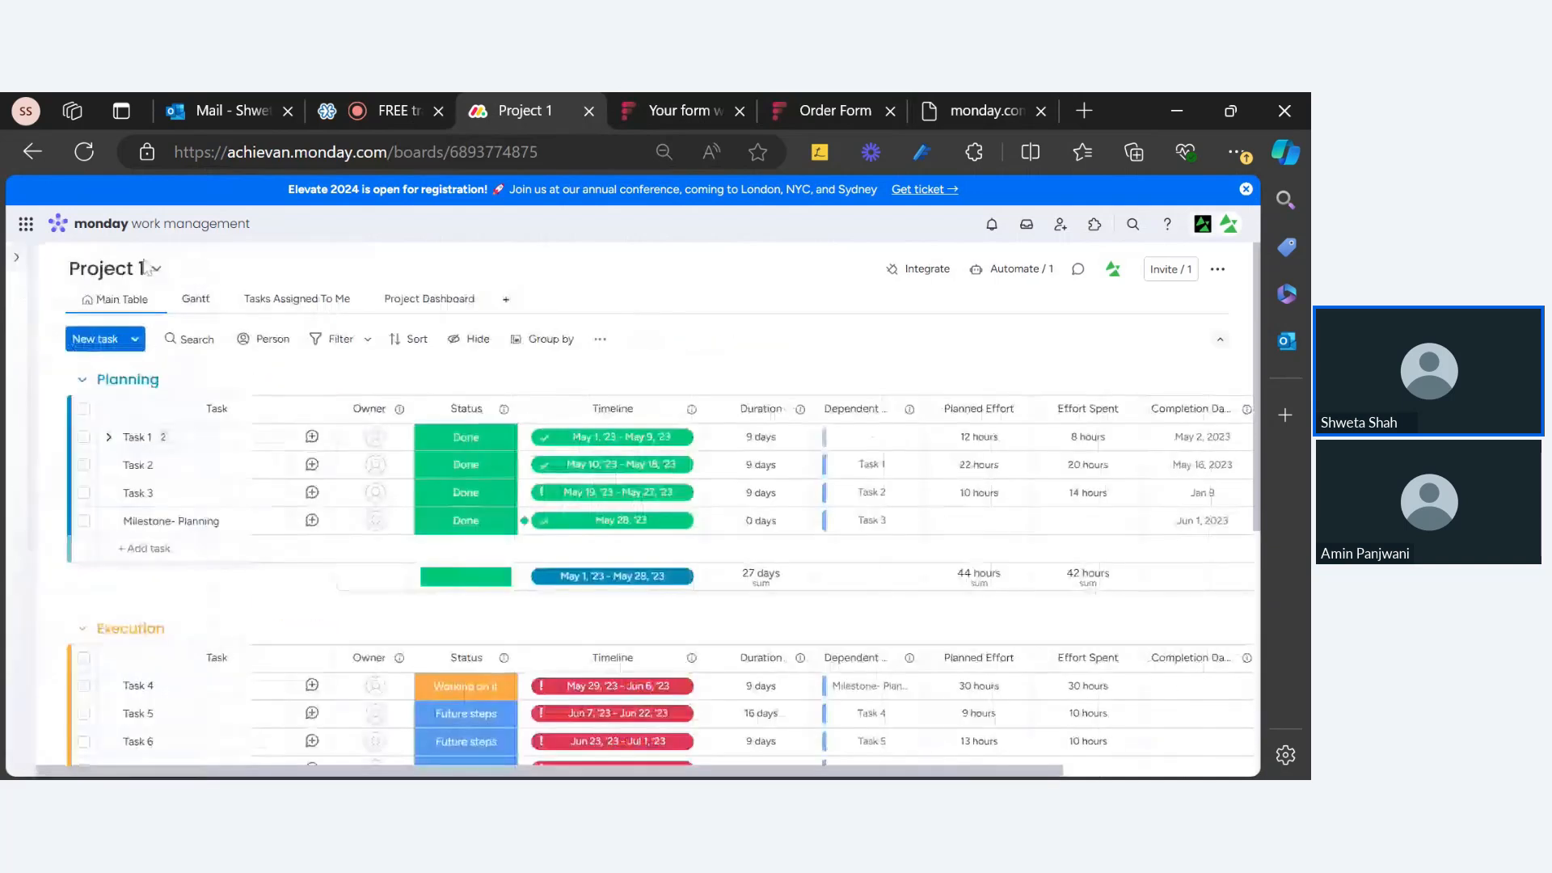
left_click(16, 257)
left_click(63, 526)
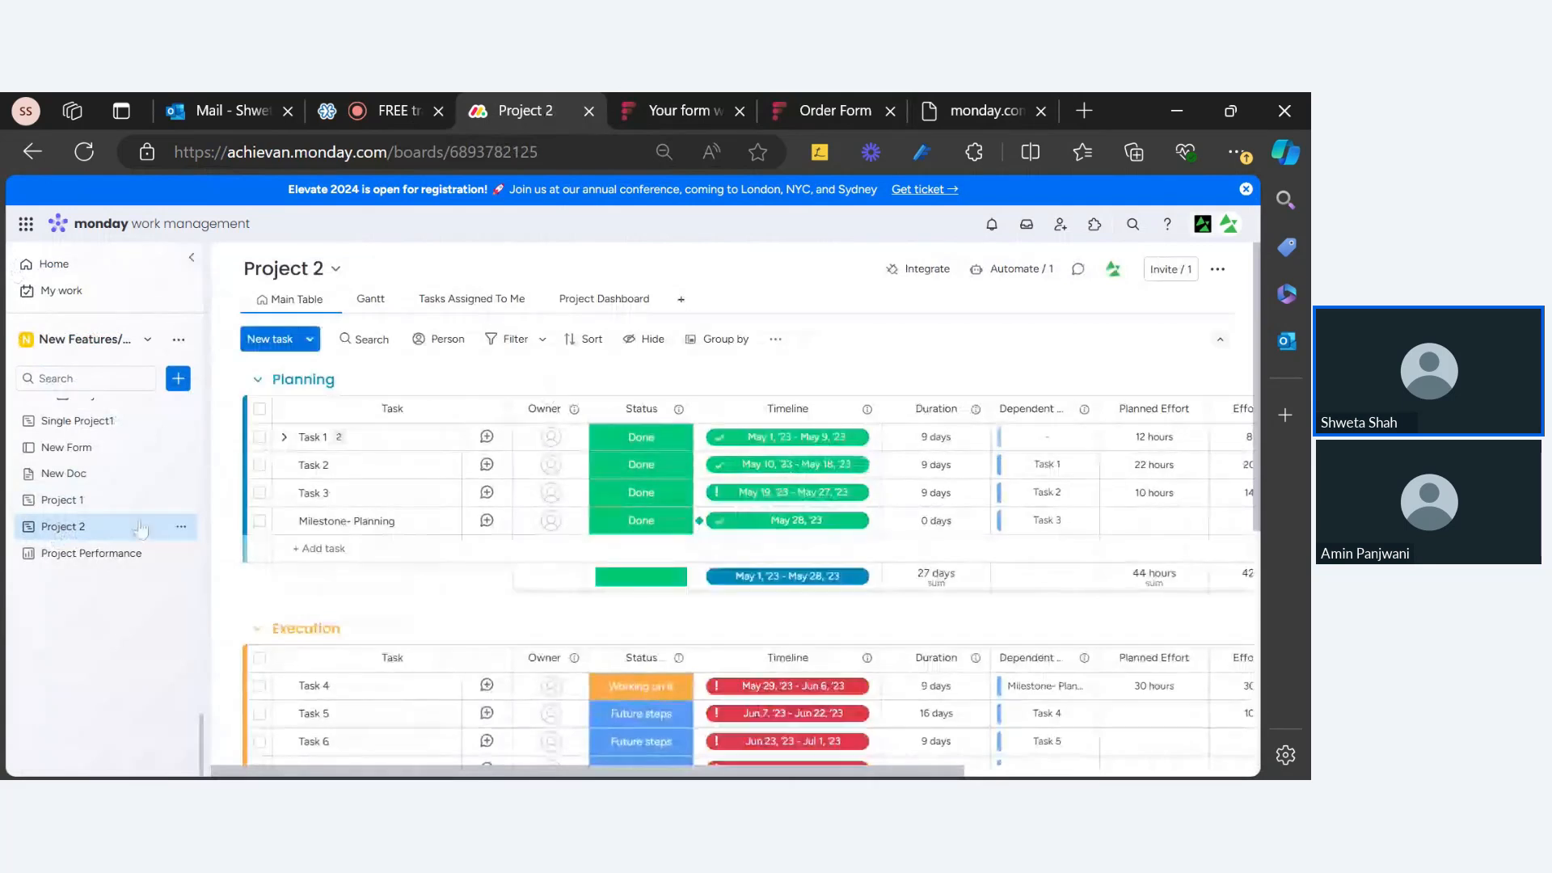
left_click(62, 500)
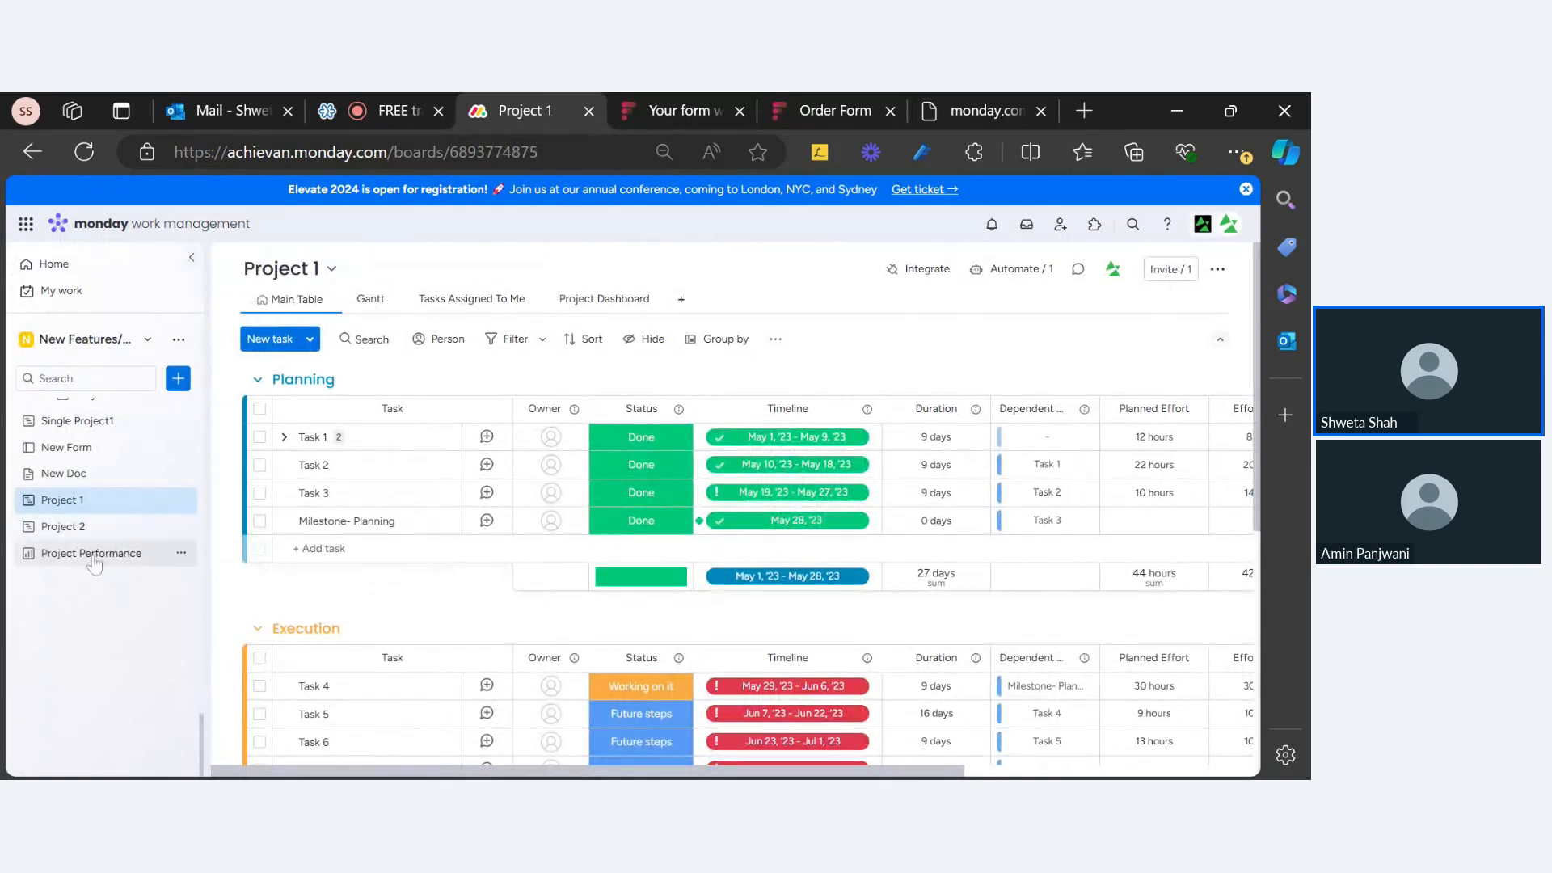
scroll(928, 722, "right", 5)
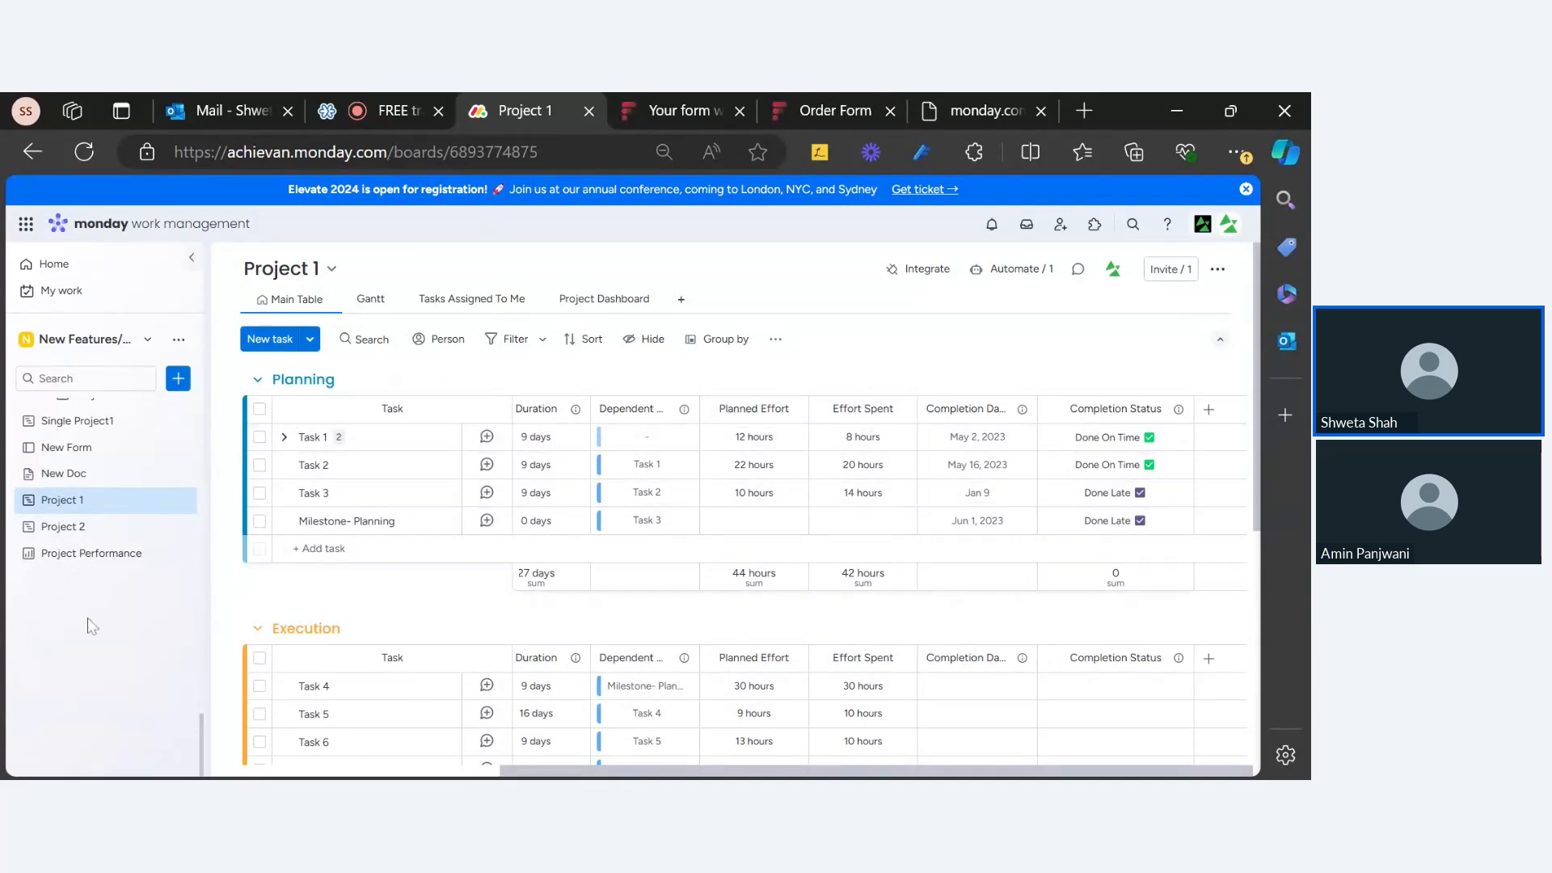
Step: Open Project Performance in a new tab and close the 'Your form' and 'Order Form' tabs
right_click(108, 557)
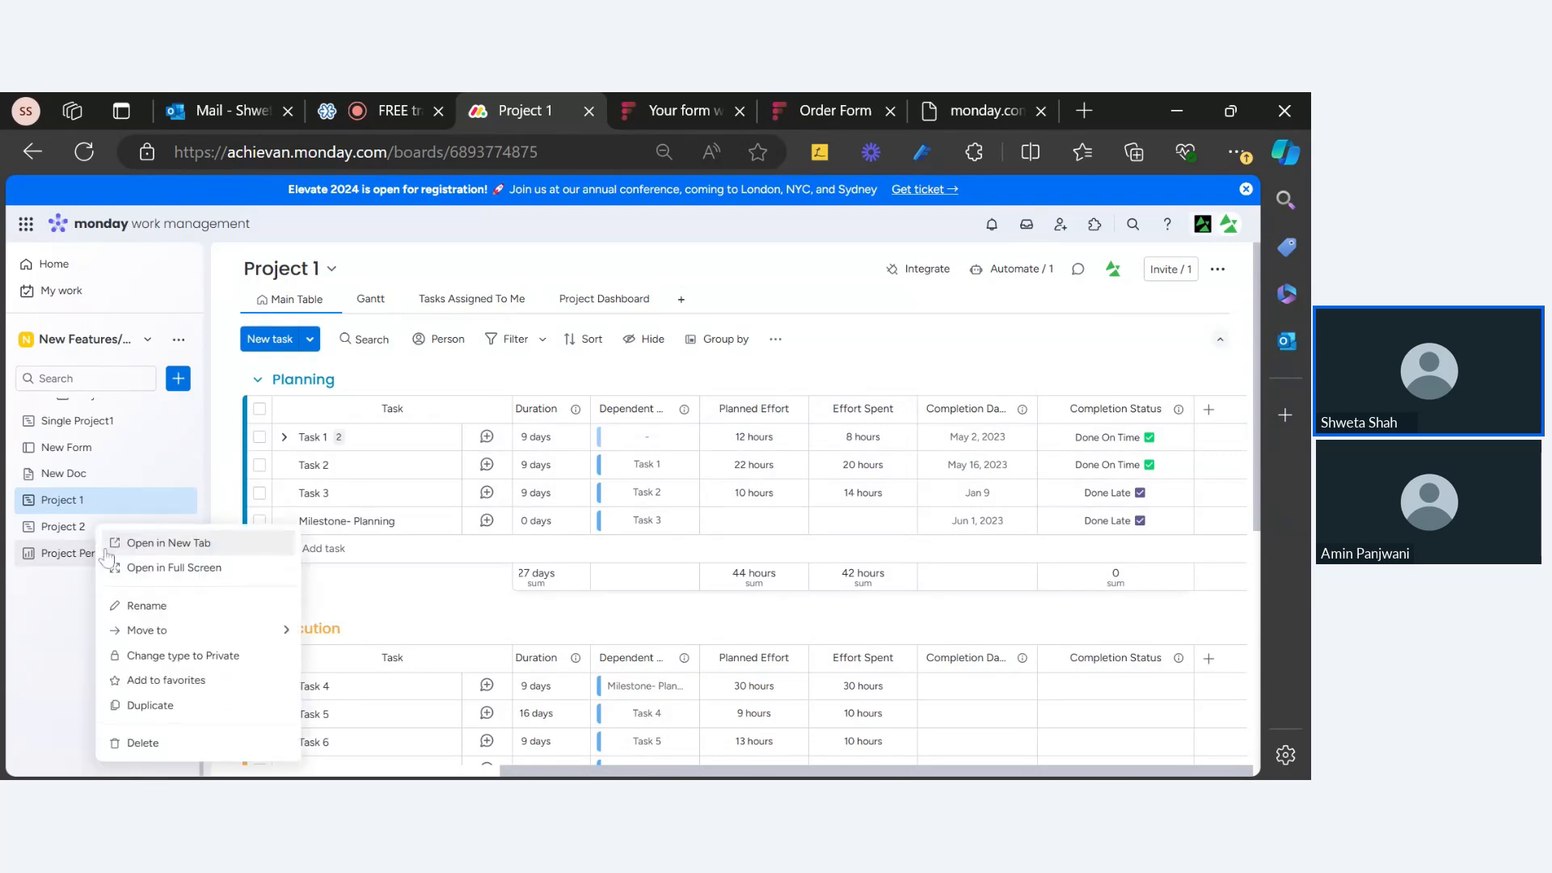
left_click(130, 542)
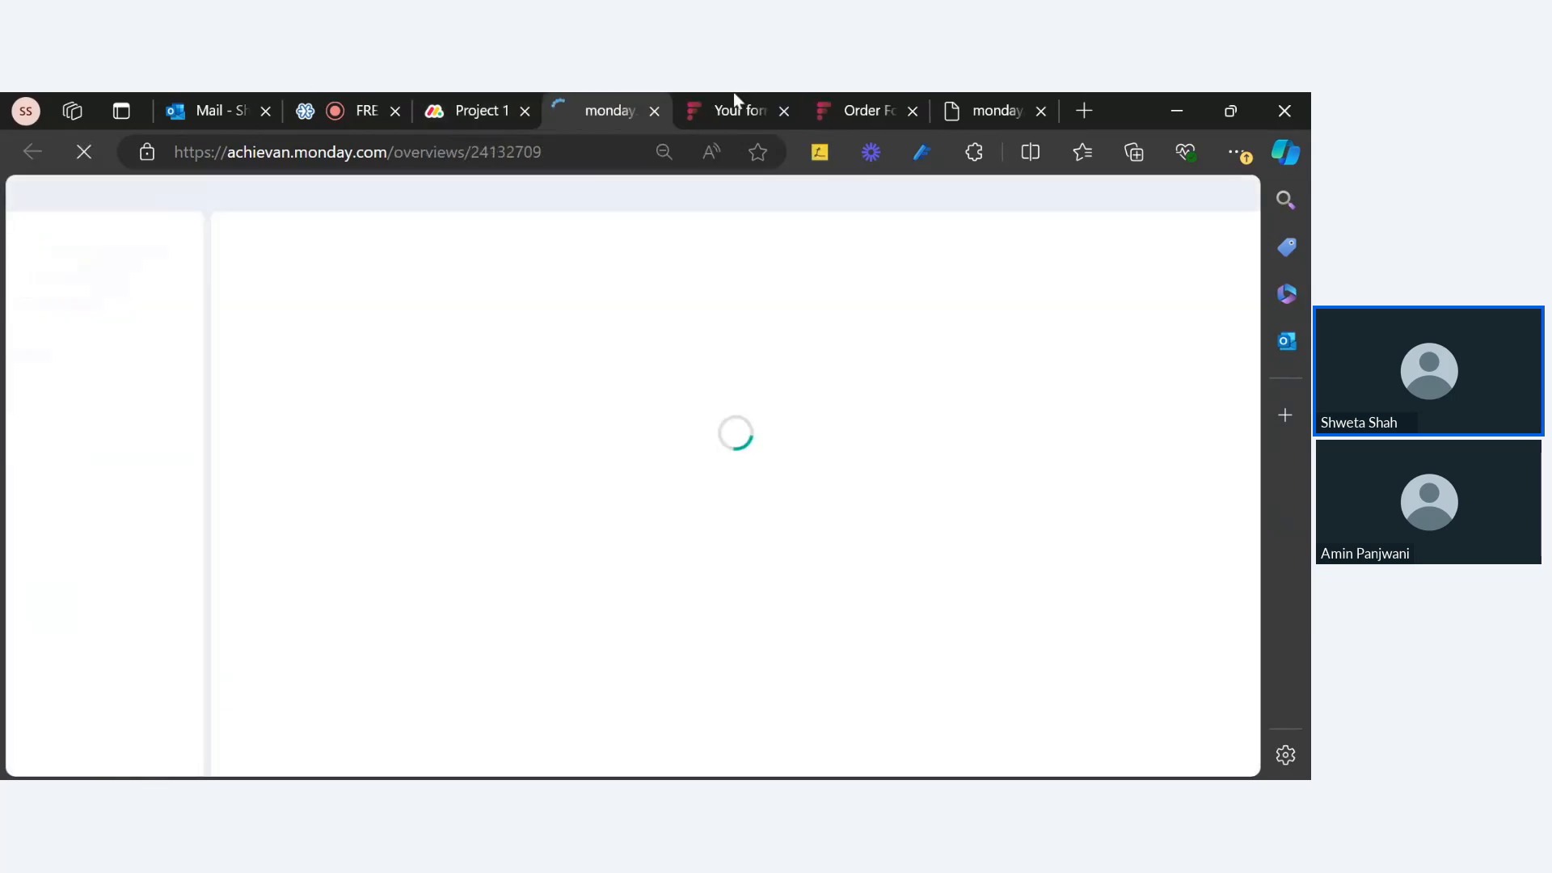
left_click(784, 111)
left_click(785, 112)
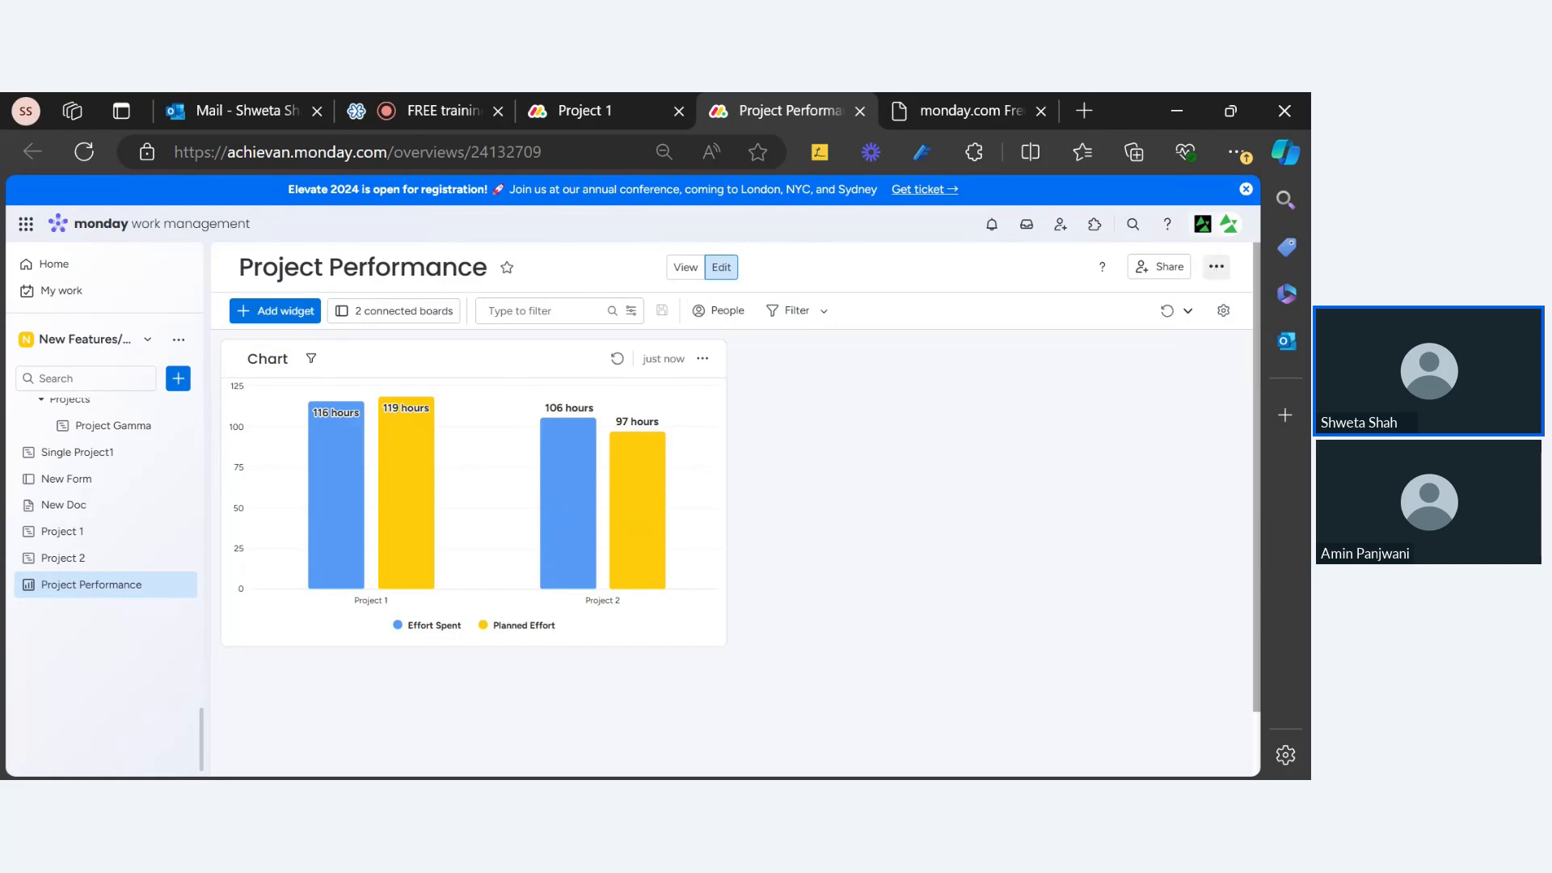
Step: Look at the Portfolio Management board, then return to the Project Performance dashboard
left_click(1217, 269)
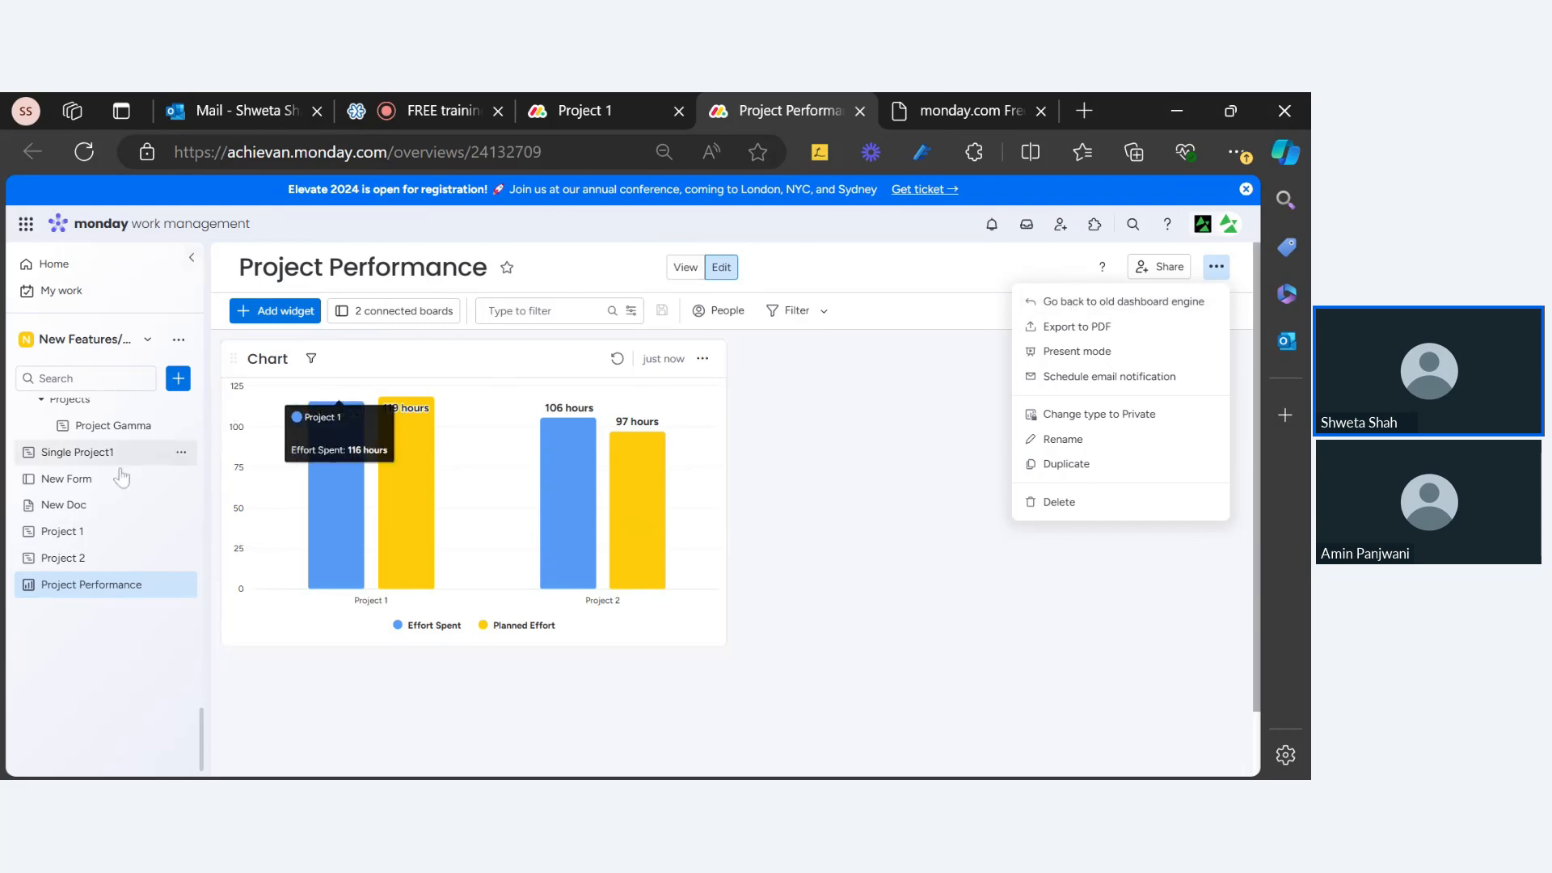
scroll(106, 495, "up", 4)
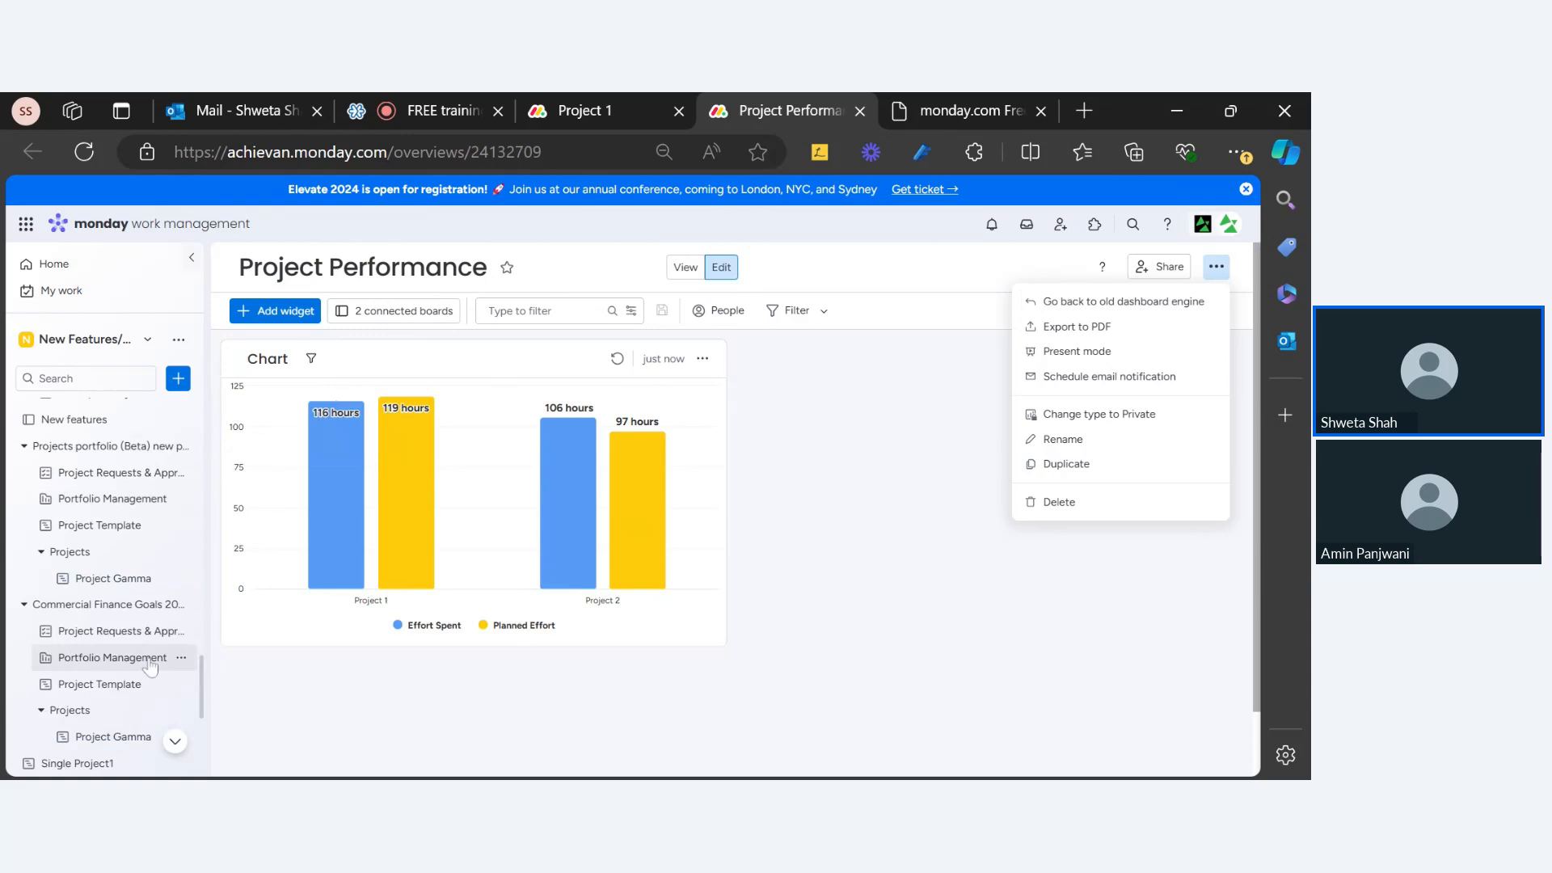
left_click(143, 661)
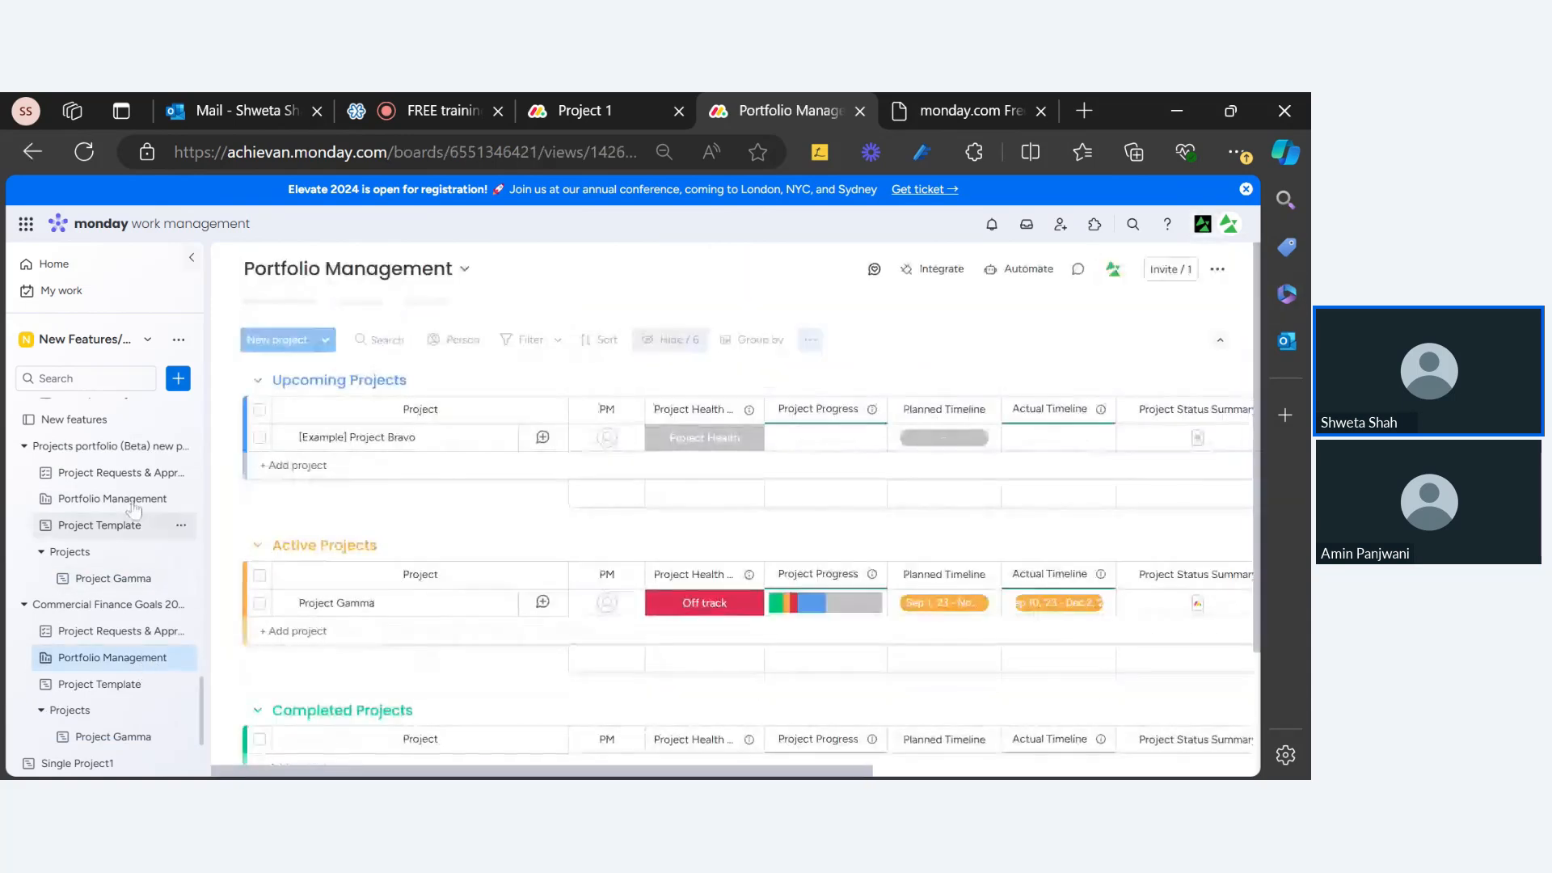
scroll(109, 550, "down", 3)
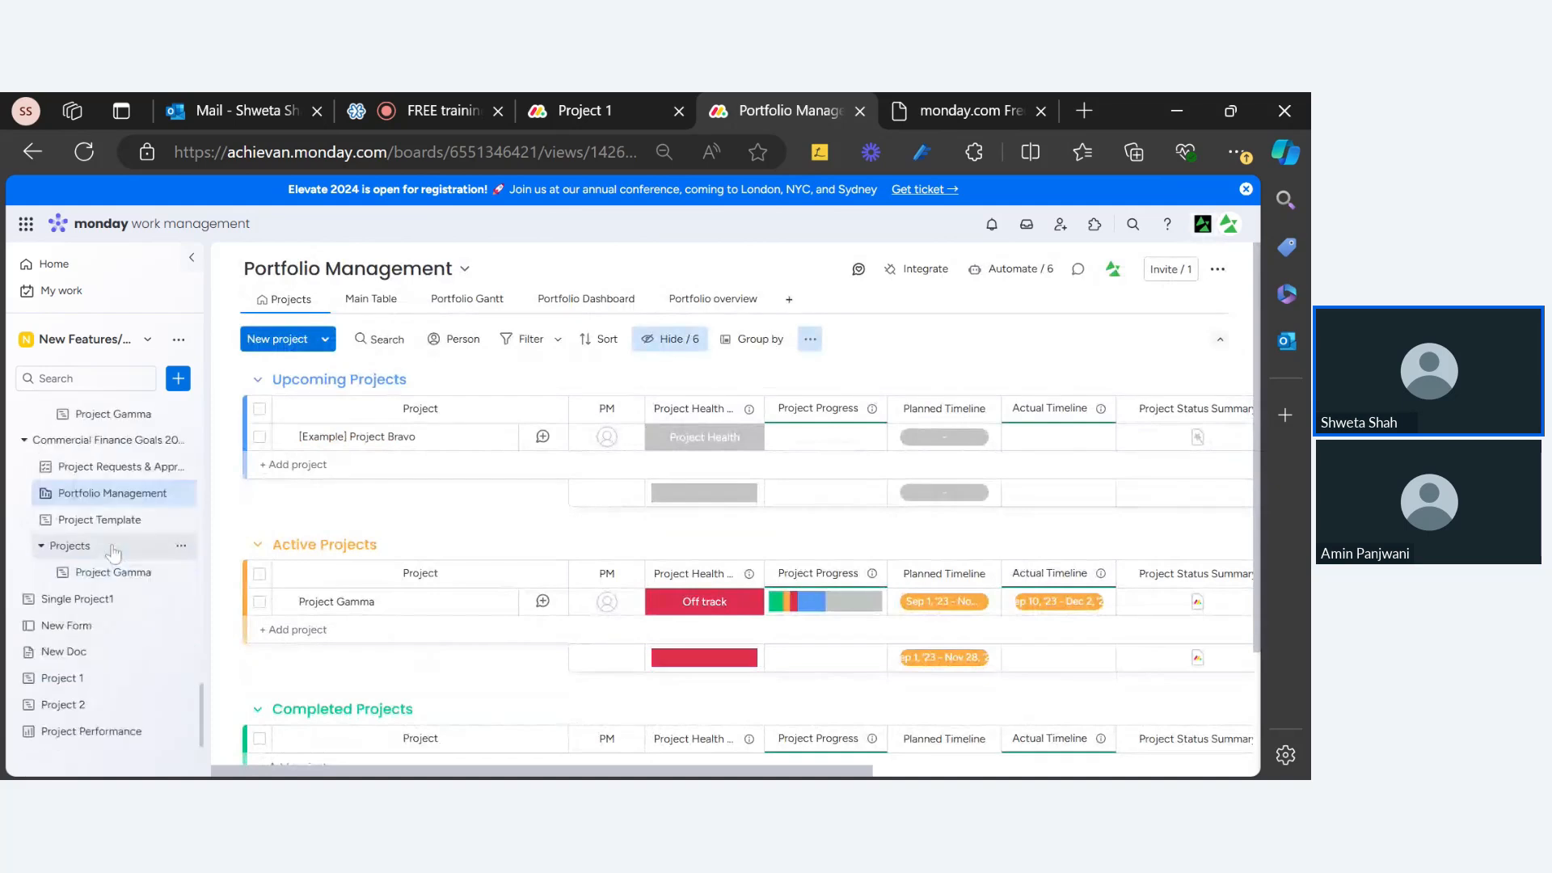
left_click(118, 575)
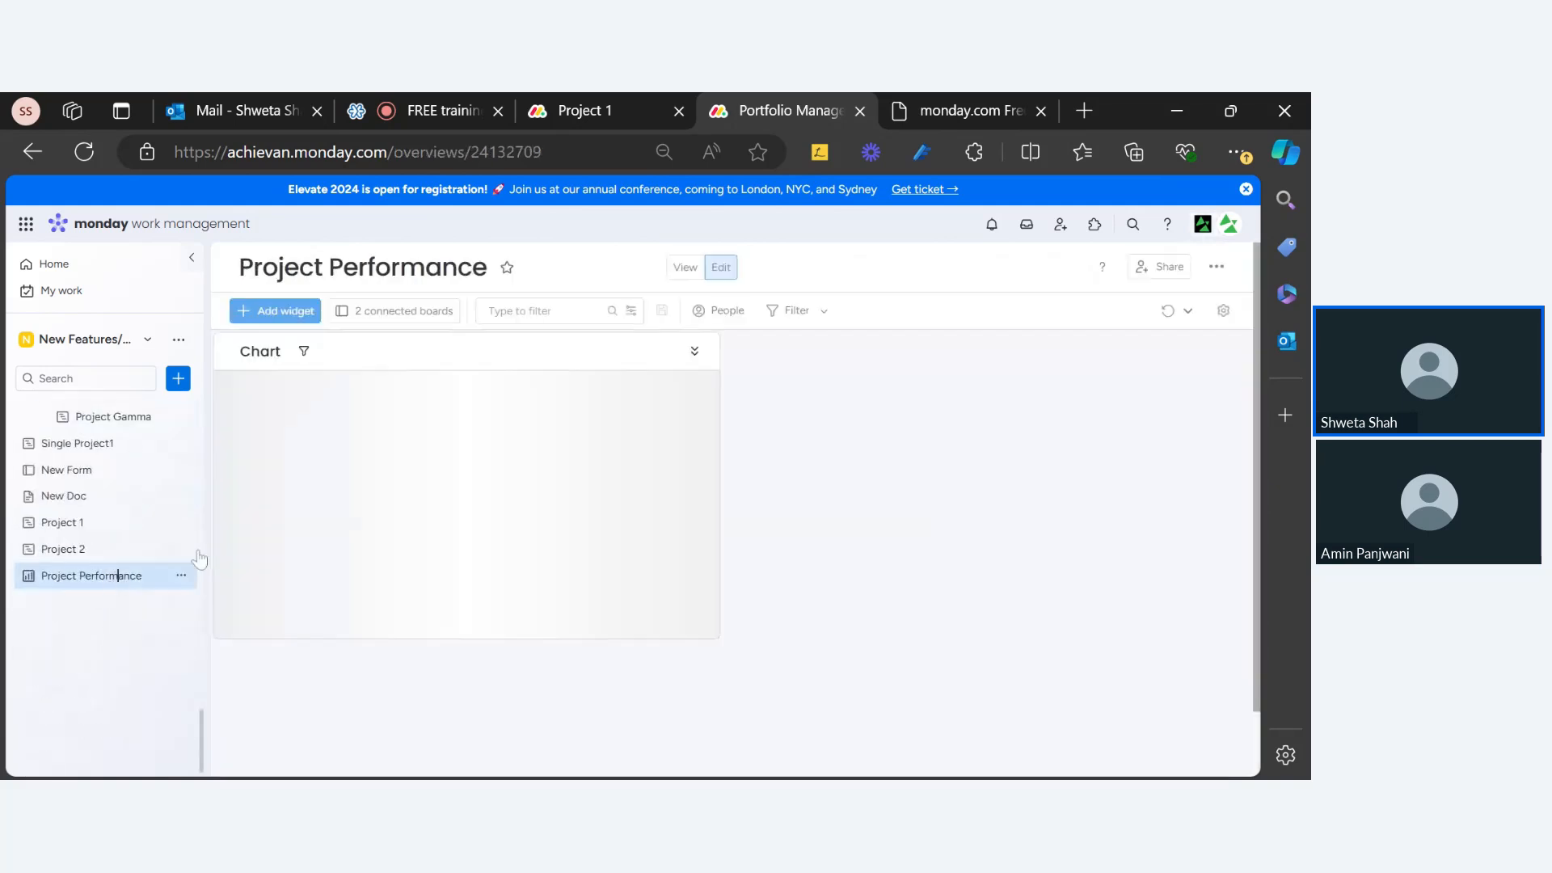
Step: Dismiss the 'Couldn't load view' error and reload the dashboard page
left_click(1219, 269)
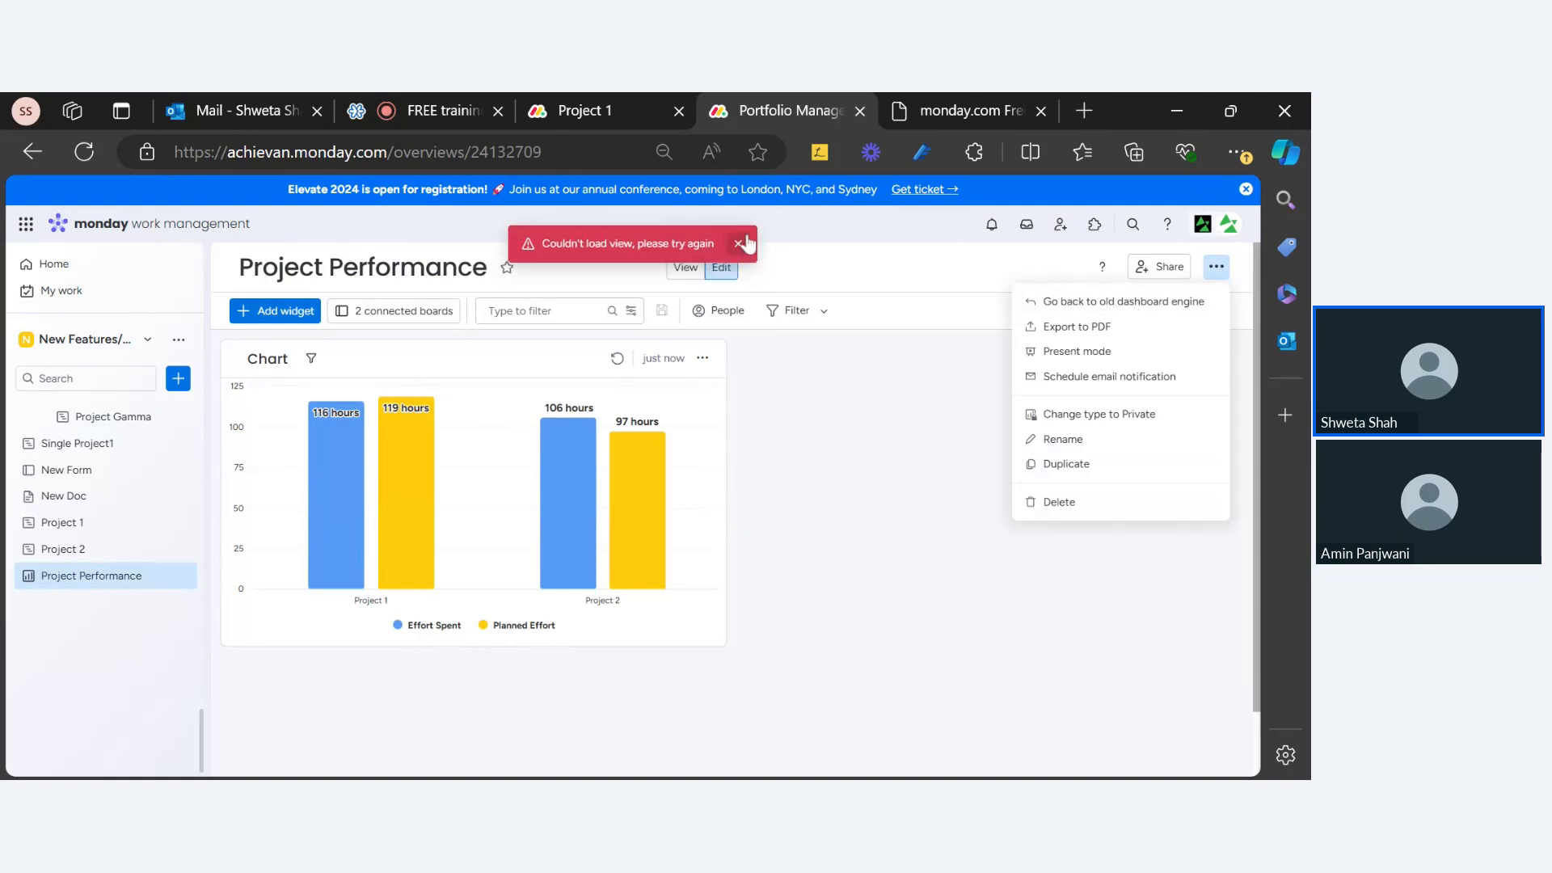
left_click(740, 244)
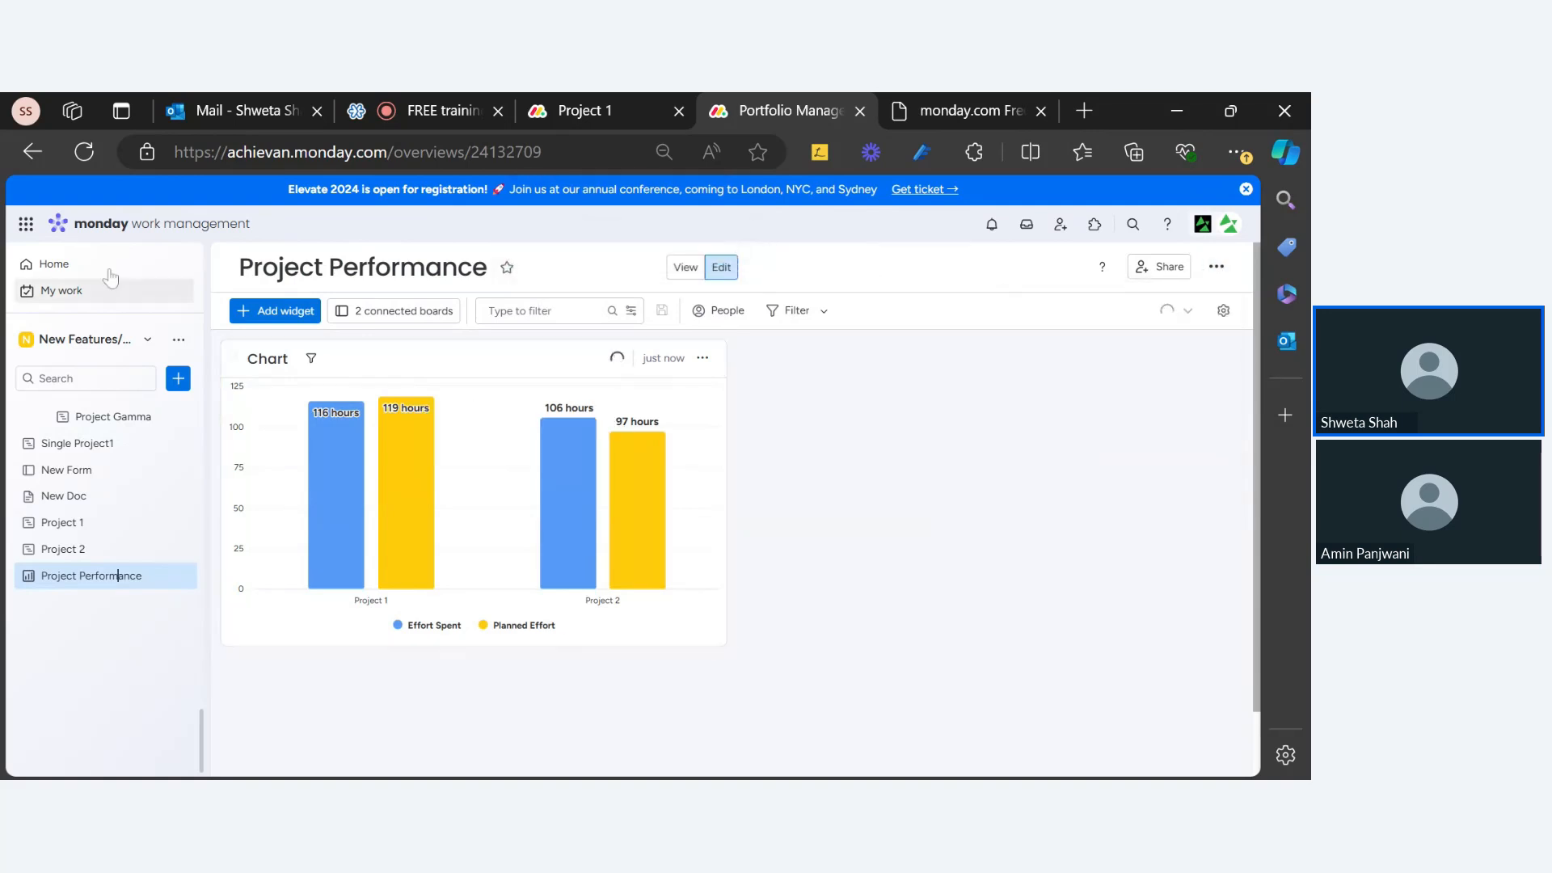
left_click(82, 152)
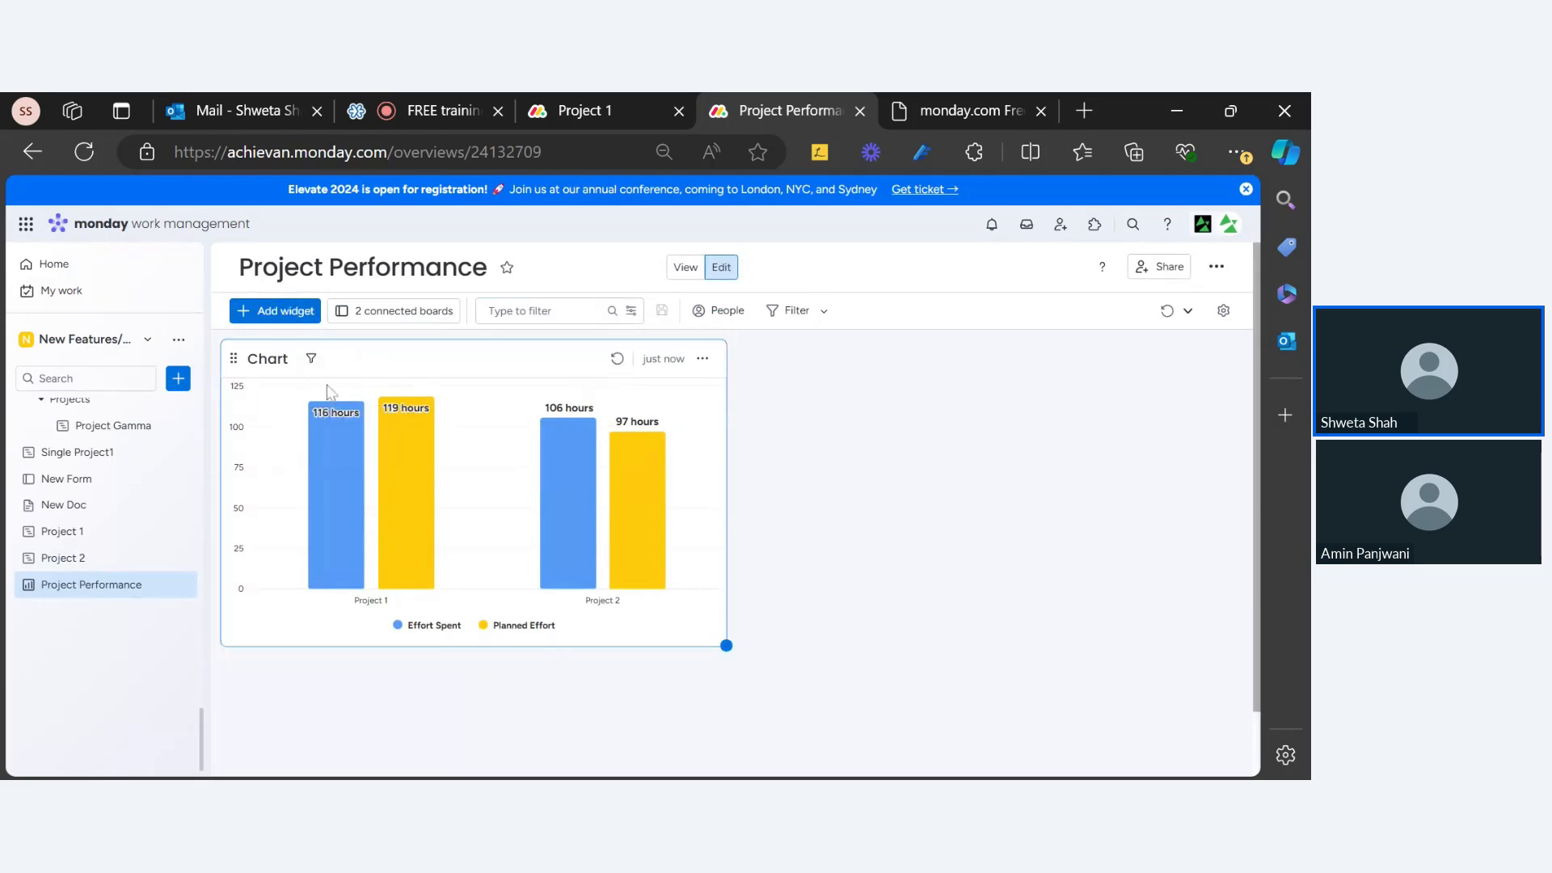
Step: Add a new Chart widget showing status counts (Working on it 2, Done 8, Future steps 14)
left_click(291, 312)
left_click(370, 340)
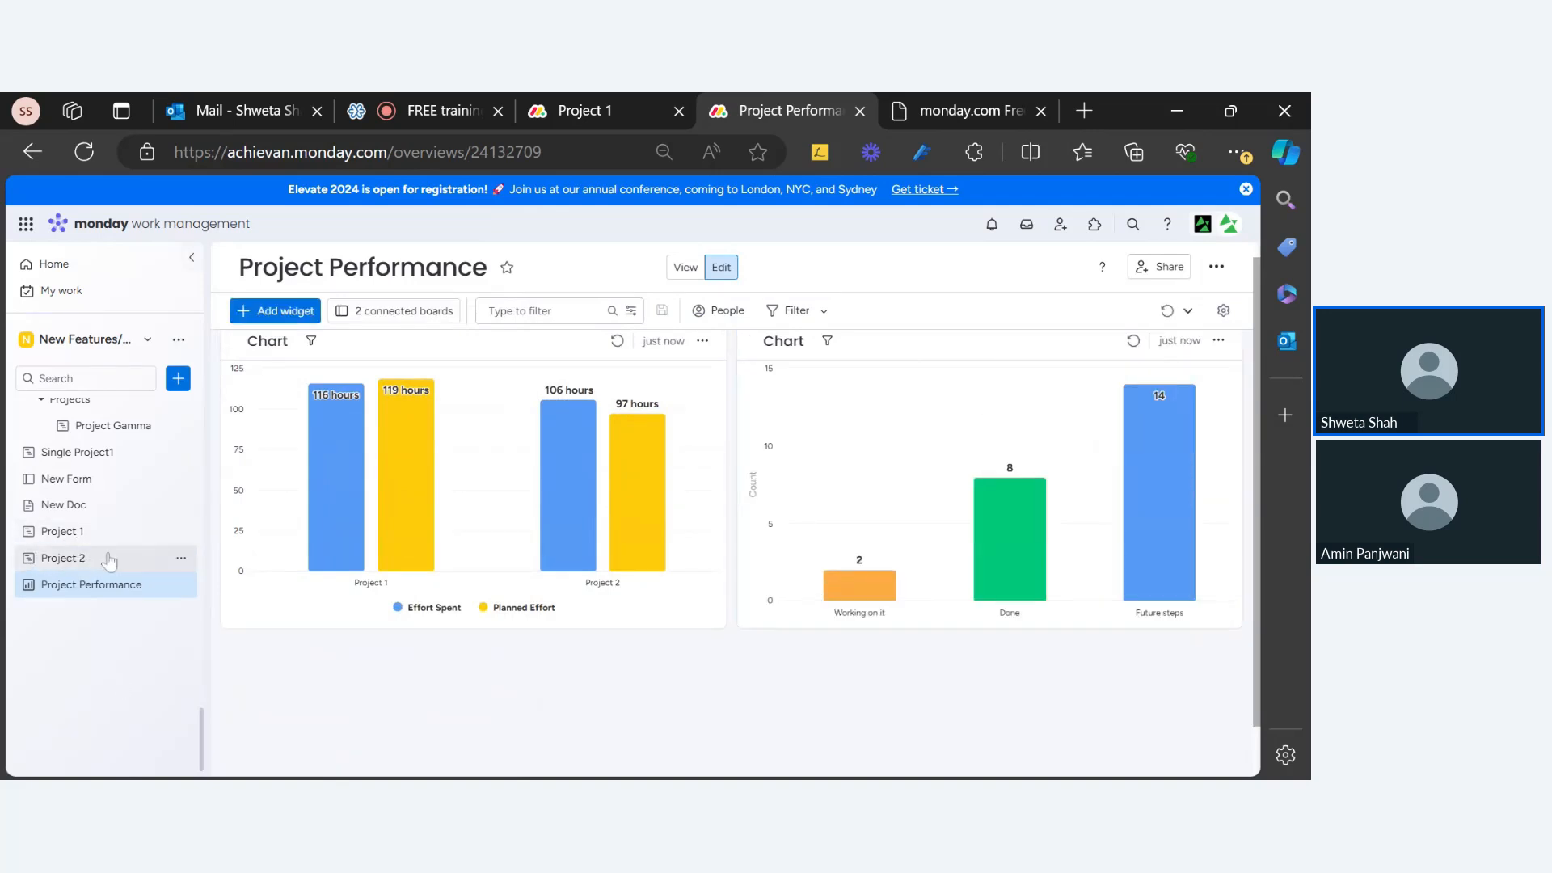
scroll(718, 659, "up", 1)
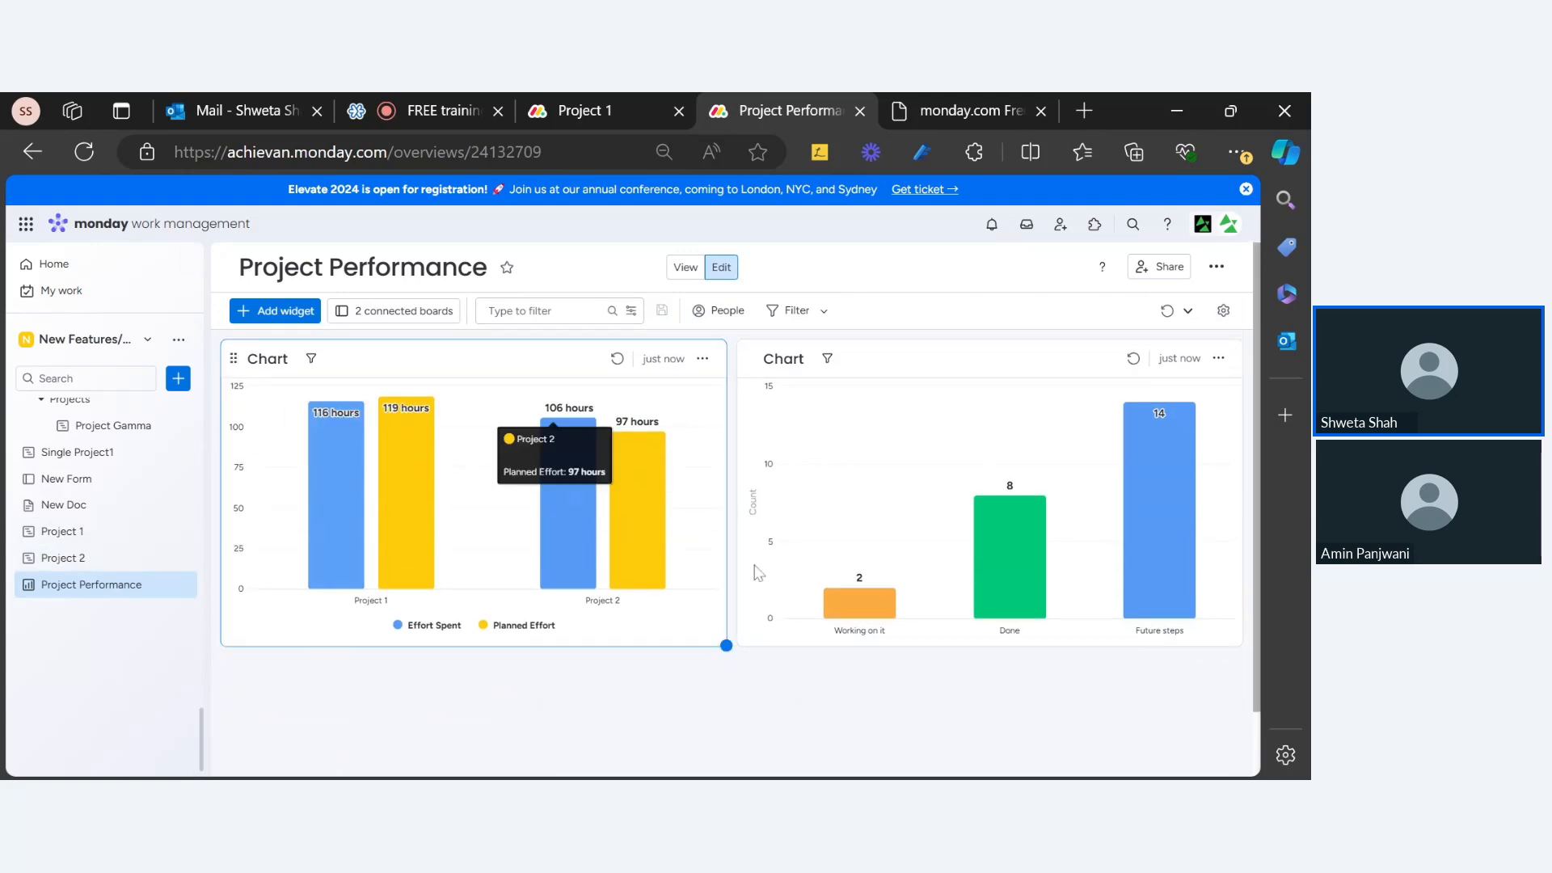
left_click(1218, 359)
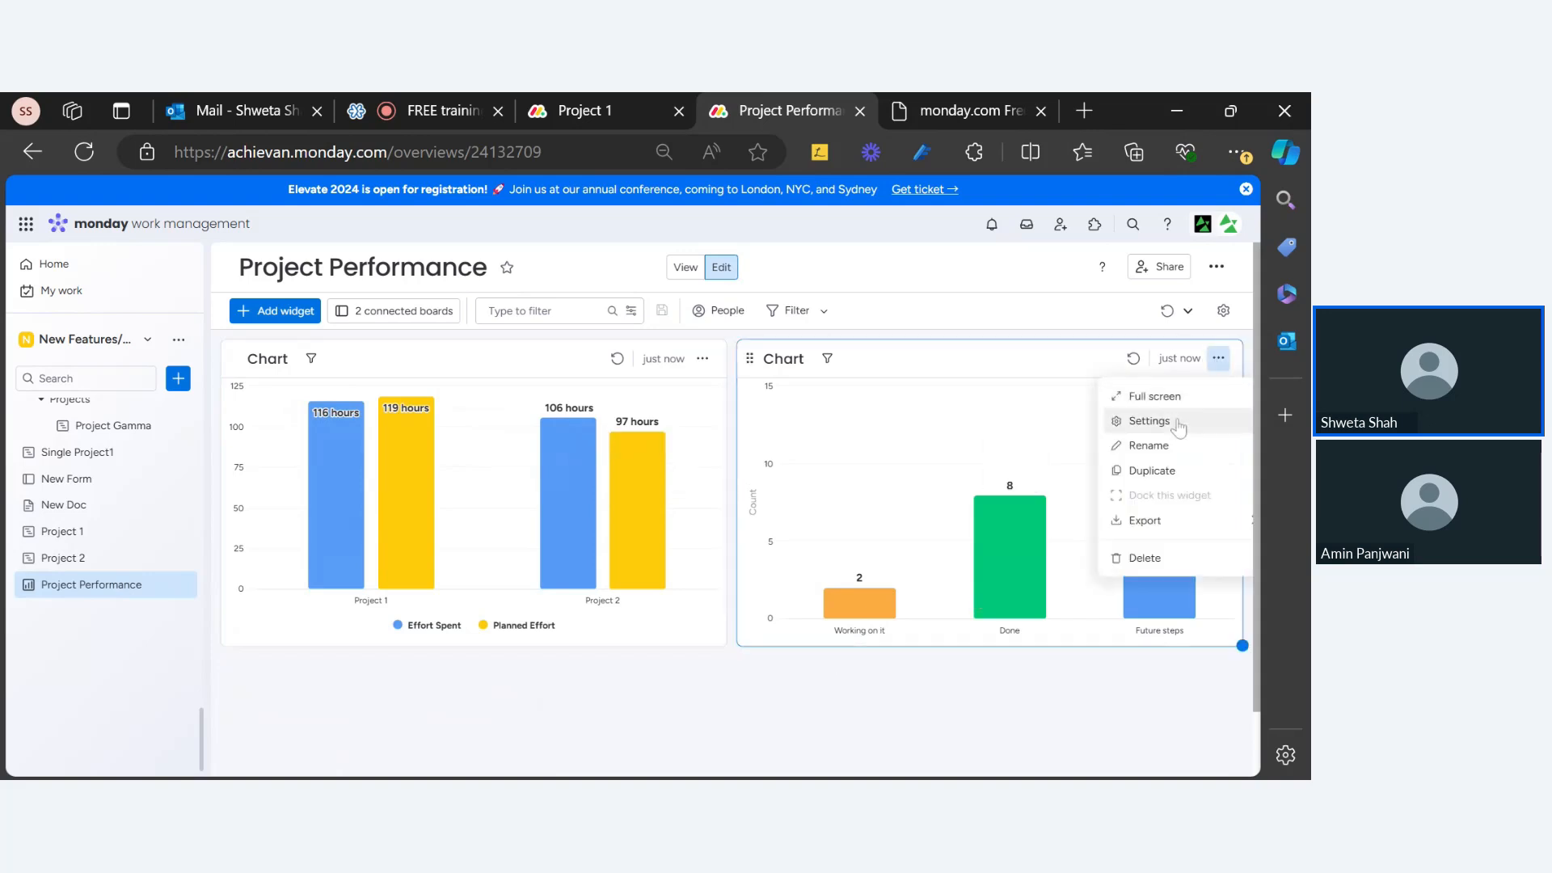
left_click(1163, 415)
scroll(1007, 485, "down", 6)
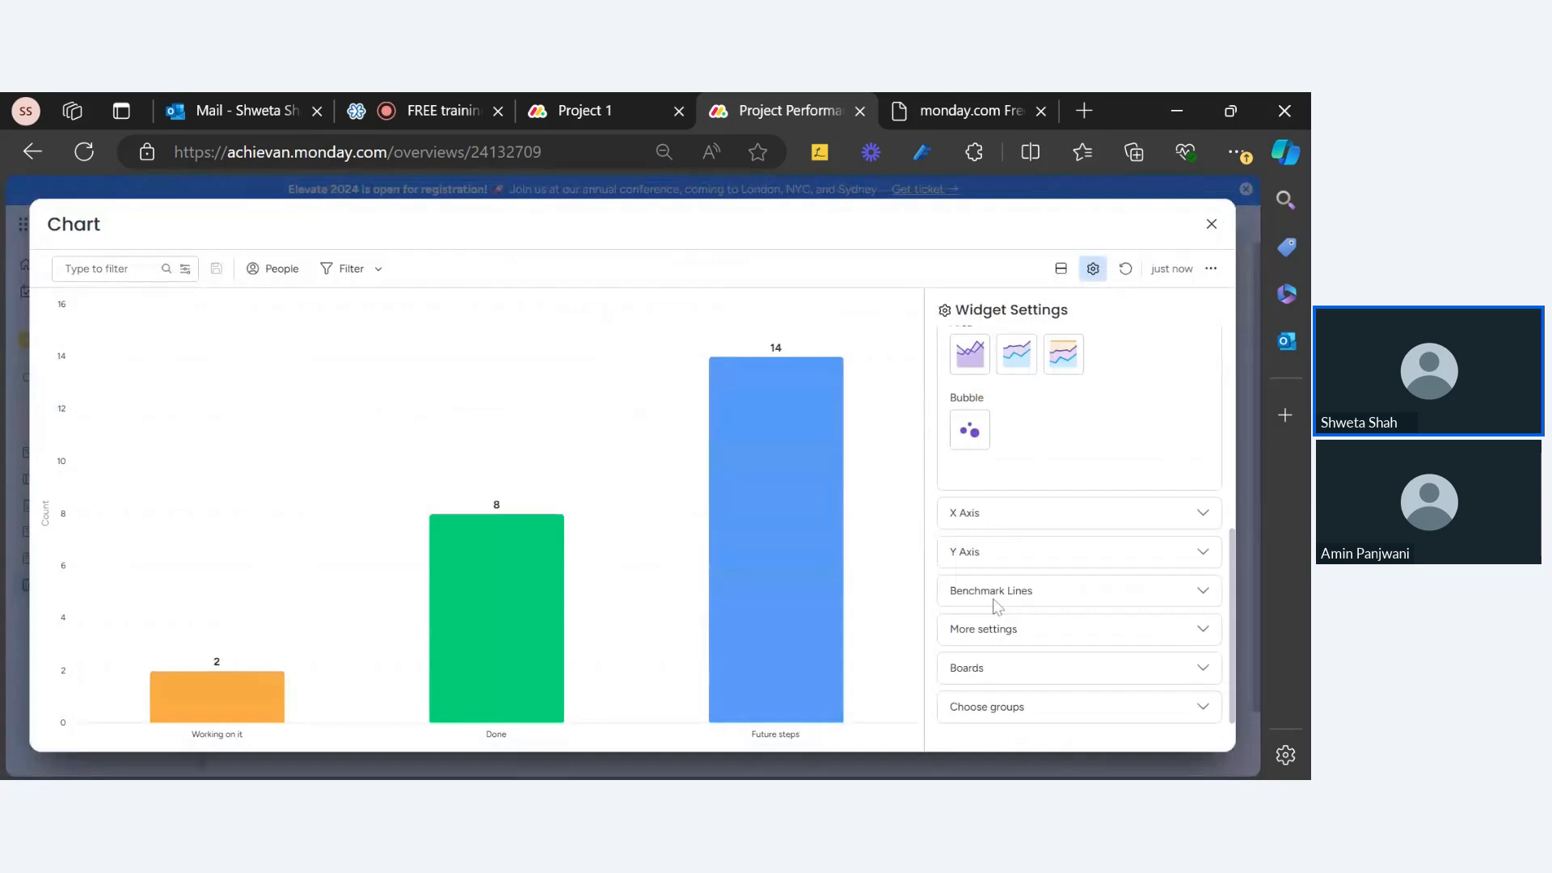
left_click(1004, 496)
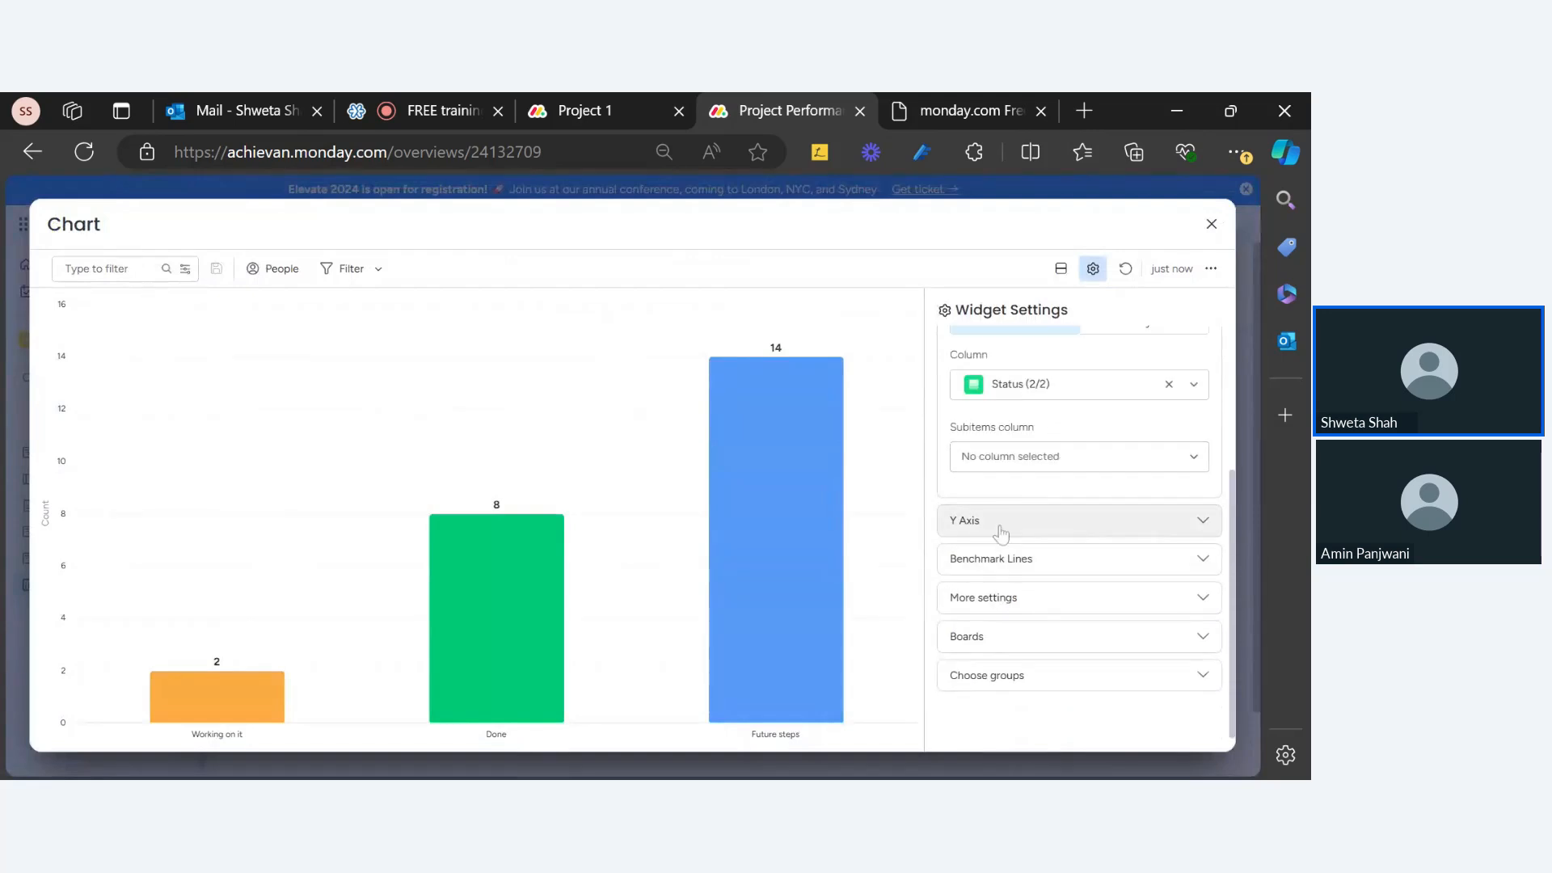
left_click(1025, 637)
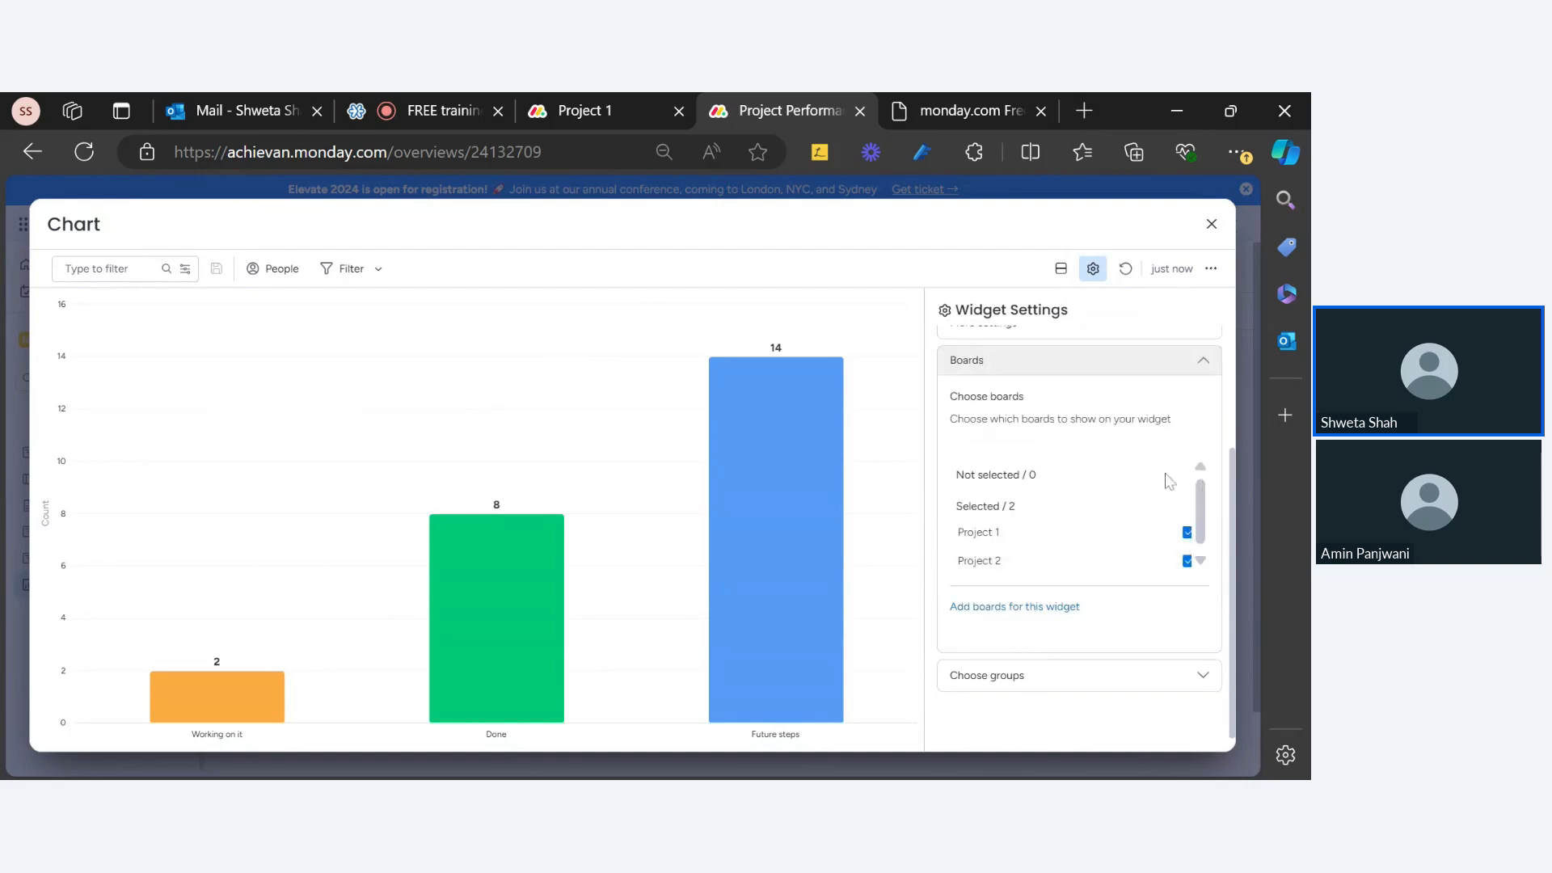
scroll(1169, 481, "up", 3)
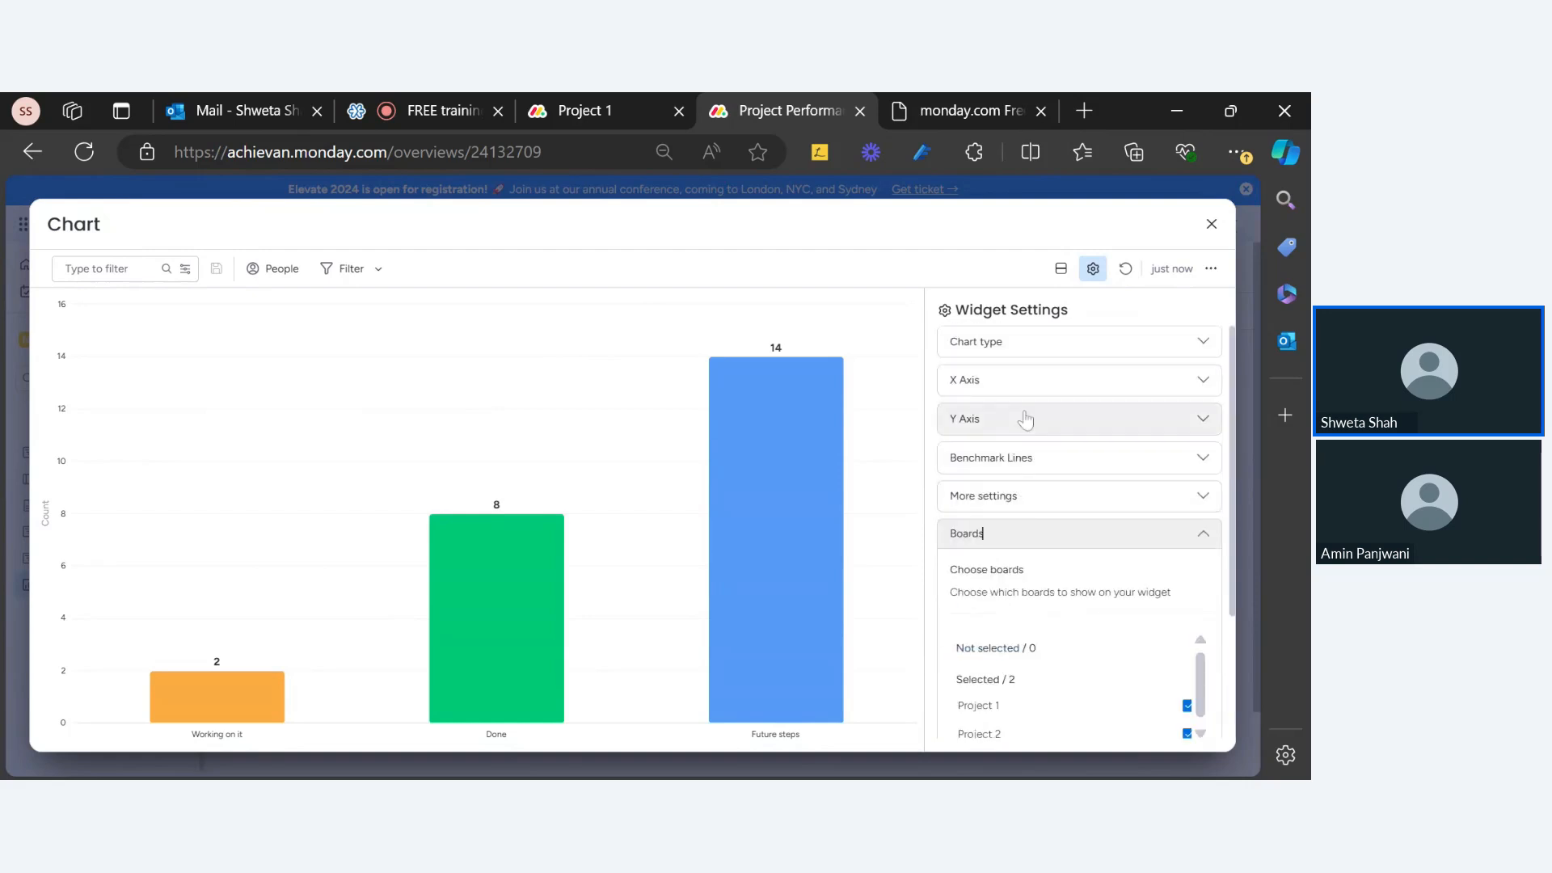
left_click(1024, 383)
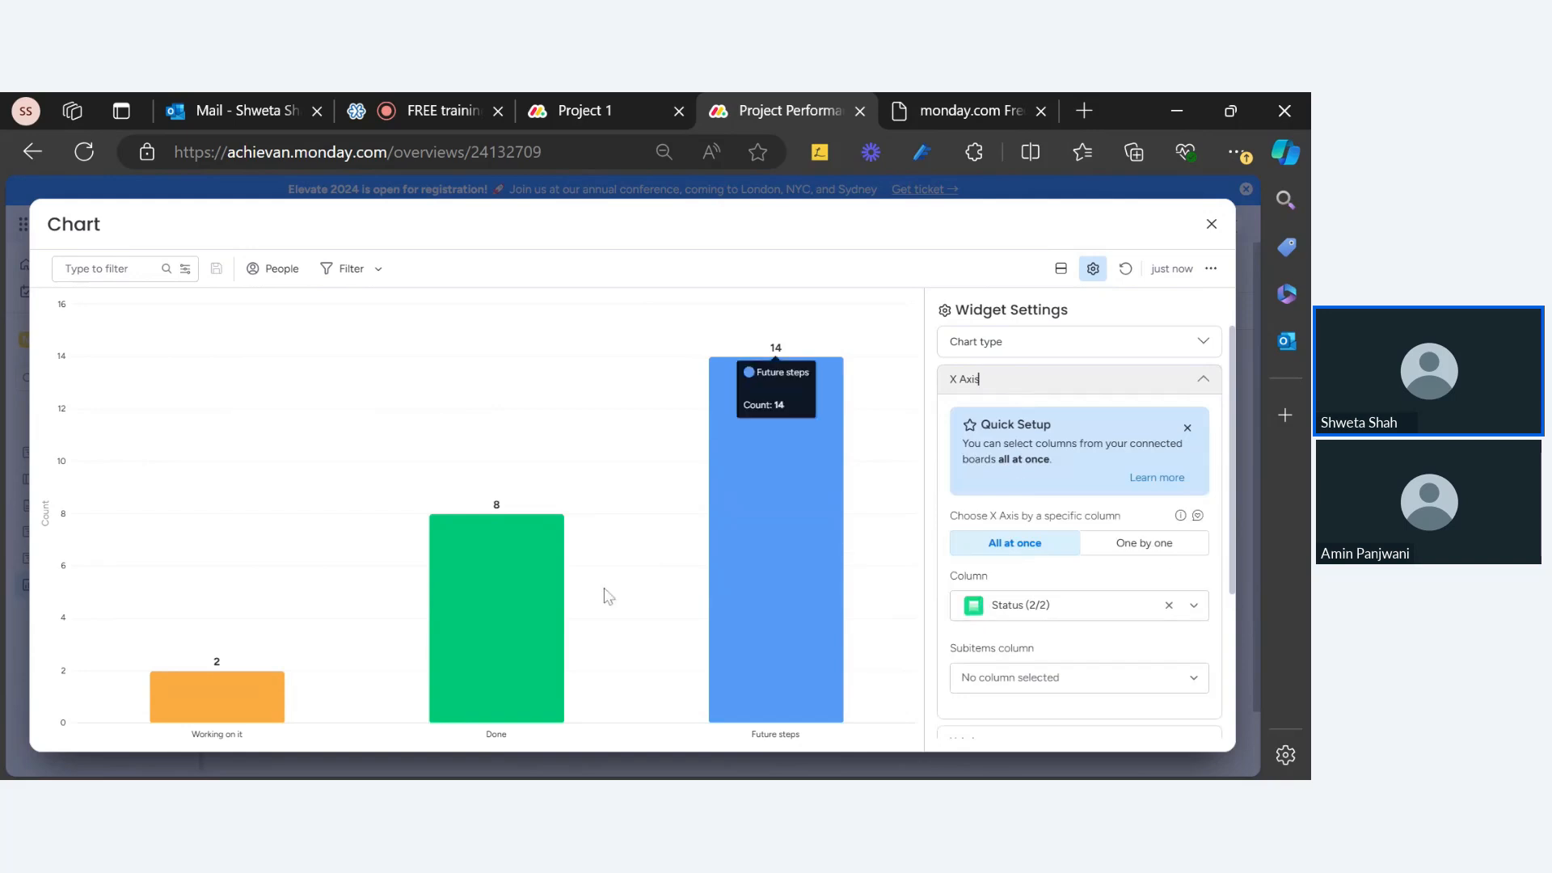
left_click(1210, 224)
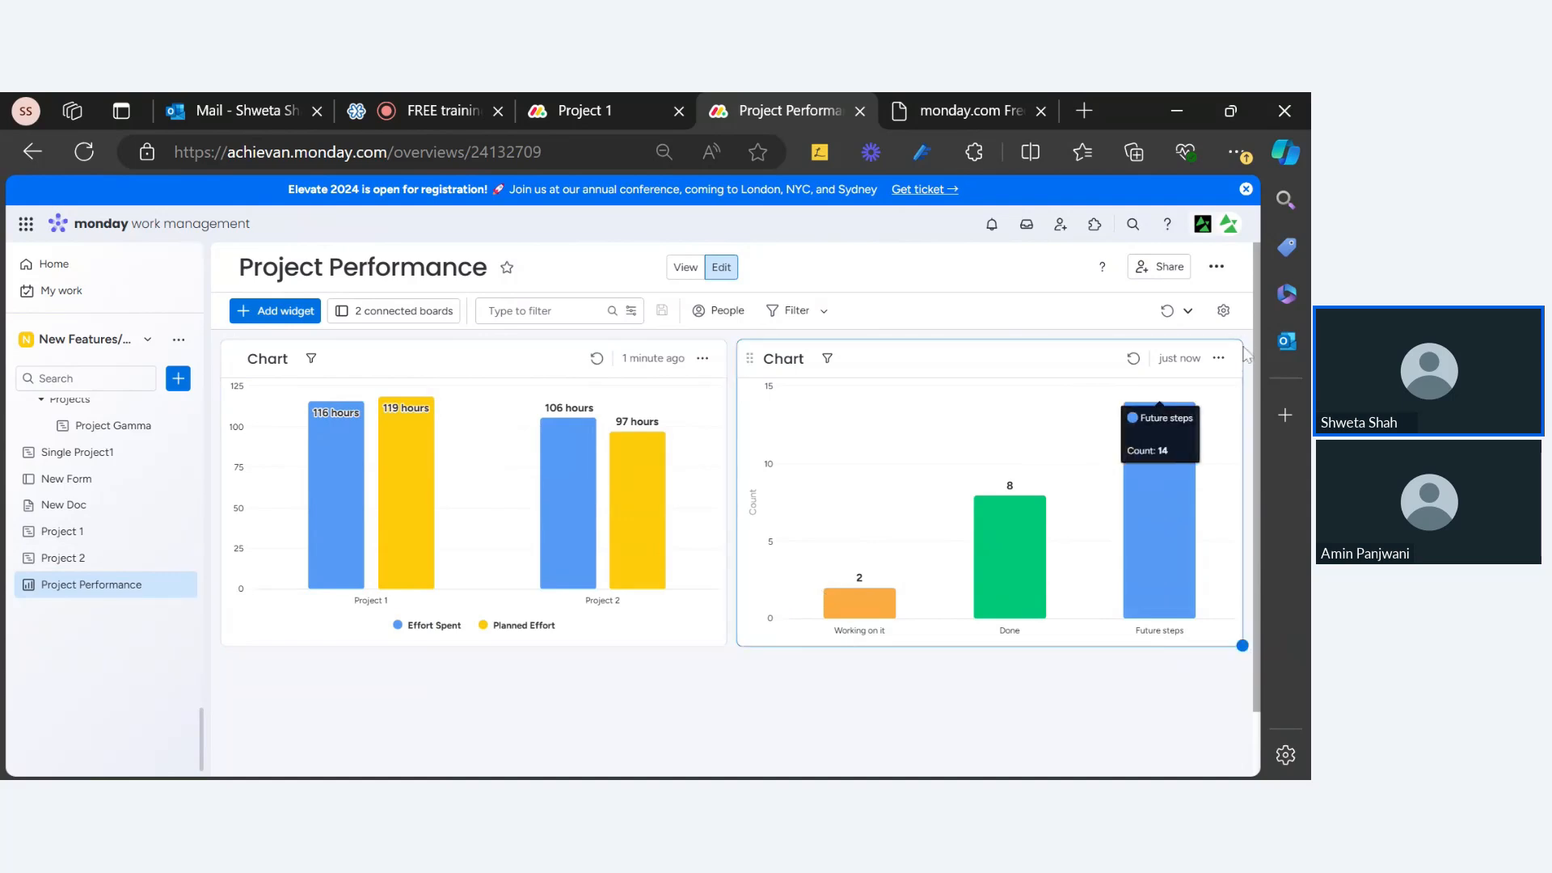
Step: Look through the second chart's settings panel, then close it
left_click(1219, 359)
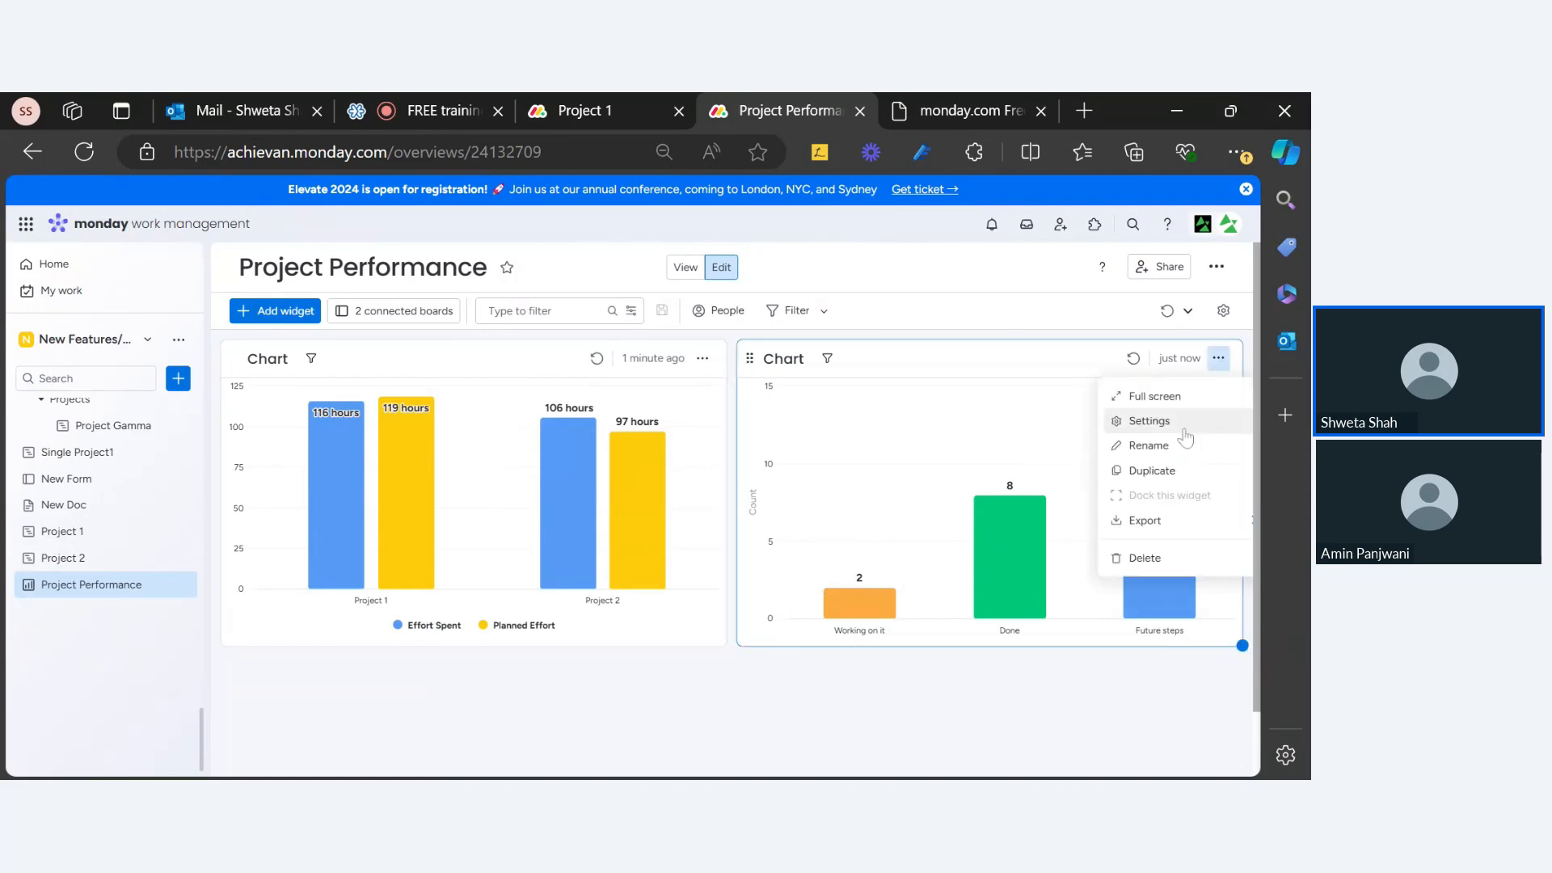
left_click(1173, 422)
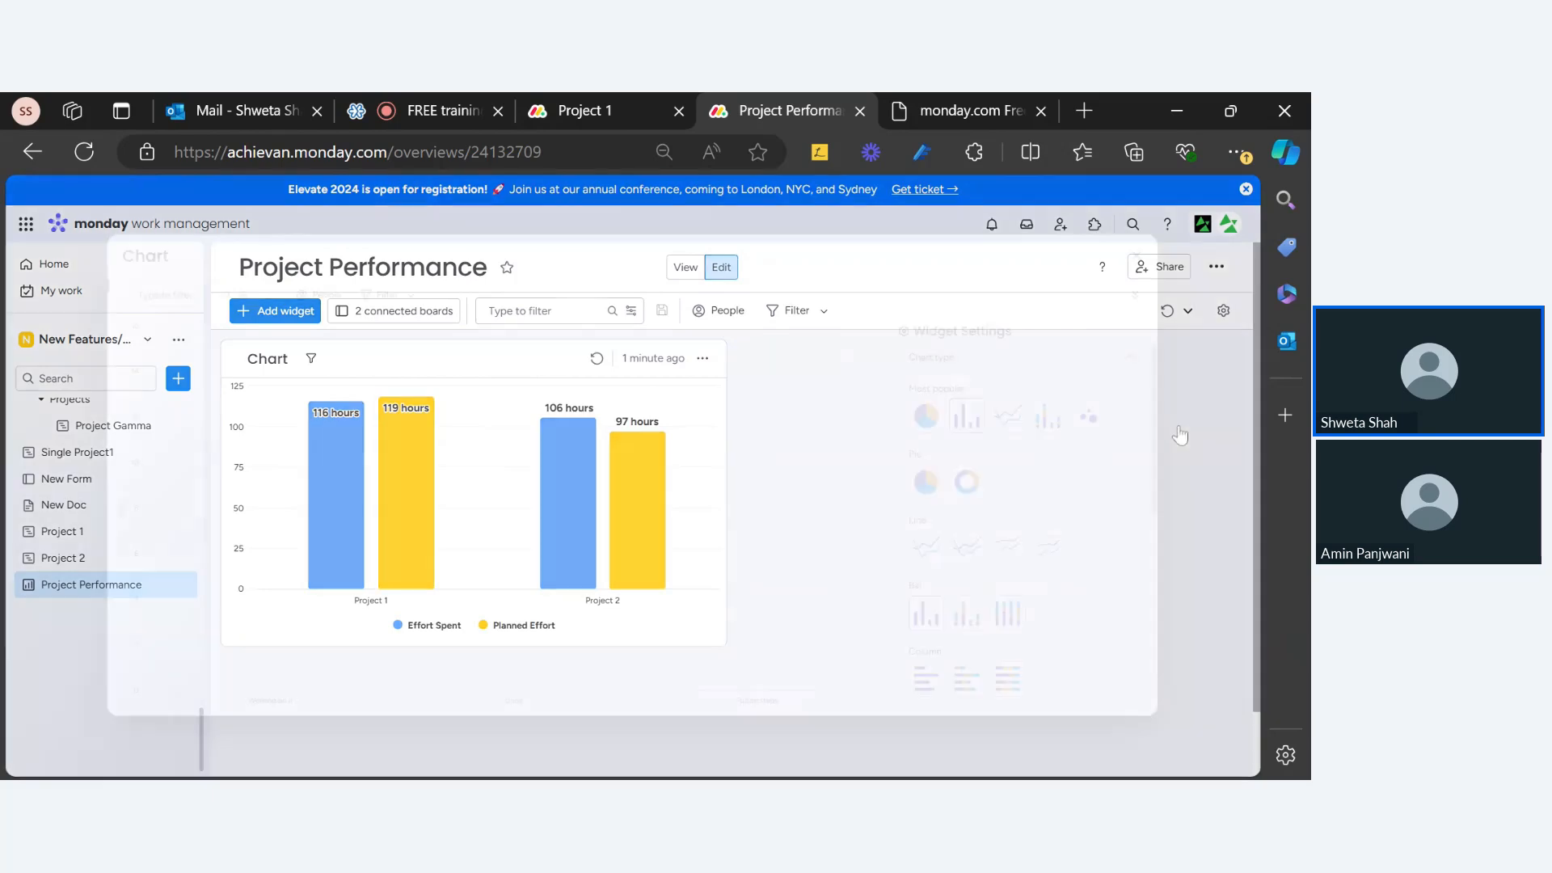
scroll(1002, 665, "down", 10)
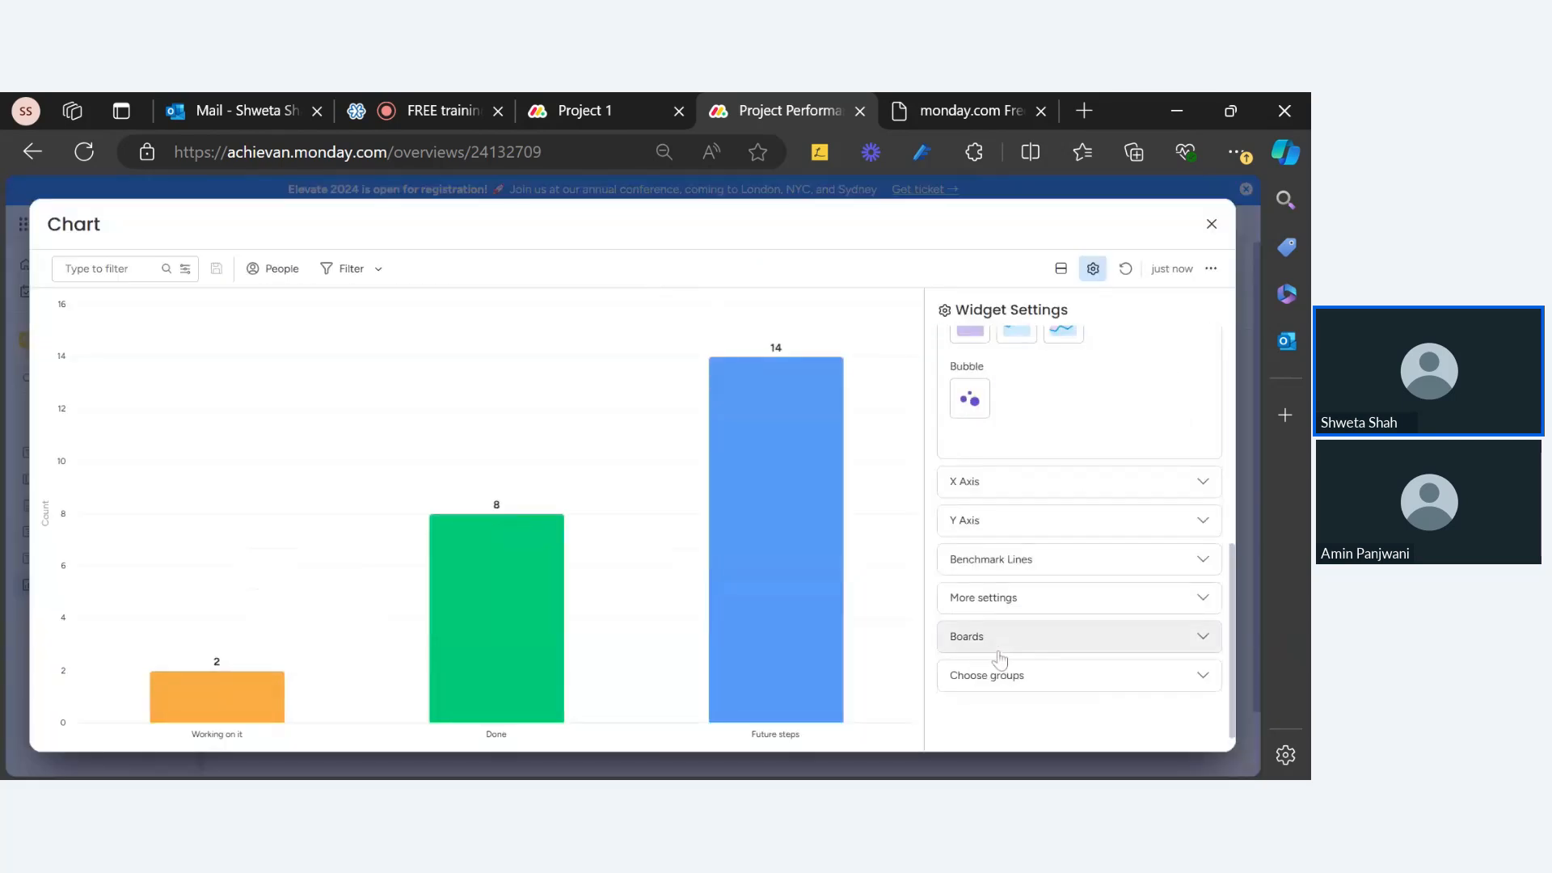
scroll(1019, 498, "up", 5)
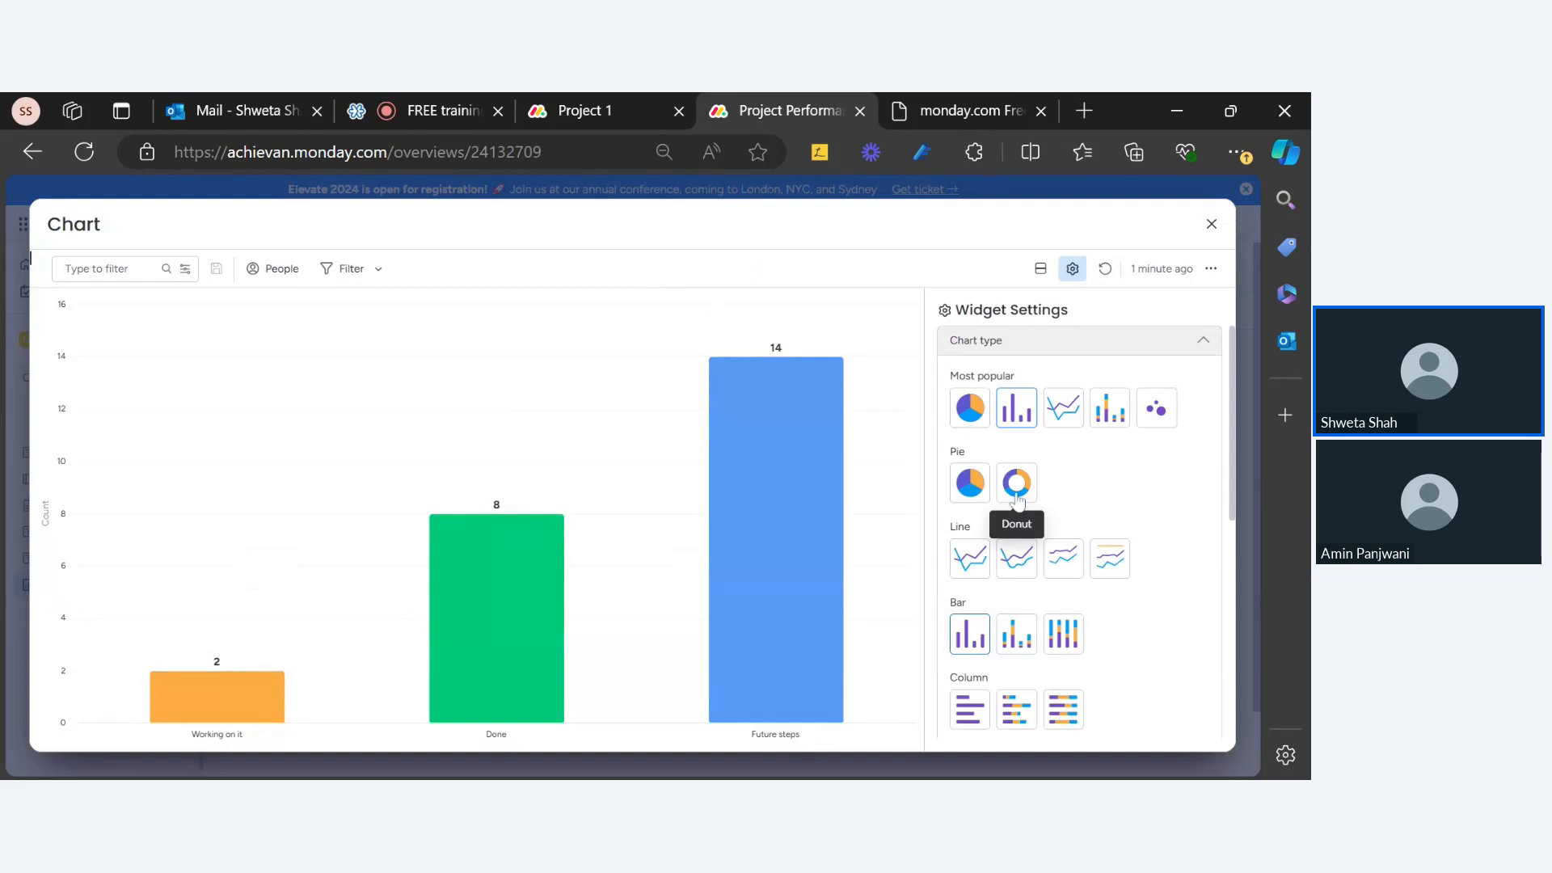
scroll(1027, 518, "down", 10)
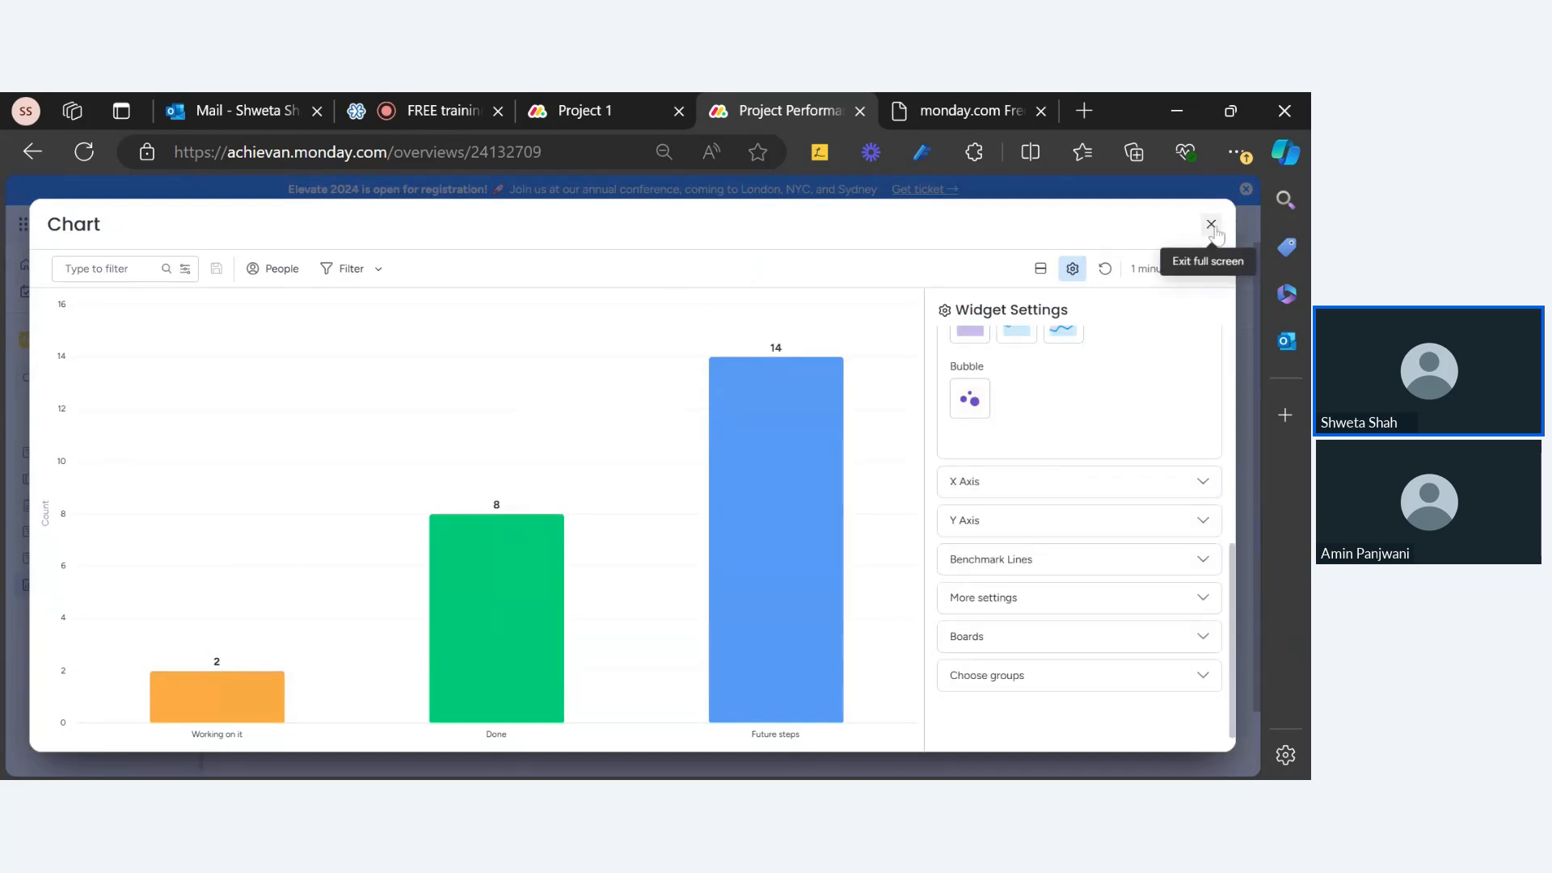
left_click(1211, 224)
Step: Change the second chart's X Axis column from Status to Board
left_click(1219, 358)
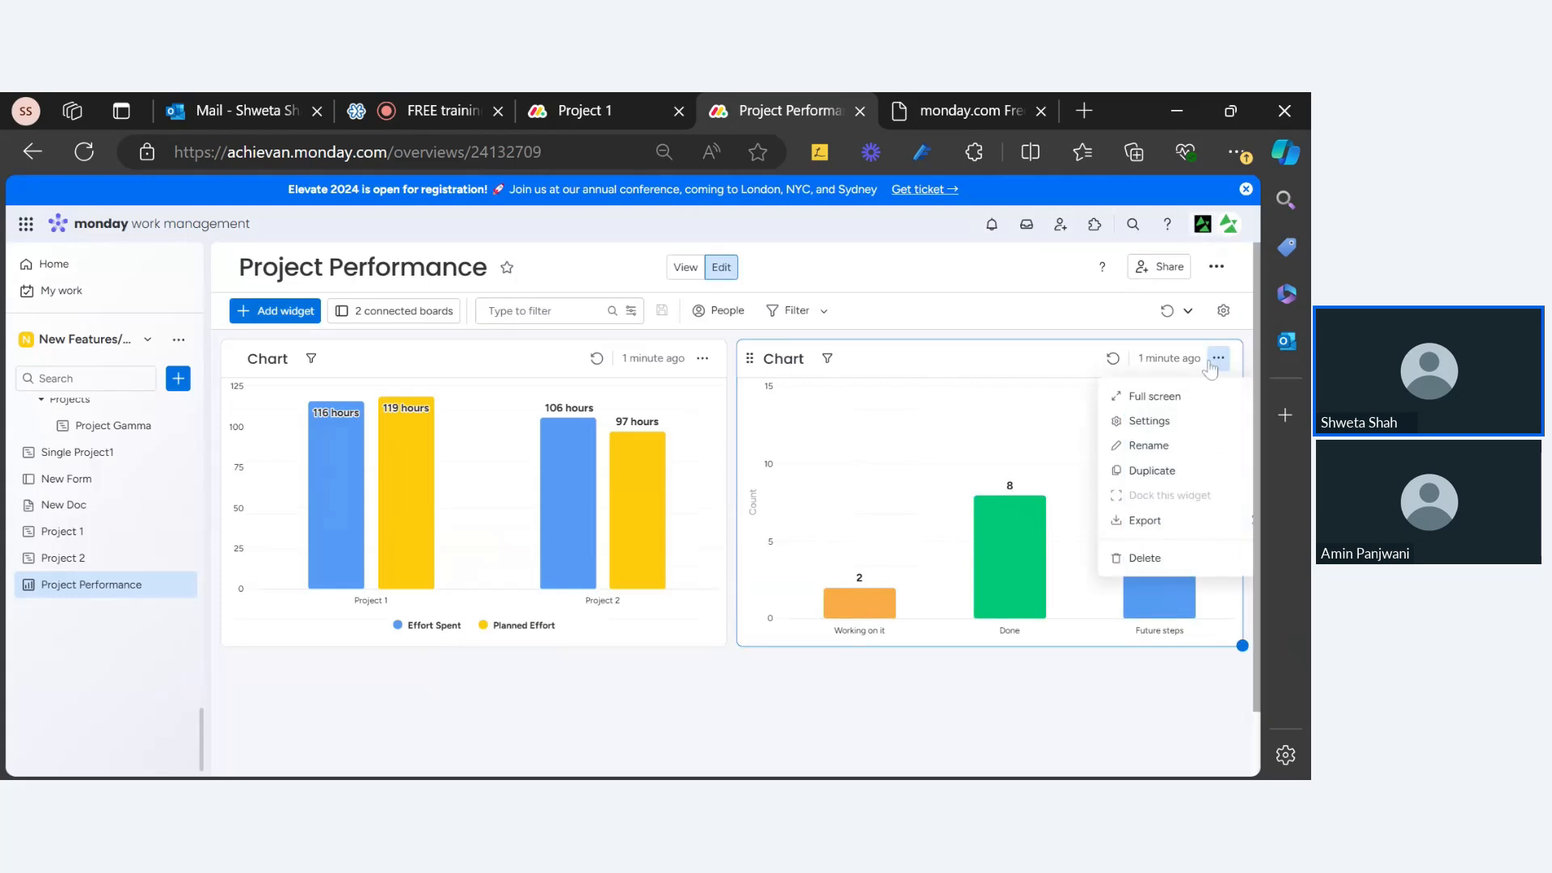
left_click(1148, 419)
scroll(1060, 453, "down", 10)
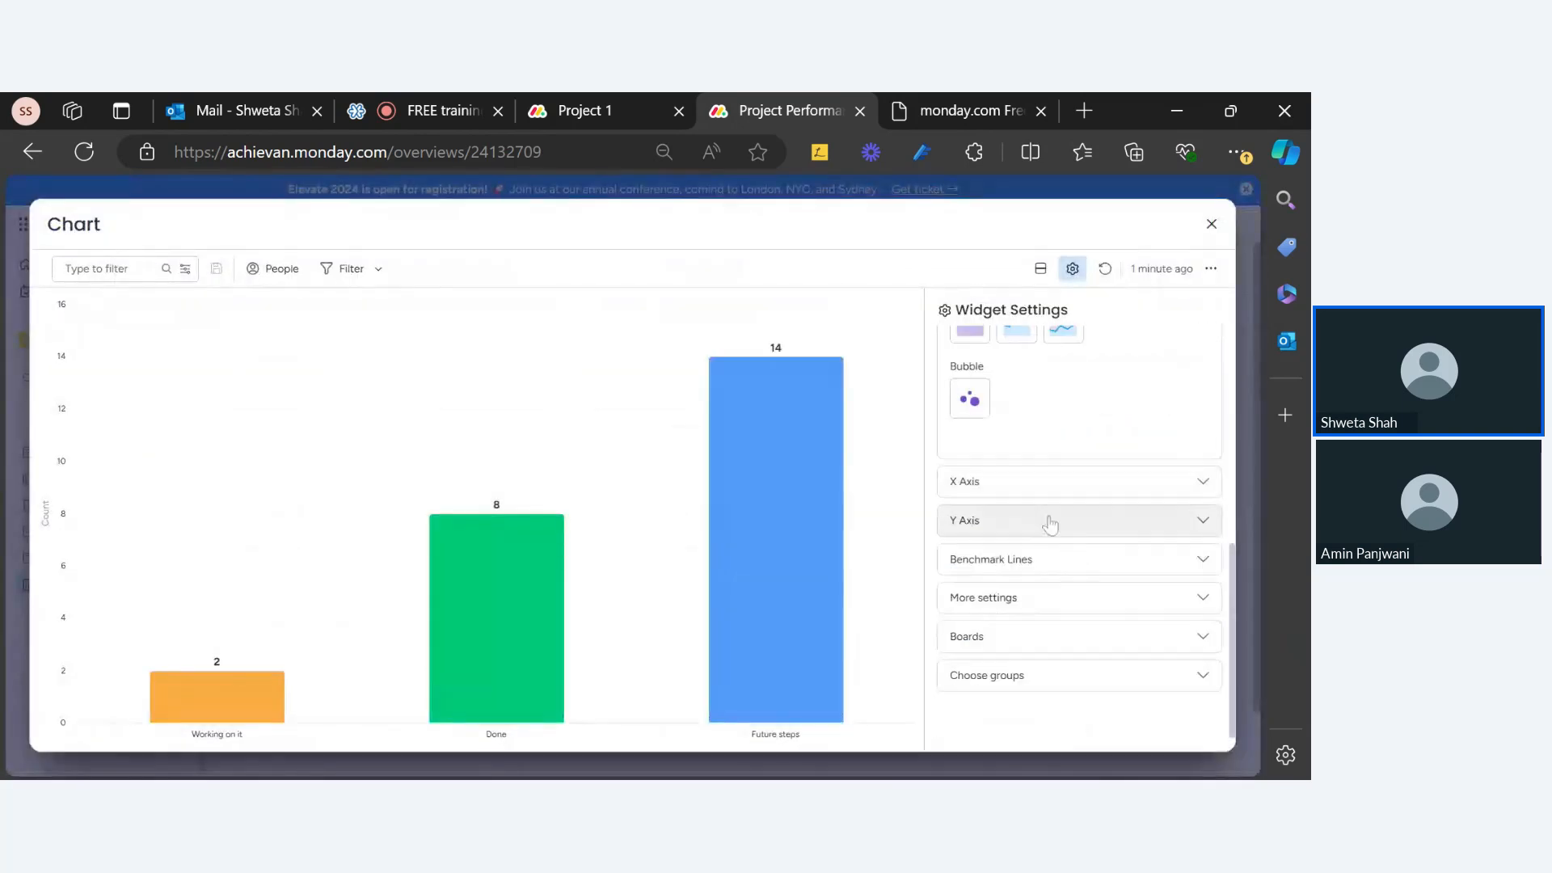
left_click(1035, 490)
scroll(1060, 427, "up", 3)
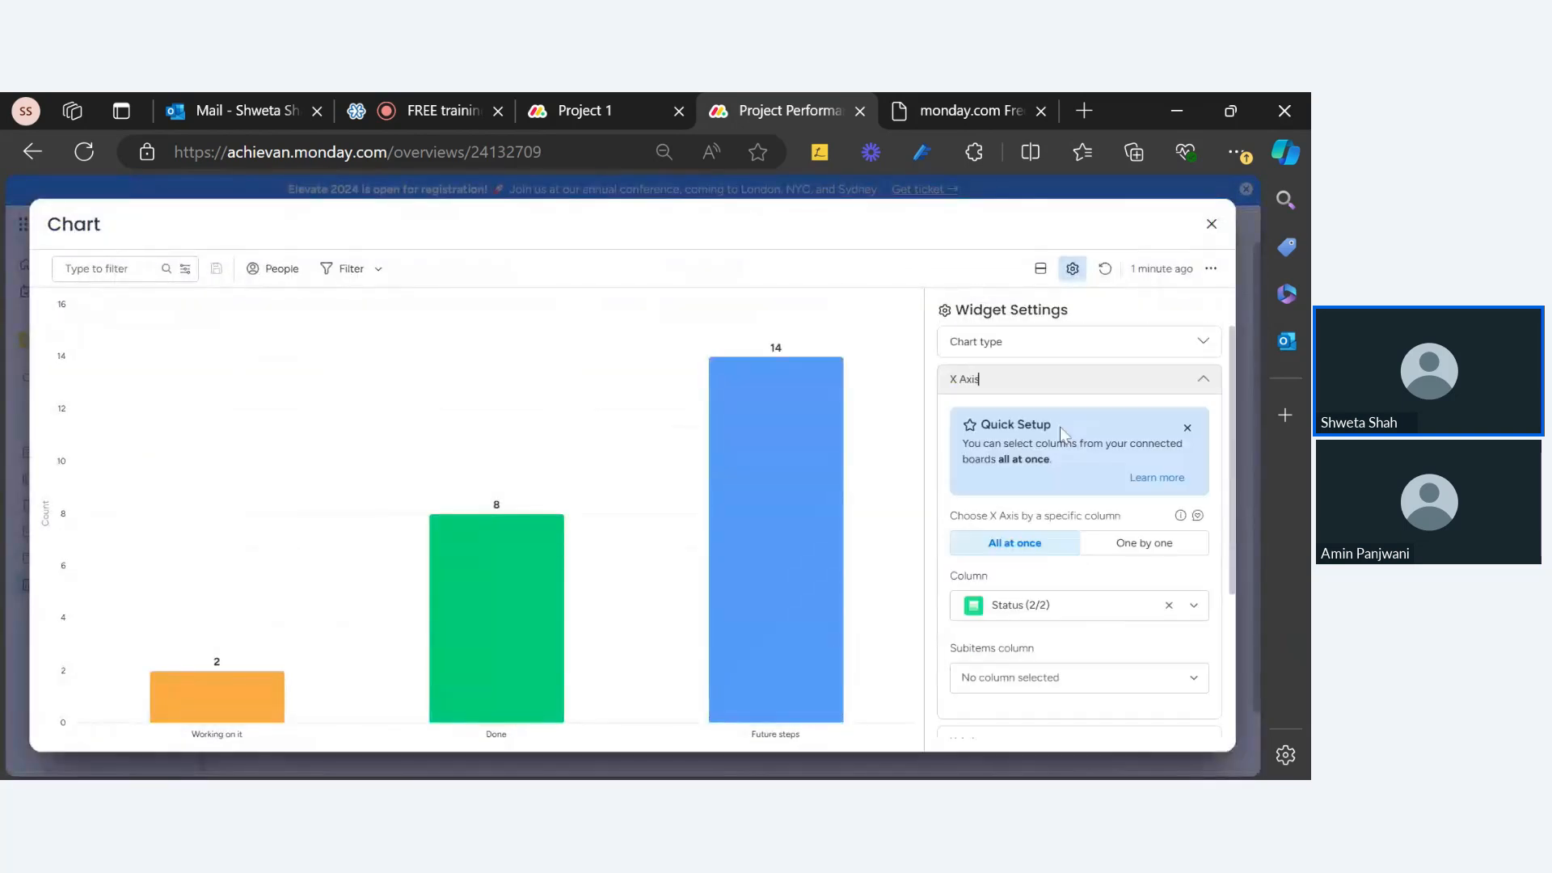
left_click(1007, 603)
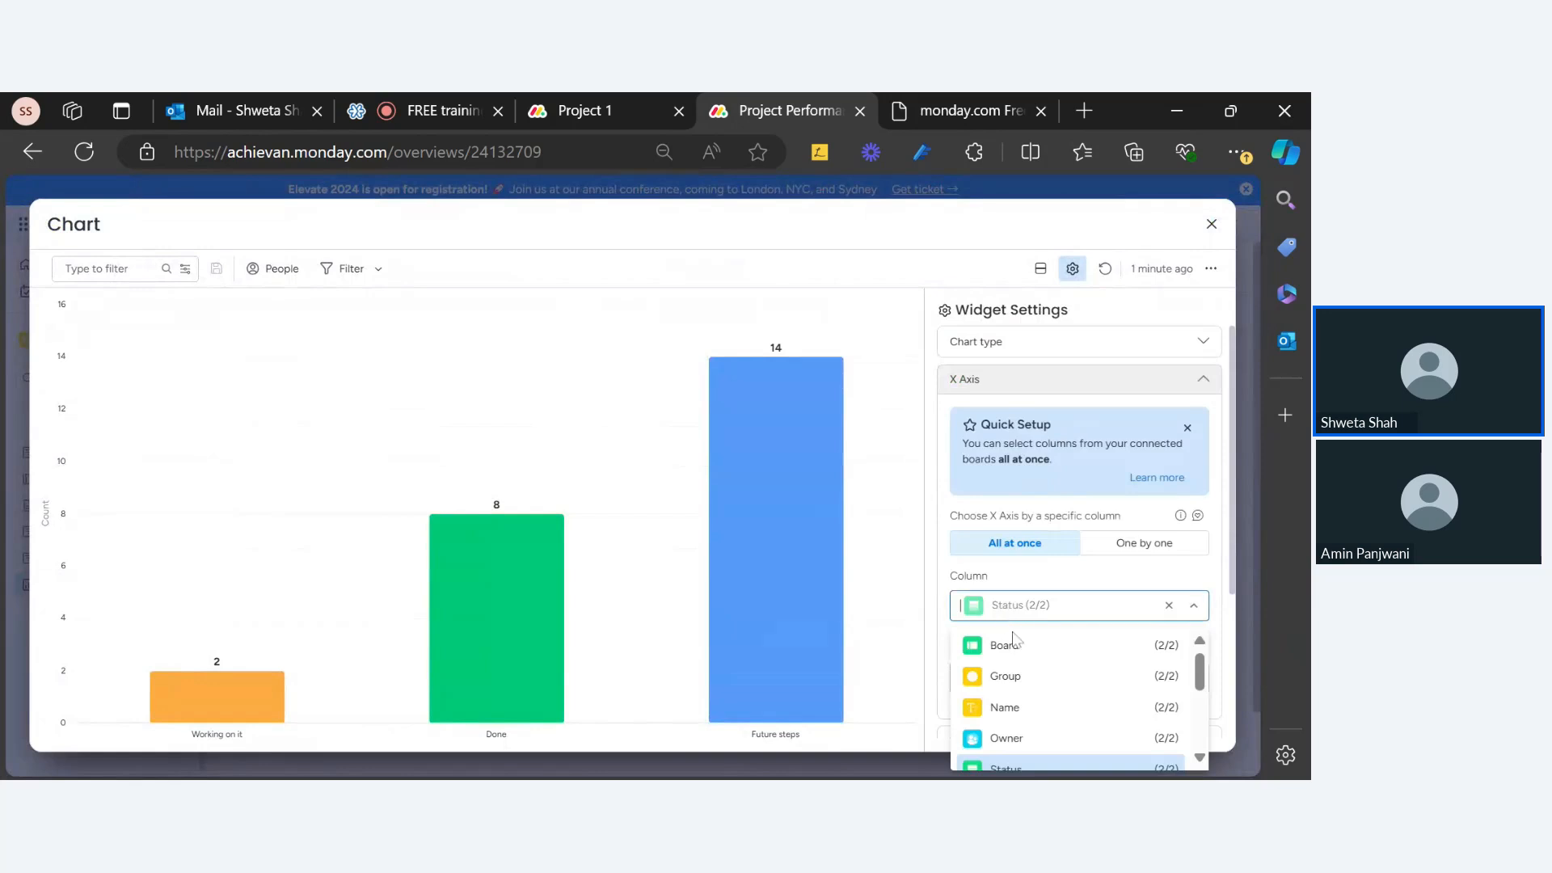
left_click(1010, 645)
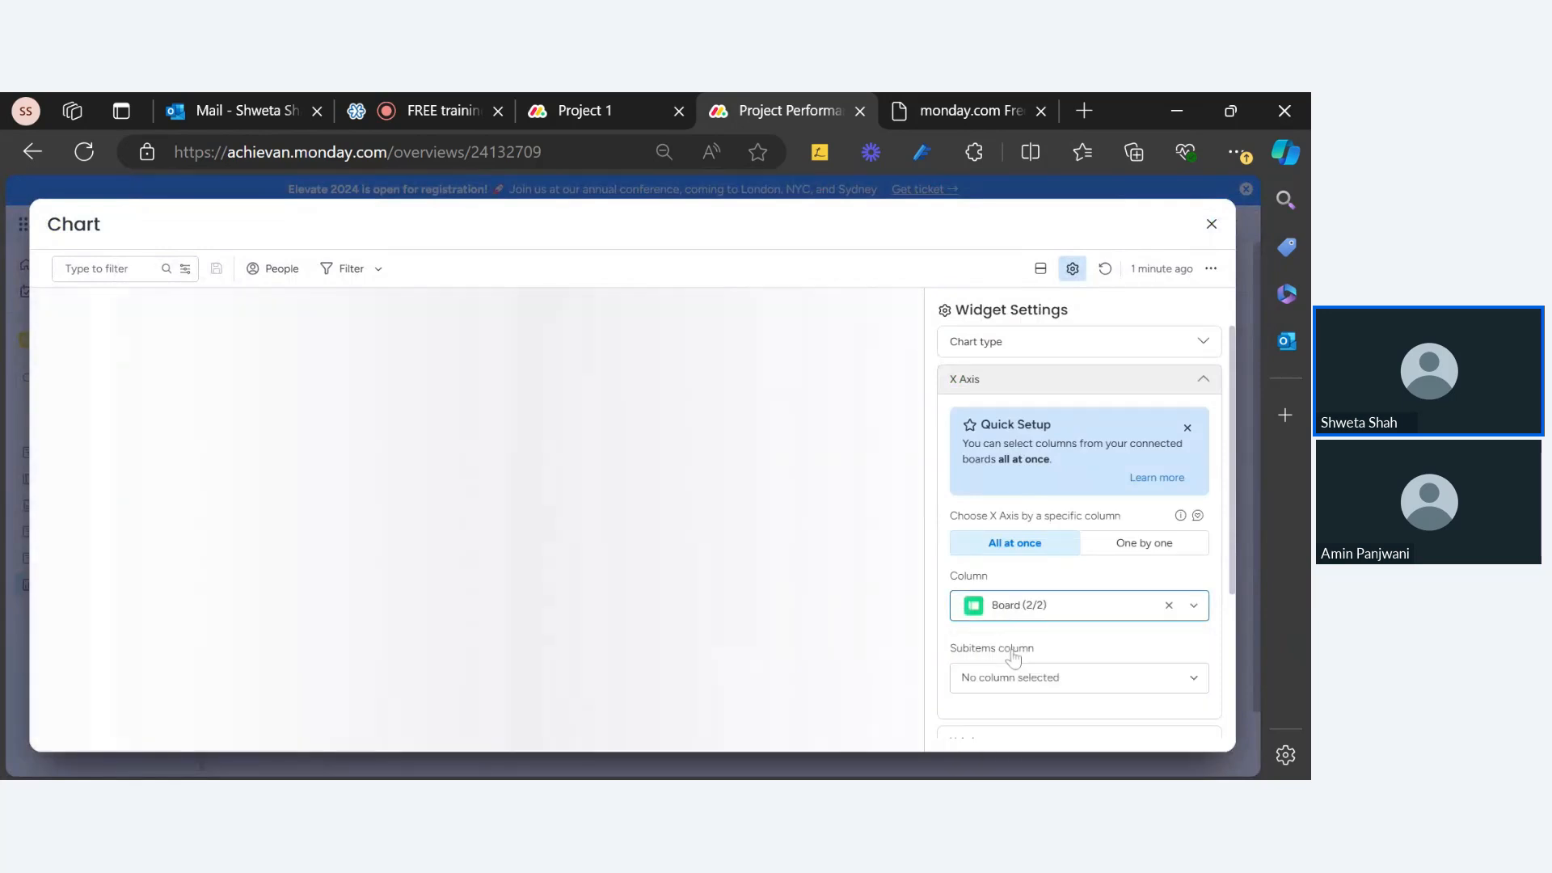
scroll(1013, 656, "down", 3)
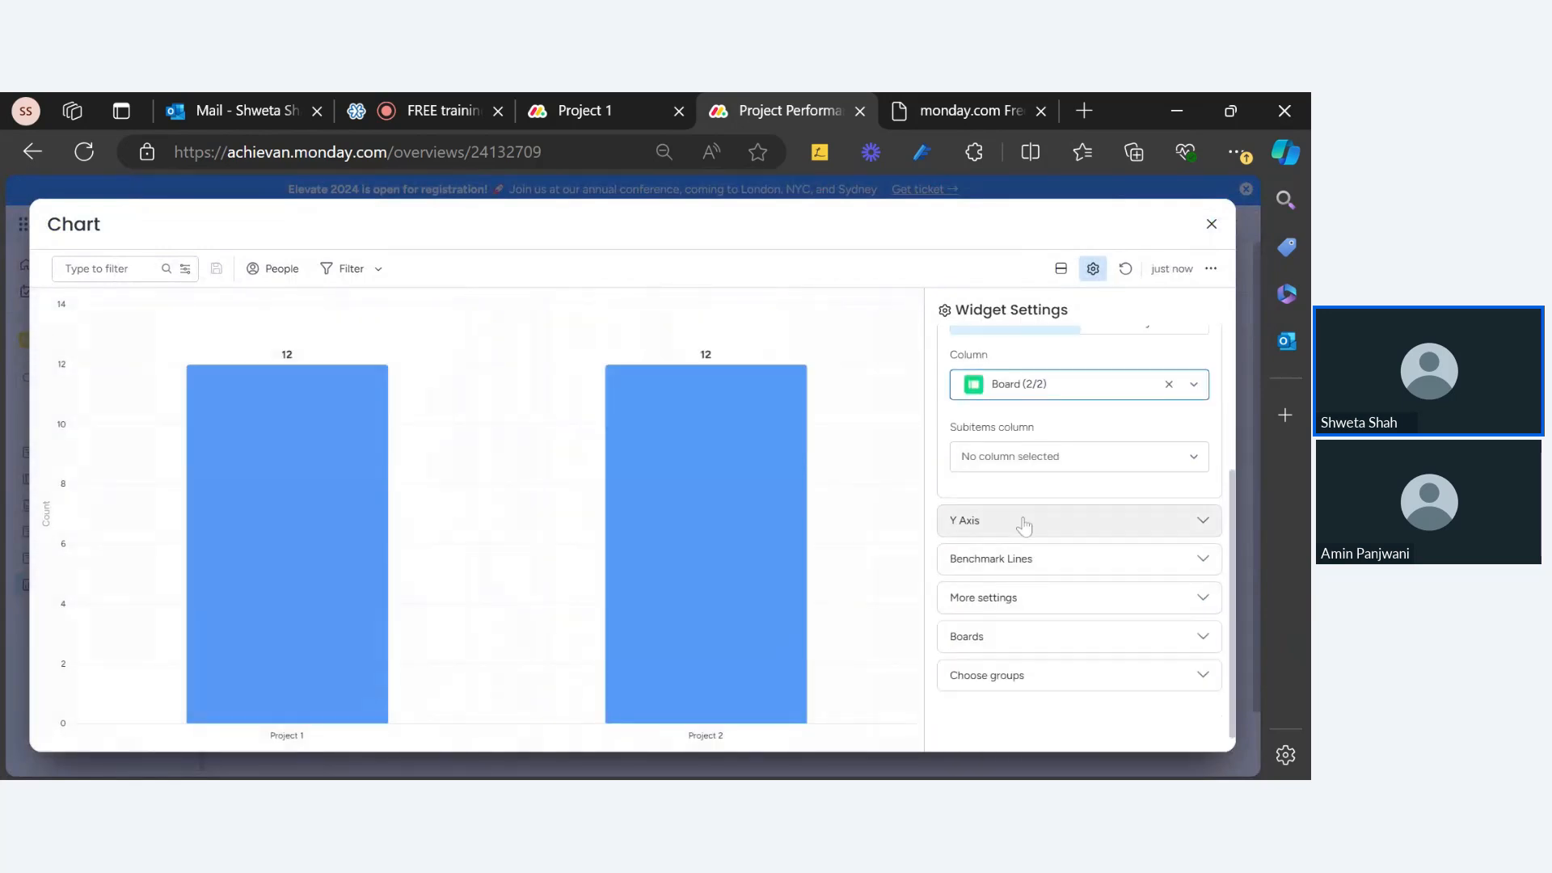
Step: Set the Y Axis to All at once with Planned Effort and Effort Spent, without Count items
left_click(1017, 520)
scroll(1029, 518, "up", 3)
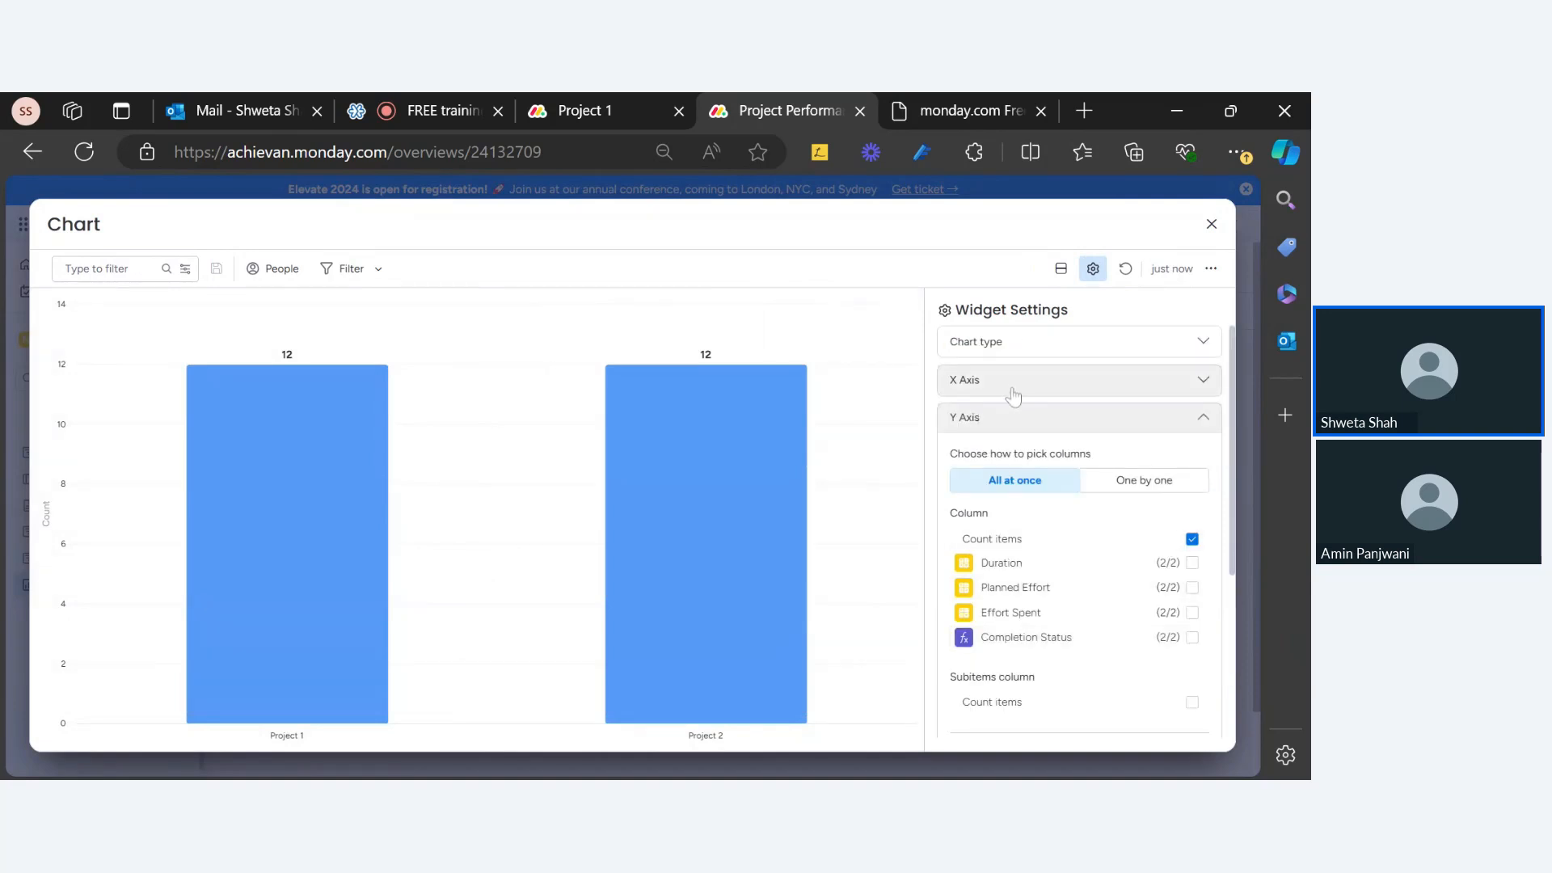
left_click(1026, 483)
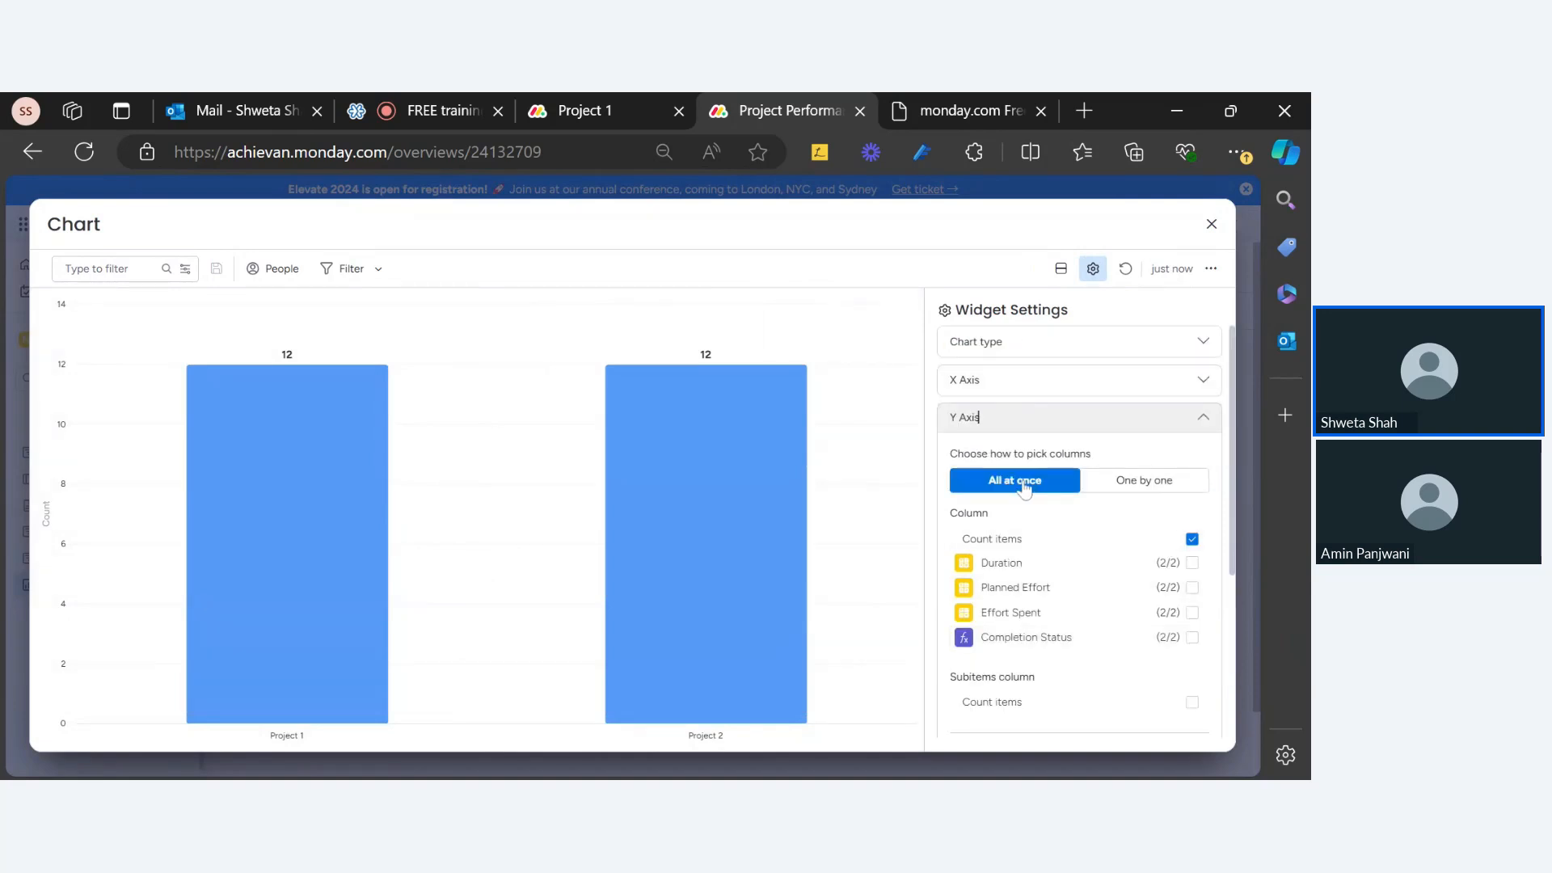
left_click(1136, 481)
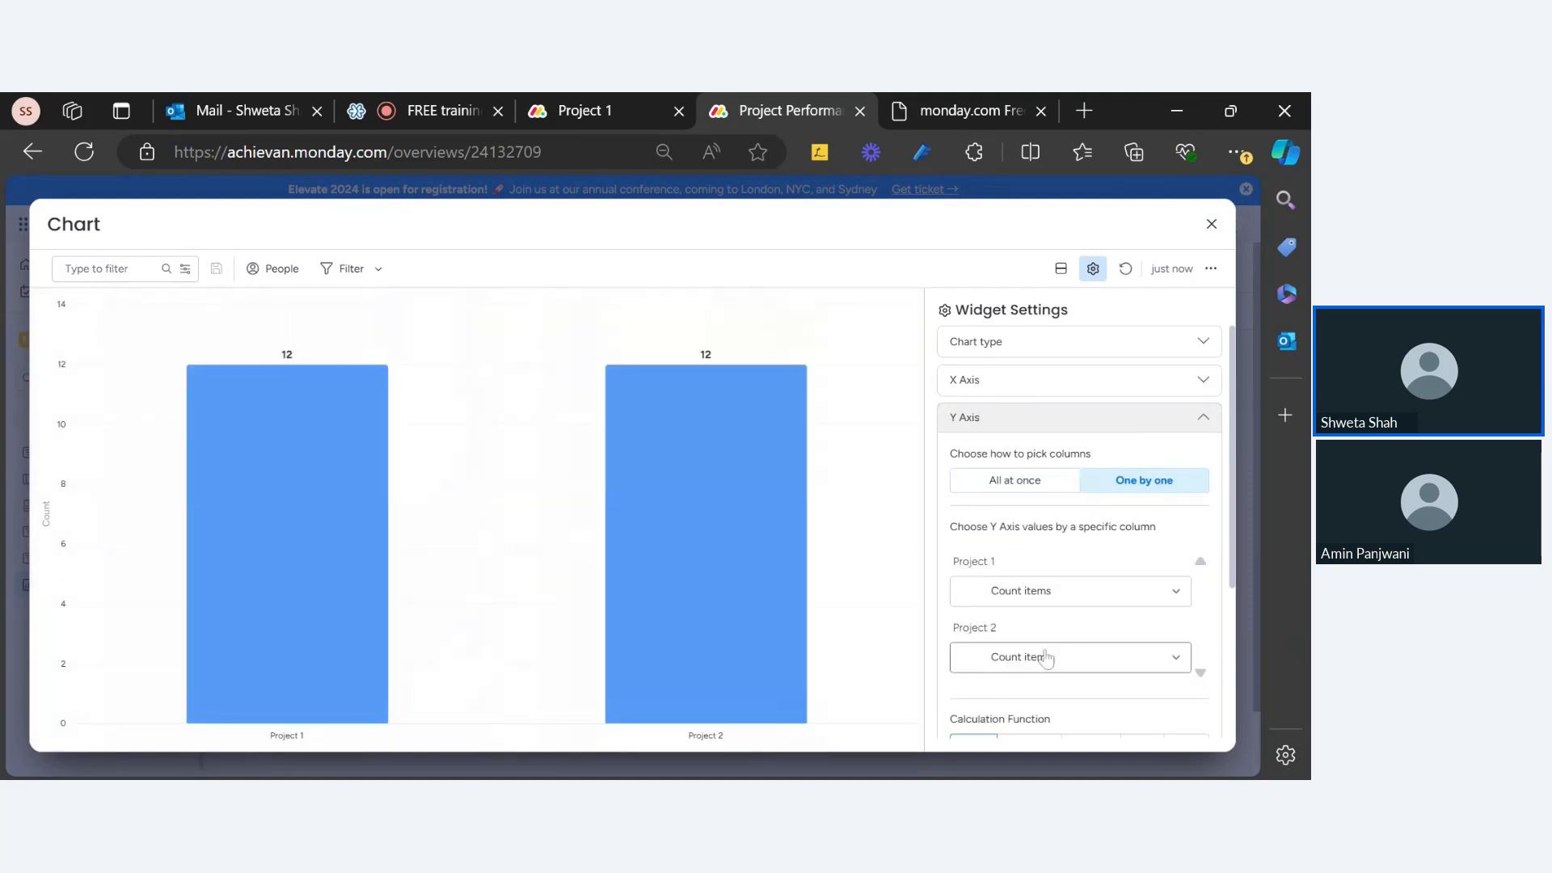
left_click(1019, 482)
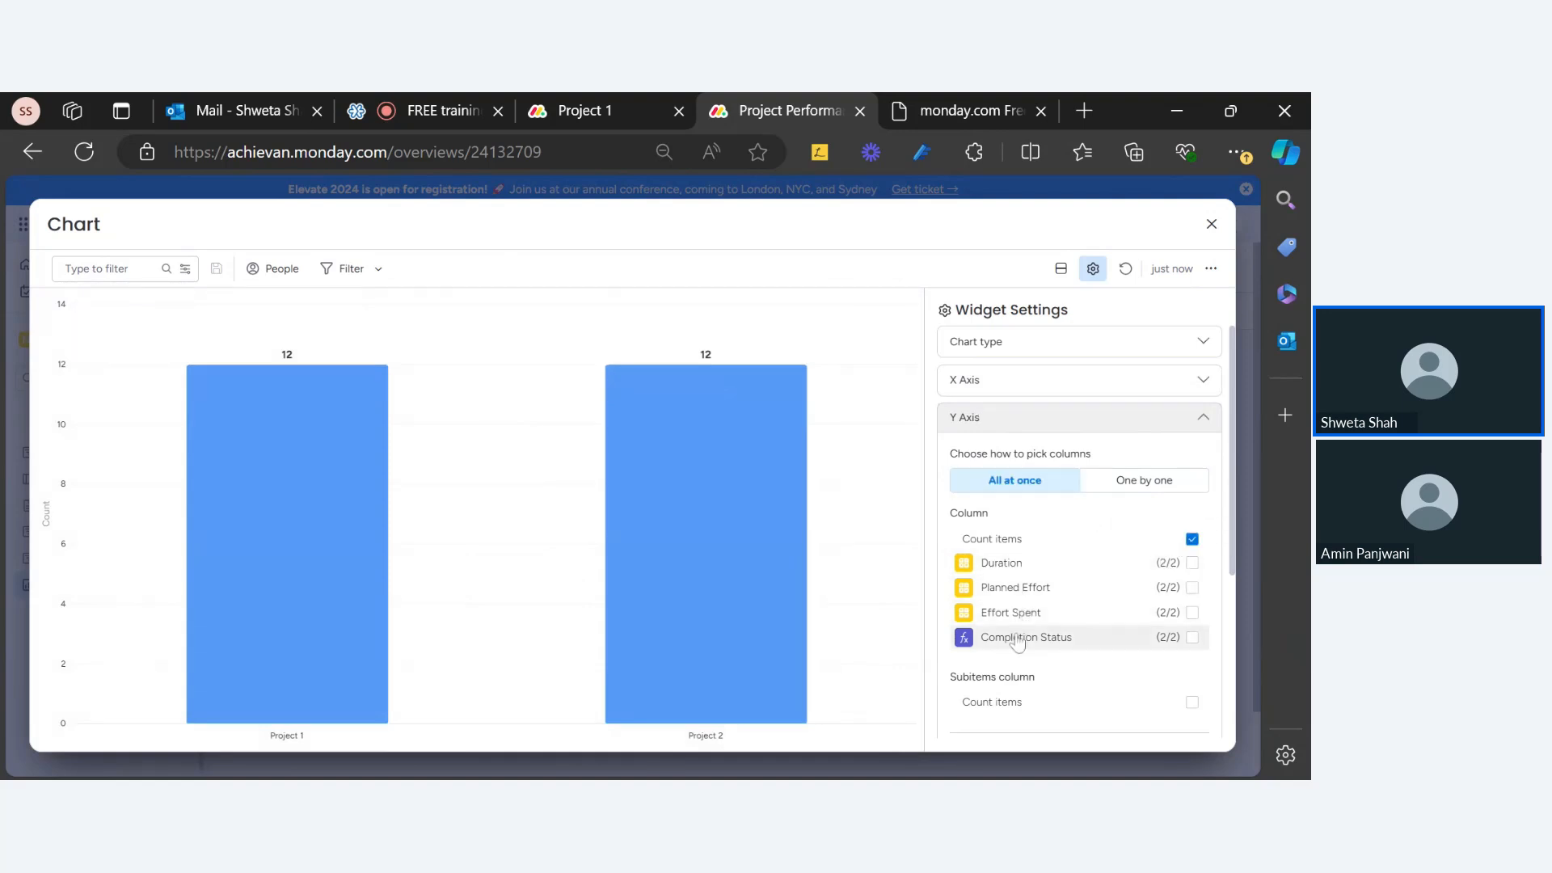
left_click(1192, 587)
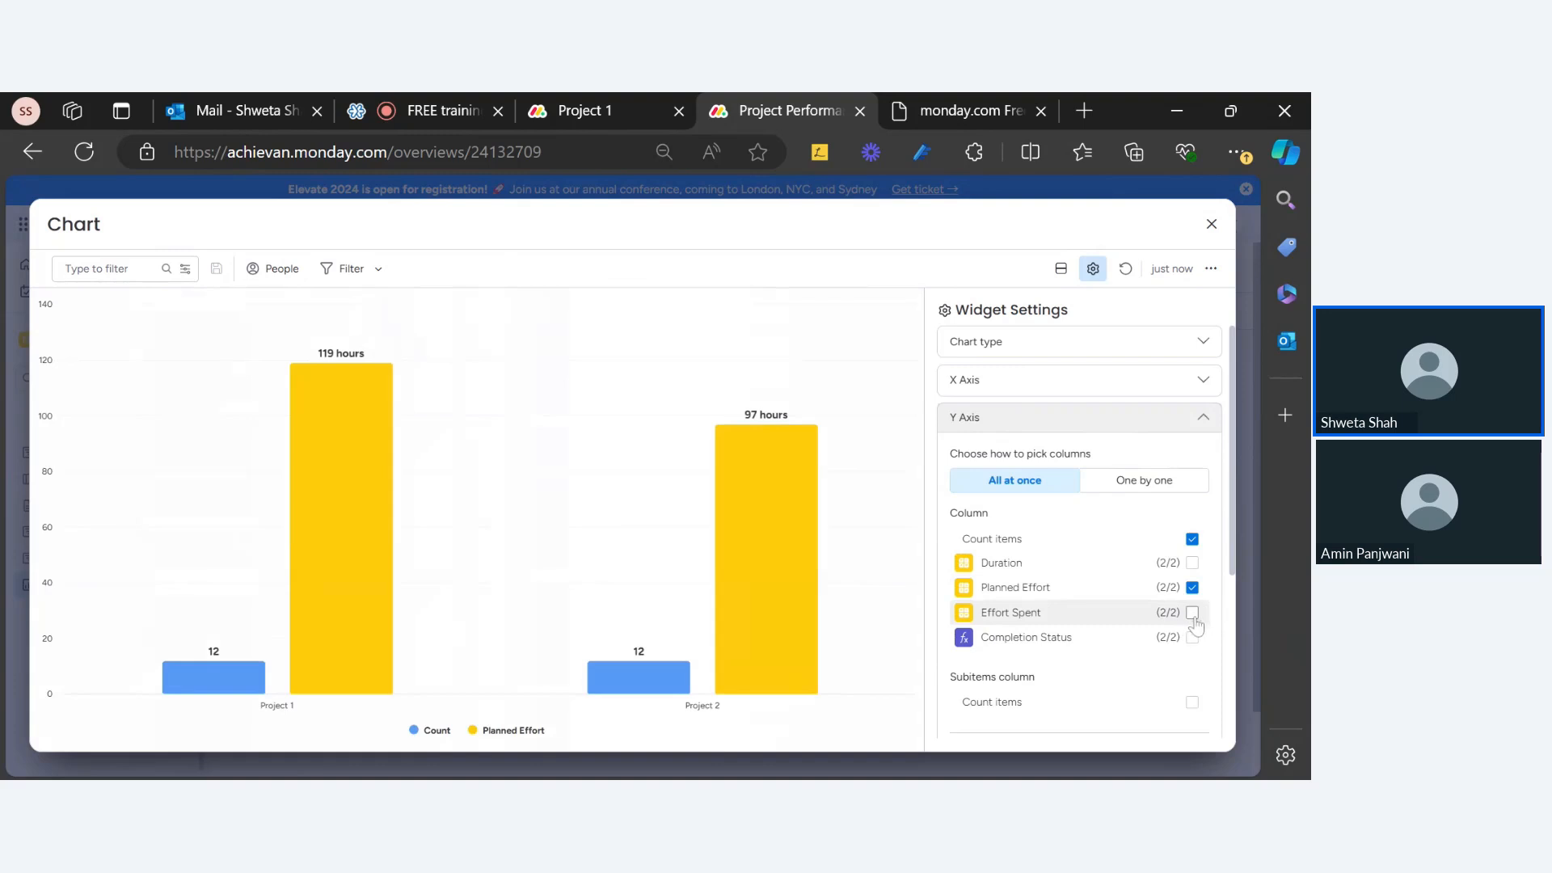
left_click(1192, 614)
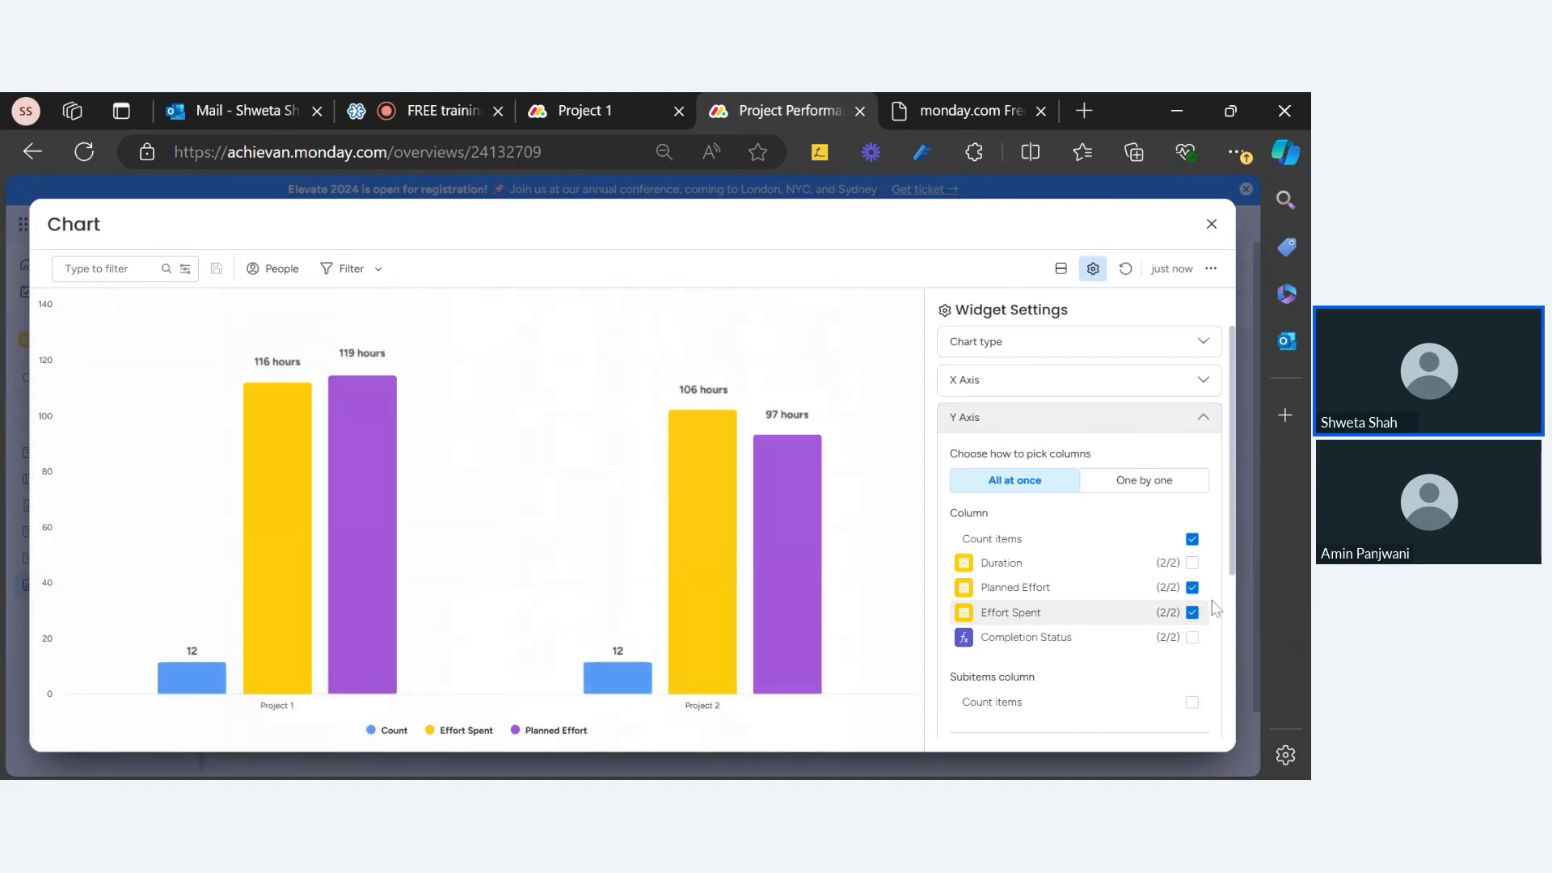
left_click(1193, 539)
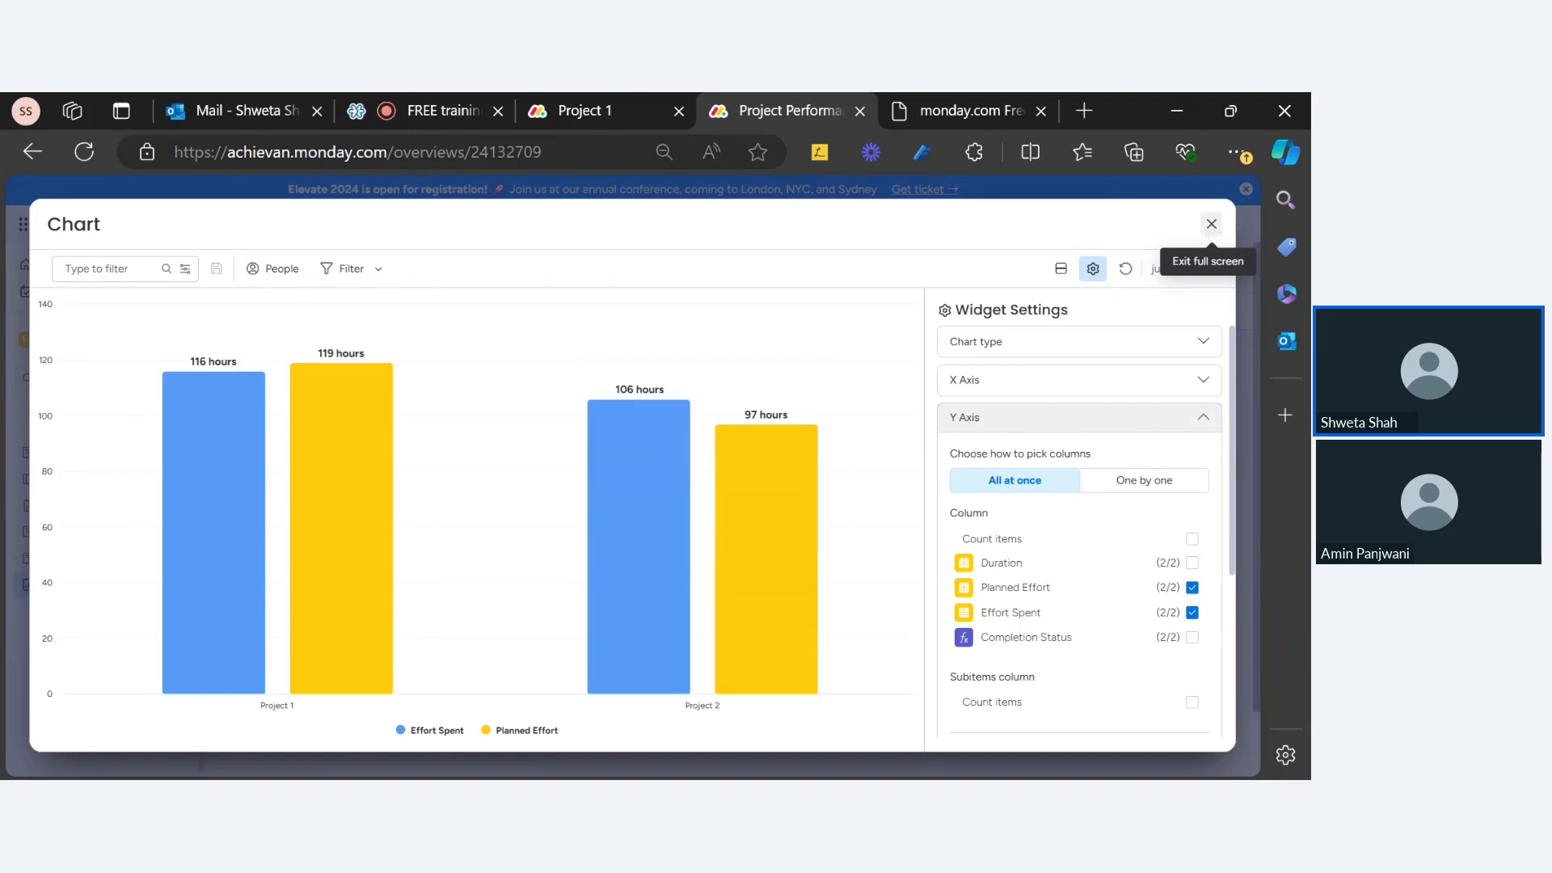
left_click(1211, 224)
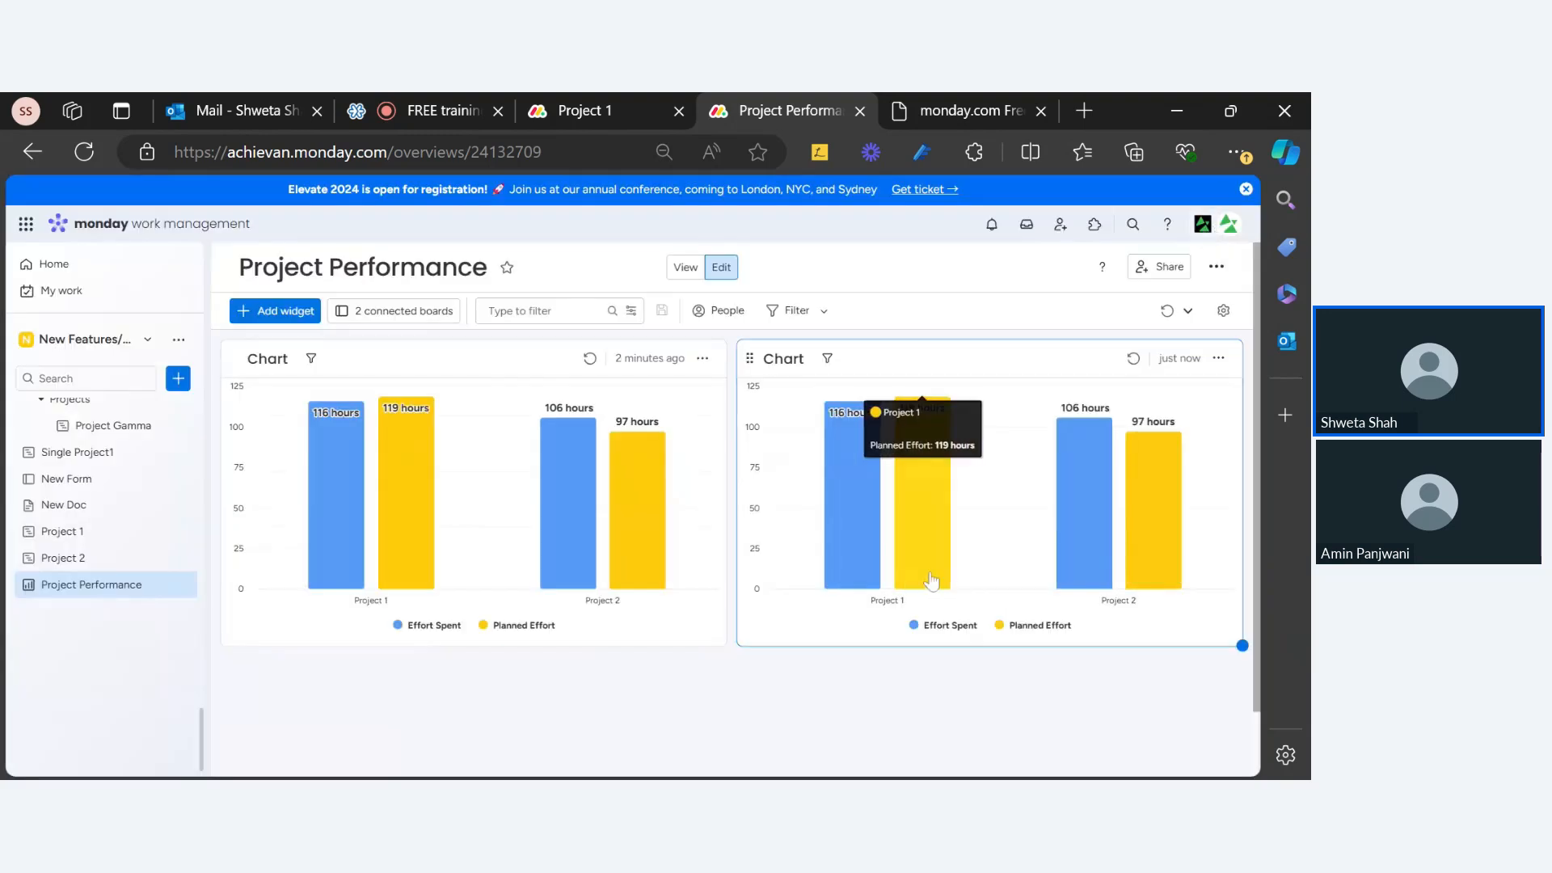